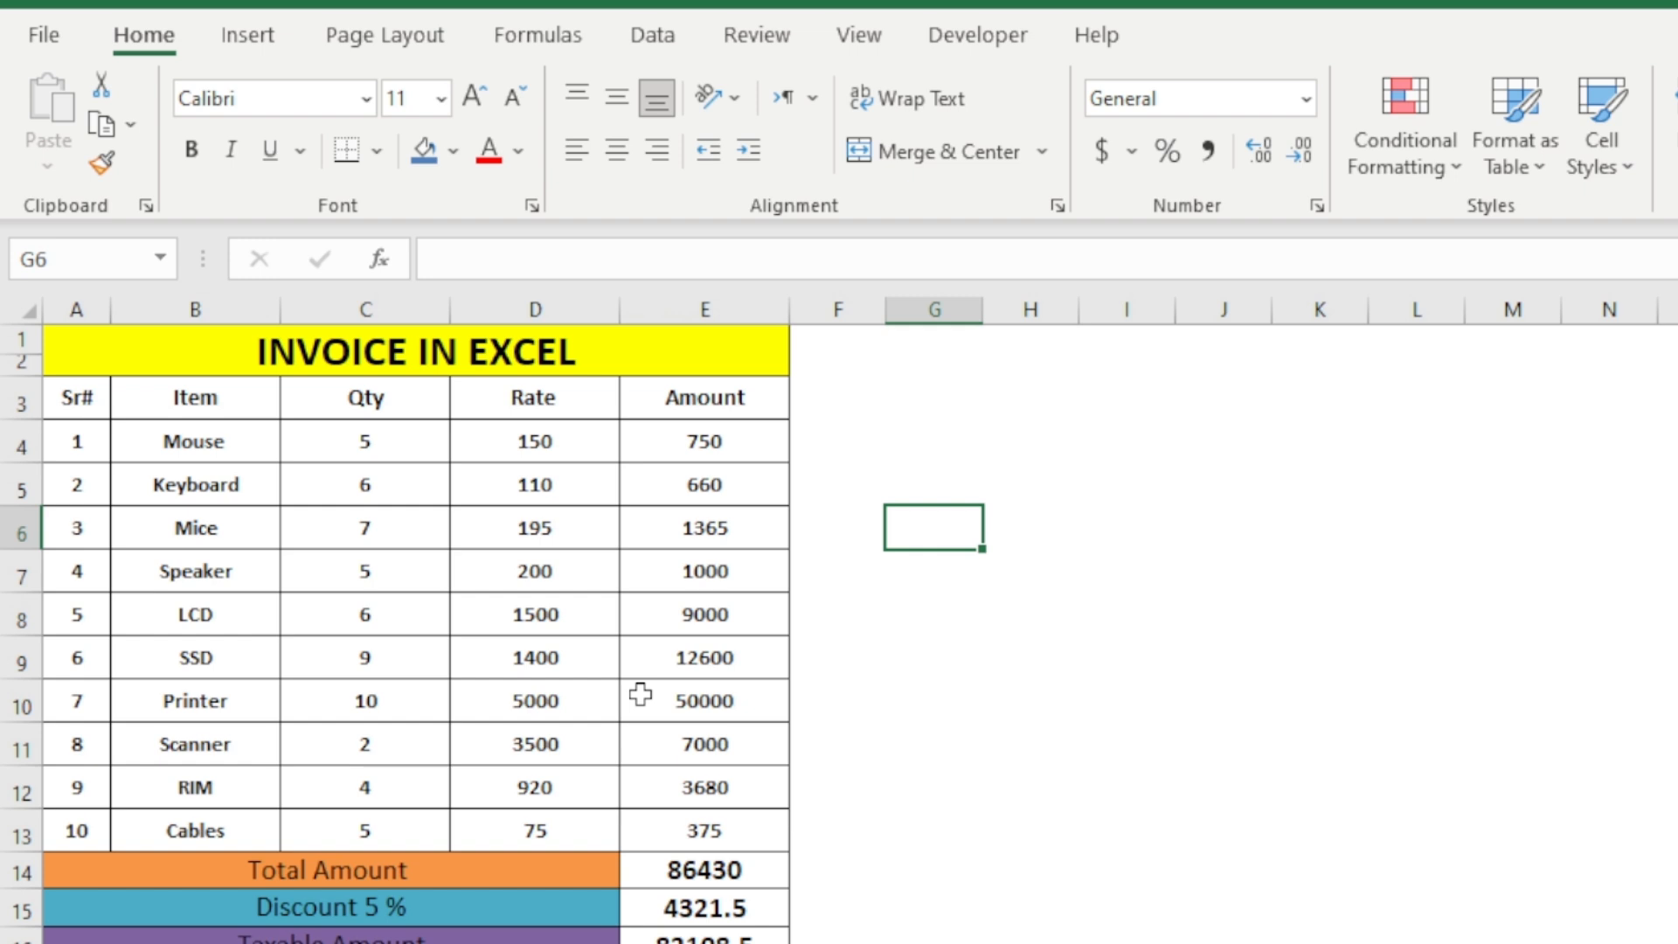
Step: Inspect the Total Amount formula and a few line-item cells in the finished sample invoice
{"action": "left_click", "coordinate": [734, 865]}
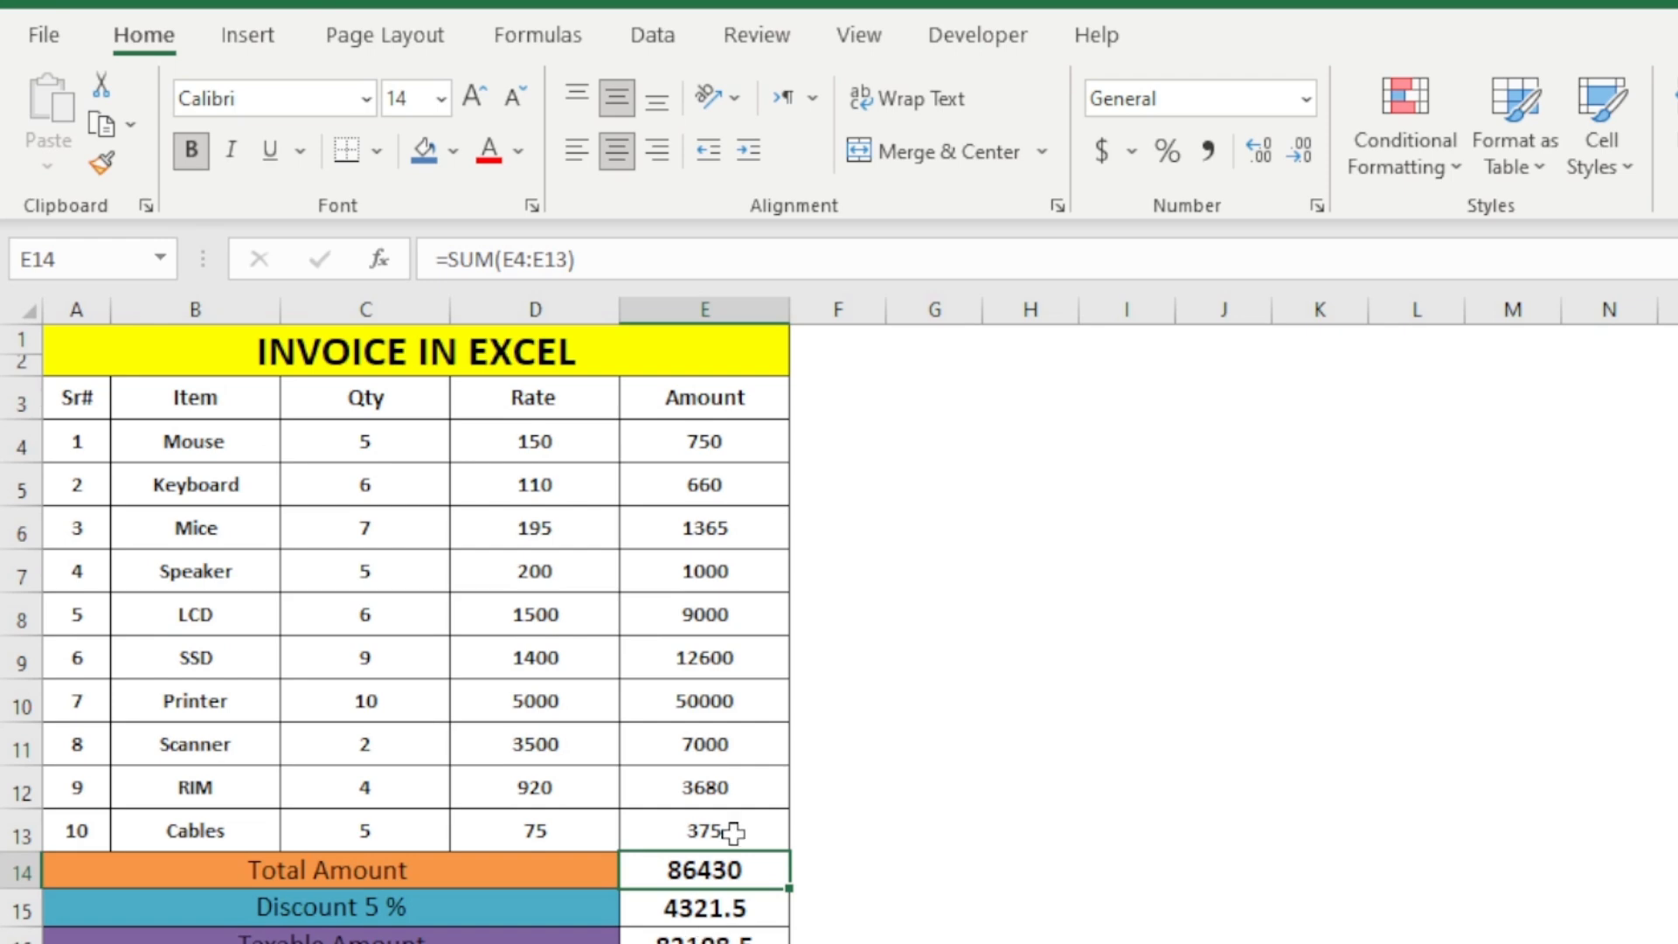
{"action": "left_click", "coordinate": [897, 450]}
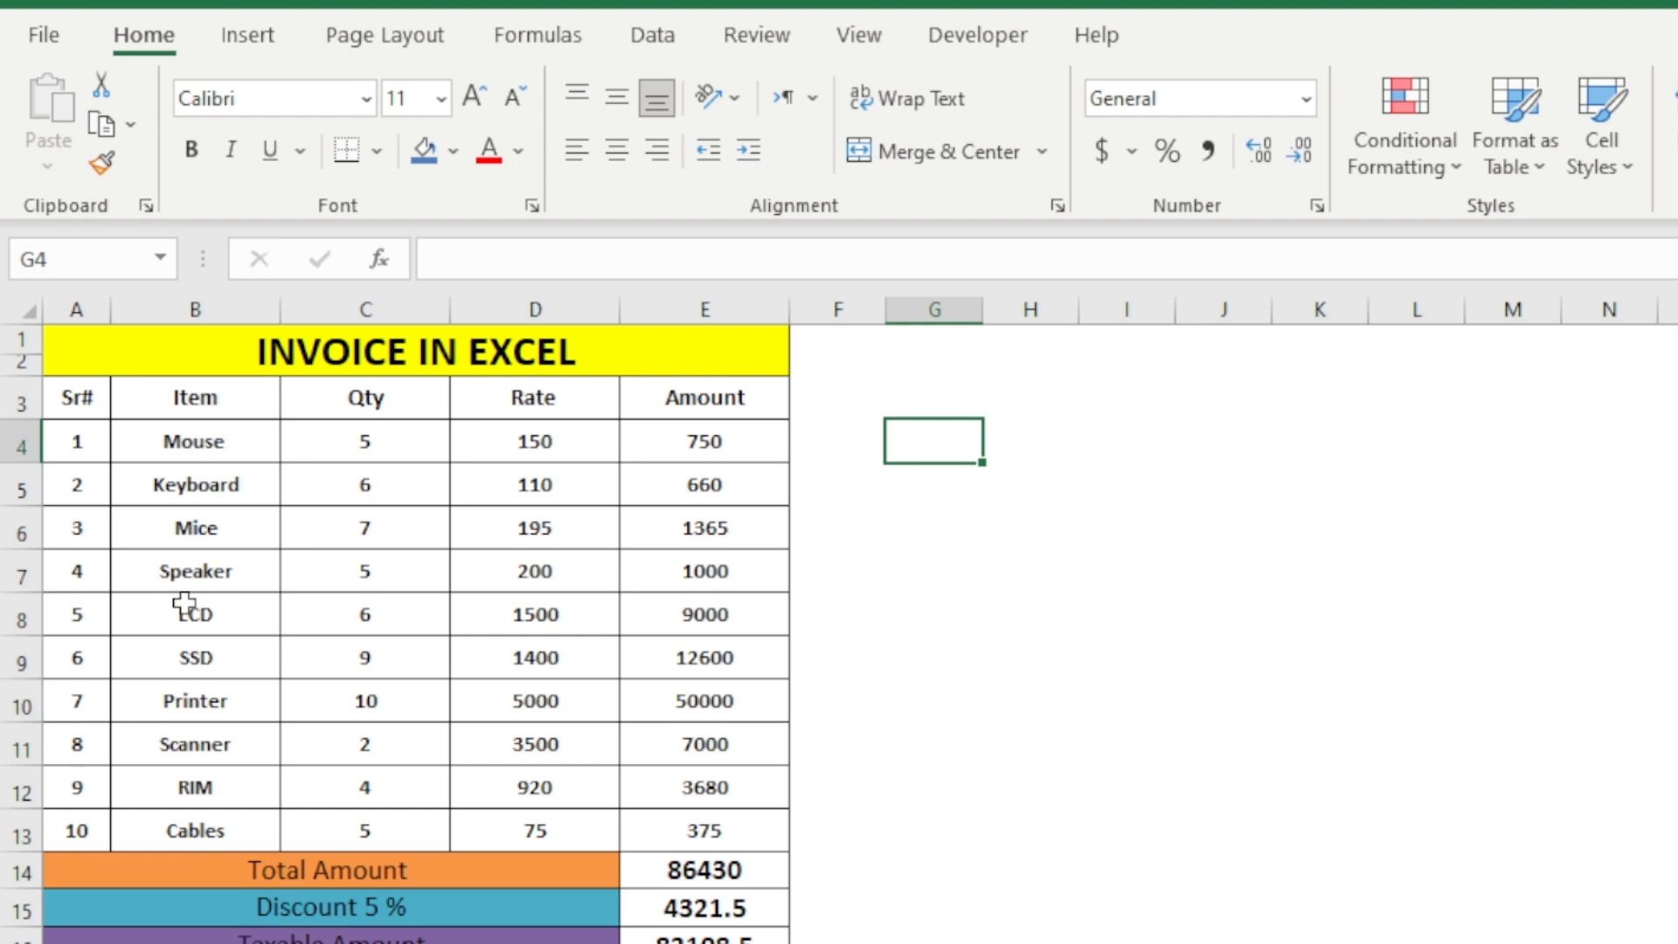
{"action": "left_click", "coordinate": [343, 476]}
{"action": "left_click", "coordinate": [510, 513]}
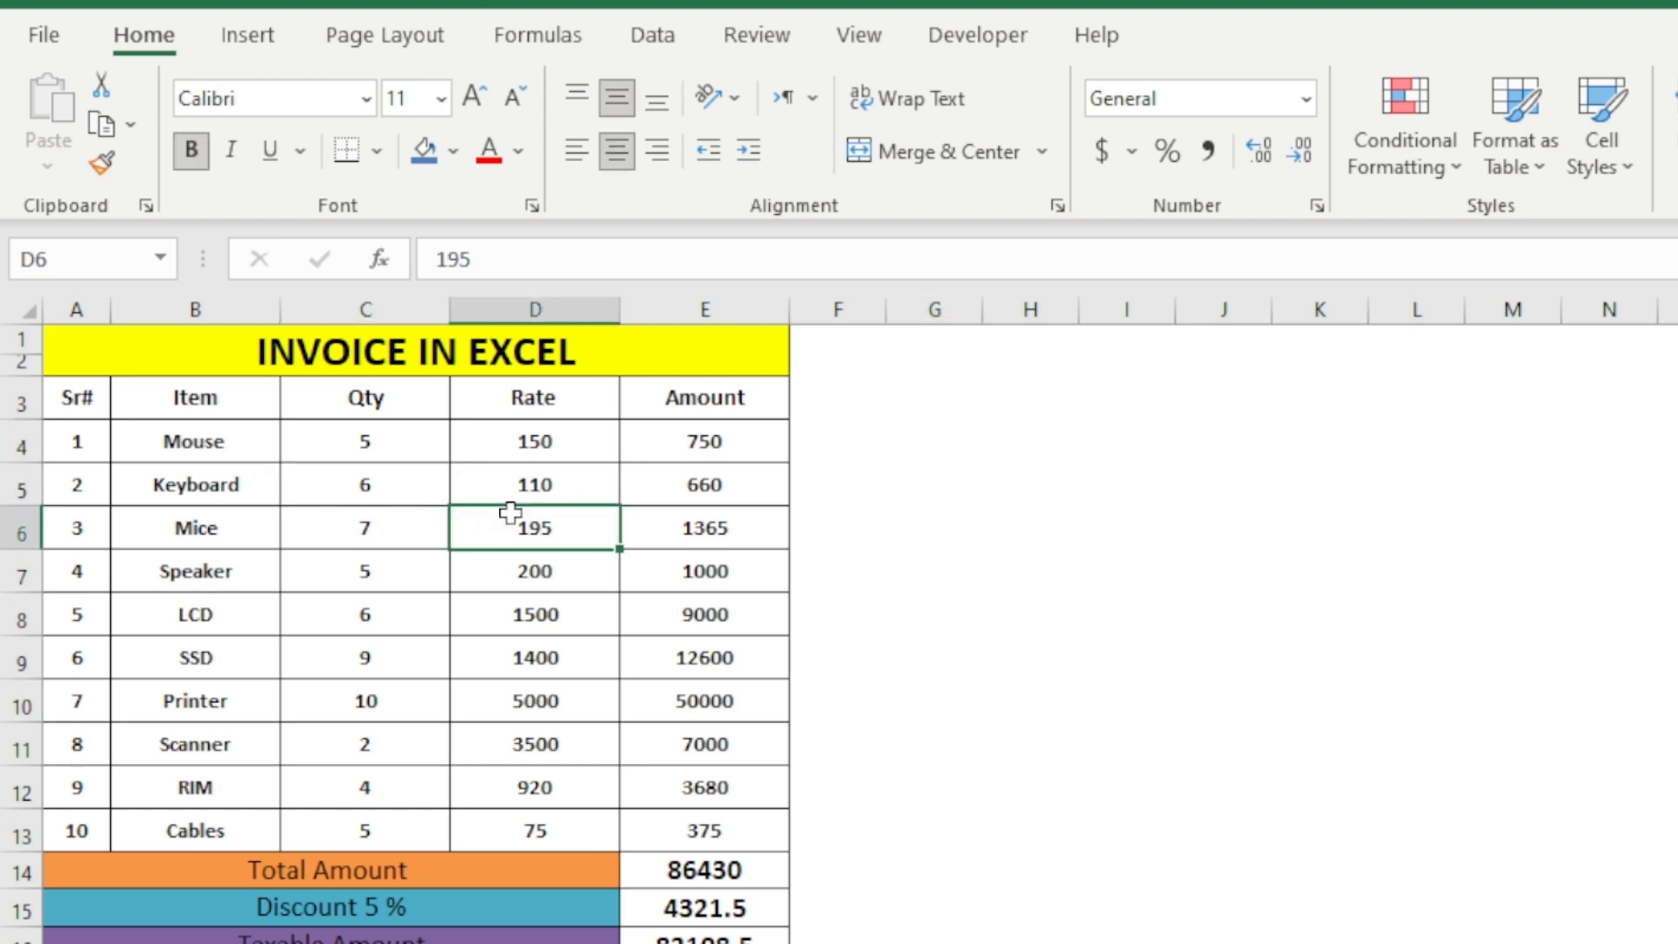
Step: Set the Speaker quantity in cell C7 of the sample invoice to 10
{"action": "left_click", "coordinate": [400, 562]}
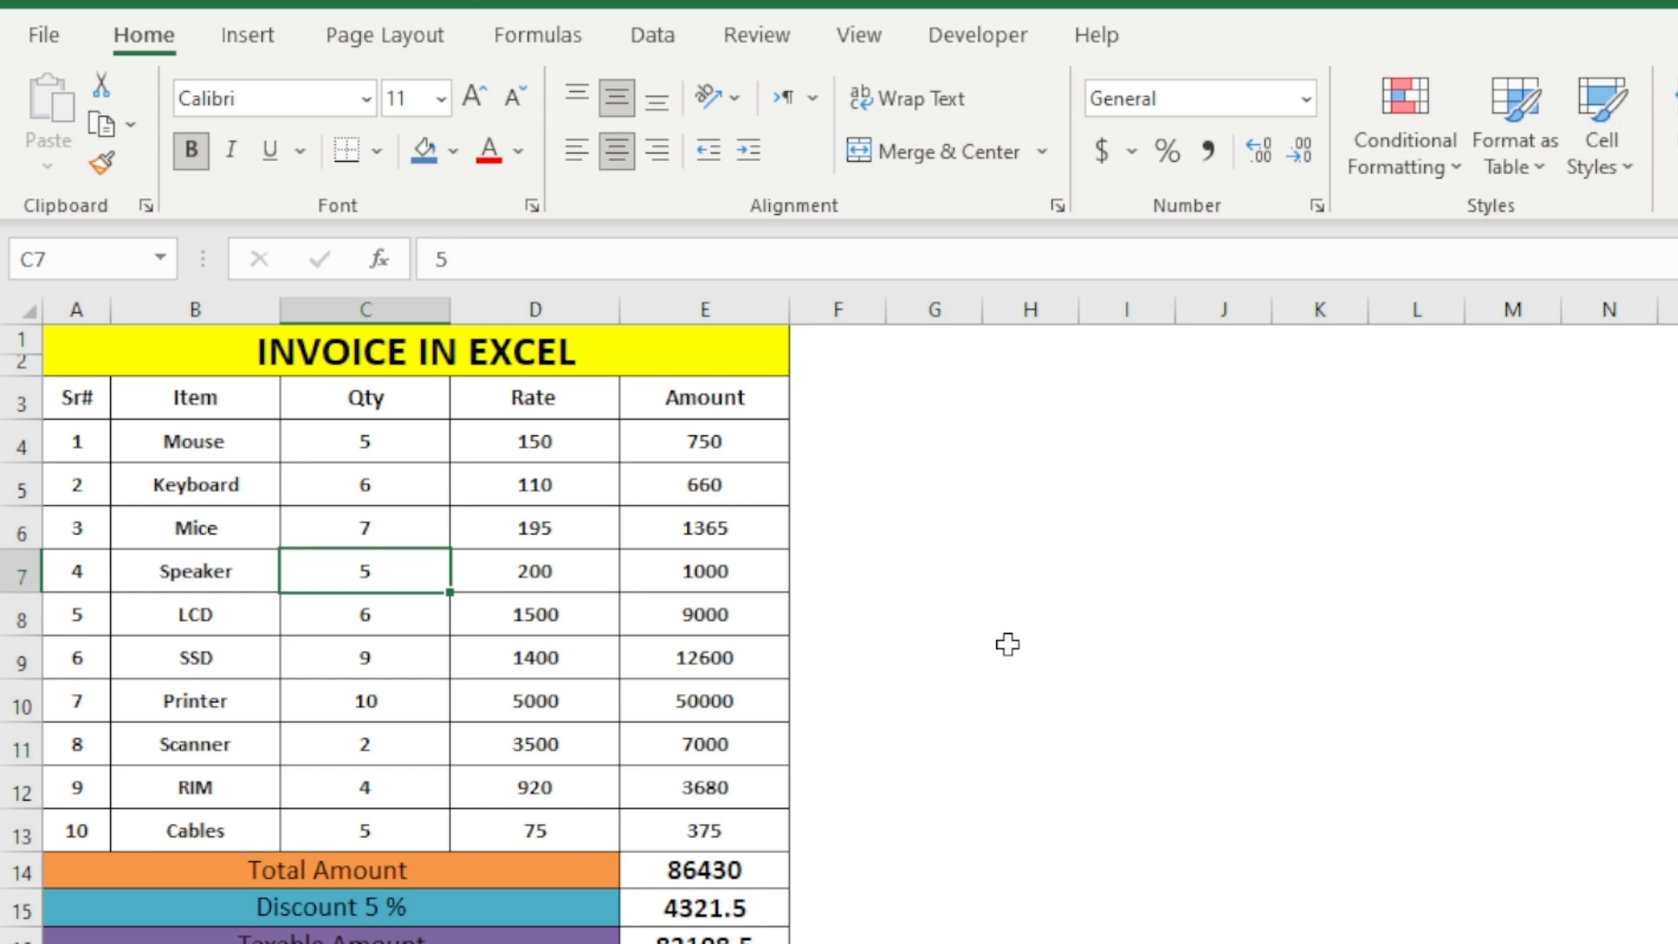
{"action": "type", "text": "10"}
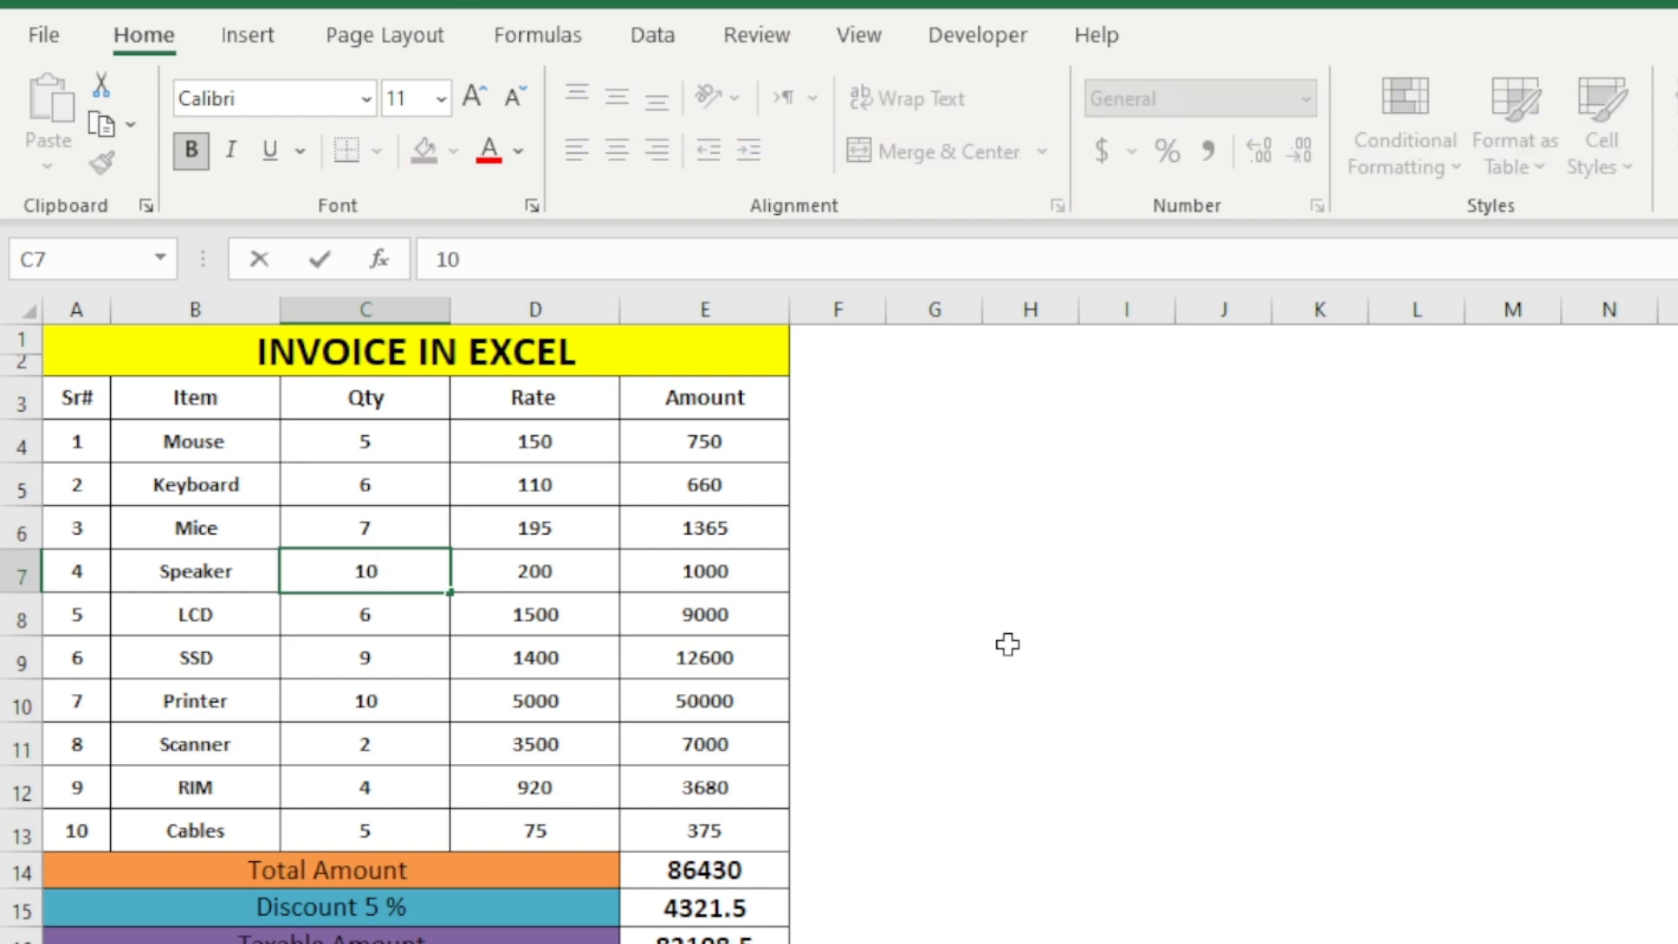
{"action": "left_click", "coordinate": [1005, 691]}
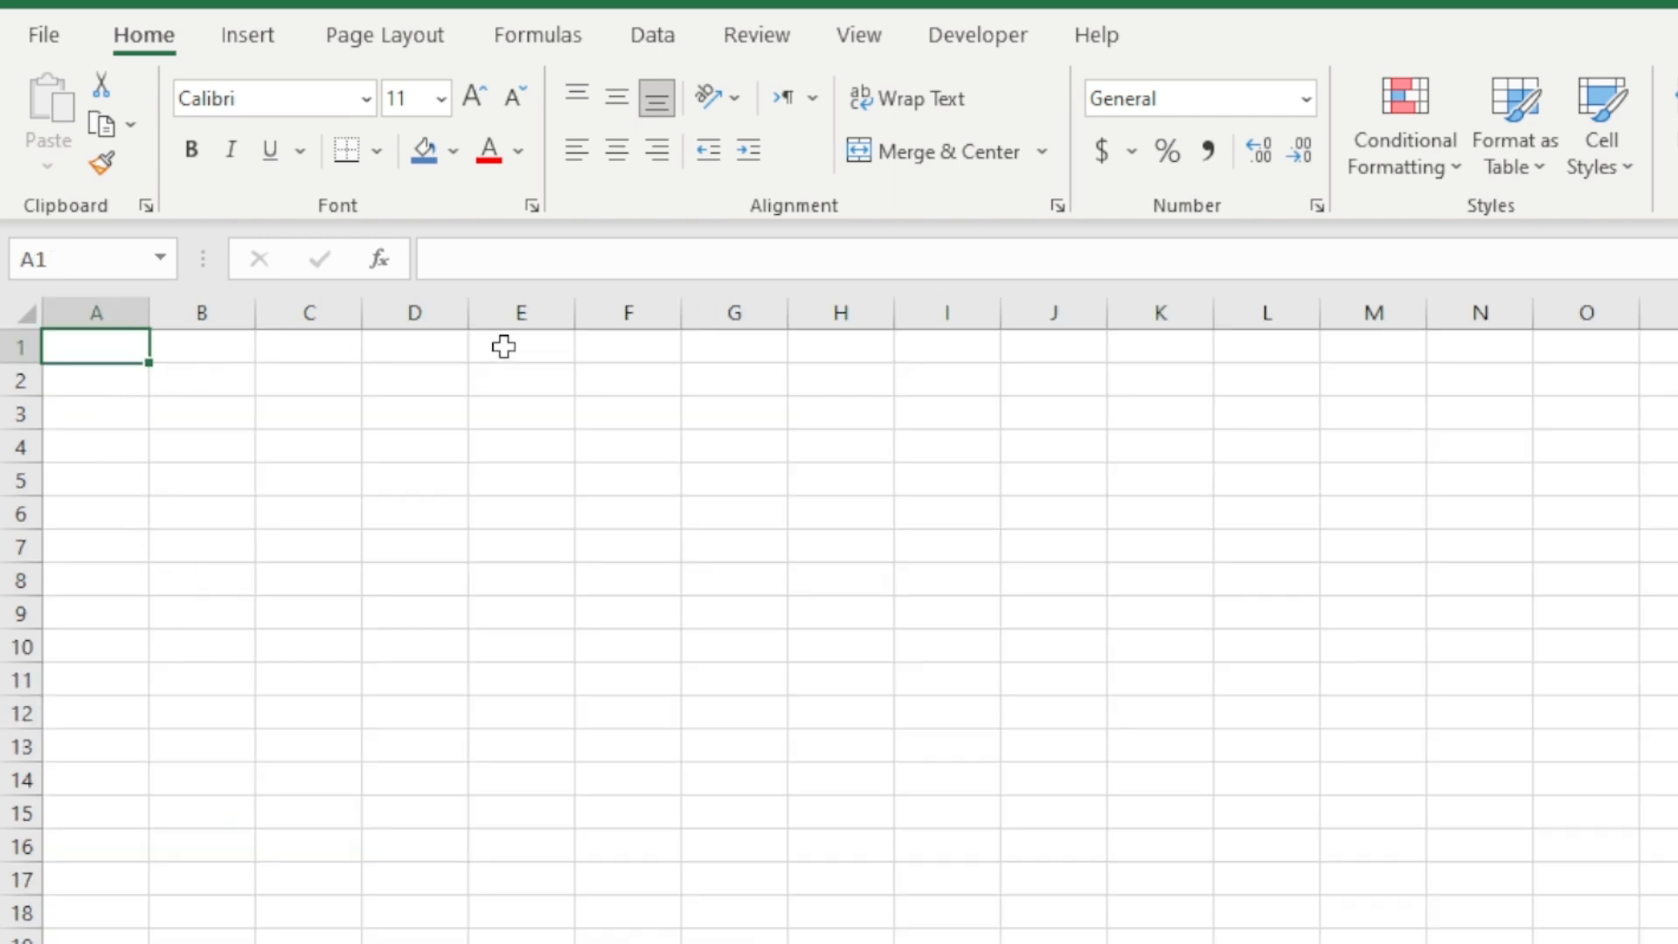
Step: Merge and center cells A1:E2 on the blank sheet and enter the title "Invoice" in them
{"action": "left_click_drag", "start_coordinate": [120, 348], "coordinate": [517, 371]}
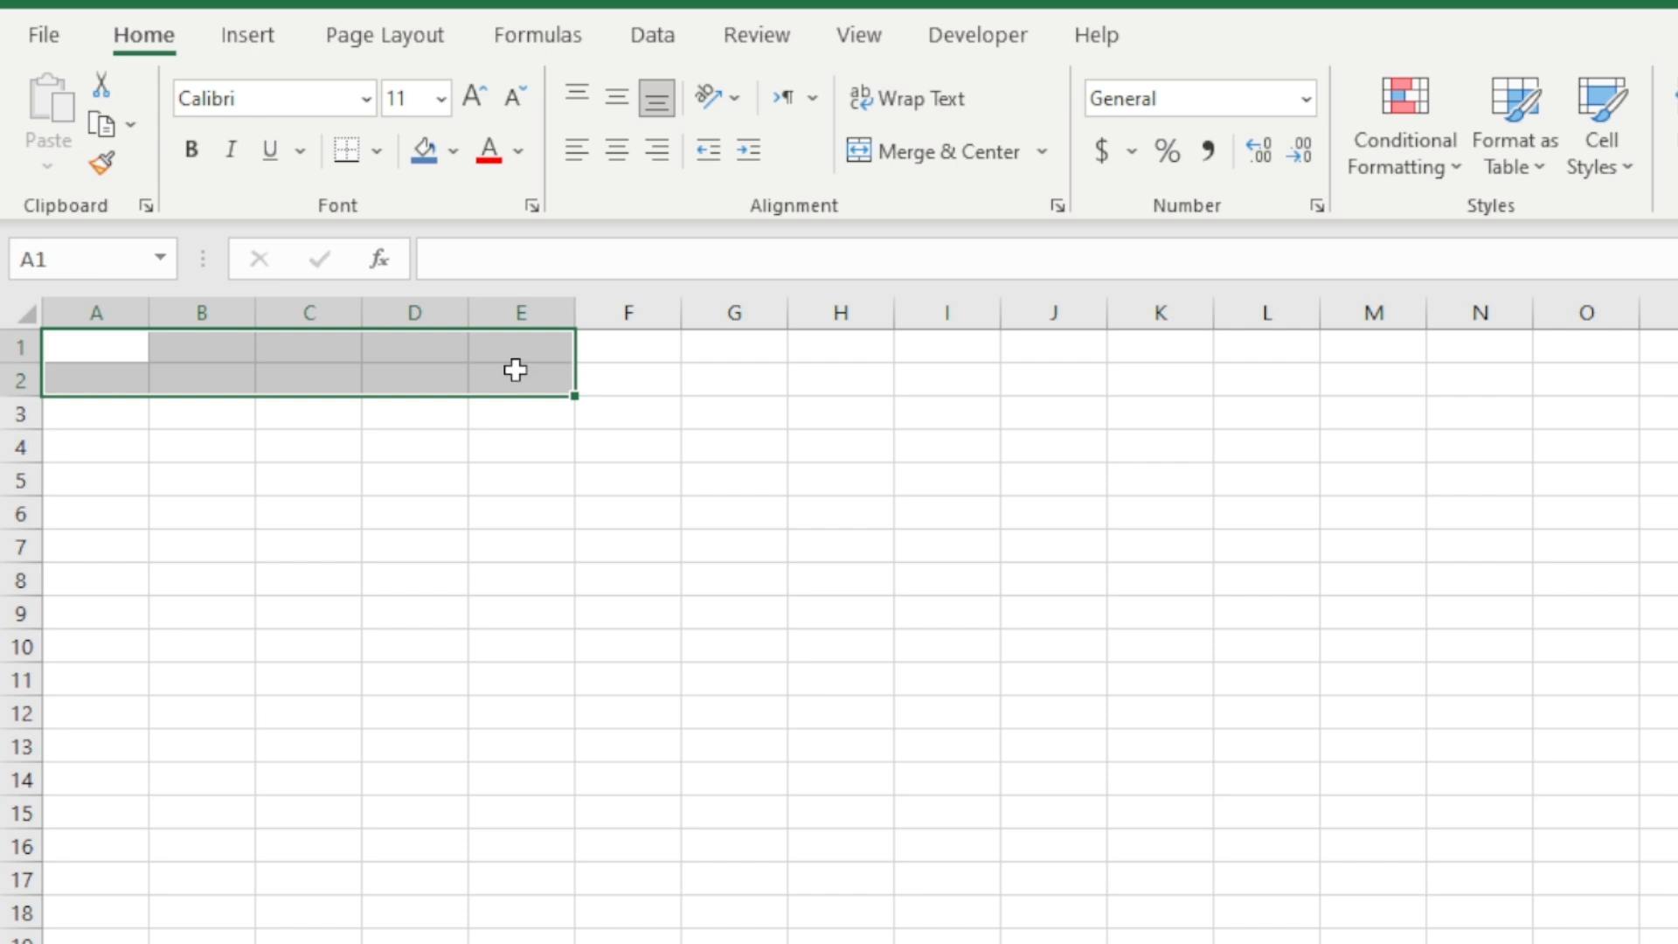
{"action": "left_click", "coordinate": [921, 159]}
{"action": "left_click", "coordinate": [656, 513]}
{"action": "left_click", "coordinate": [420, 374]}
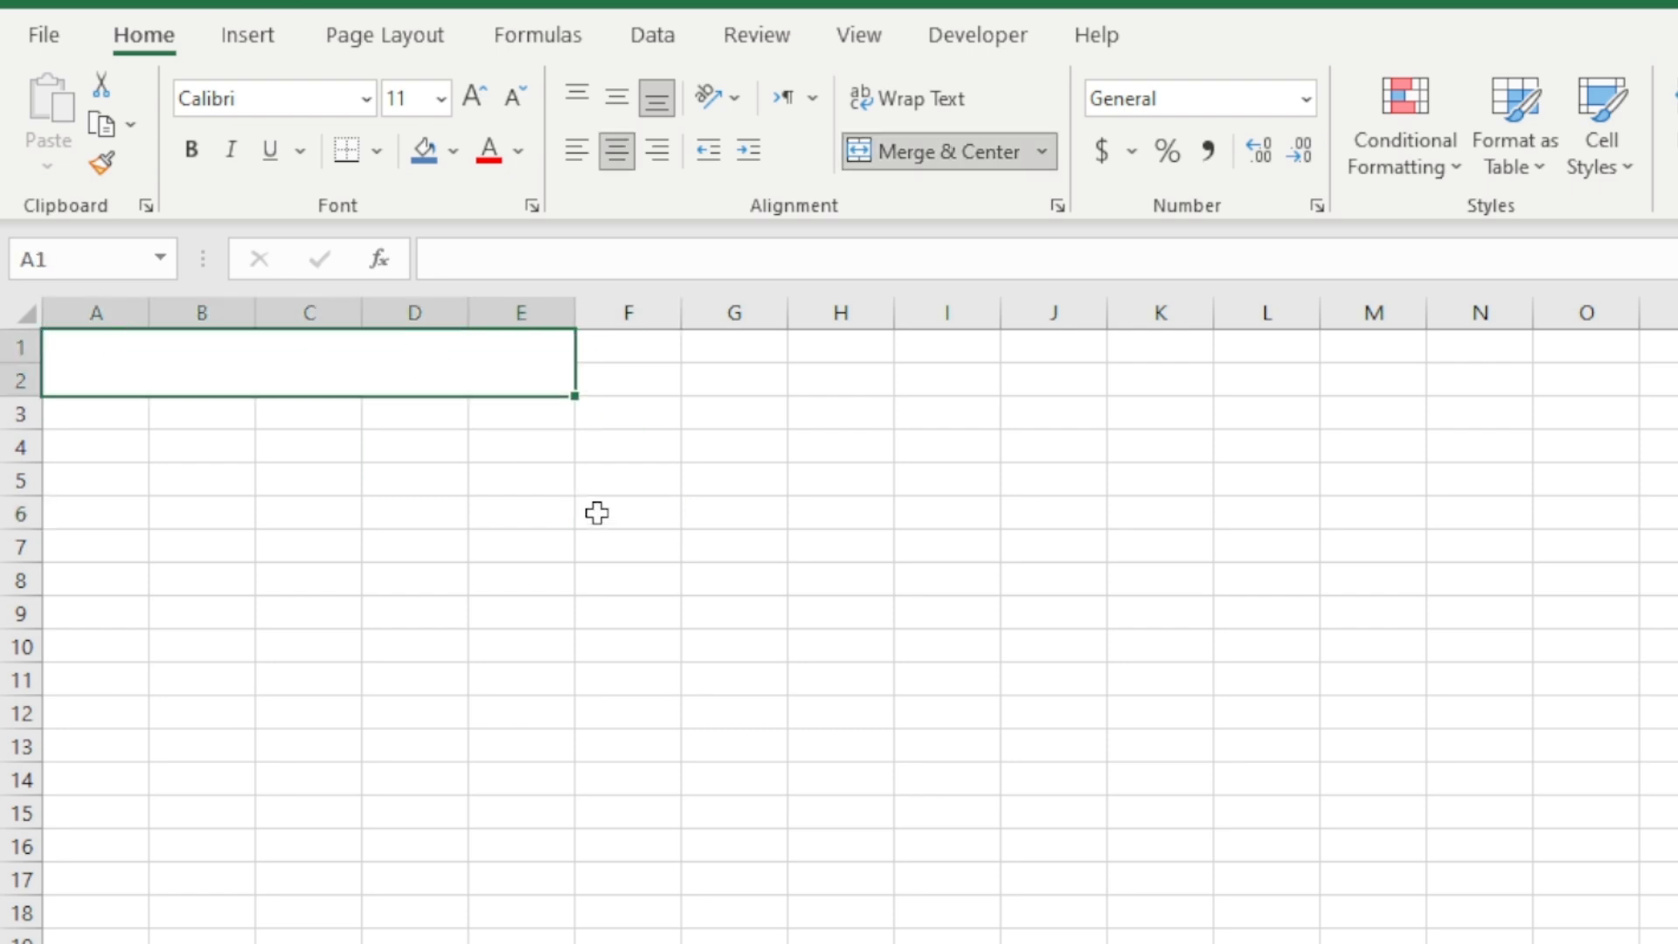
{"action": "type", "text": "Invoice"}
{"action": "key", "text": "Return"}
{"action": "left_click", "coordinate": [428, 539]}
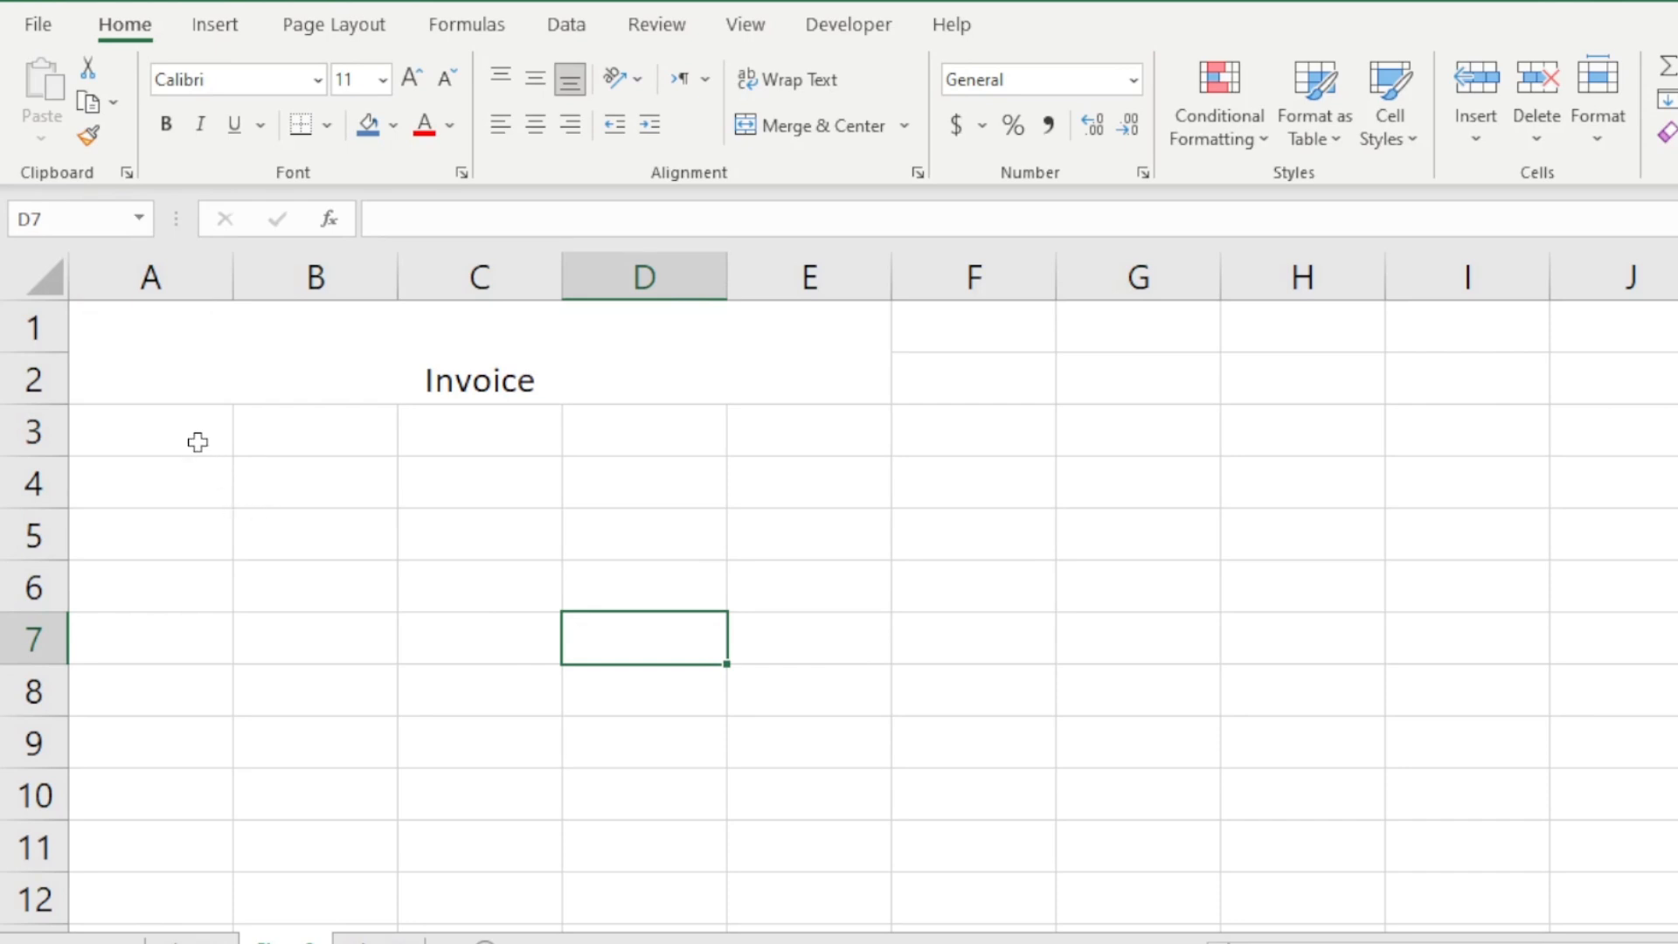
Step: Enter the column headers "Sr#" in A3 and "Items" in B3
{"action": "left_click", "coordinate": [198, 441]}
{"action": "type", "text": "Sr"}
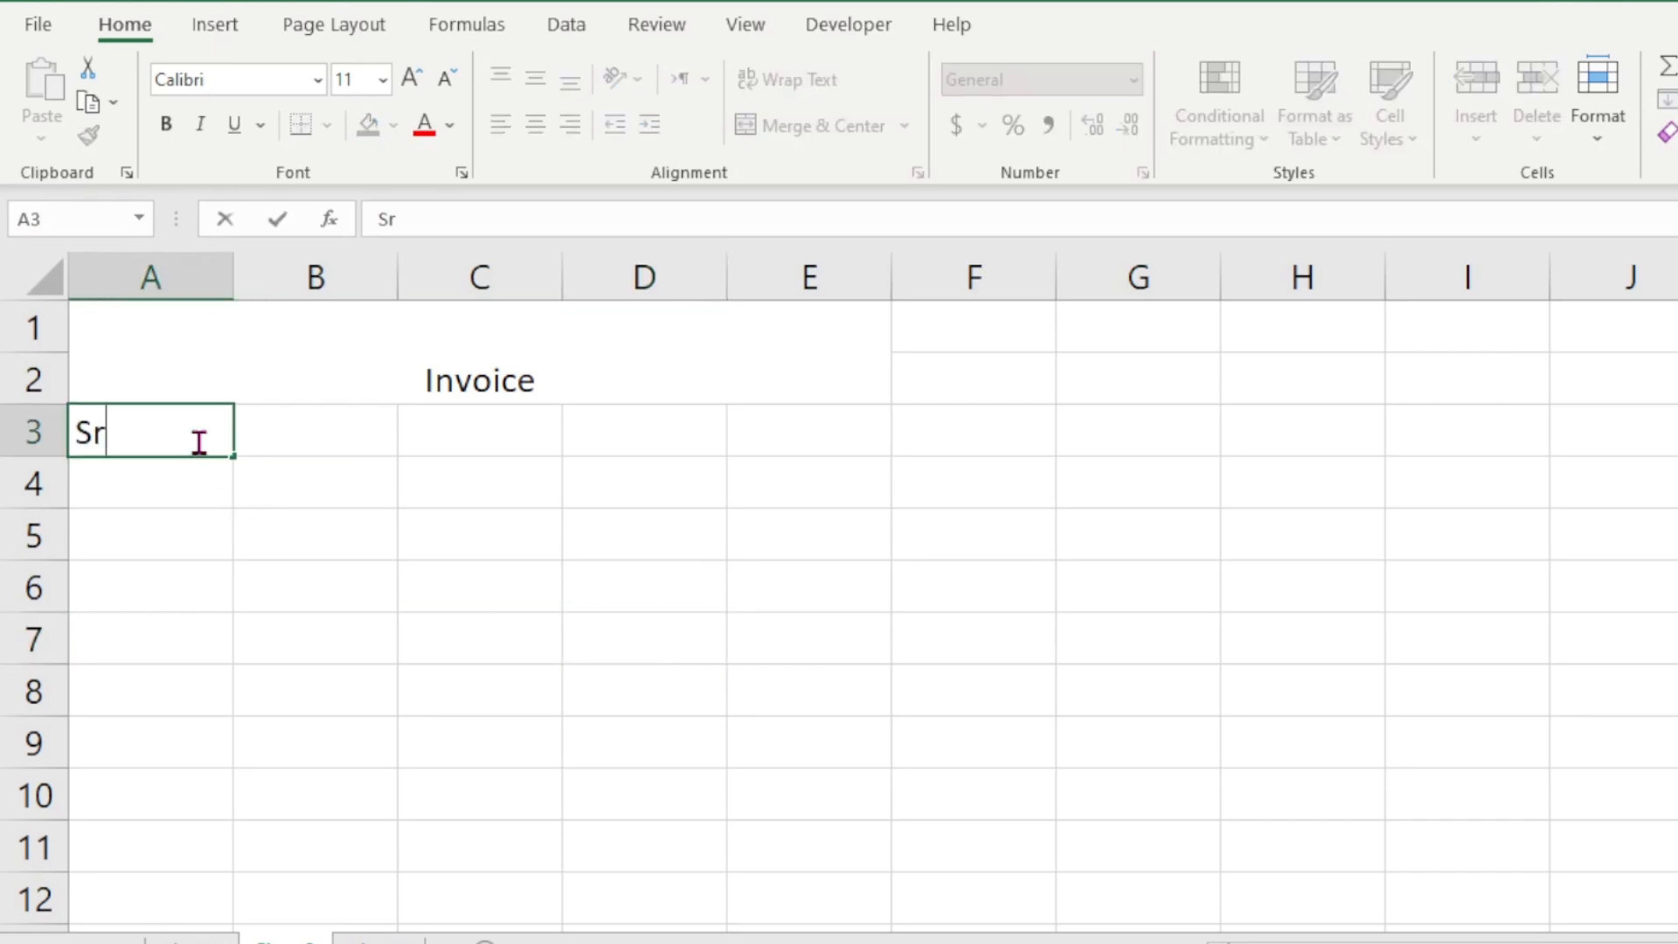
{"action": "type", "text": "."}
{"action": "key", "text": "BackSpace"}
{"action": "type", "text": "#"}
{"action": "key", "text": "Tab"}
{"action": "type", "text": "Itenm"}
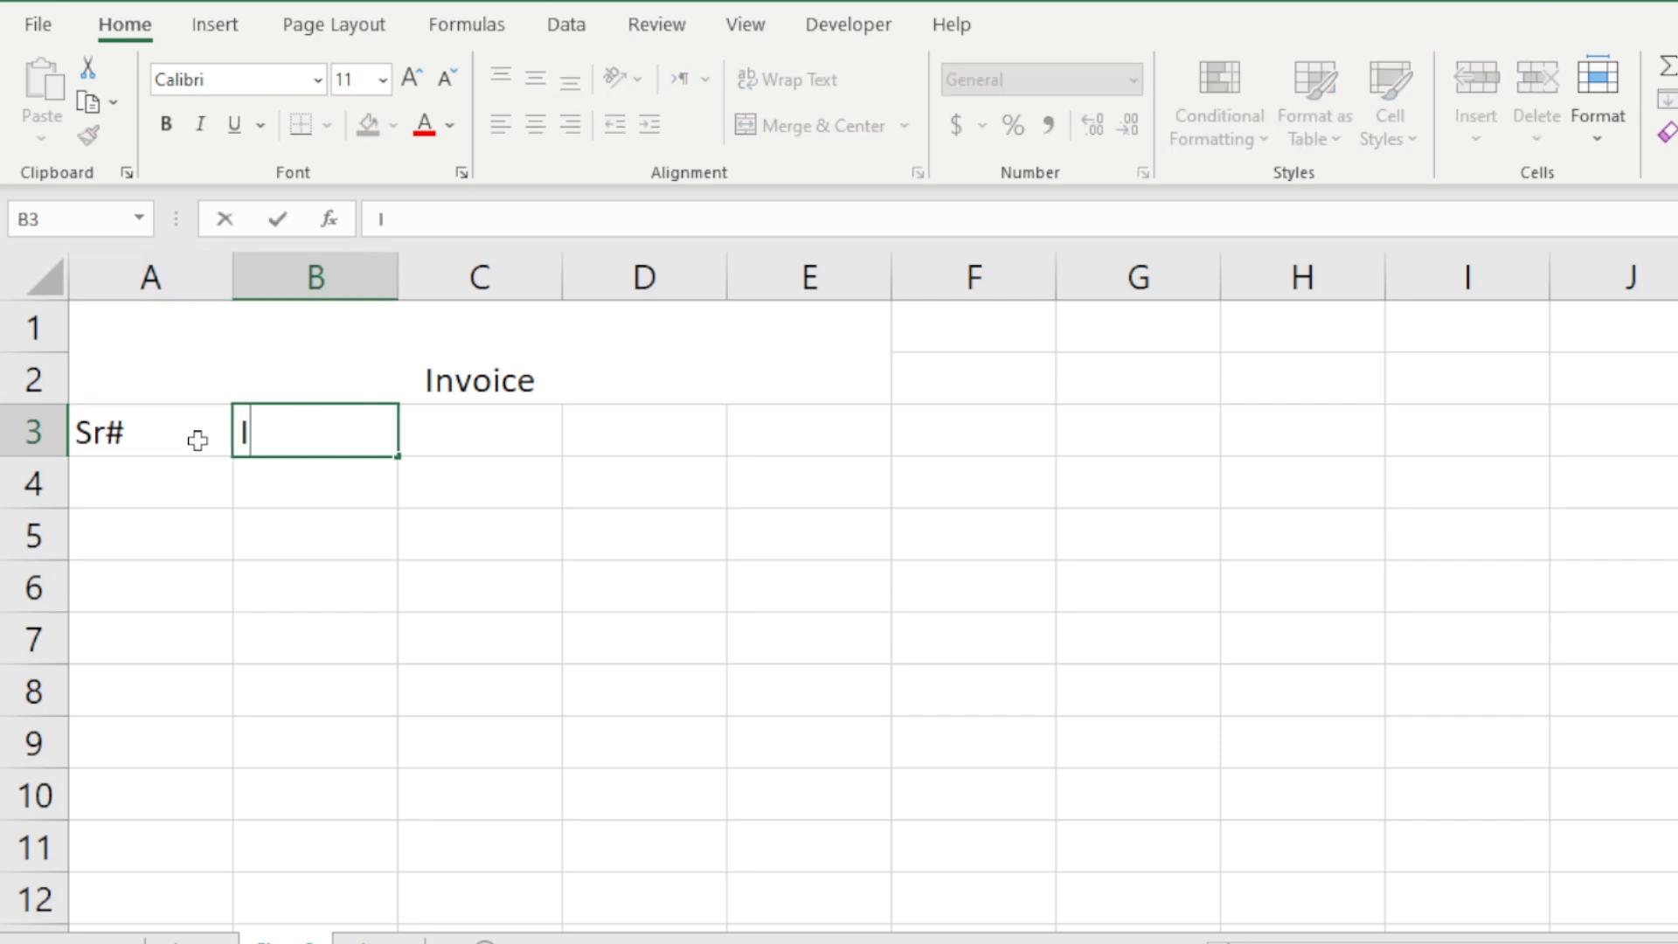
{"action": "key", "text": "BackSpace"}
{"action": "key", "text": "BackSpace"}
{"action": "type", "text": "ms"}
{"action": "key", "text": "Tab"}
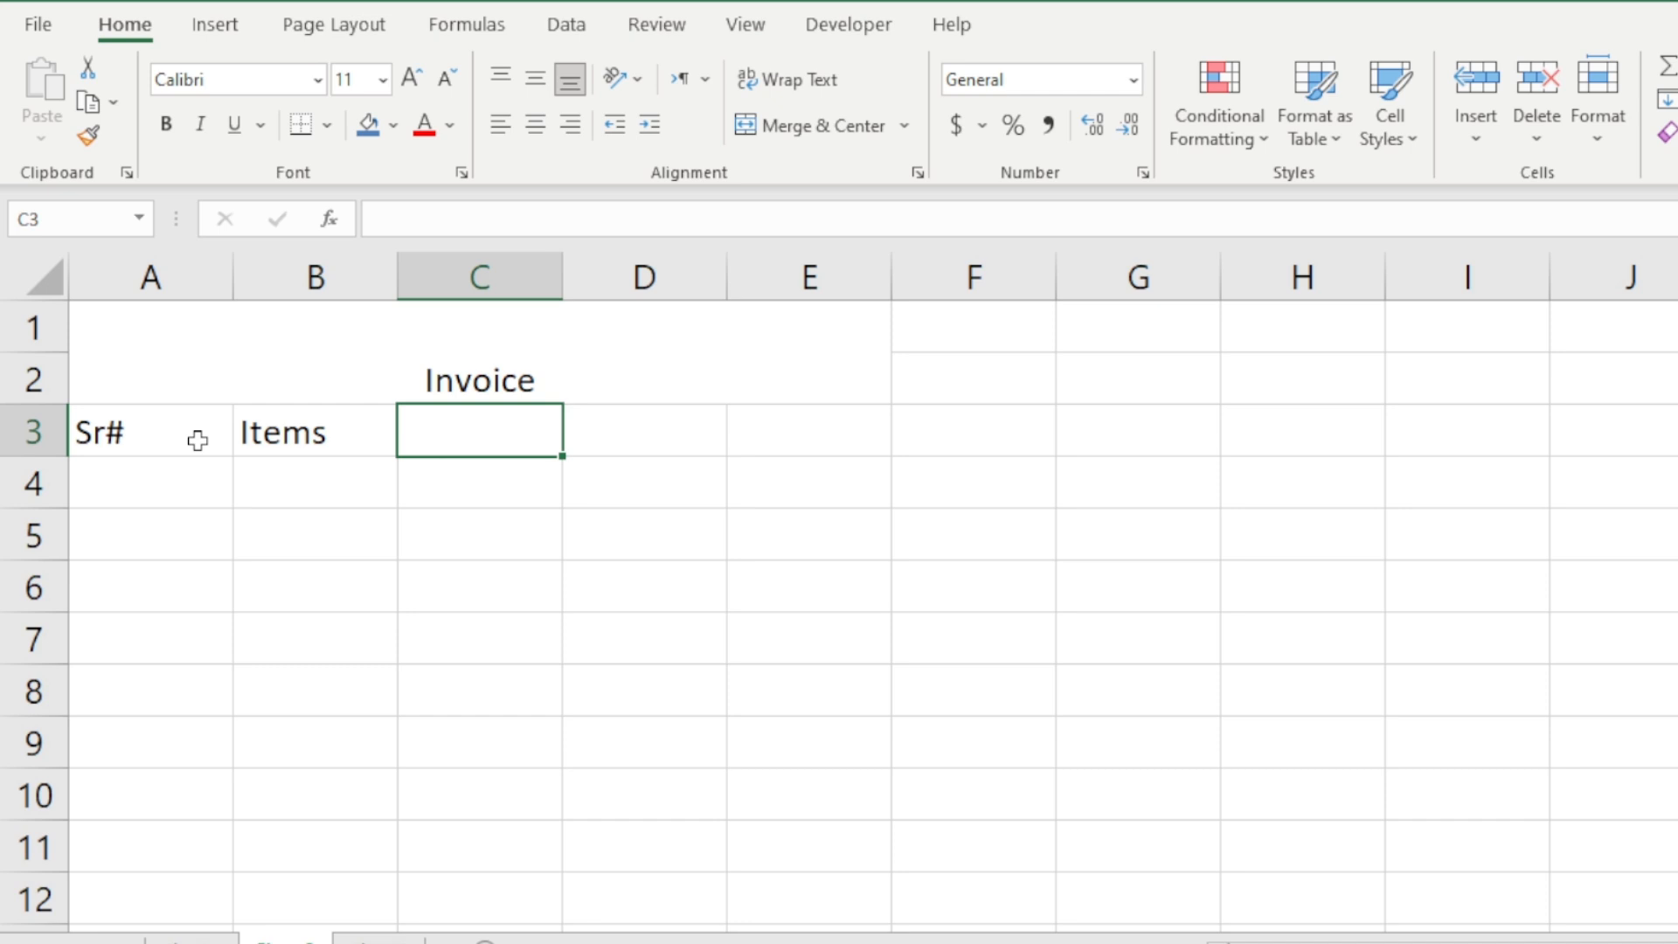
Step: Enter the column headers "Qty", "Rate" and "Amount" in cells C3, D3 and E3
{"action": "type", "text": "T"}
{"action": "key", "text": "BackSpace"}
{"action": "type", "text": "Qty"}
{"action": "key", "text": "Tab"}
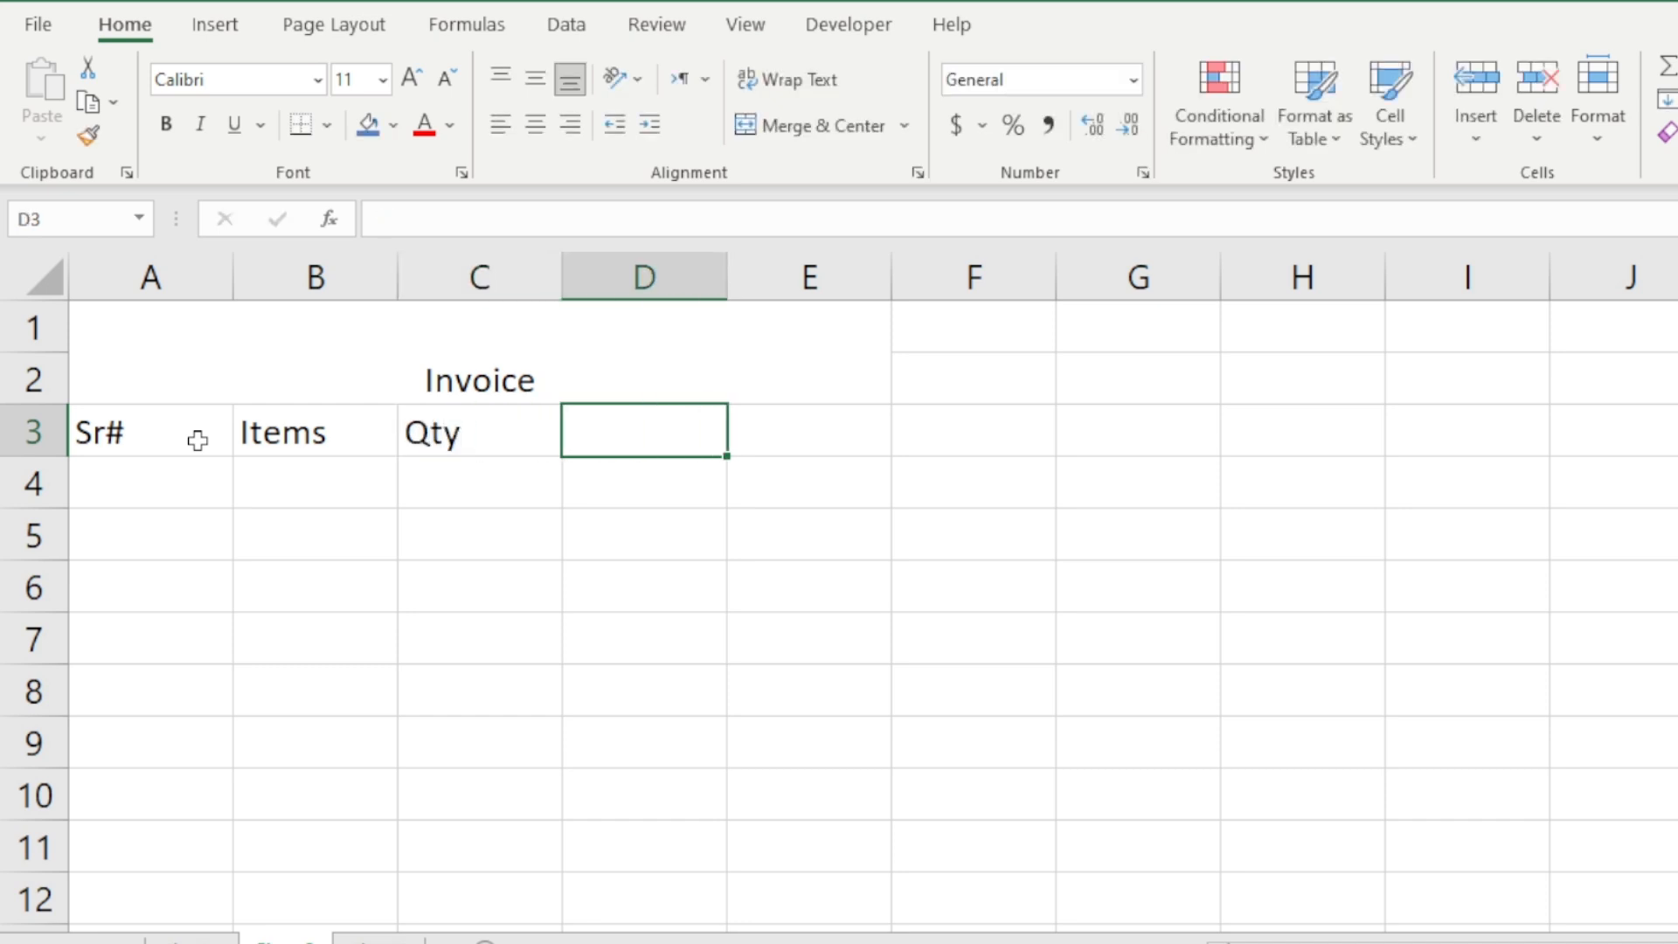
{"action": "type", "text": "Rate"}
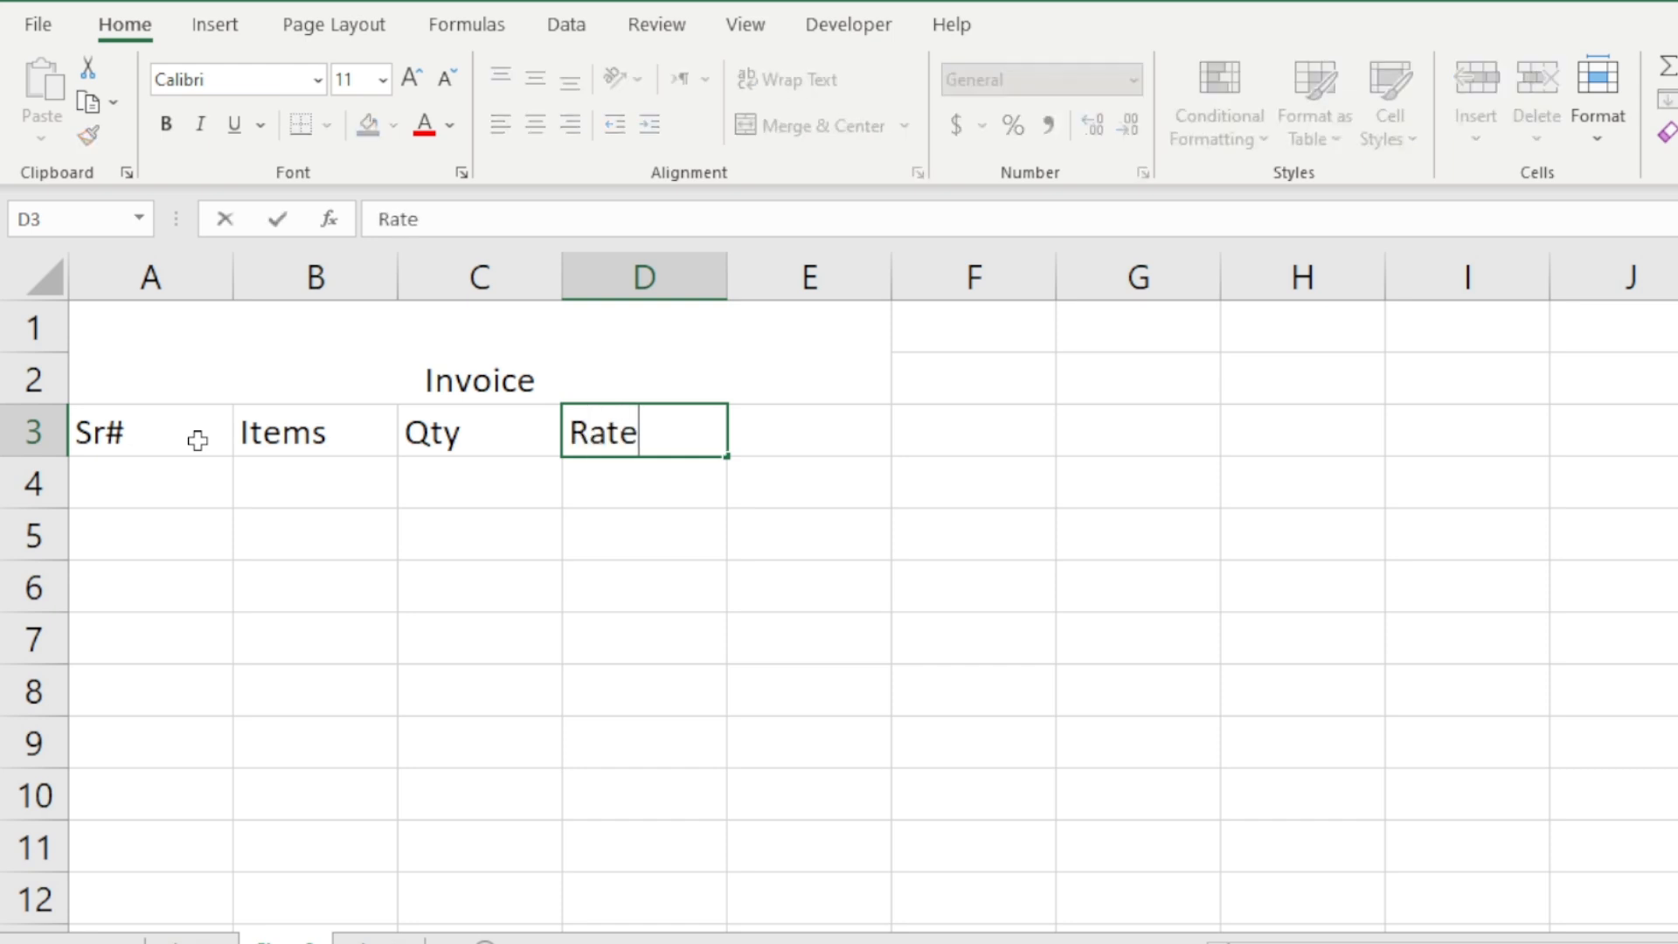
{"action": "key", "text": "Tab"}
{"action": "type", "text": "Amount"}
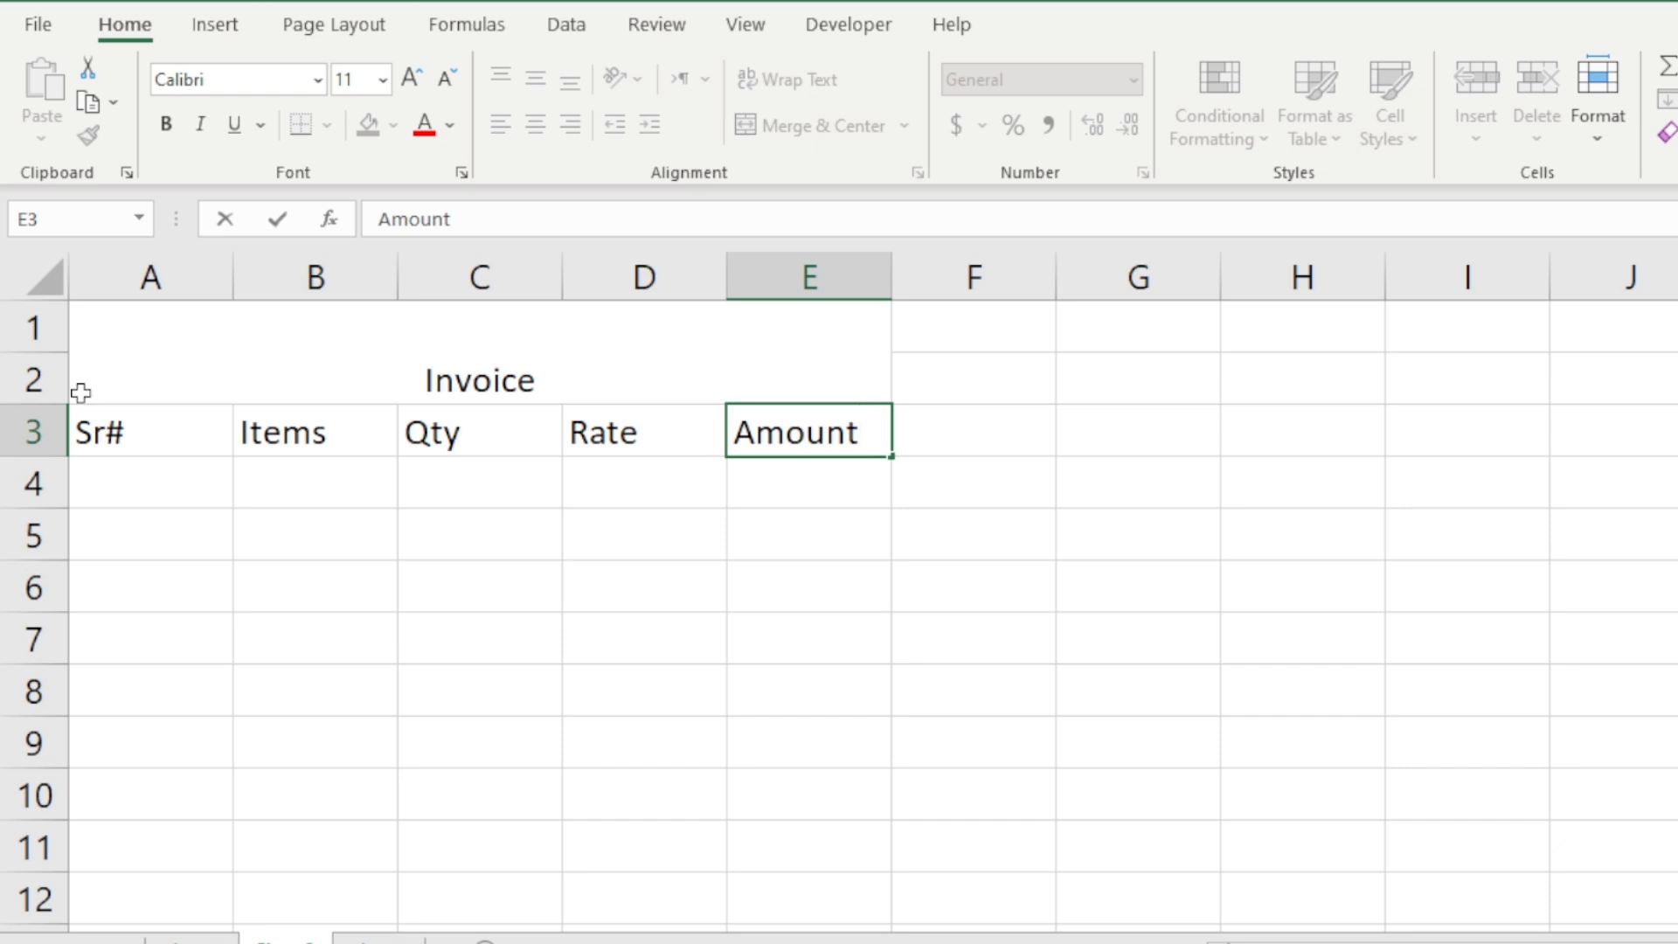
{"action": "left_click", "coordinate": [119, 601]}
Step: Enter the serial numbers 1 and 2 in cells A4 and A5 under Sr#
{"action": "left_click", "coordinate": [138, 487]}
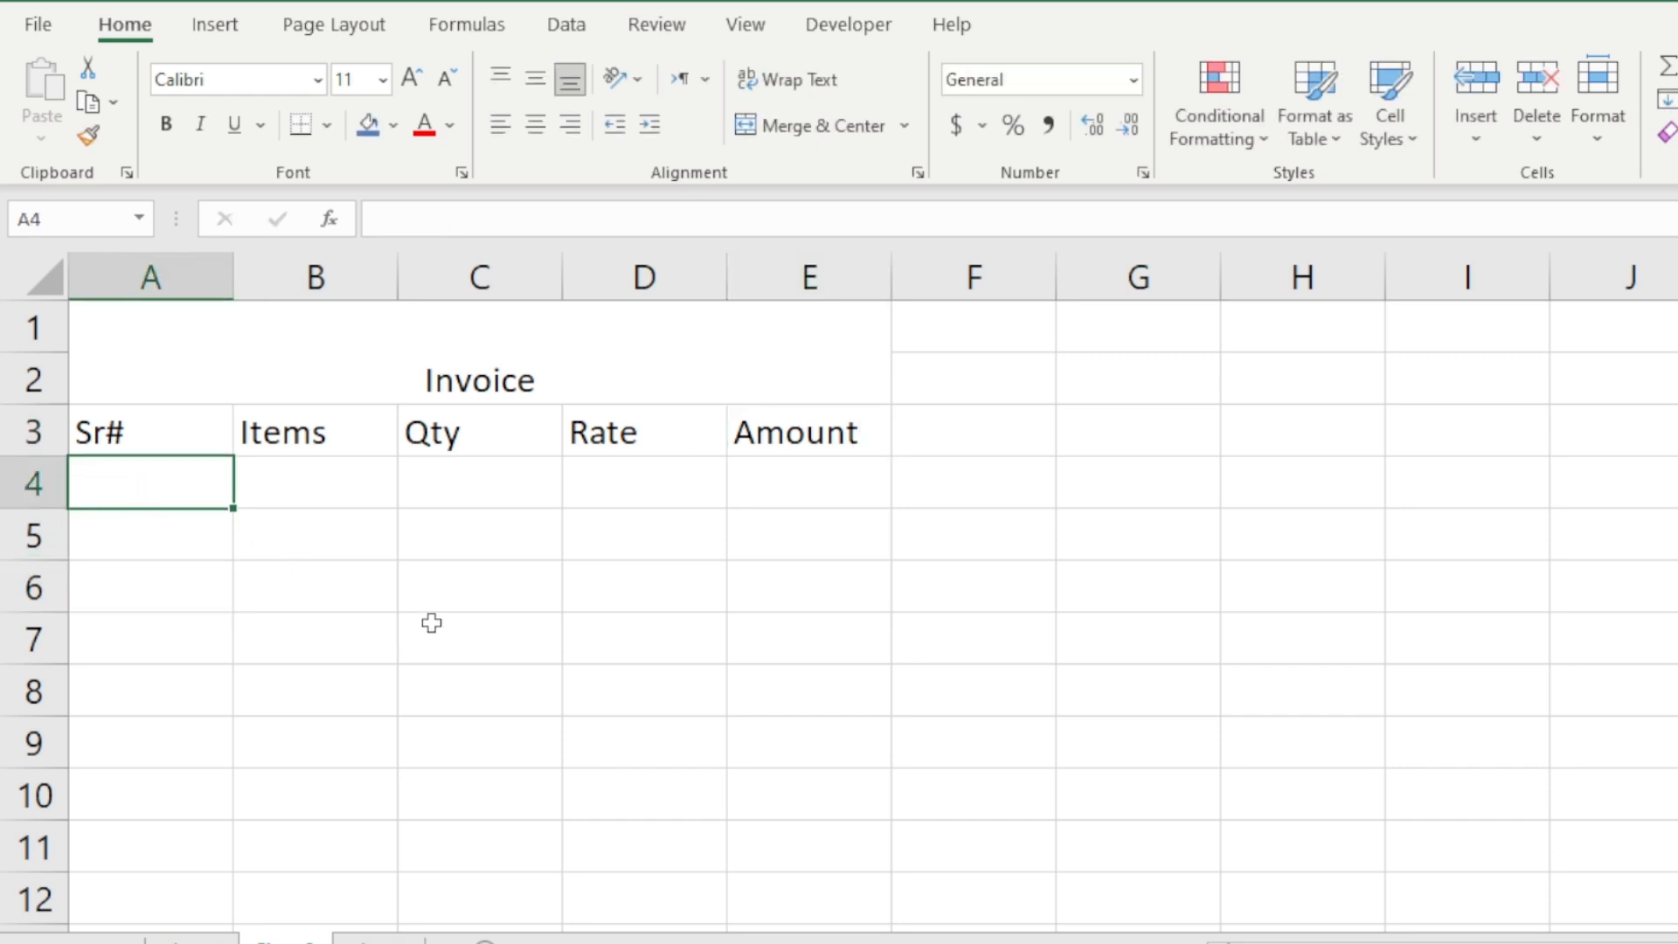
{"action": "type", "text": "1"}
{"action": "key", "text": "Return"}
{"action": "type", "text": "32"}
{"action": "key", "text": "BackSpace"}
{"action": "key", "text": "BackSpace"}
{"action": "type", "text": "2"}
{"action": "key", "text": "Return"}
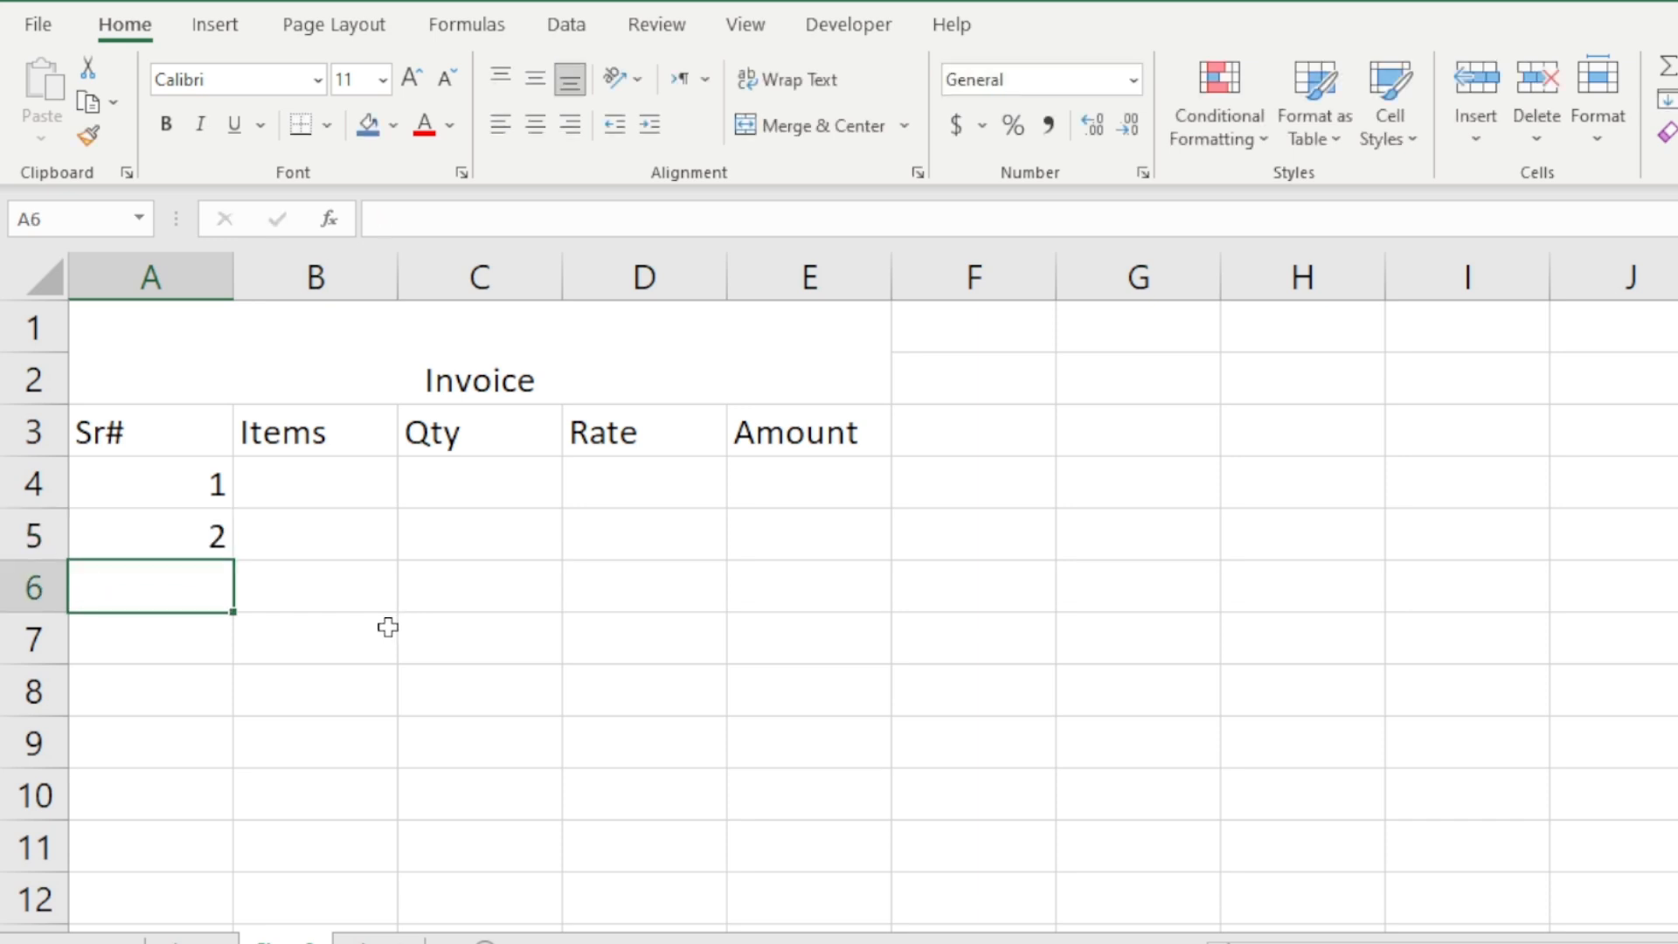
Step: Extend the serial number series from A4:A5 down to 10 in cell A13
{"action": "left_click_drag", "start_coordinate": [214, 496], "coordinate": [257, 778]}
{"action": "scroll", "coordinate": [330, 711], "scroll_direction": "up", "scroll_amount": 1}
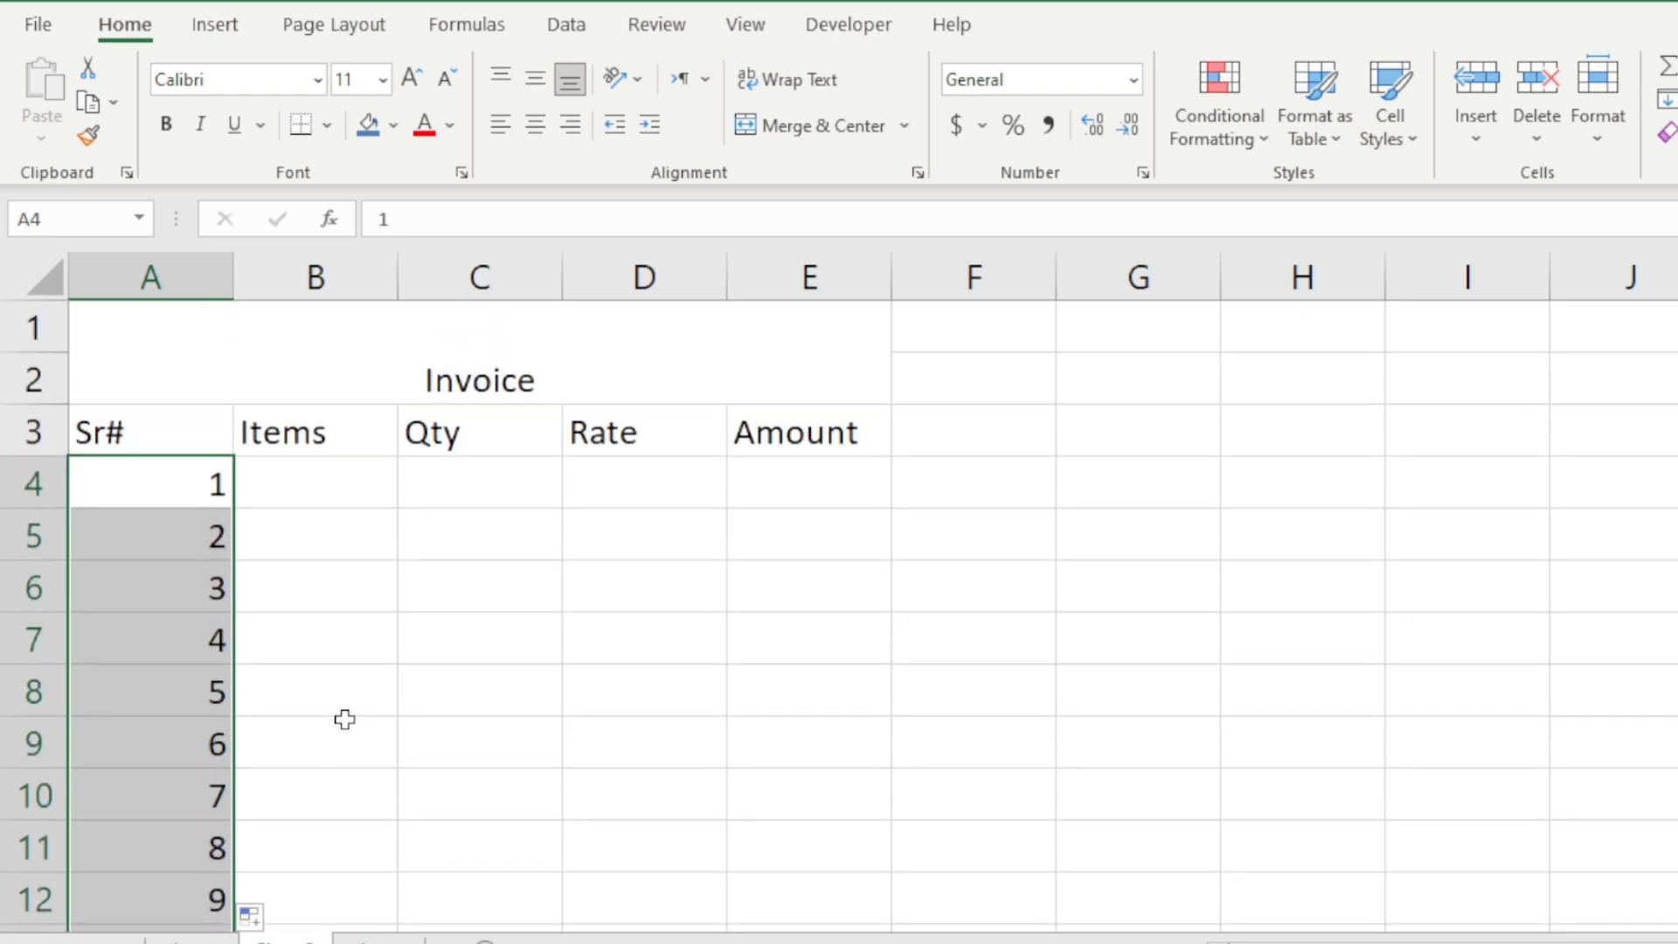
{"action": "left_click", "coordinate": [476, 614]}
Step: Merge and center cells A14:D14 below the serial numbers and enter the label "Total"
{"action": "left_click", "coordinate": [734, 873]}
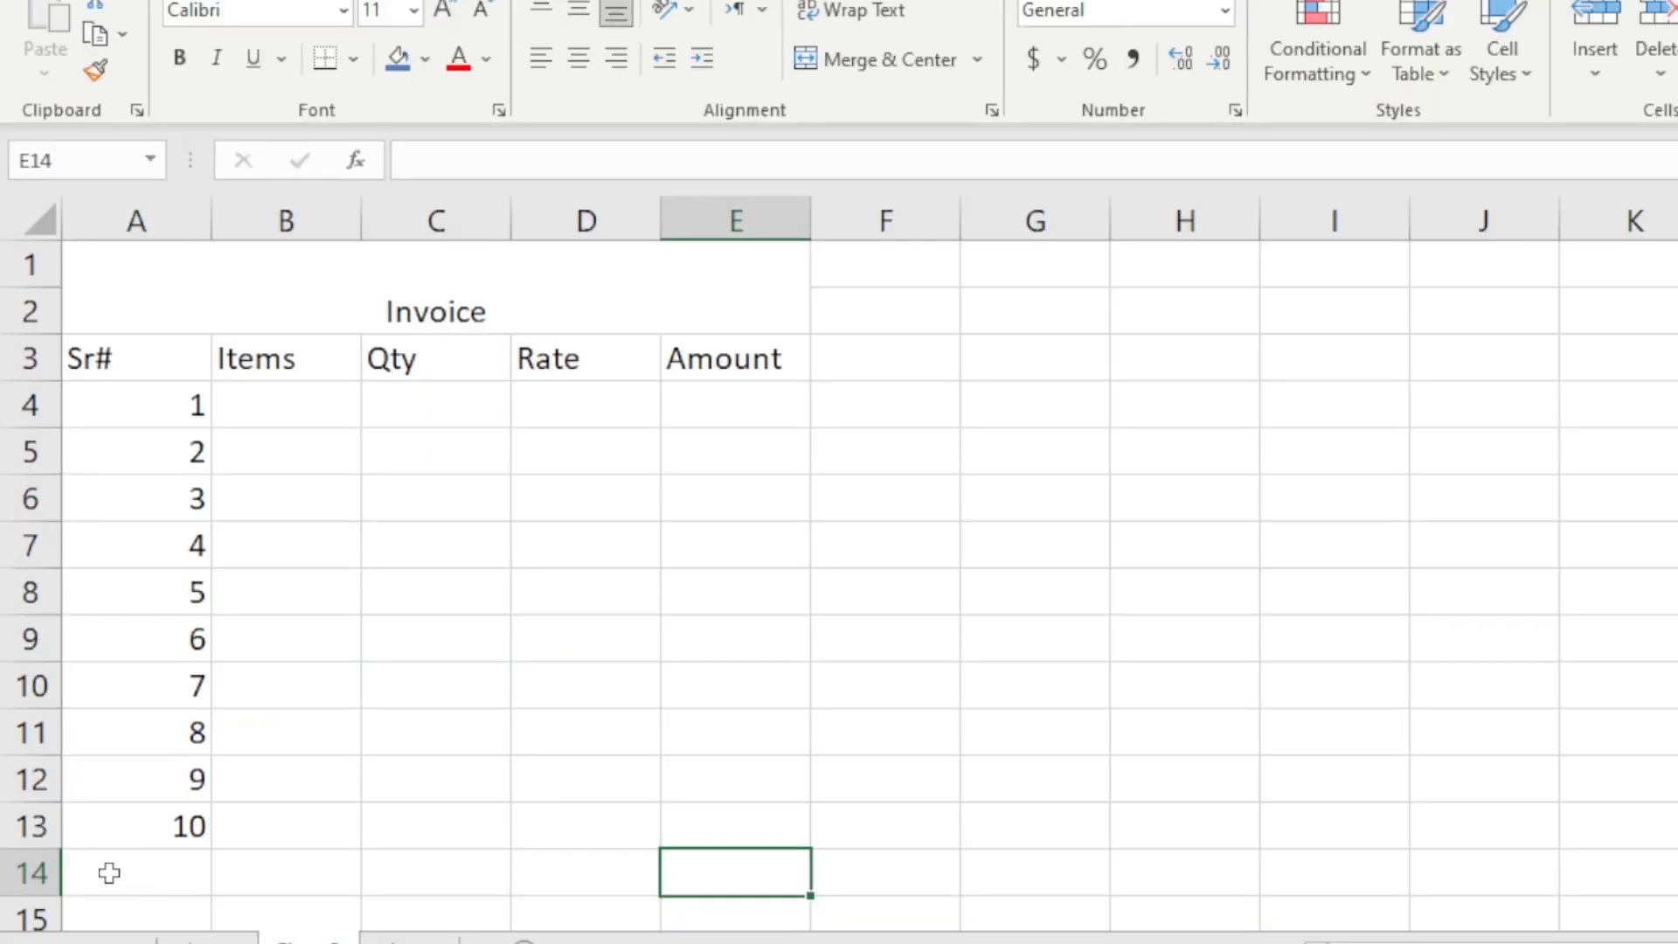
{"action": "left_click", "coordinate": [131, 872]}
{"action": "left_click_drag", "start_coordinate": [207, 874], "coordinate": [566, 883]}
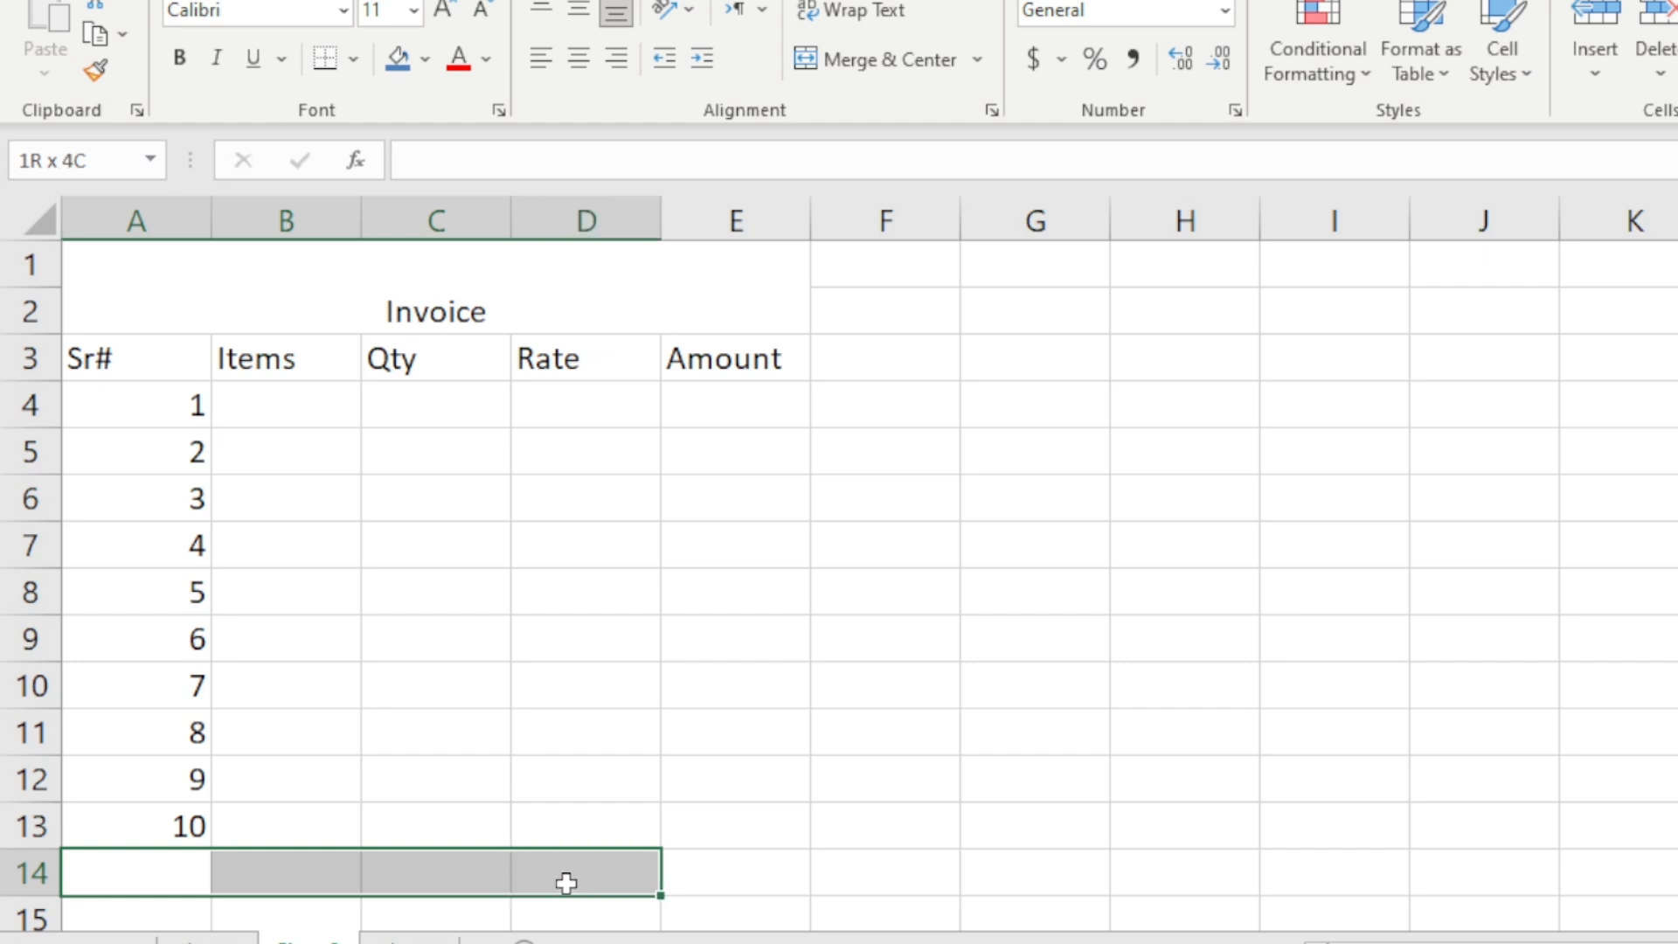
{"action": "left_click_drag", "start_coordinate": [567, 883], "coordinate": [566, 883]}
{"action": "left_click", "coordinate": [850, 61]}
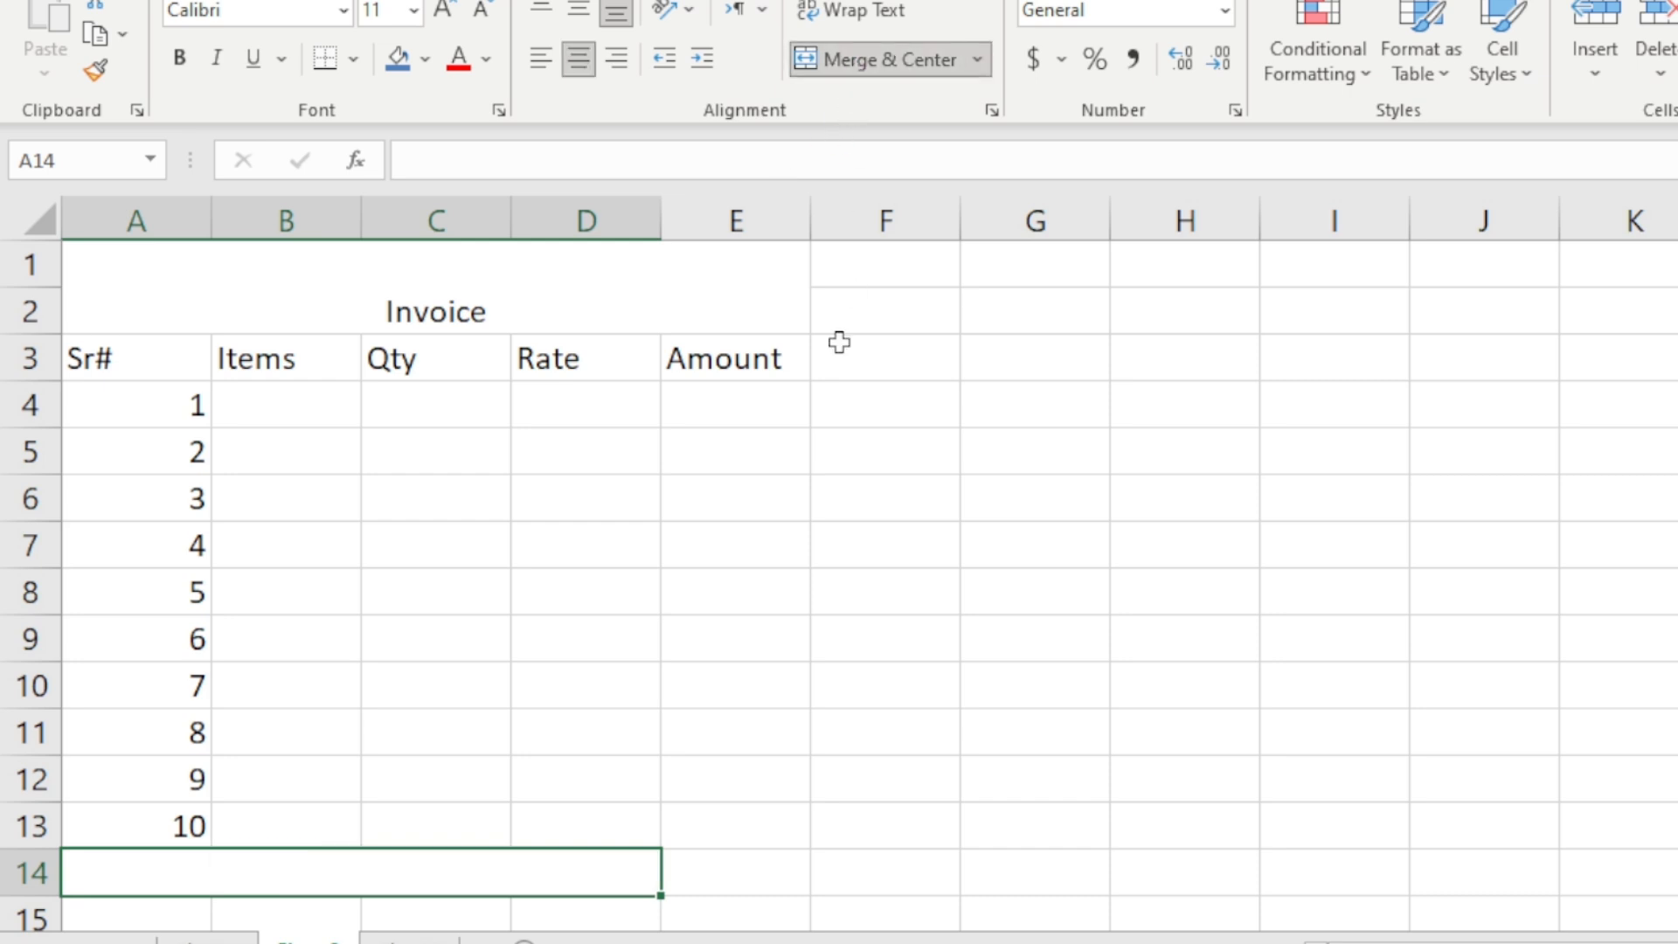
{"action": "type", "text": "Tor"}
{"action": "key", "text": "BackSpace"}
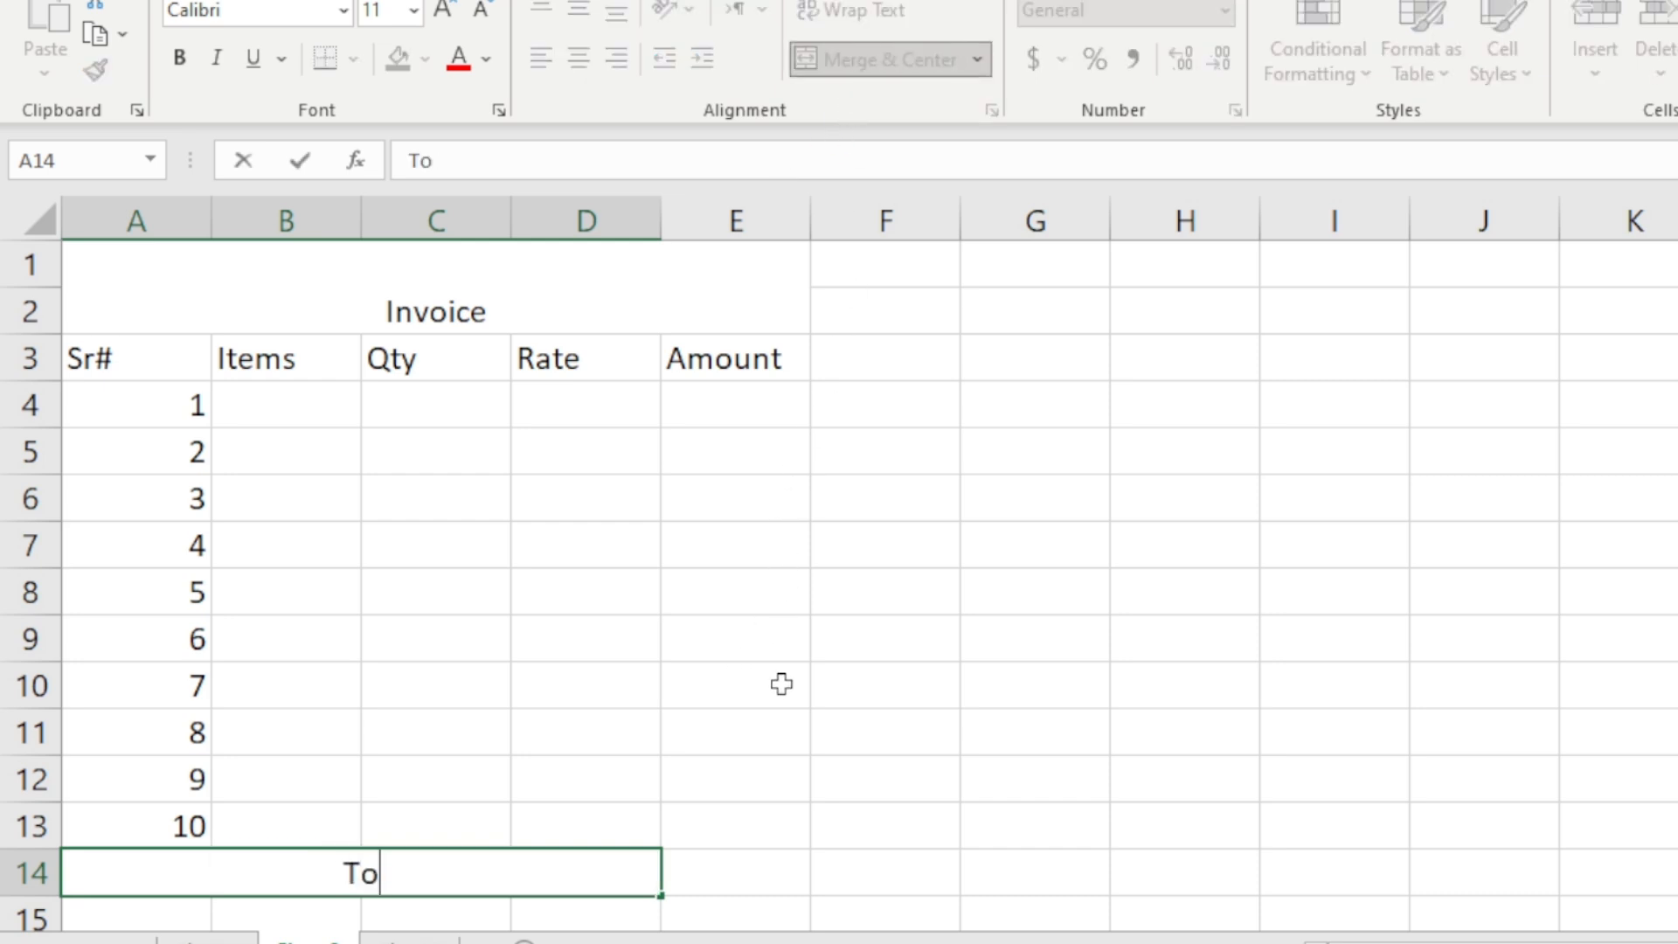
{"action": "type", "text": "tal"}
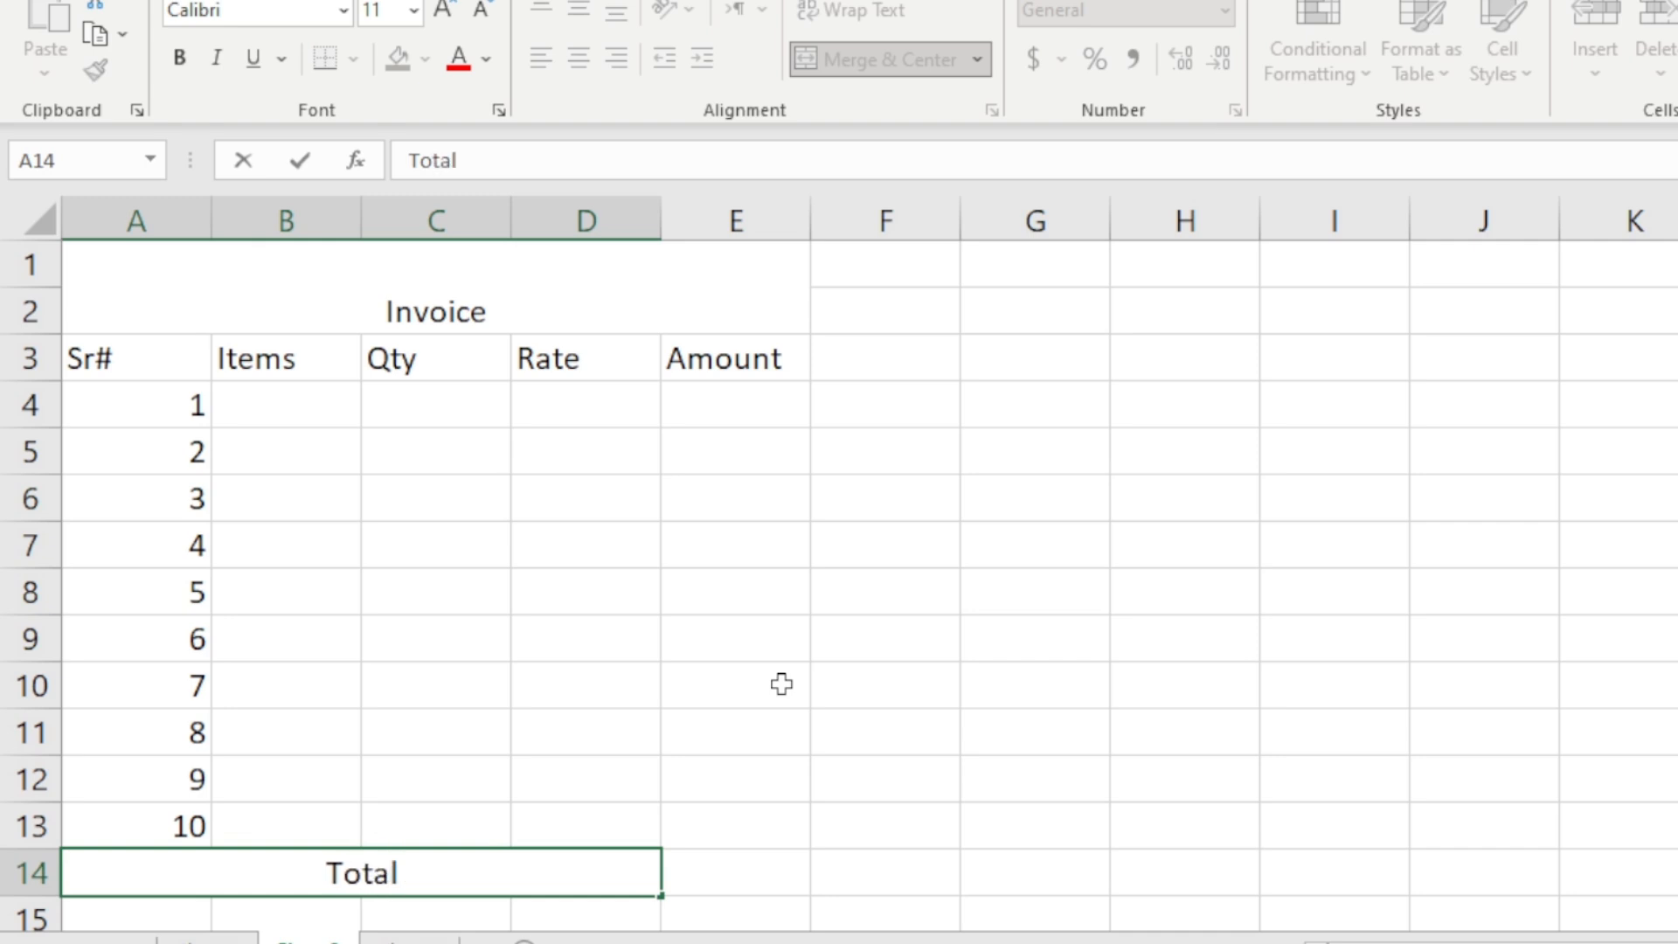
Step: Merge and center cells A15:D15 and enter the label "Discount 5 %"
{"action": "scroll", "coordinate": [783, 690], "scroll_direction": "down", "scroll_amount": 1}
{"action": "scroll", "coordinate": [783, 689], "scroll_direction": "down", "scroll_amount": 1}
{"action": "left_click_drag", "start_coordinate": [149, 633], "coordinate": [569, 622]}
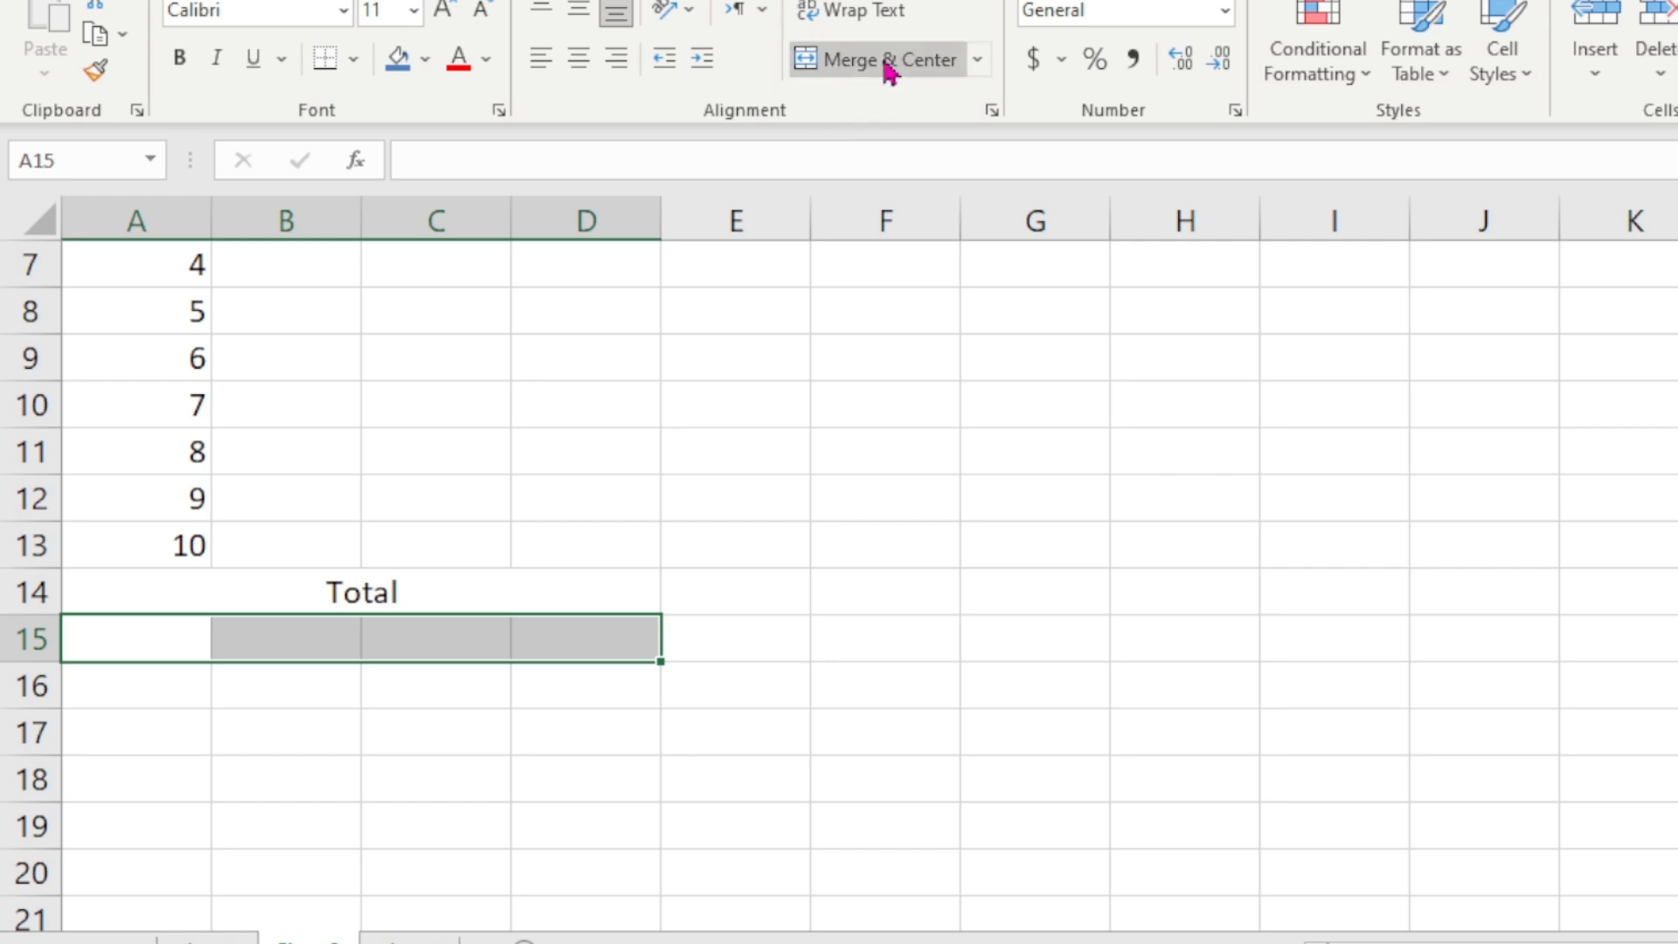
{"action": "left_click", "coordinate": [889, 61]}
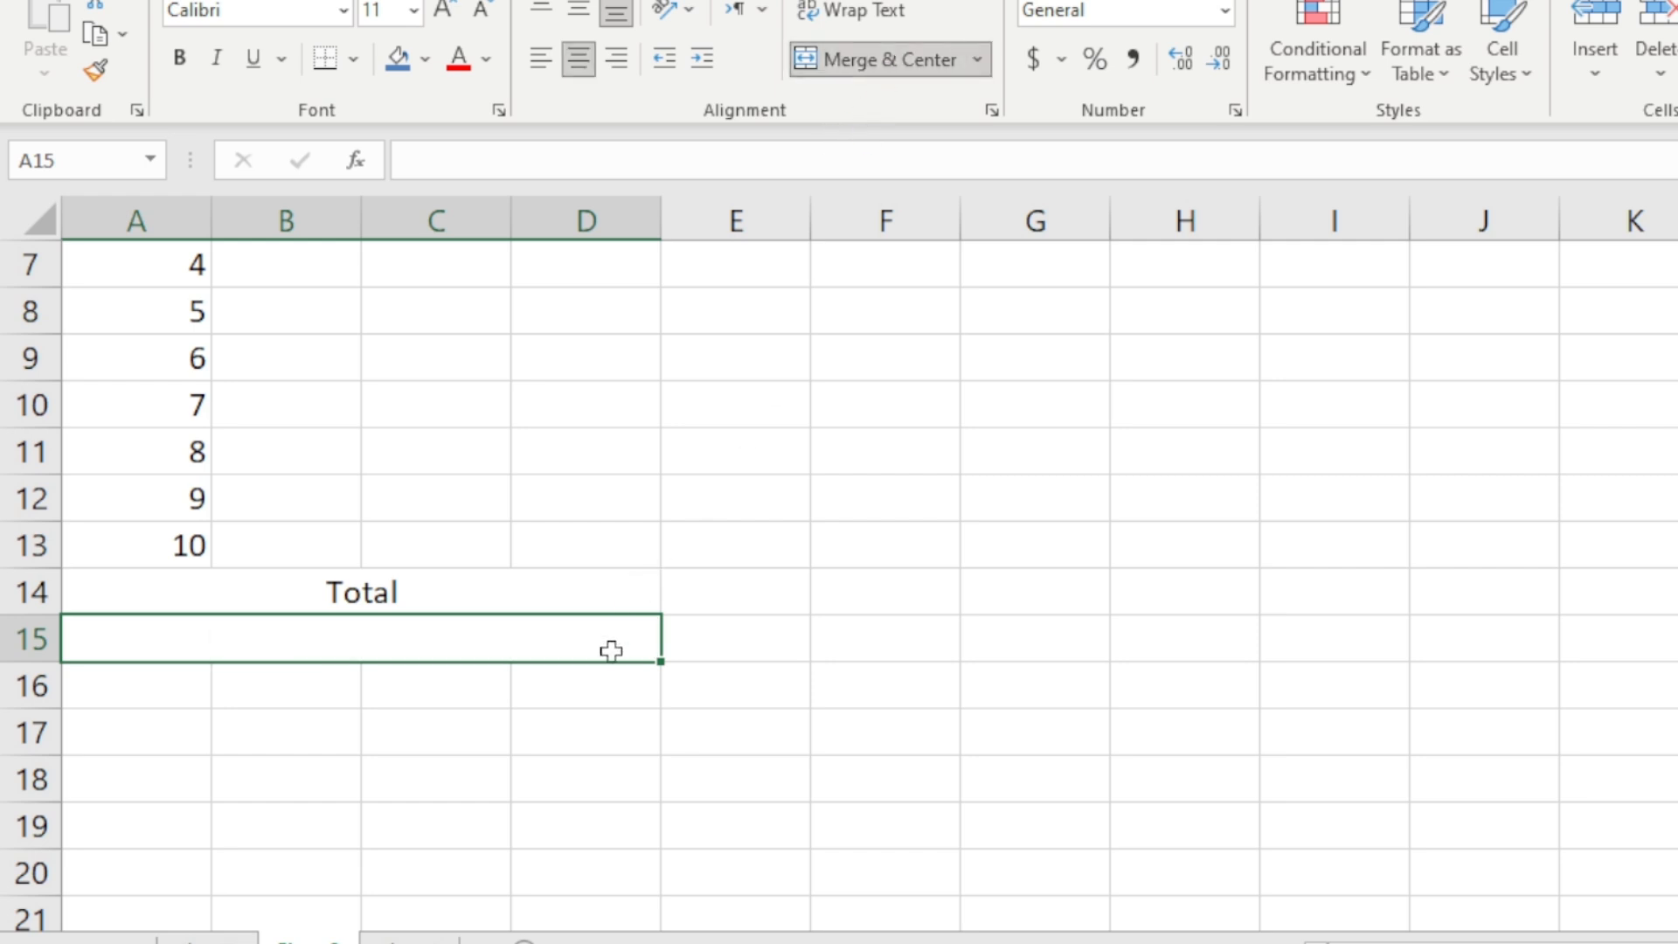
{"action": "type", "text": "D"}
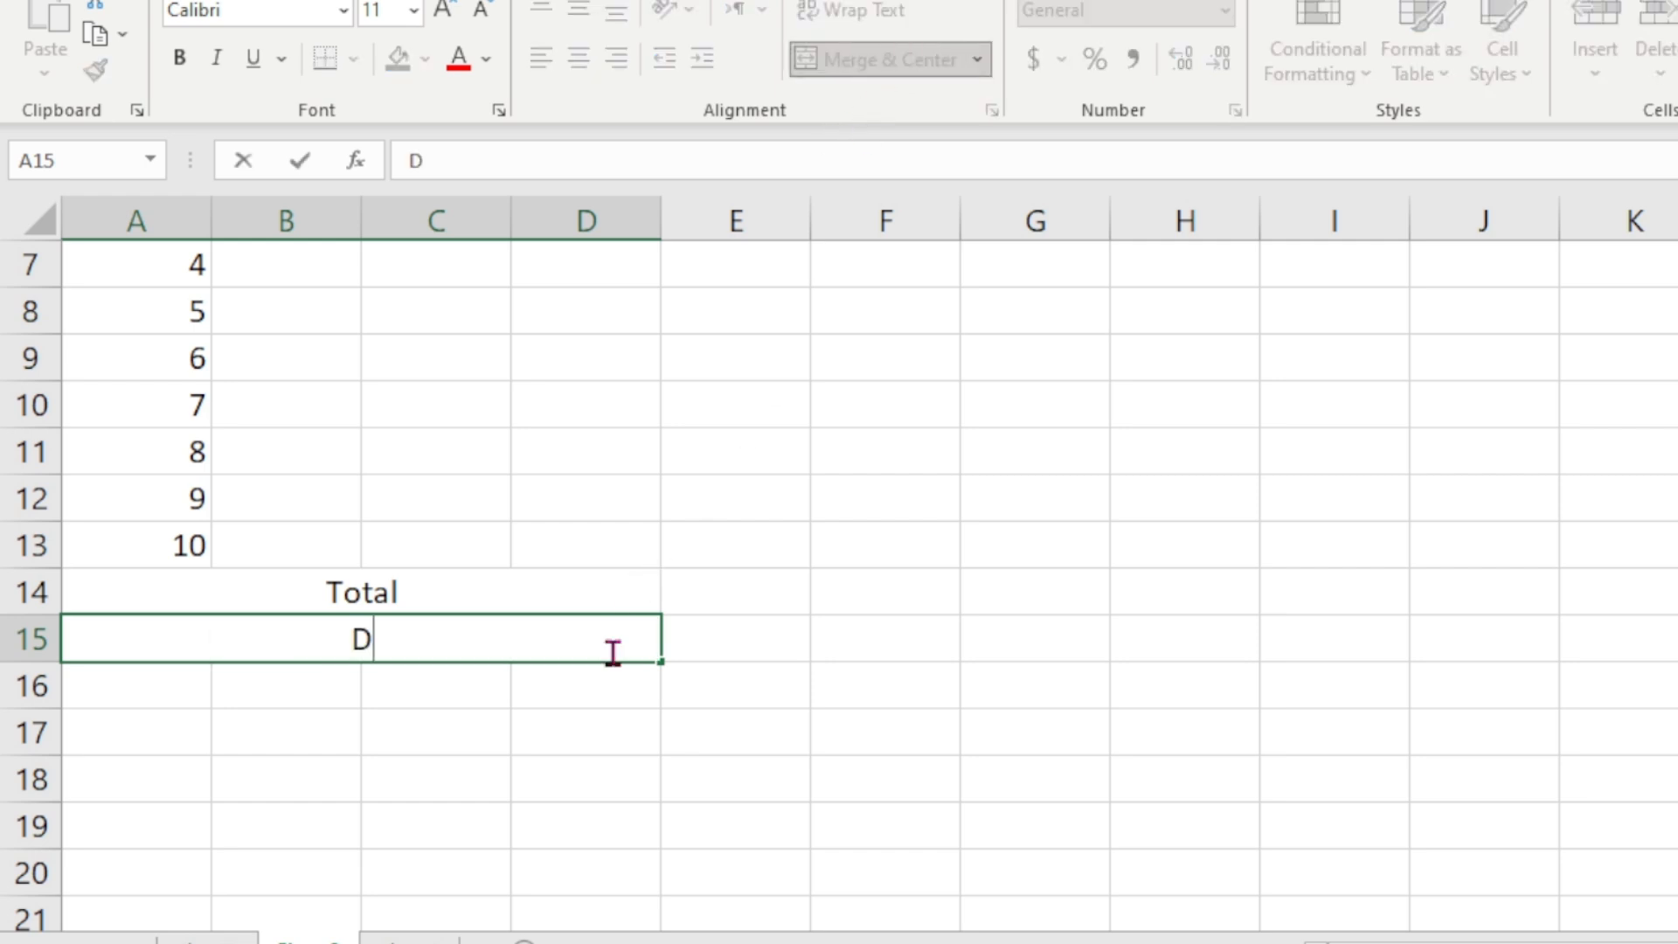
{"action": "type", "text": "iscoun"}
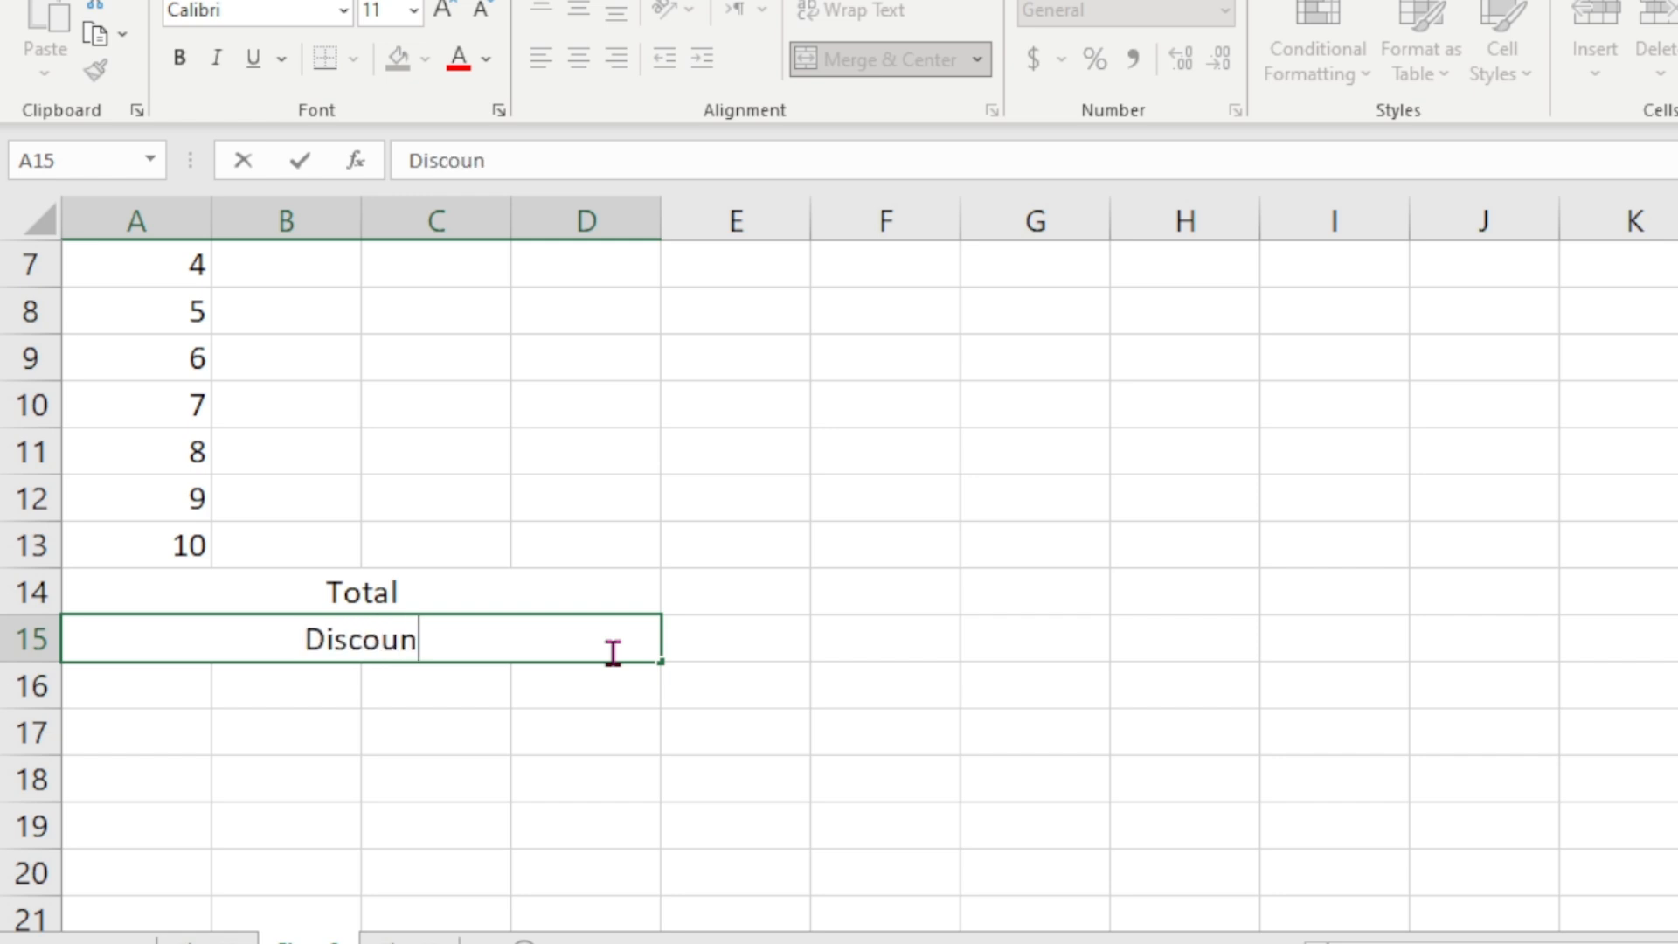
{"action": "type", "text": "t 5"}
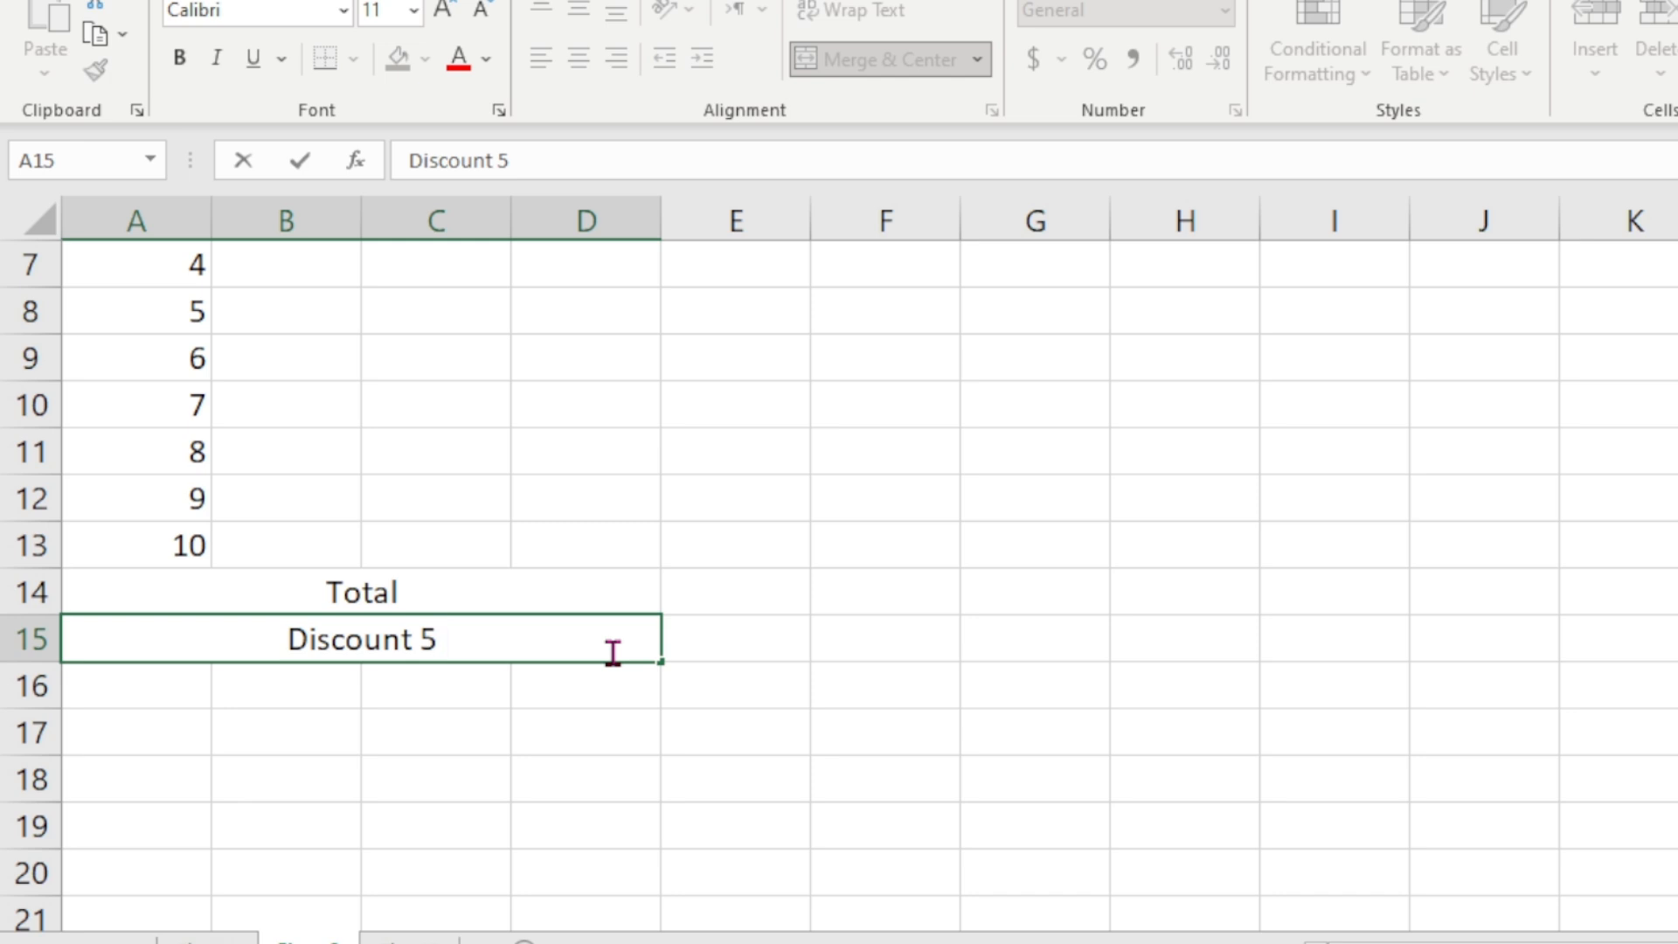
{"action": "type", "text": " %"}
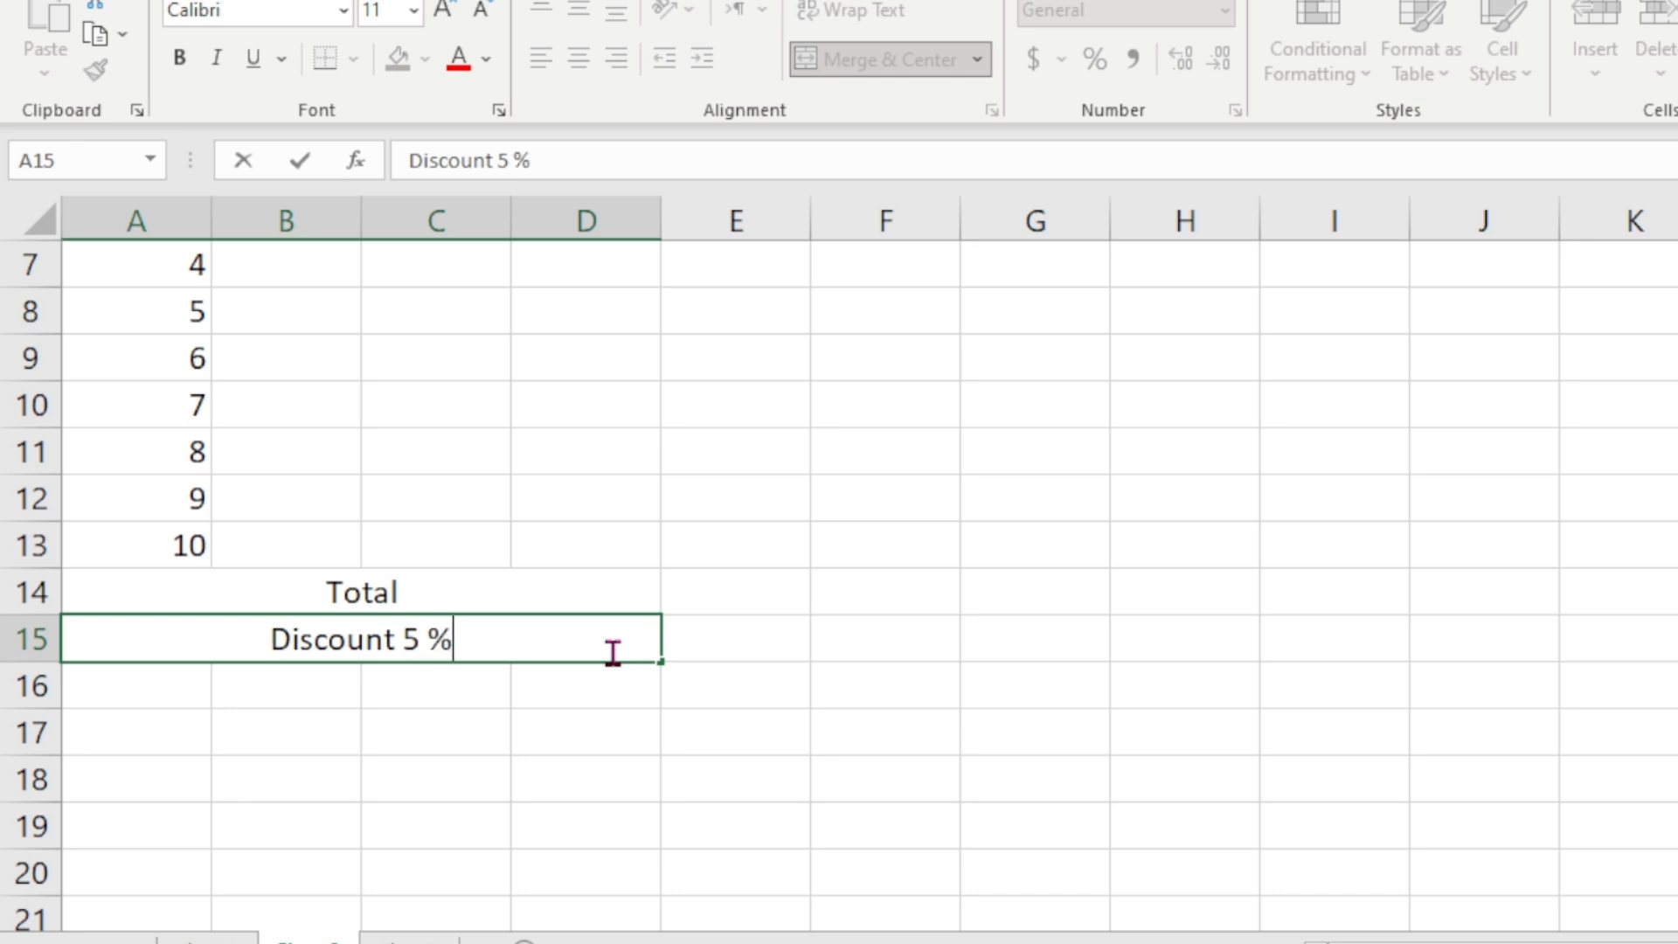
{"action": "left_click", "coordinate": [547, 720]}
Step: Merge and center cells A16:D16 and enter the label "Taxable Amount"
{"action": "left_click_drag", "start_coordinate": [143, 685], "coordinate": [554, 693]}
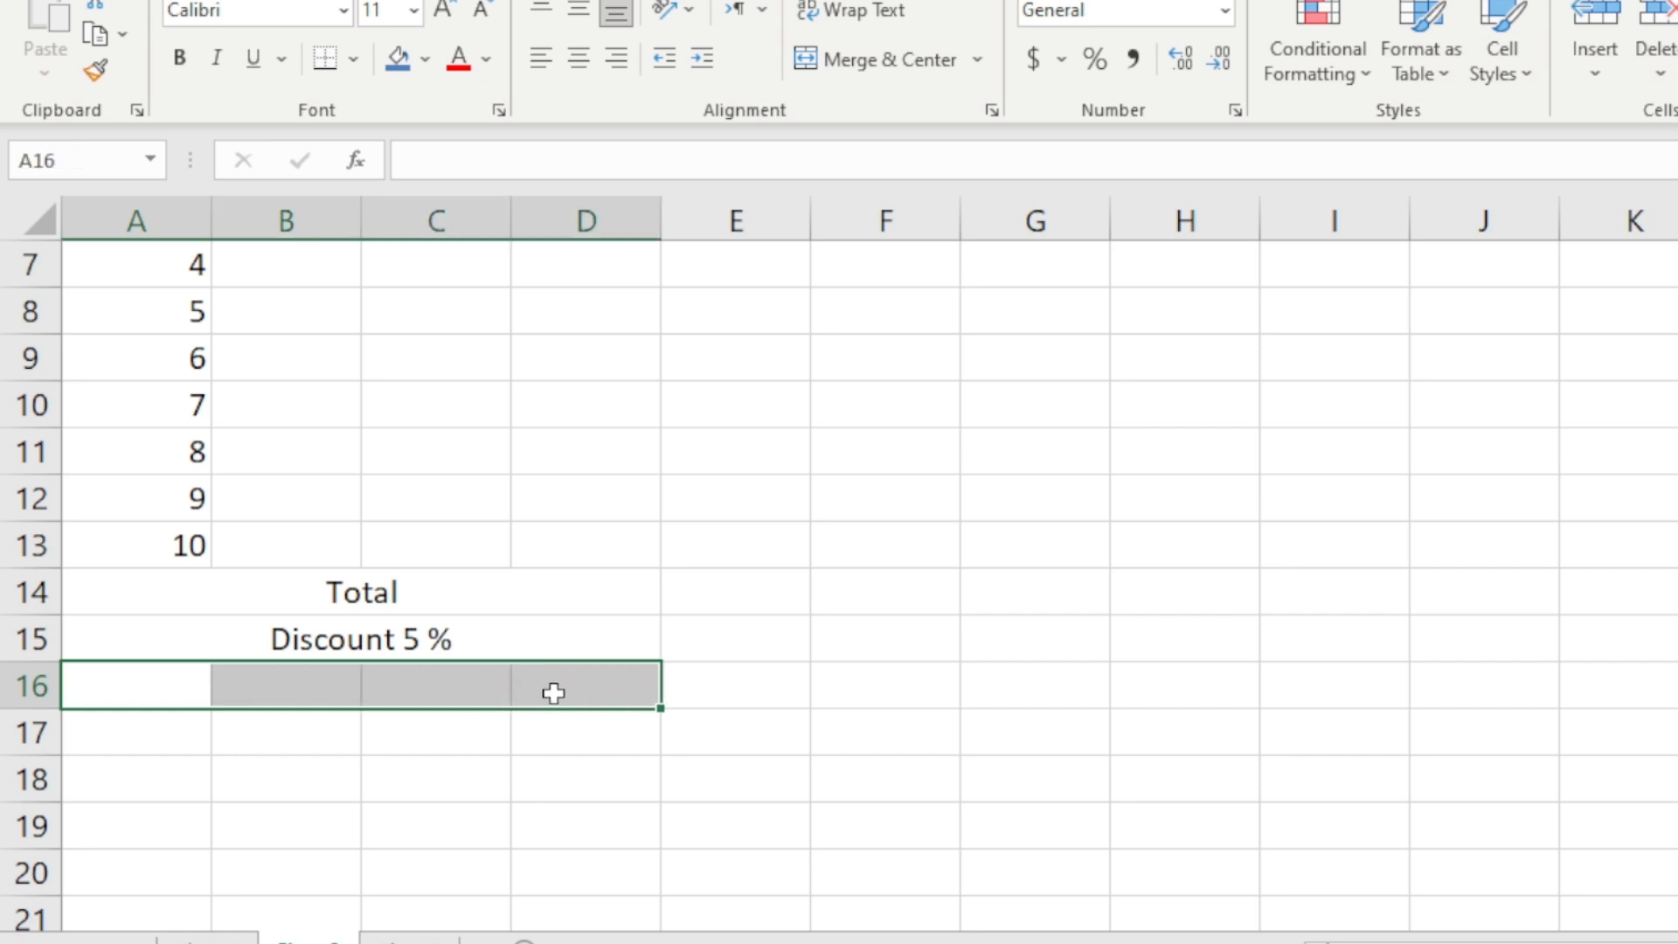
{"action": "left_click", "coordinate": [909, 63]}
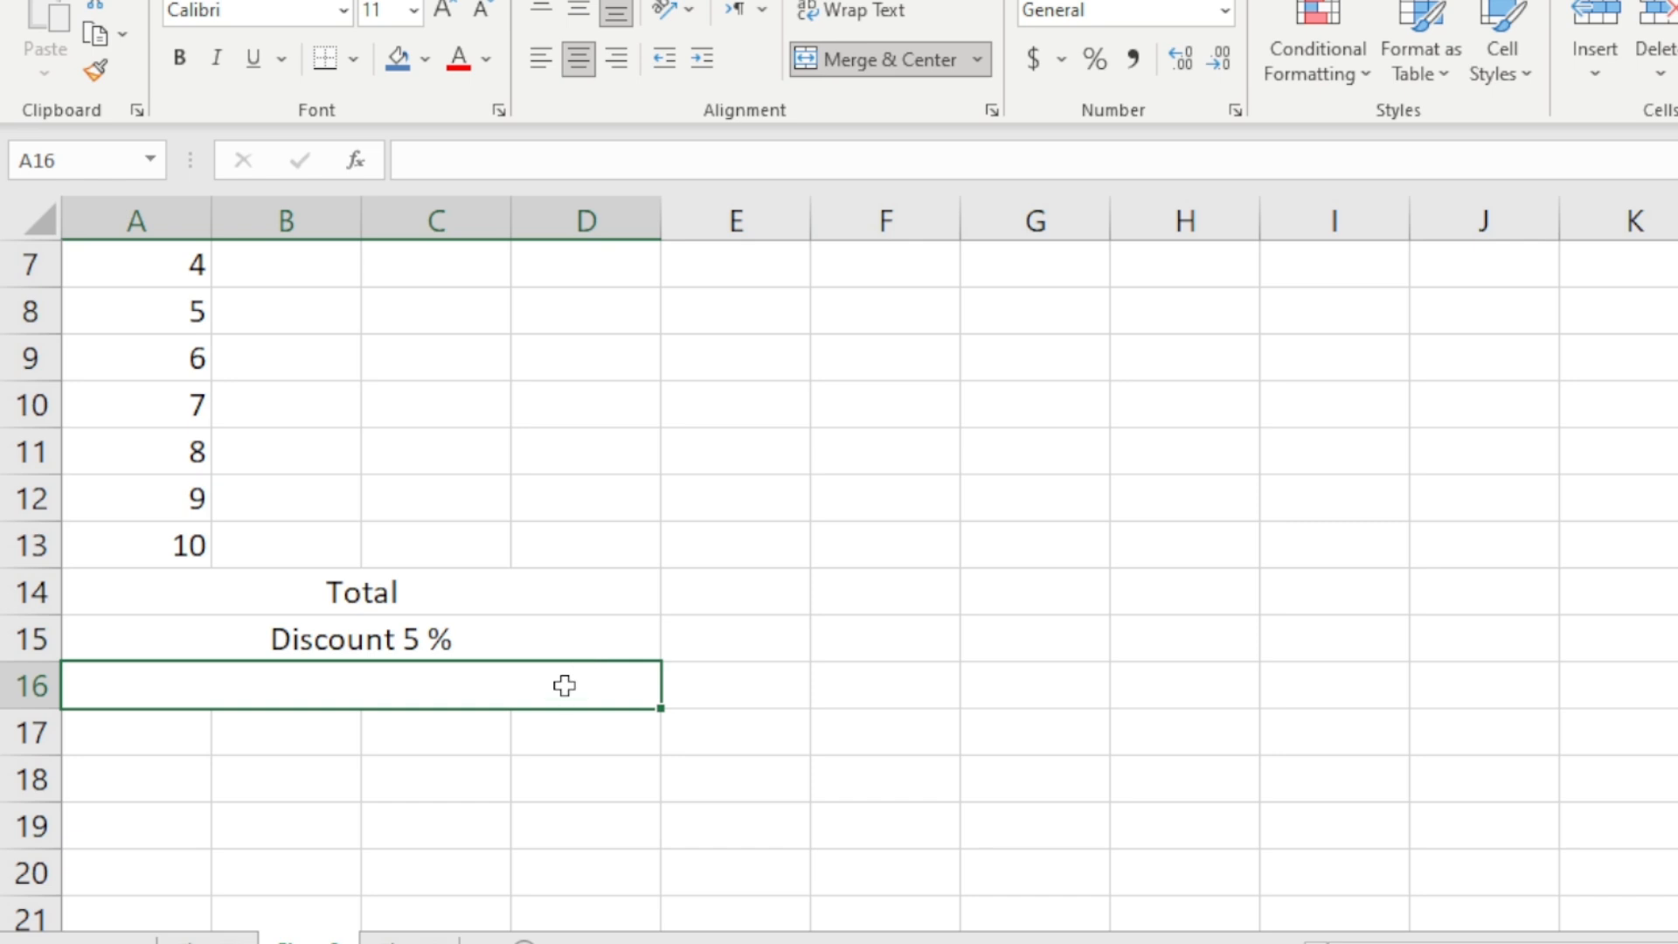
{"action": "type", "text": "Tac"}
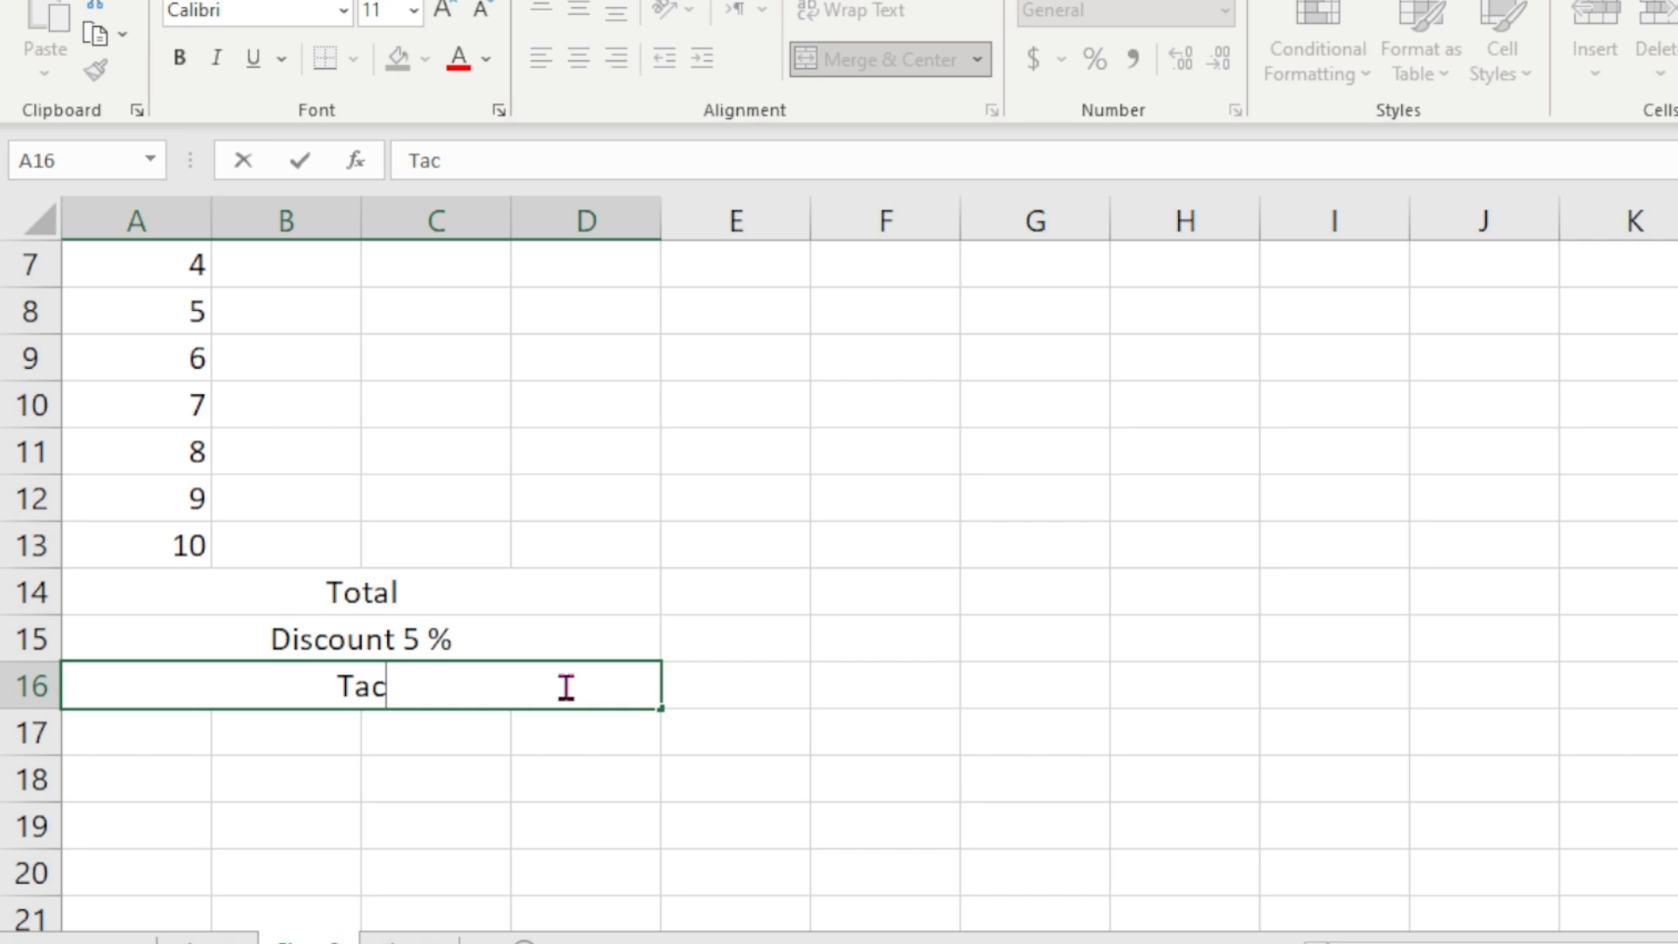
{"action": "key", "text": "BackSpace"}
{"action": "type", "text": "xab"}
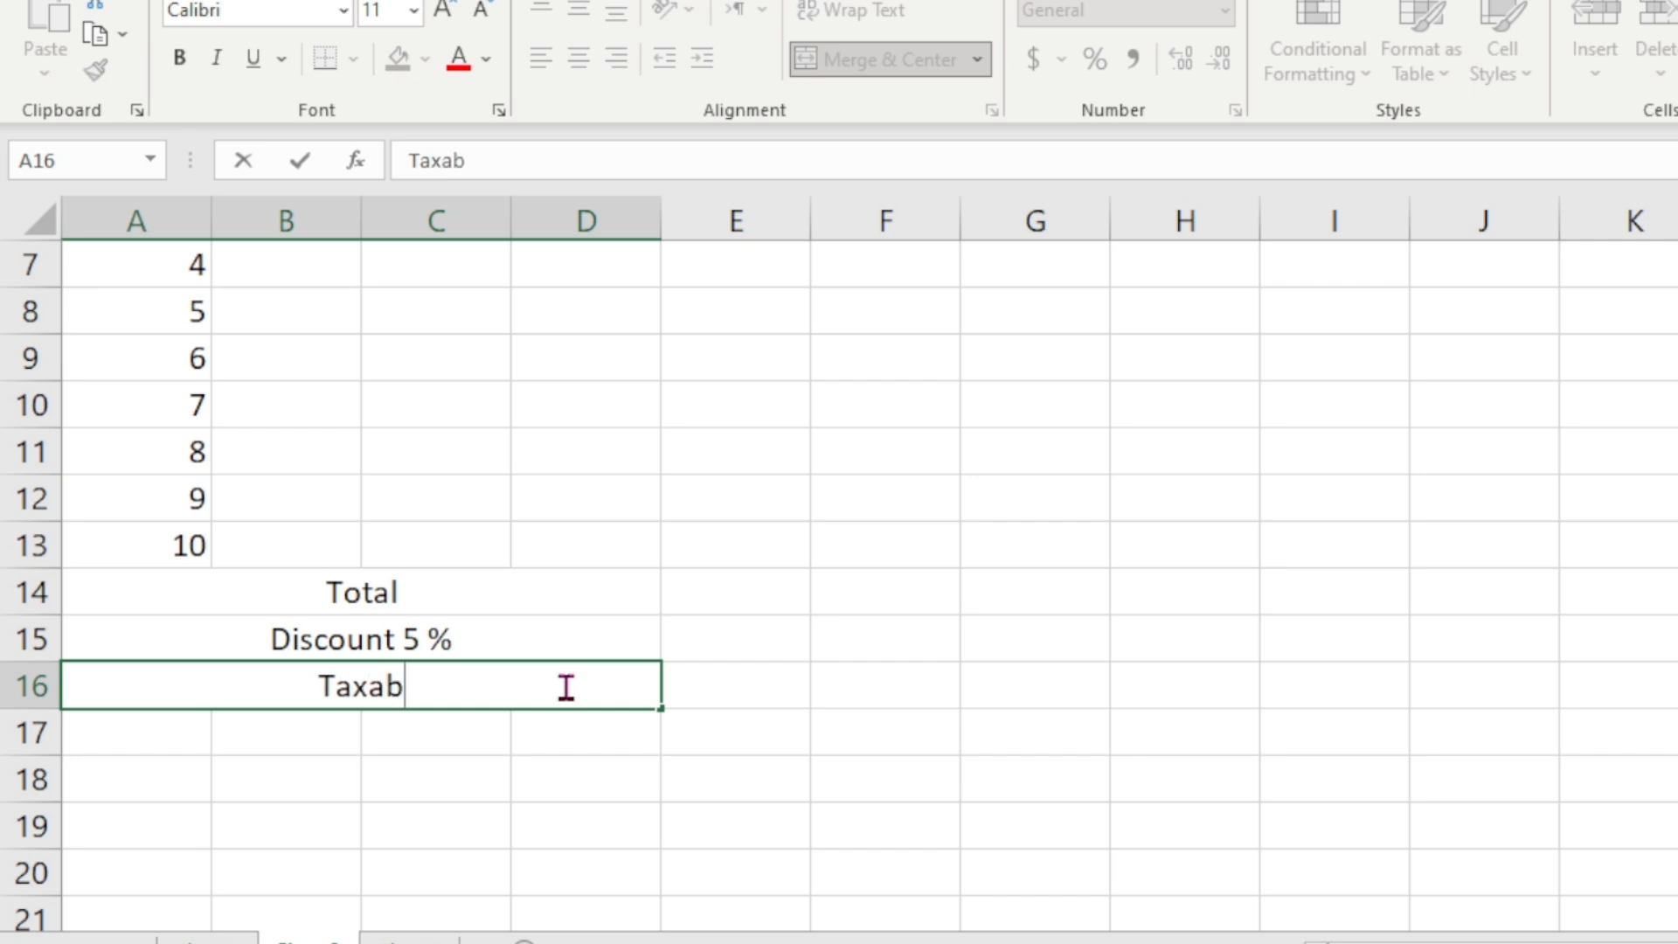
{"action": "type", "text": "le Amount"}
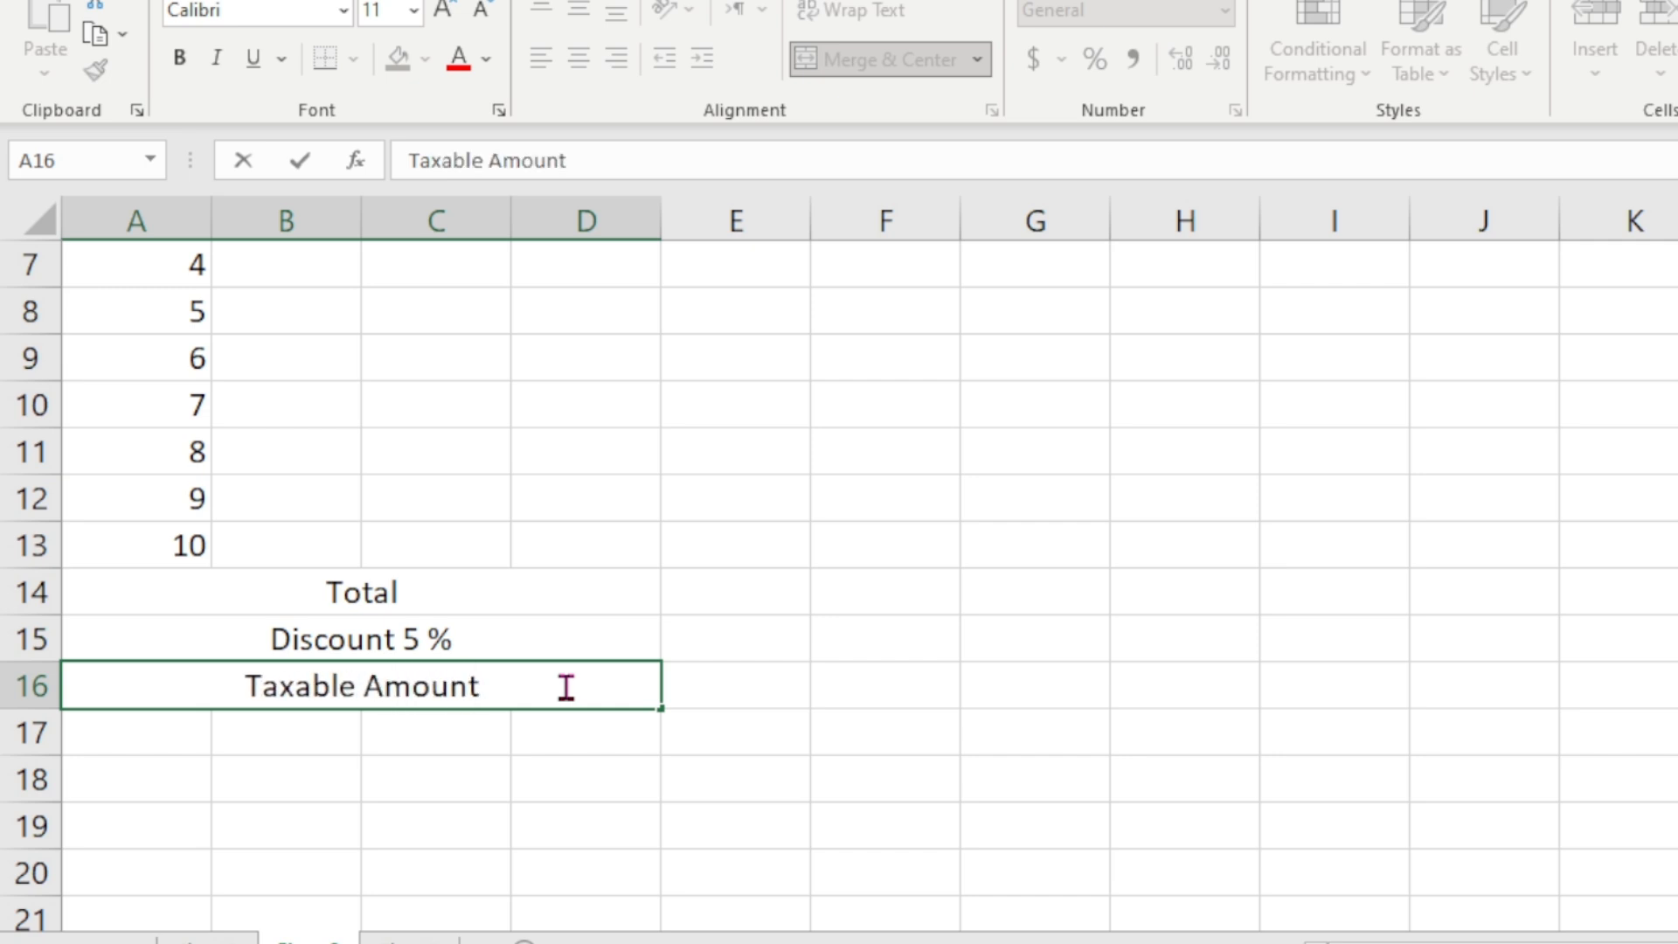
{"action": "left_click", "coordinate": [560, 747]}
Step: Merge and center cells A17:D17 below the taxable amount row and enter the label "GST 18 %"
{"action": "left_click_drag", "start_coordinate": [104, 716], "coordinate": [561, 732]}
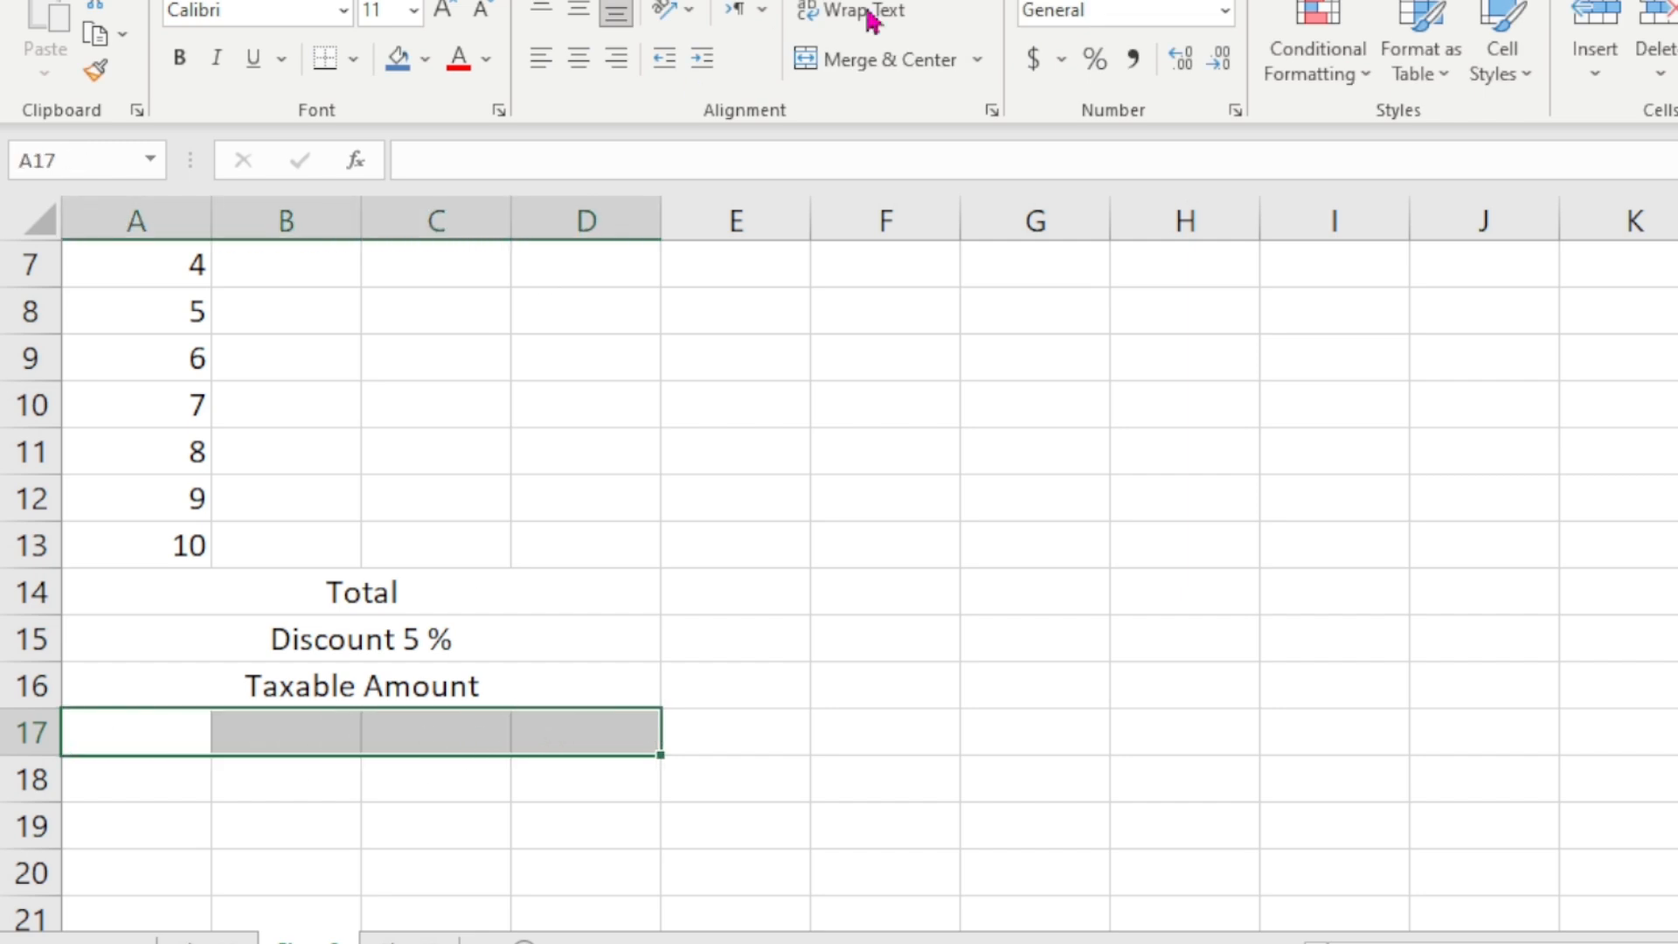
{"action": "left_click", "coordinate": [888, 60]}
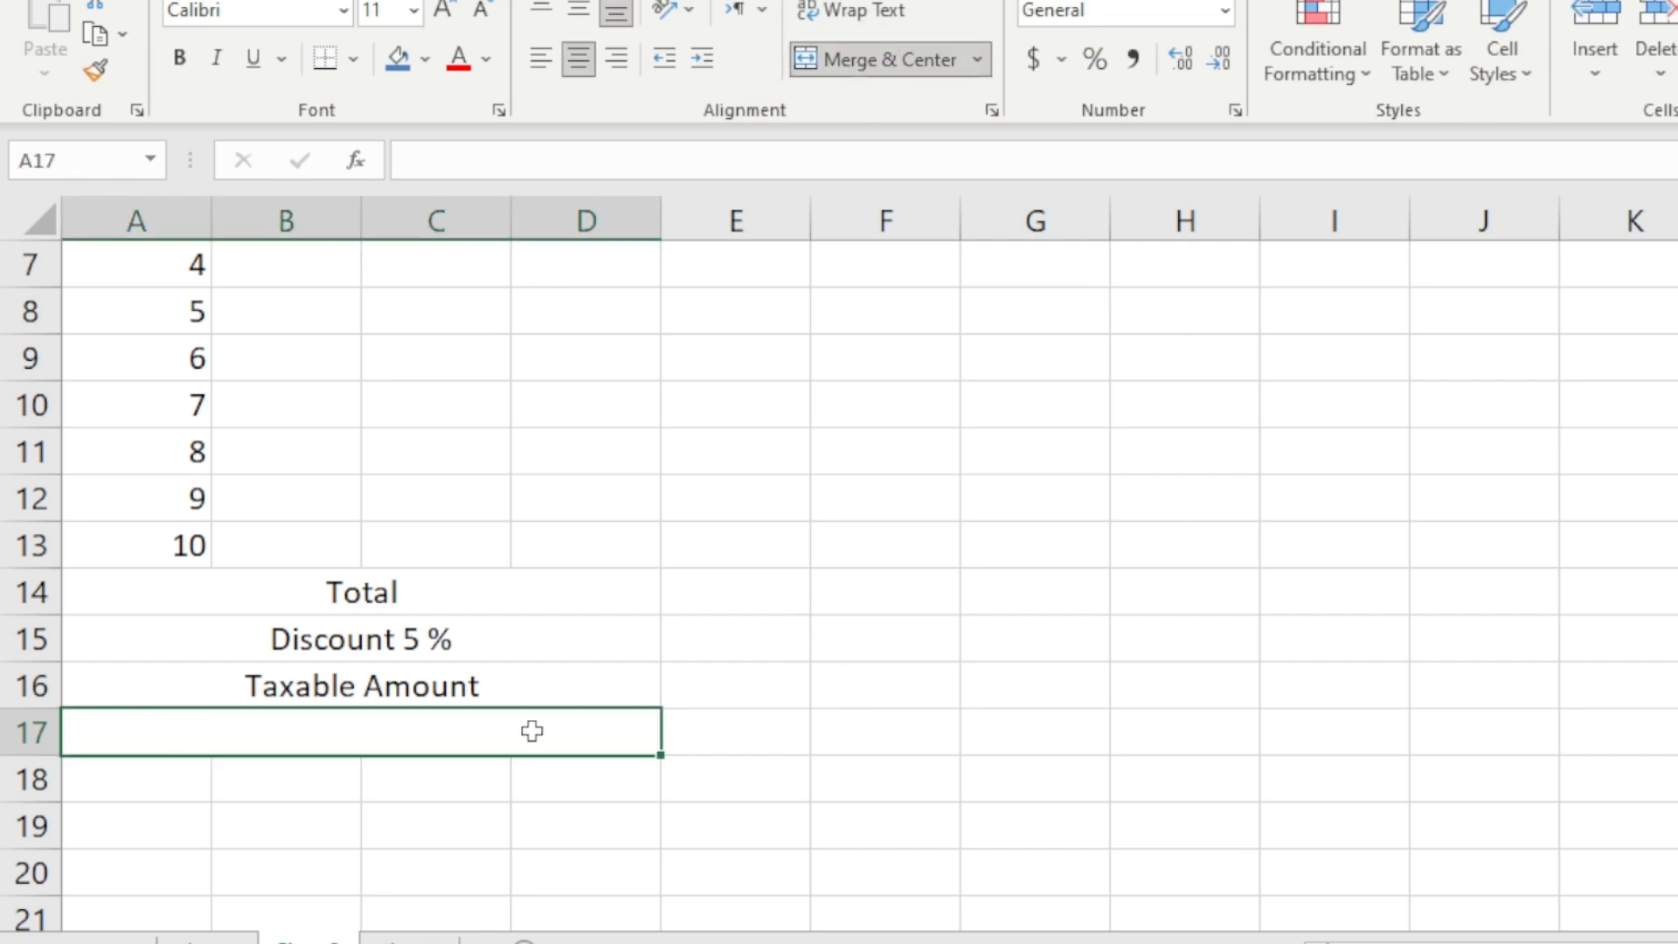
{"action": "type", "text": "GS"}
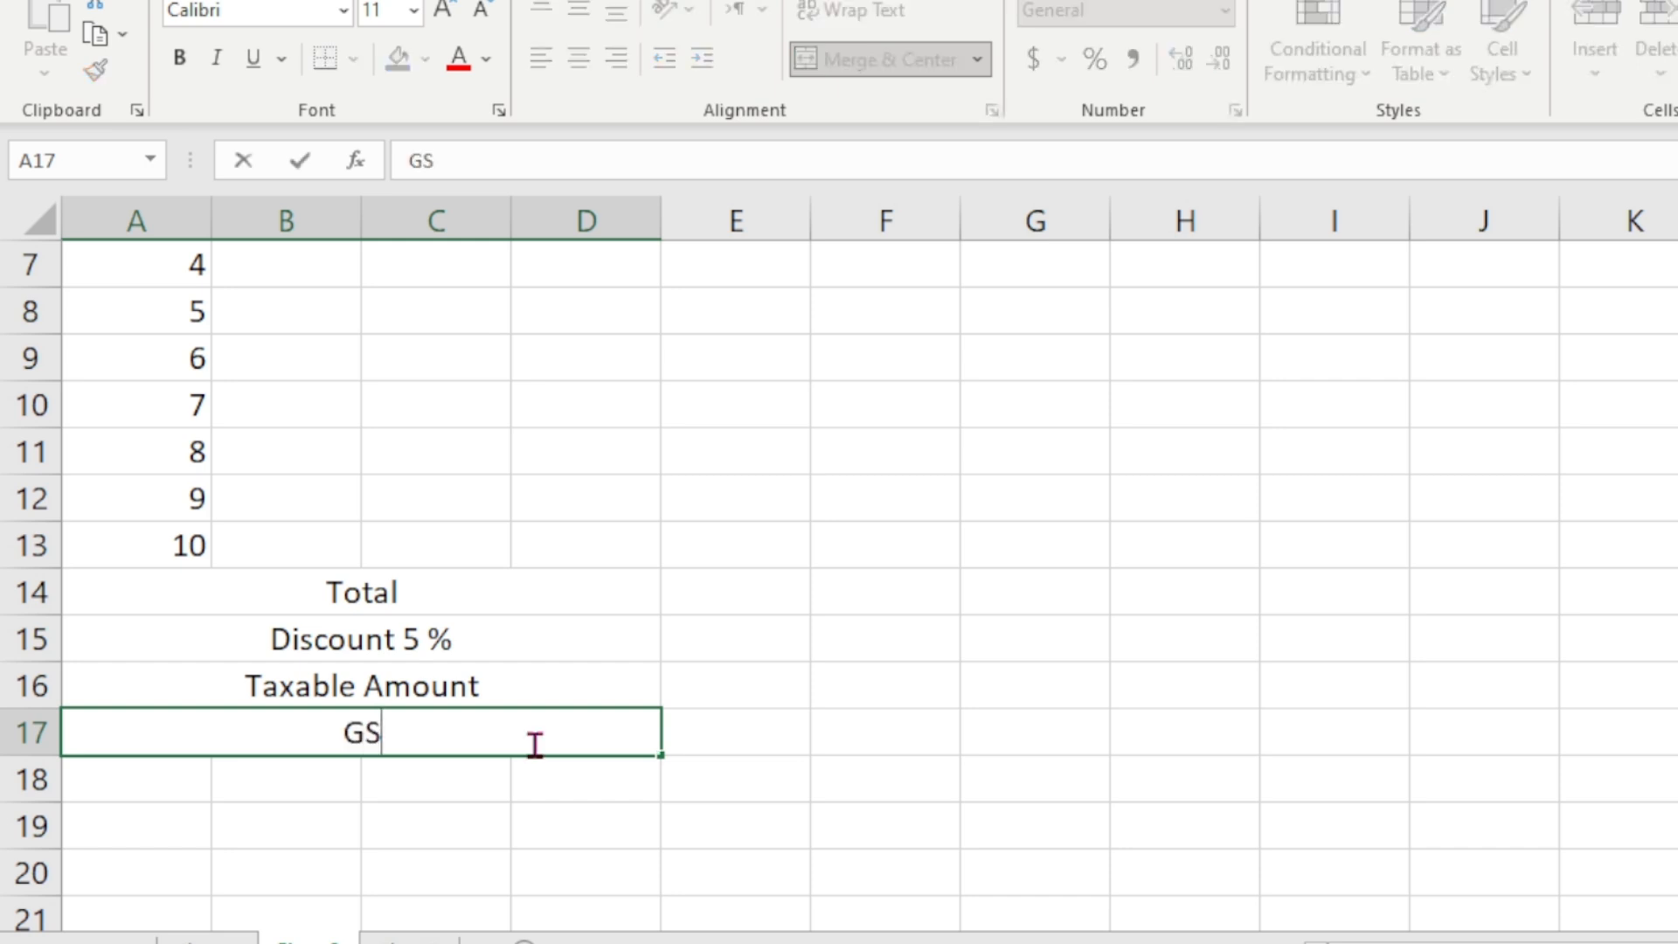
{"action": "type", "text": "T 18 %"}
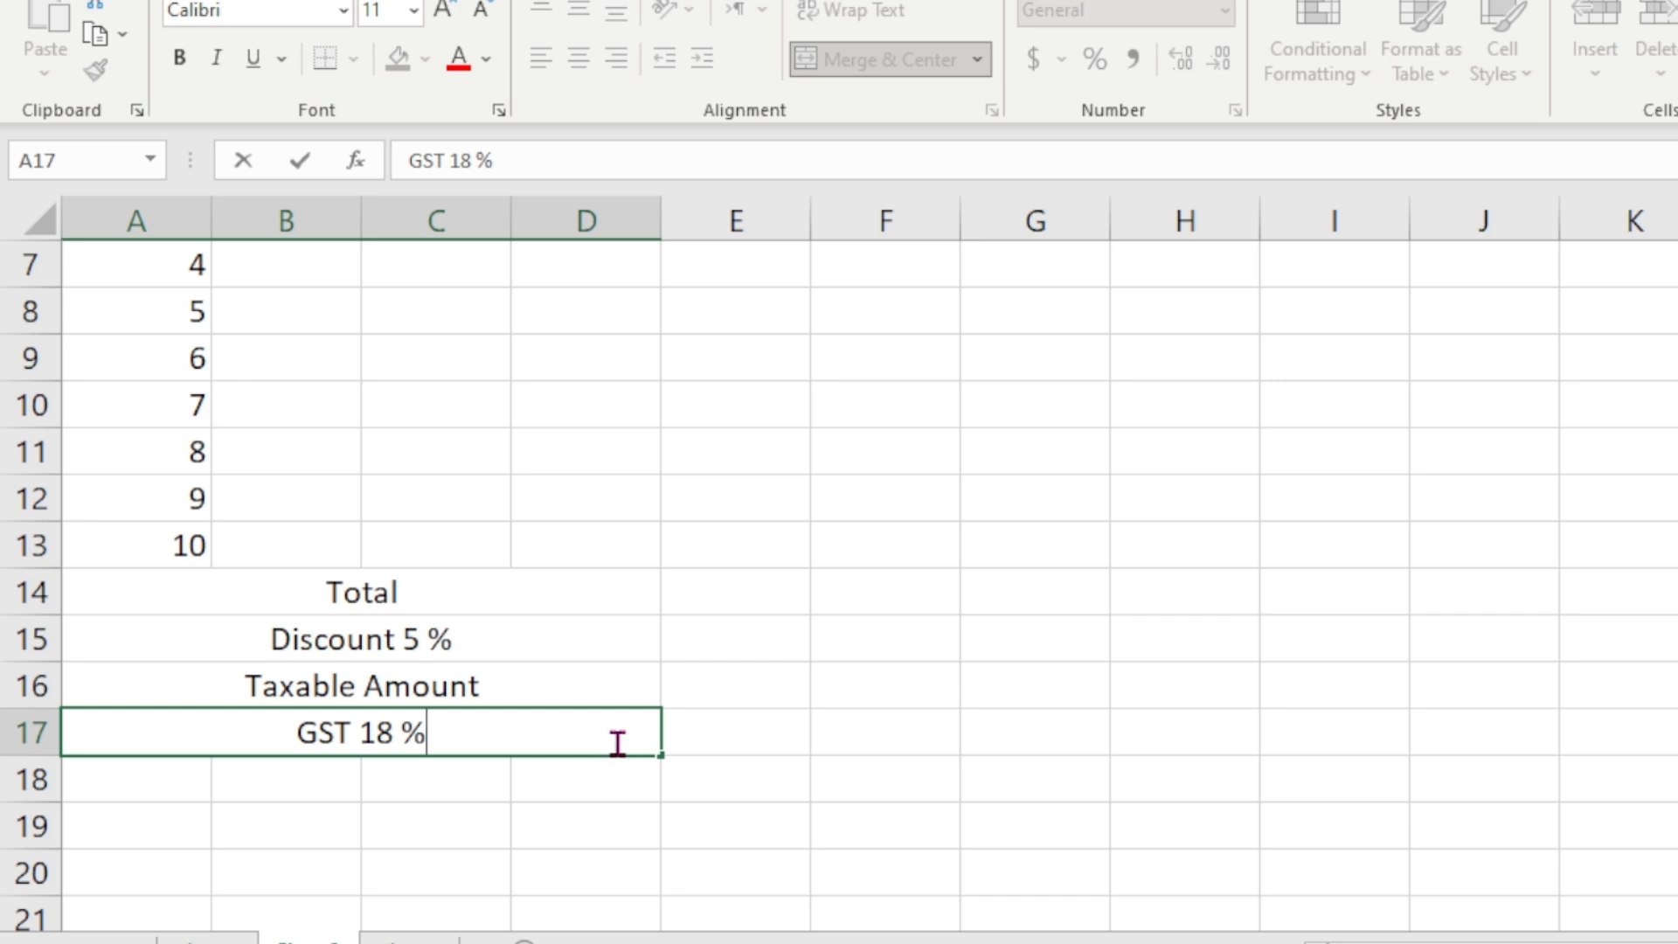
{"action": "left_click", "coordinate": [724, 704]}
Step: Merge and center cells A18:D18 and enter the label "IT 4 %"
{"action": "left_click_drag", "start_coordinate": [131, 776], "coordinate": [543, 781]}
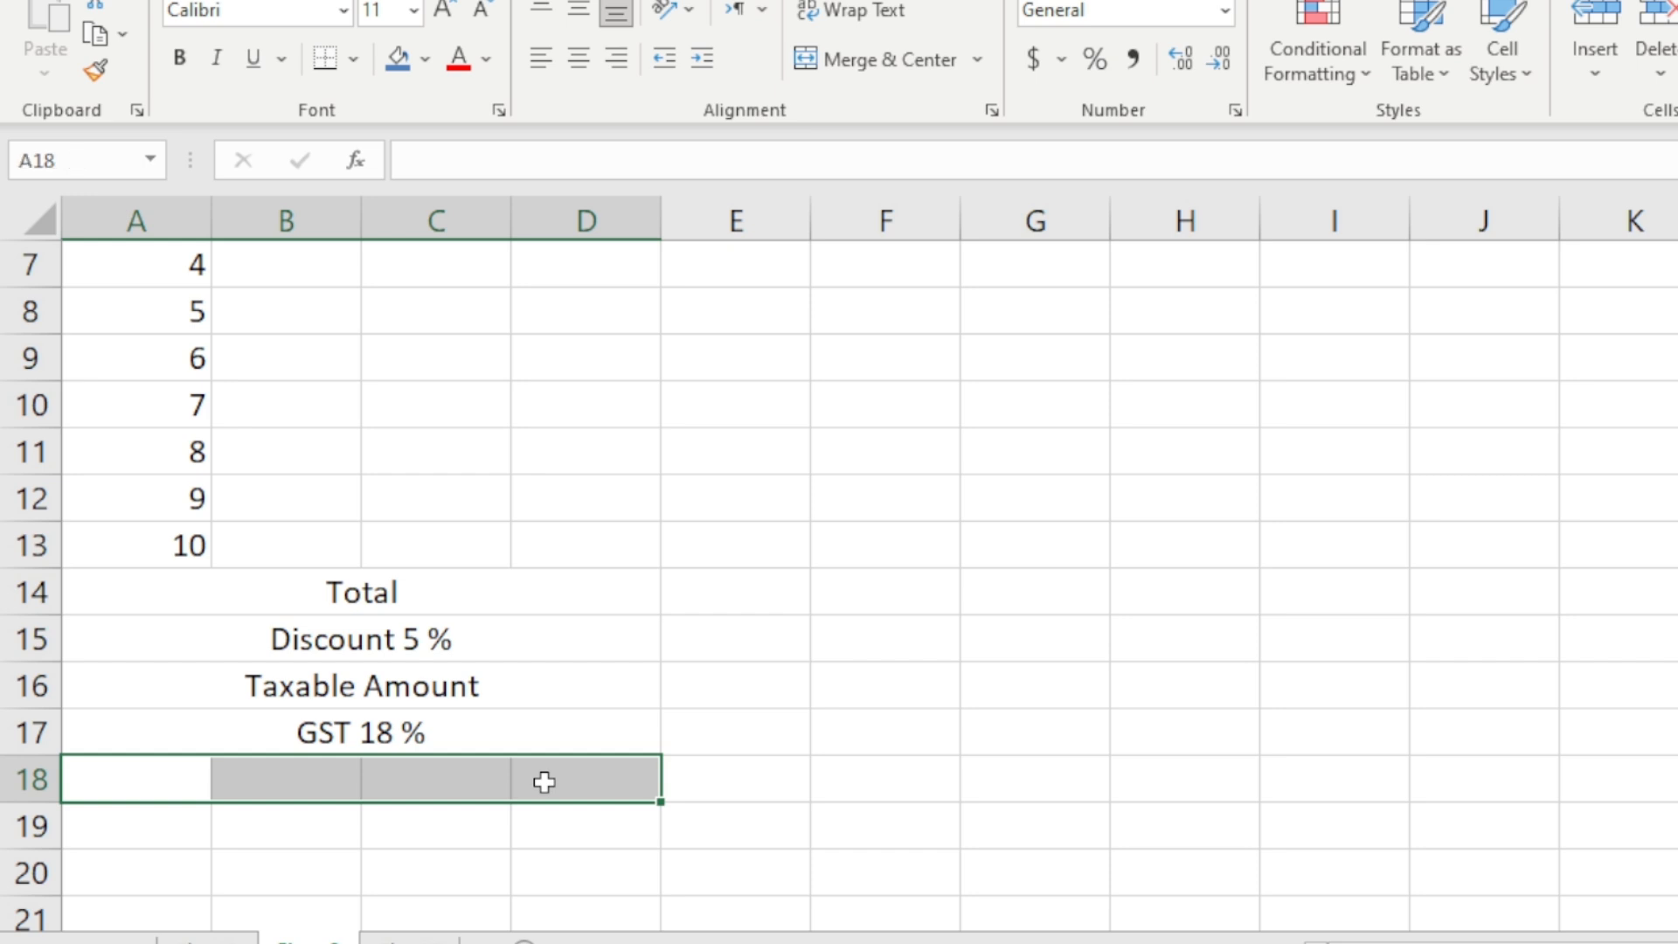
{"action": "left_click", "coordinate": [865, 61]}
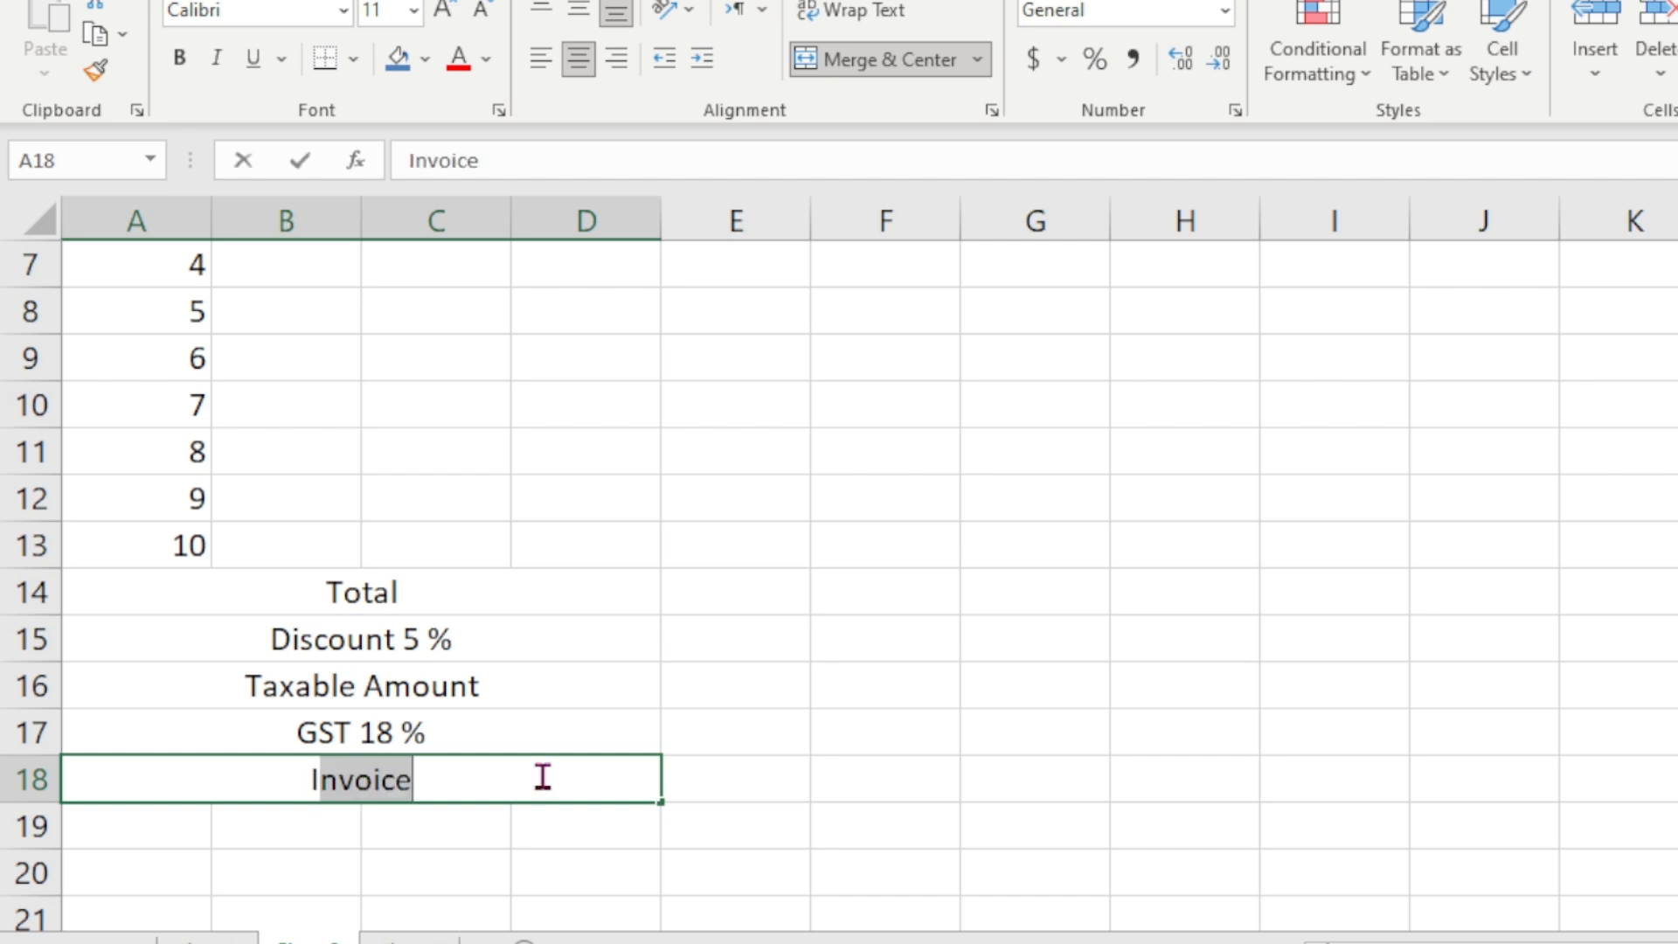
{"action": "type", "text": "IT 4 %"}
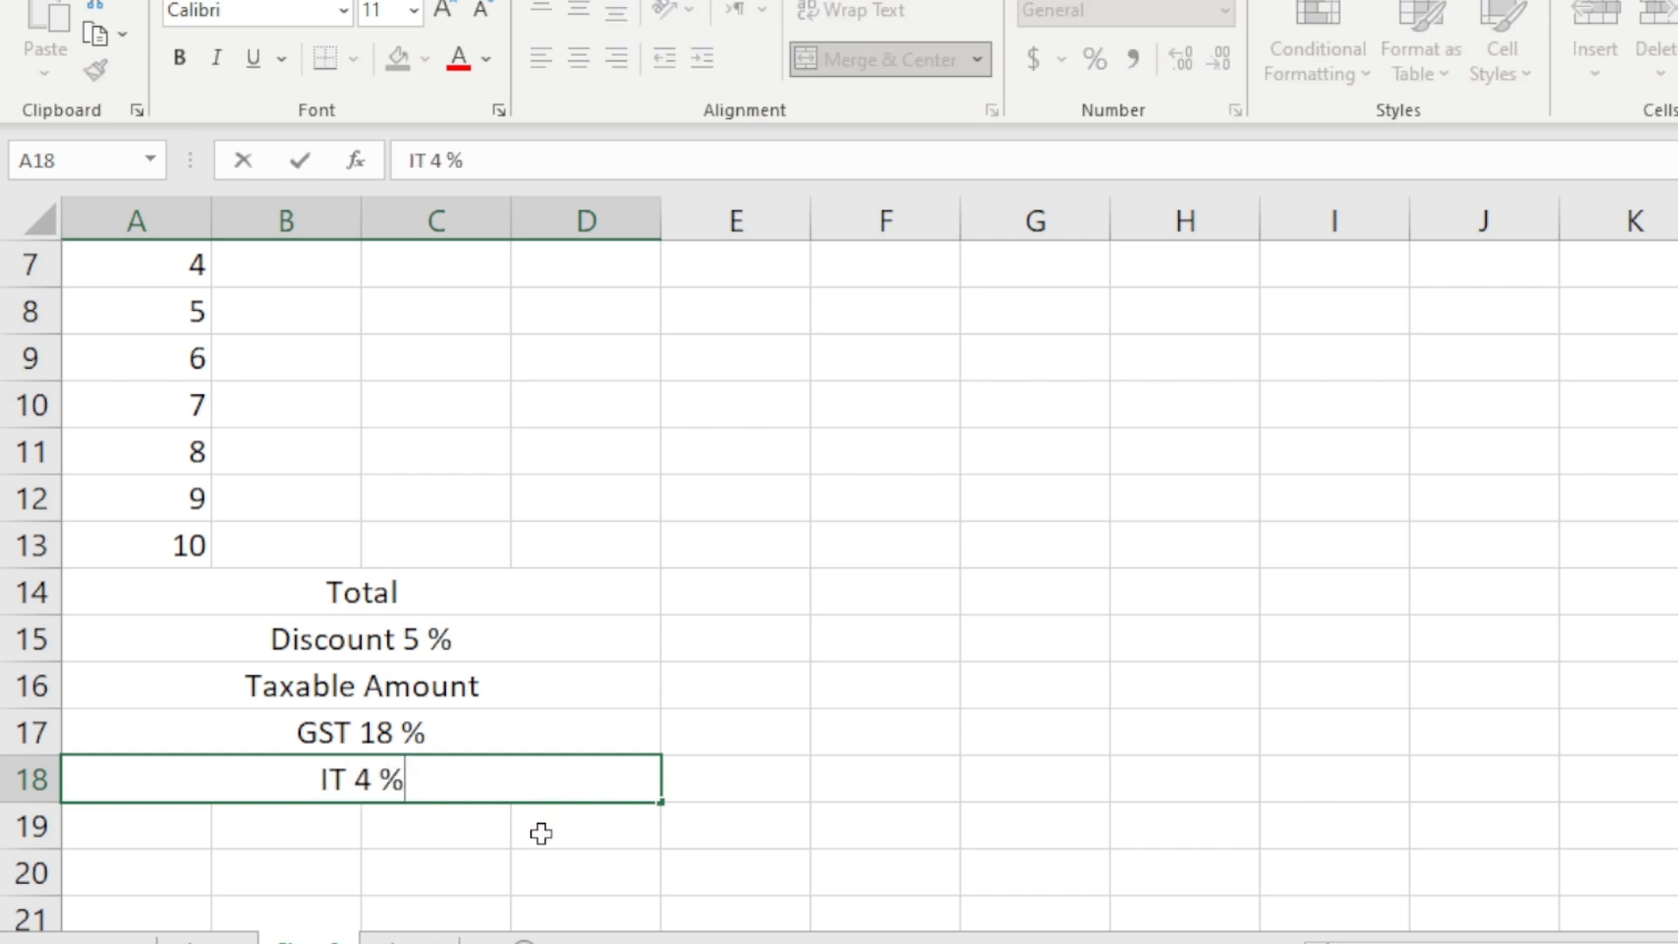
Step: Merge and center cells A19:D19 and enter the label "Net Amount"
{"action": "left_click_drag", "start_coordinate": [140, 835], "coordinate": [533, 817]}
{"action": "left_click", "coordinate": [874, 65]}
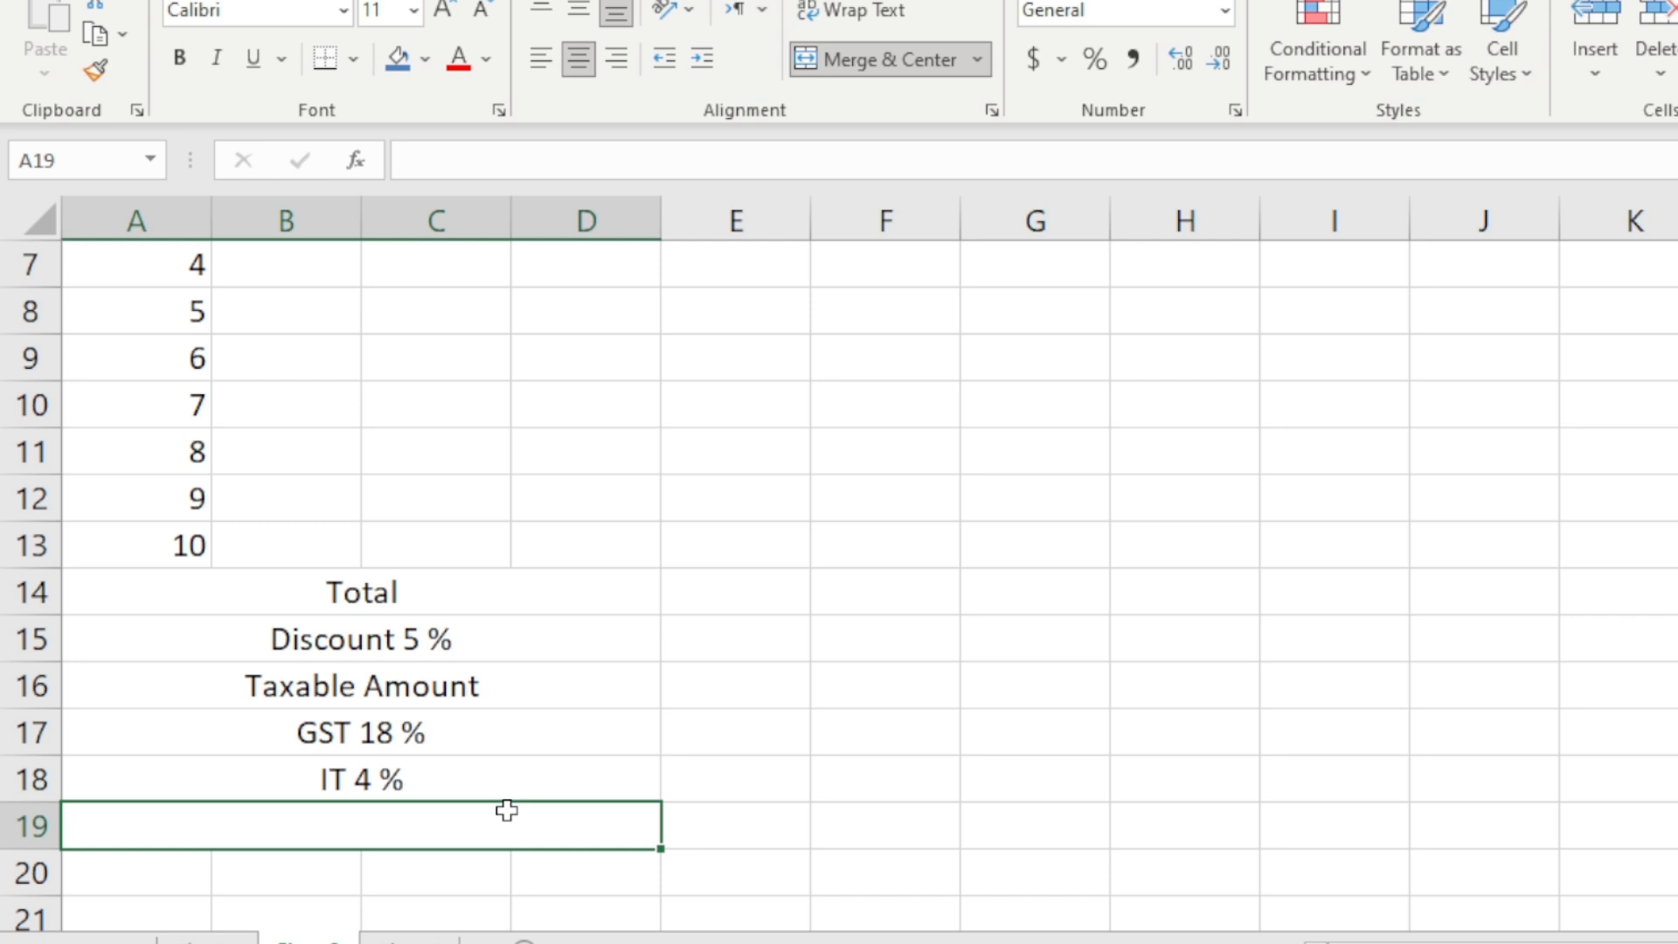
{"action": "type", "text": "Ne"}
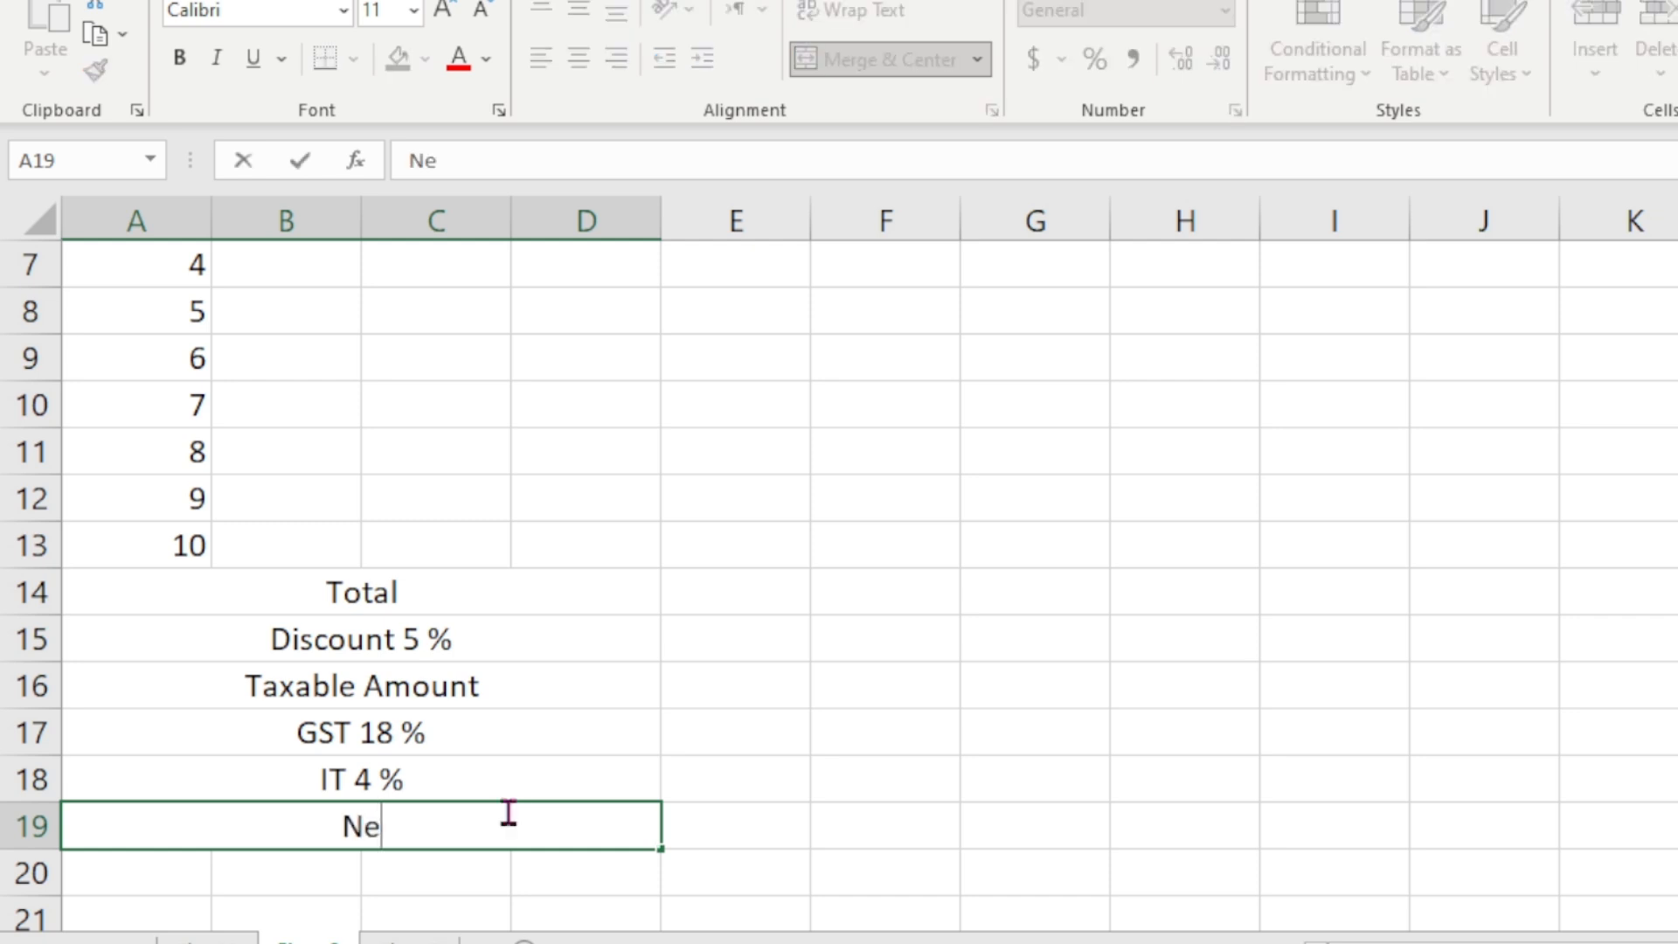
{"action": "type", "text": "t Amount"}
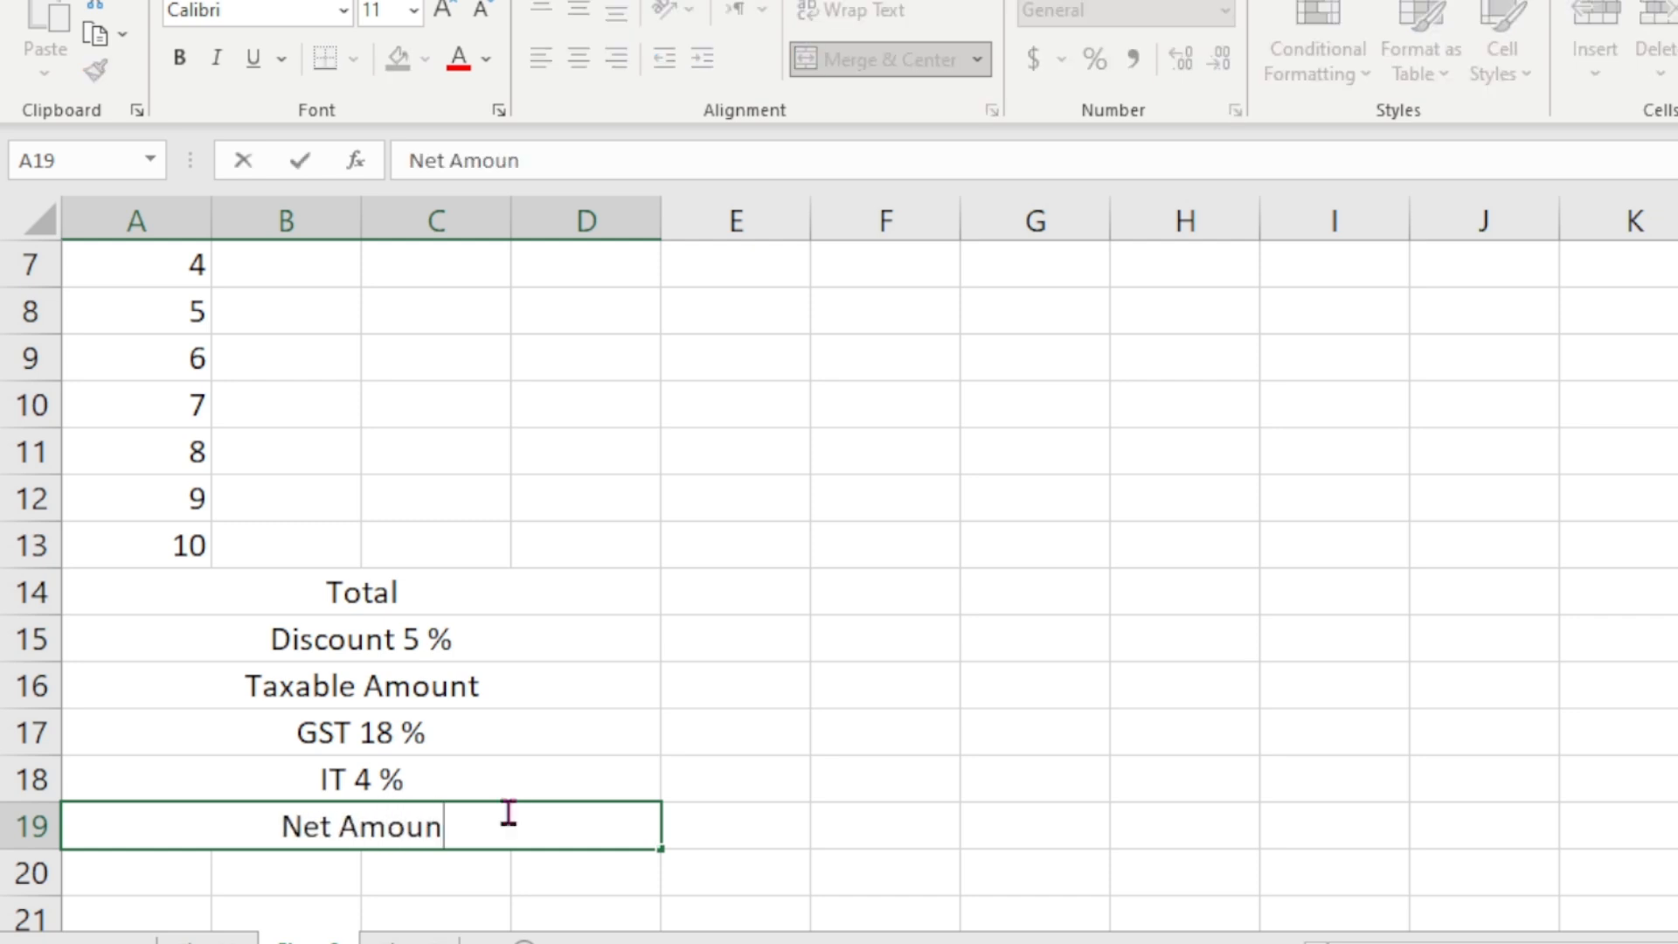
{"action": "left_click", "coordinate": [674, 698]}
Step: Fill B4:B13 with centered item names: Mouse, Keyboard, Mice, Speaker, LCD, SSD, Printer, Scanner, RIM and Cables
{"action": "scroll", "coordinate": [612, 703], "scroll_direction": "up", "scroll_amount": 2}
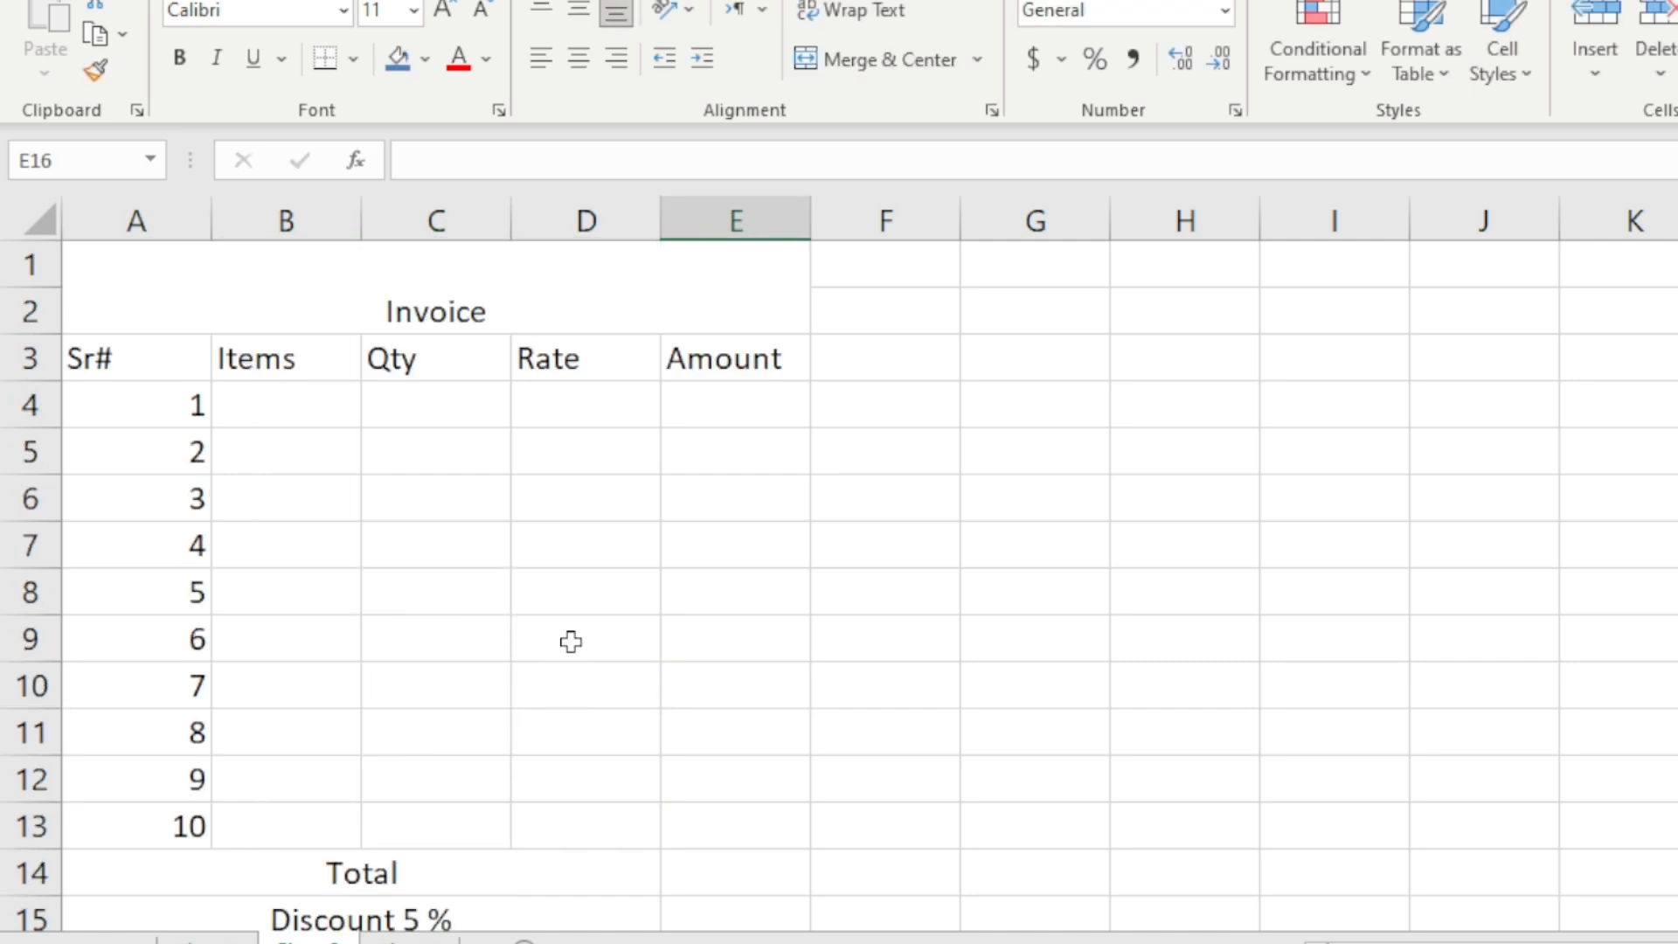
{"action": "left_click_drag", "start_coordinate": [333, 419], "coordinate": [332, 826]}
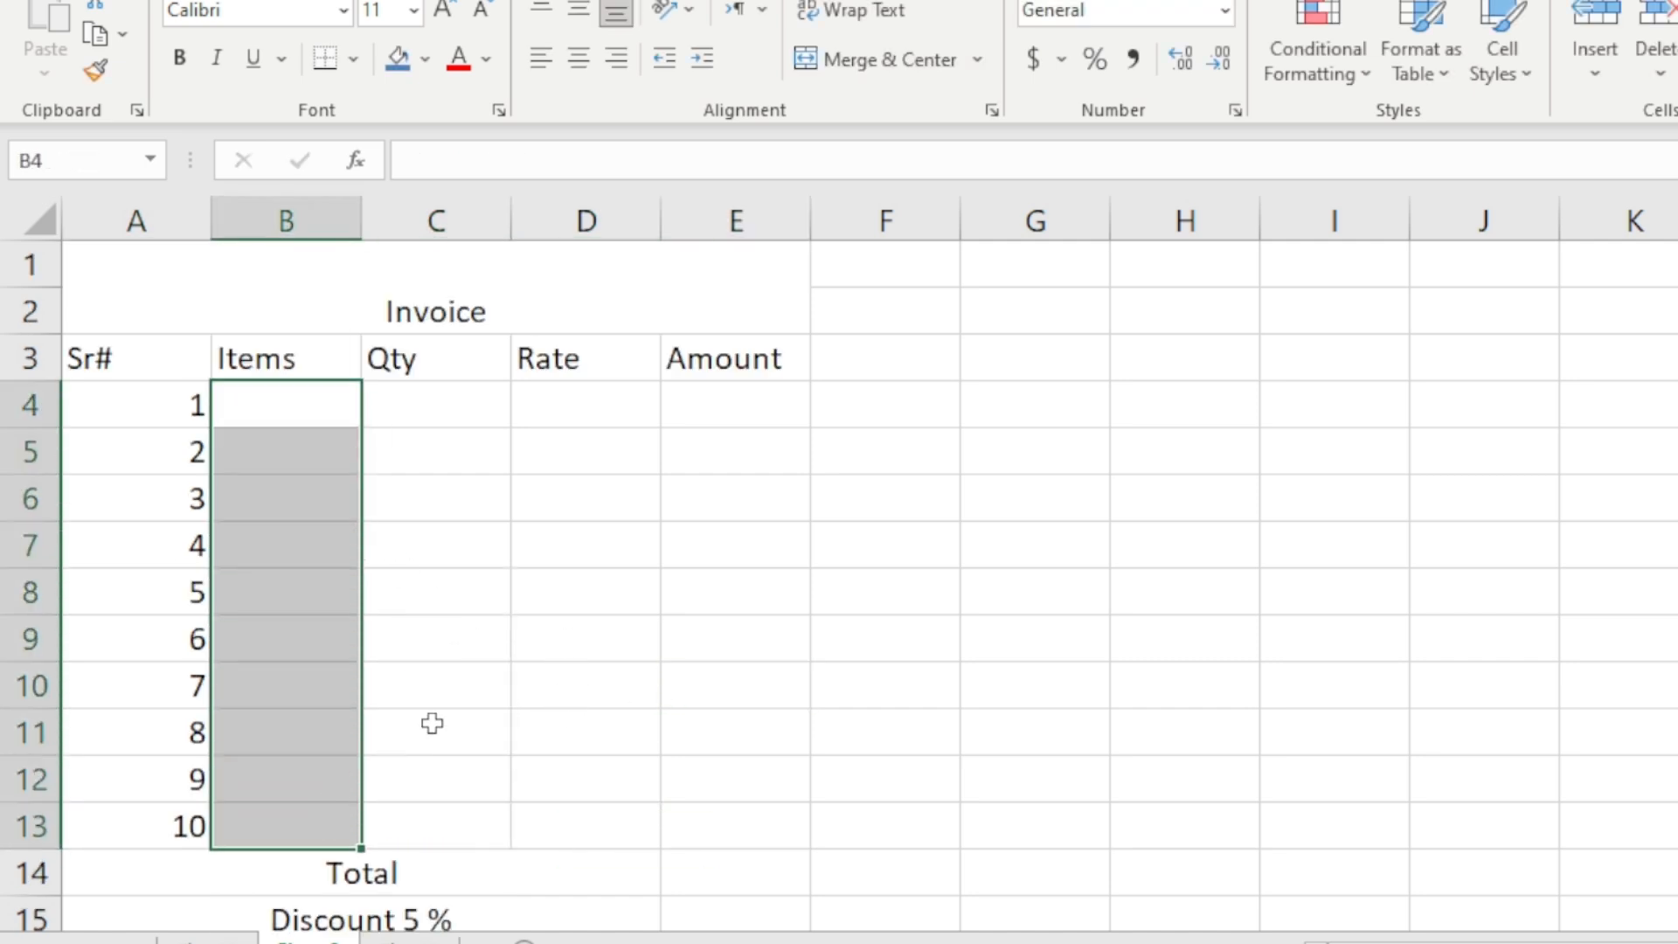
{"action": "left_click", "coordinate": [520, 657]}
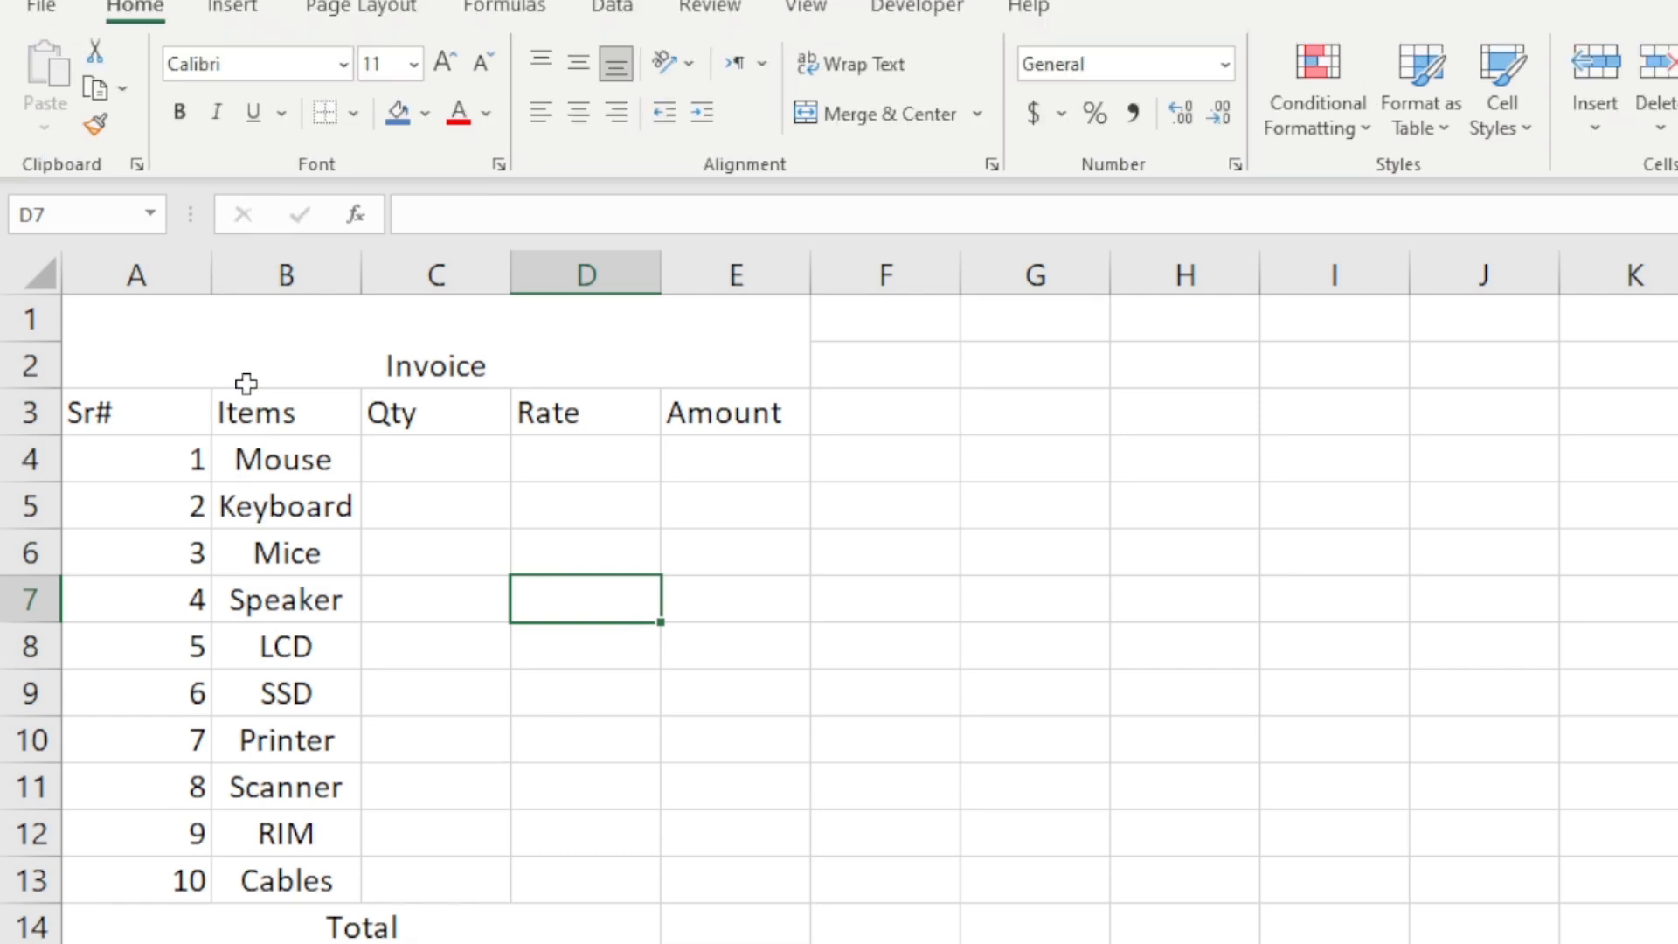
Step: Enlarge the Invoice title to font size 22 and fill its merged cell with yellow
{"action": "left_click", "coordinate": [252, 281]}
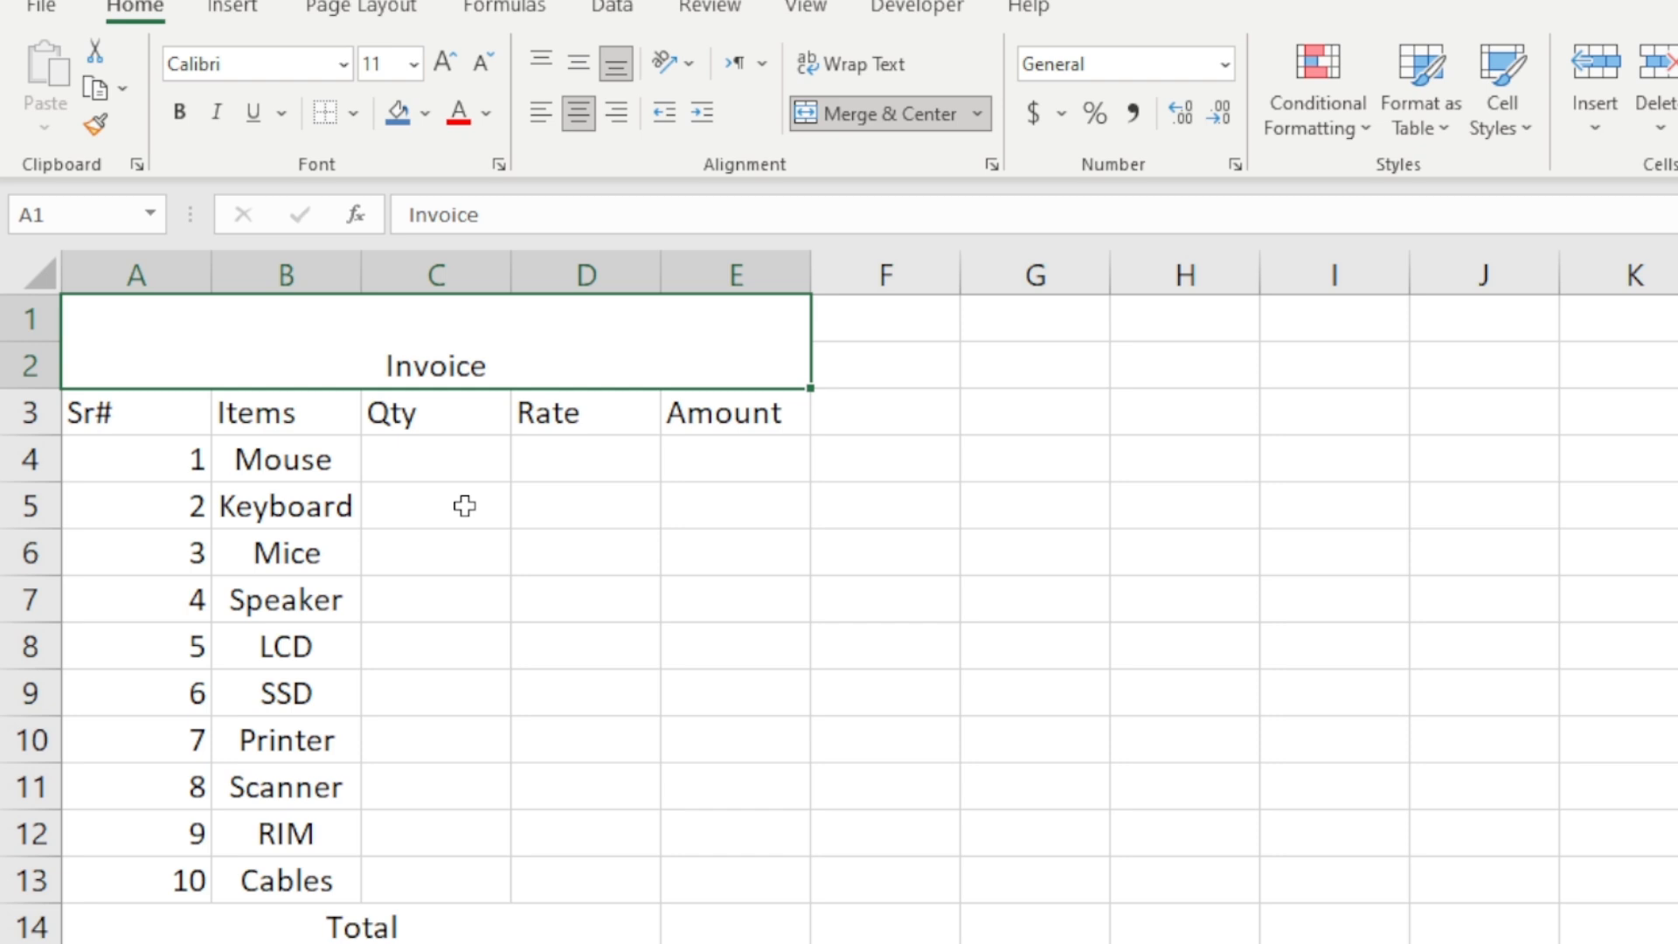
{"action": "left_click", "coordinate": [437, 64]}
{"action": "left_click", "coordinate": [437, 64]}
{"action": "left_click", "coordinate": [436, 64]}
{"action": "left_click", "coordinate": [437, 65]}
{"action": "left_click", "coordinate": [434, 67]}
{"action": "left_click", "coordinate": [434, 67]}
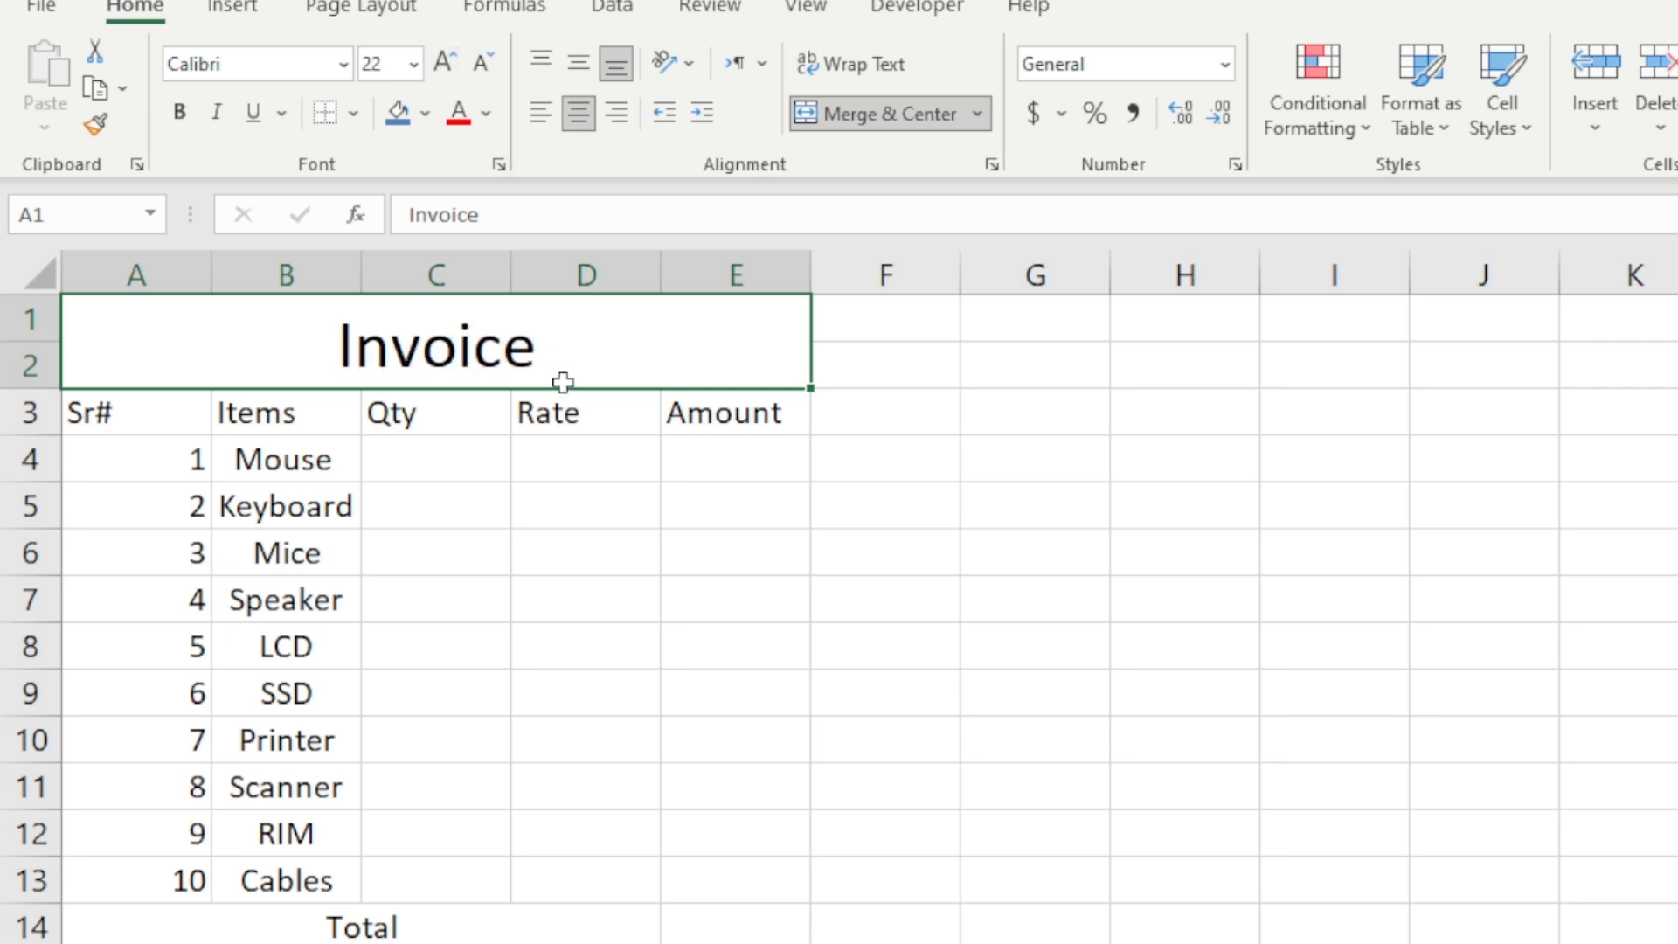
{"action": "left_click", "coordinate": [424, 114]}
{"action": "left_click", "coordinate": [478, 407]}
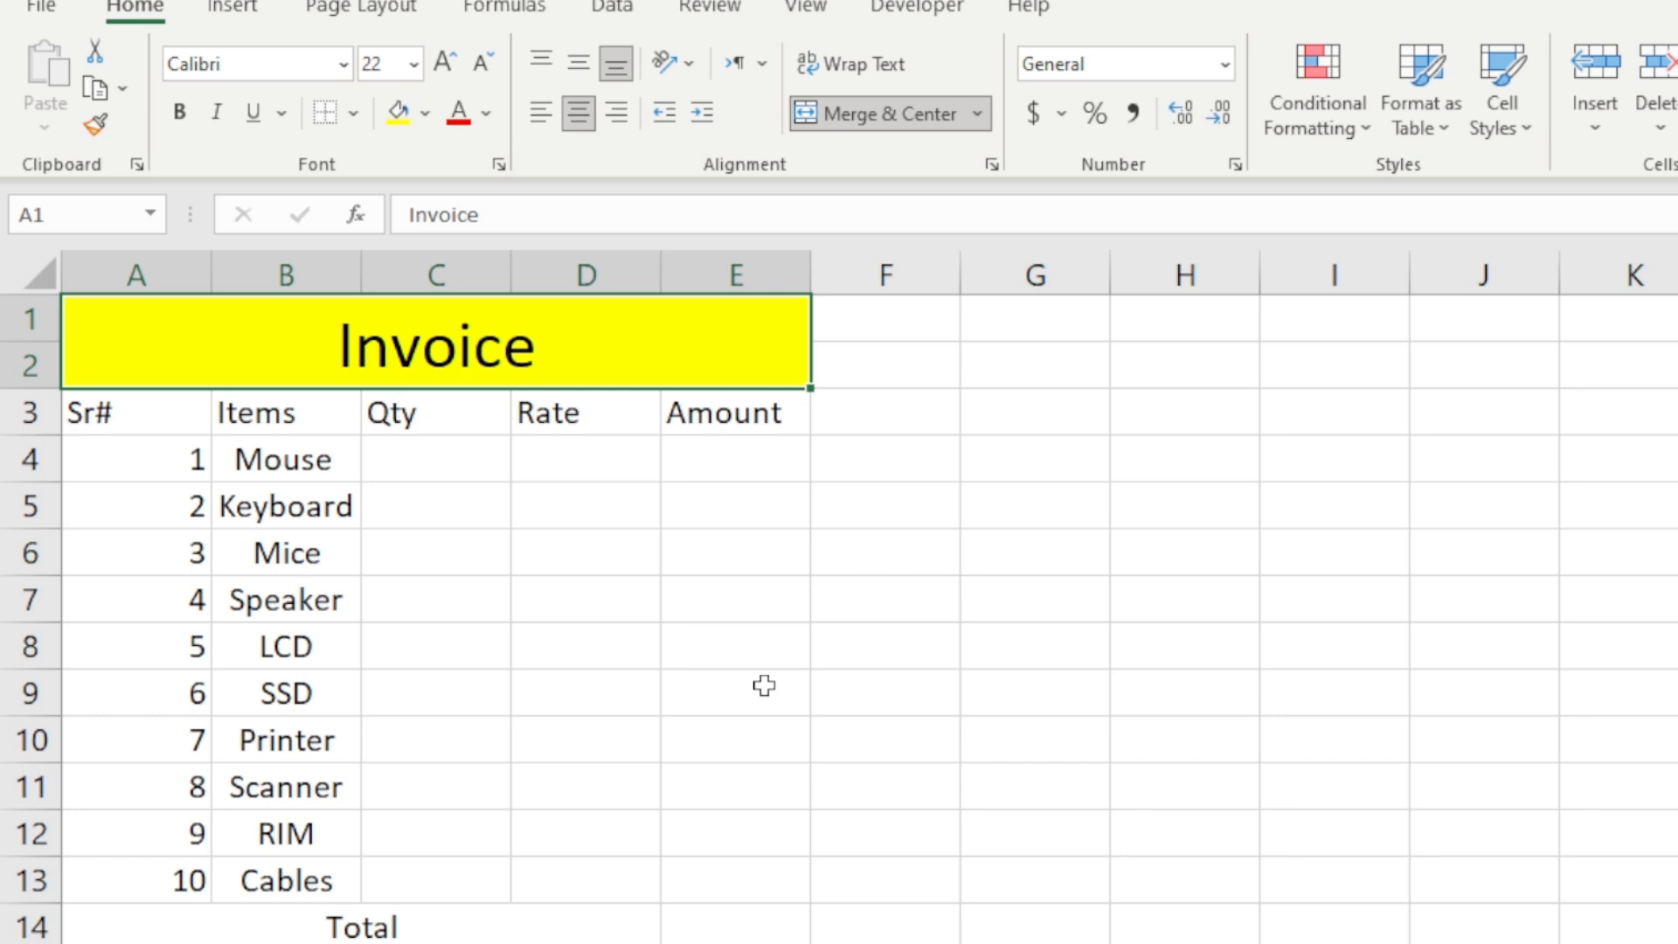
Step: Widen columns B to E equally to about one and a half times their width
{"action": "left_click_drag", "start_coordinate": [270, 262], "coordinate": [766, 299]}
{"action": "left_click_drag", "start_coordinate": [358, 273], "coordinate": [434, 273]}
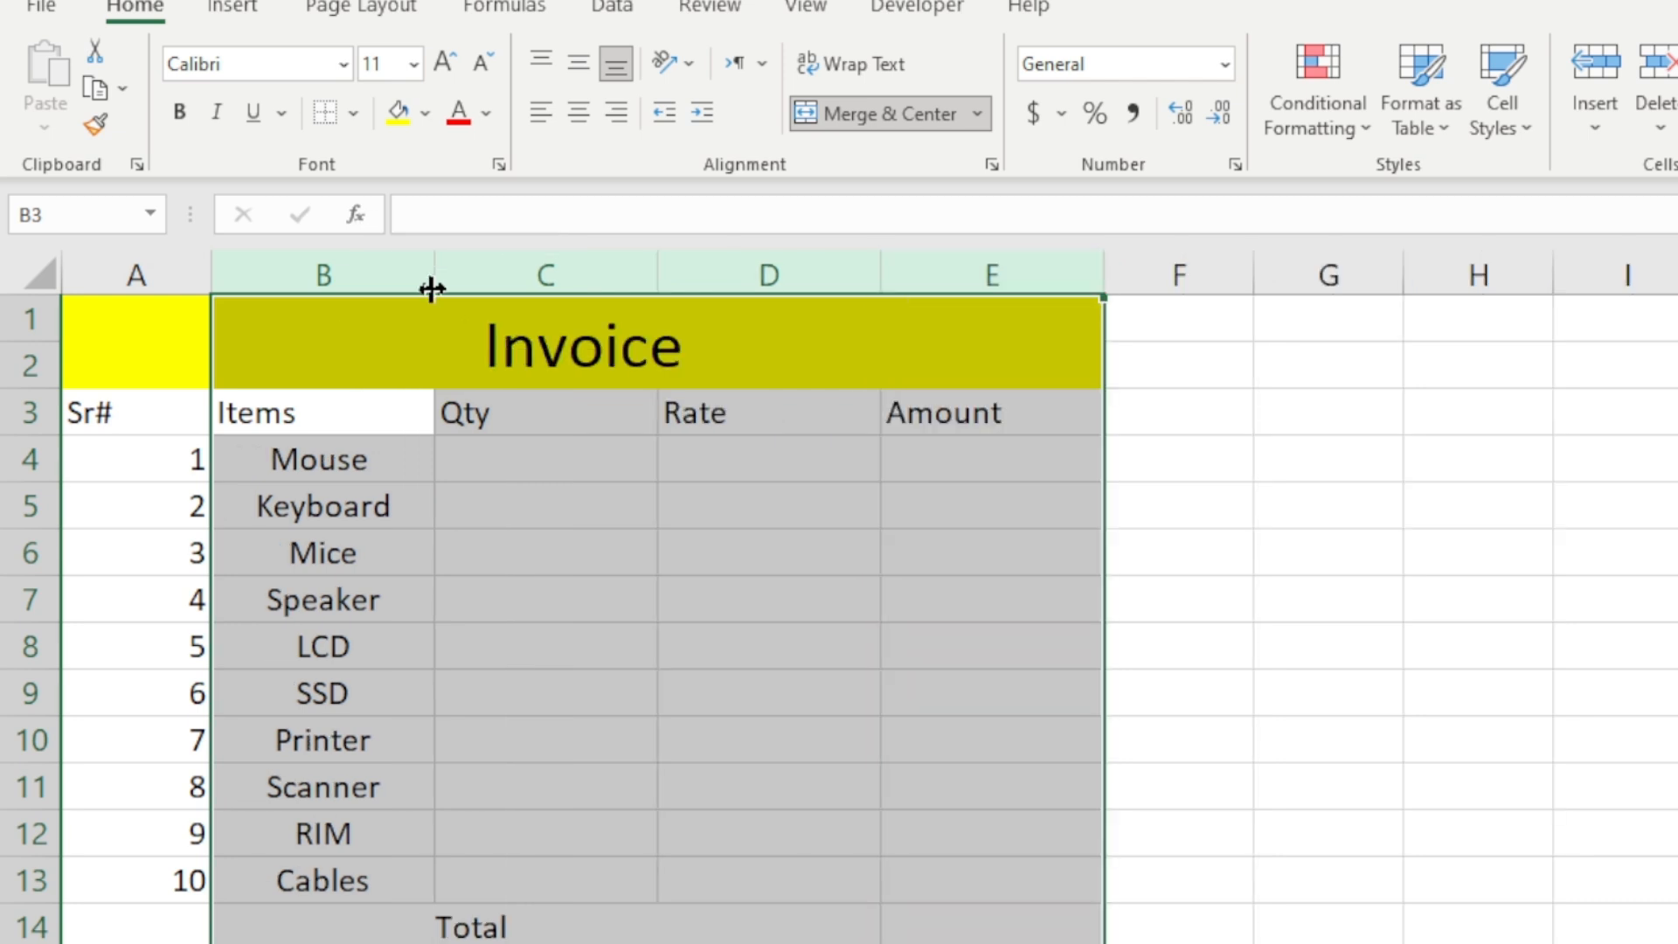
{"action": "left_click", "coordinate": [452, 495]}
{"action": "scroll", "coordinate": [528, 562], "scroll_direction": "down", "scroll_amount": 1}
{"action": "scroll", "coordinate": [528, 562], "scroll_direction": "up", "scroll_amount": 1}
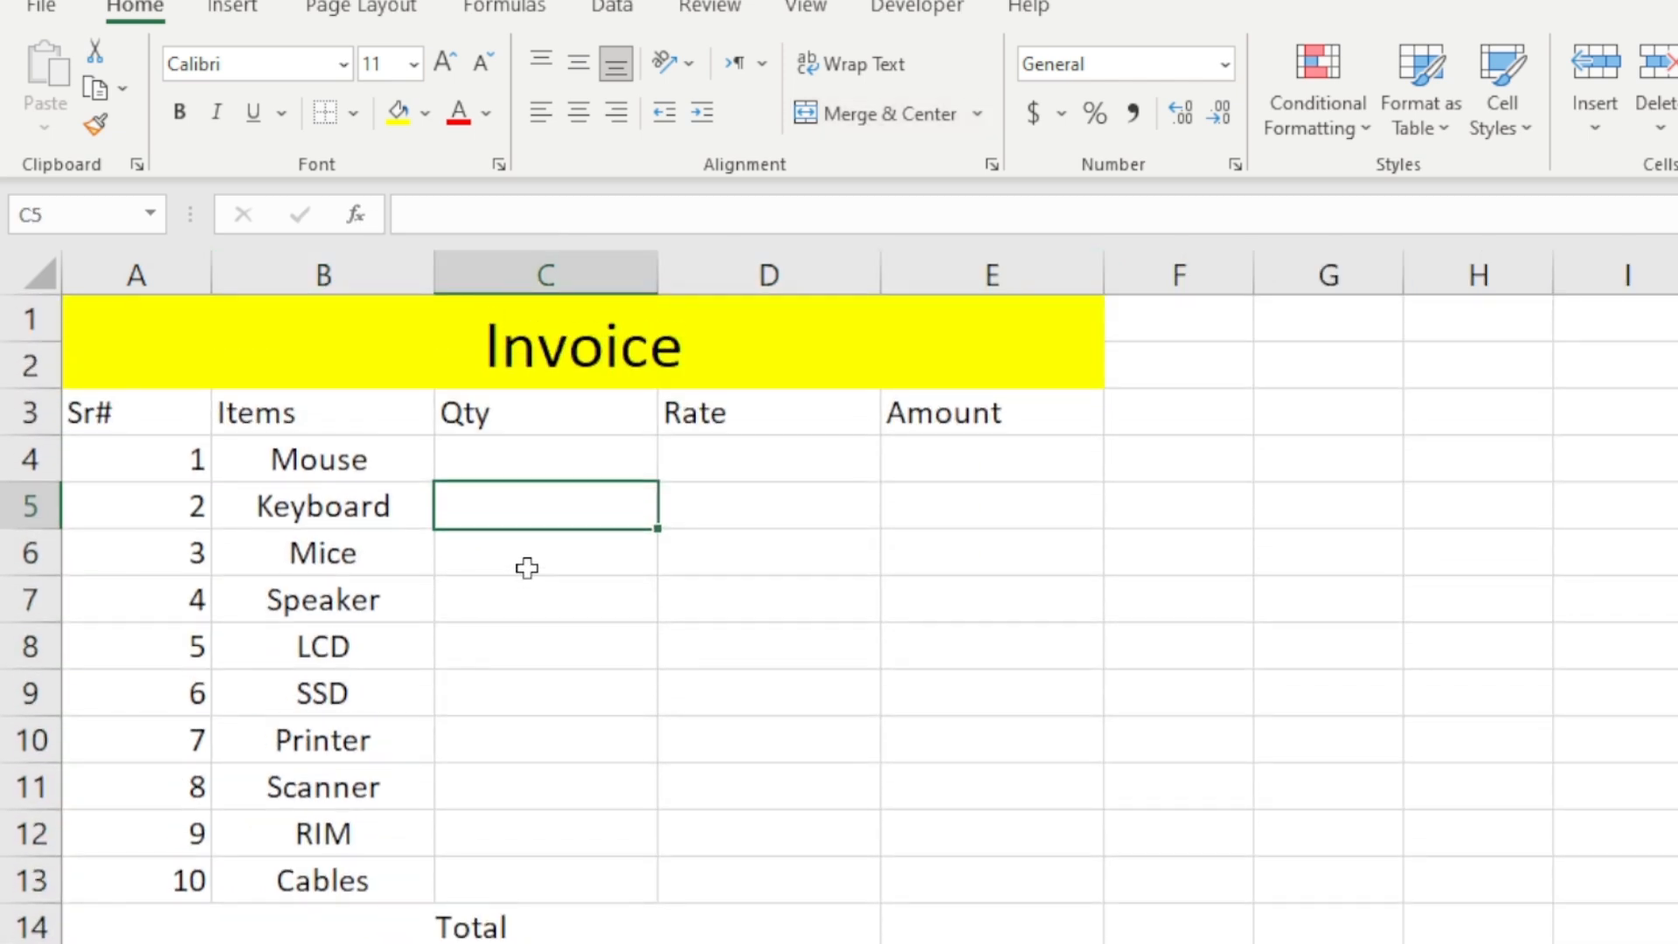
Step: Center the contents of the invoice table A3:E13 horizontally and align them to the middle vertically
{"action": "left_click_drag", "start_coordinate": [154, 409], "coordinate": [1006, 887]}
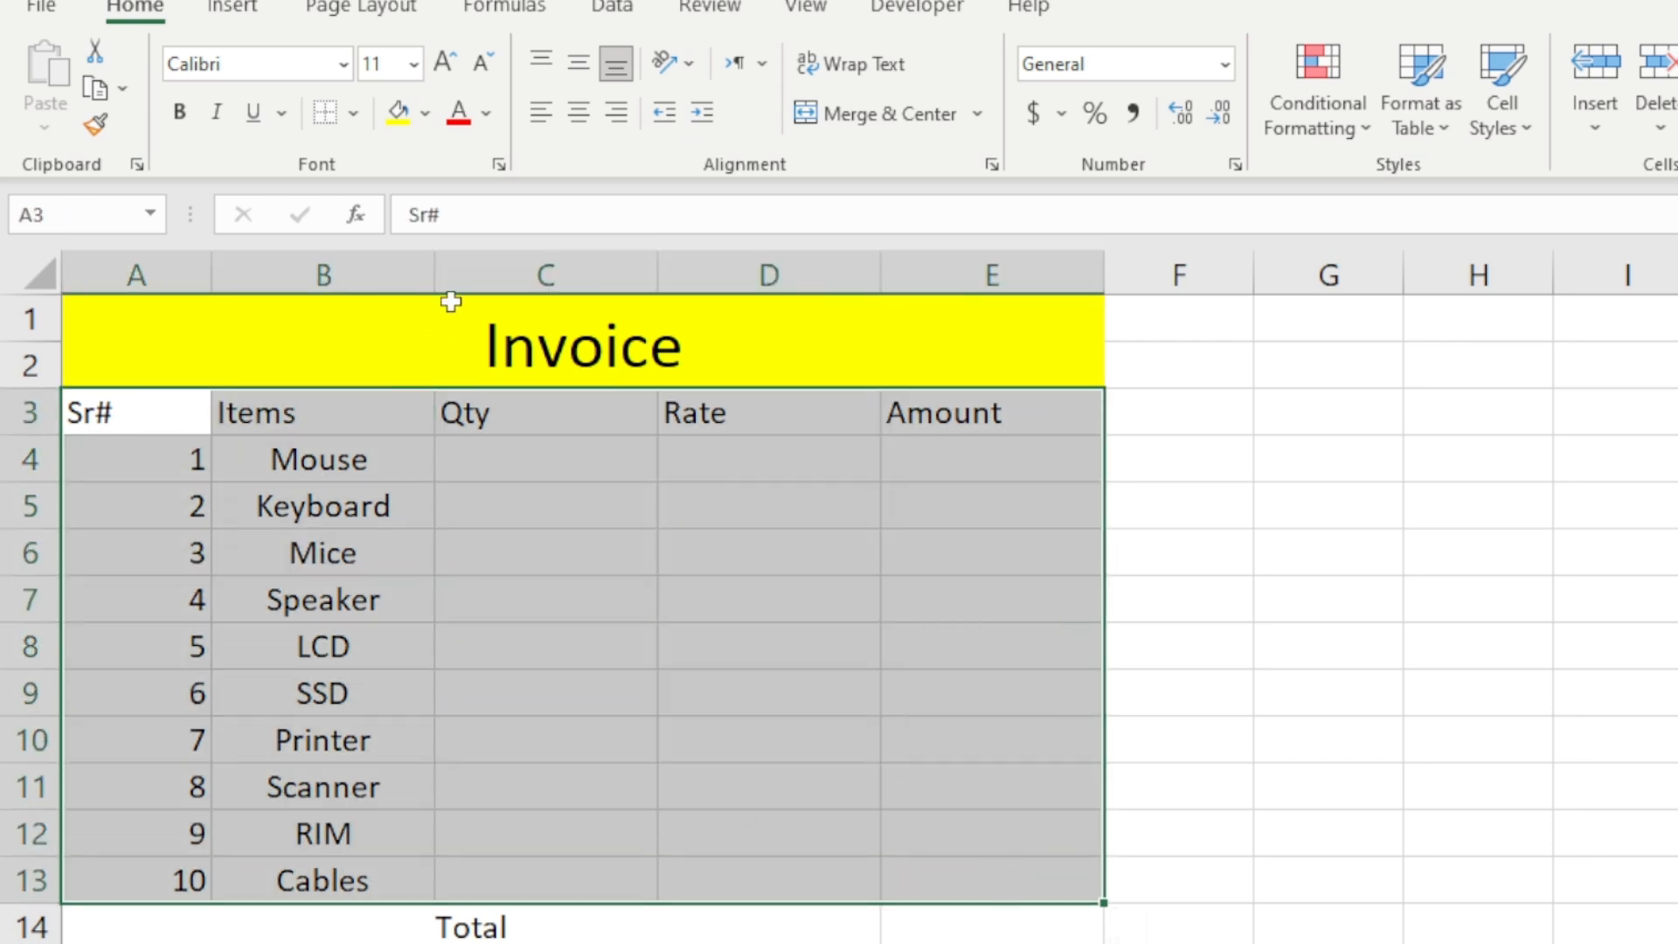
{"action": "left_click", "coordinate": [592, 112]}
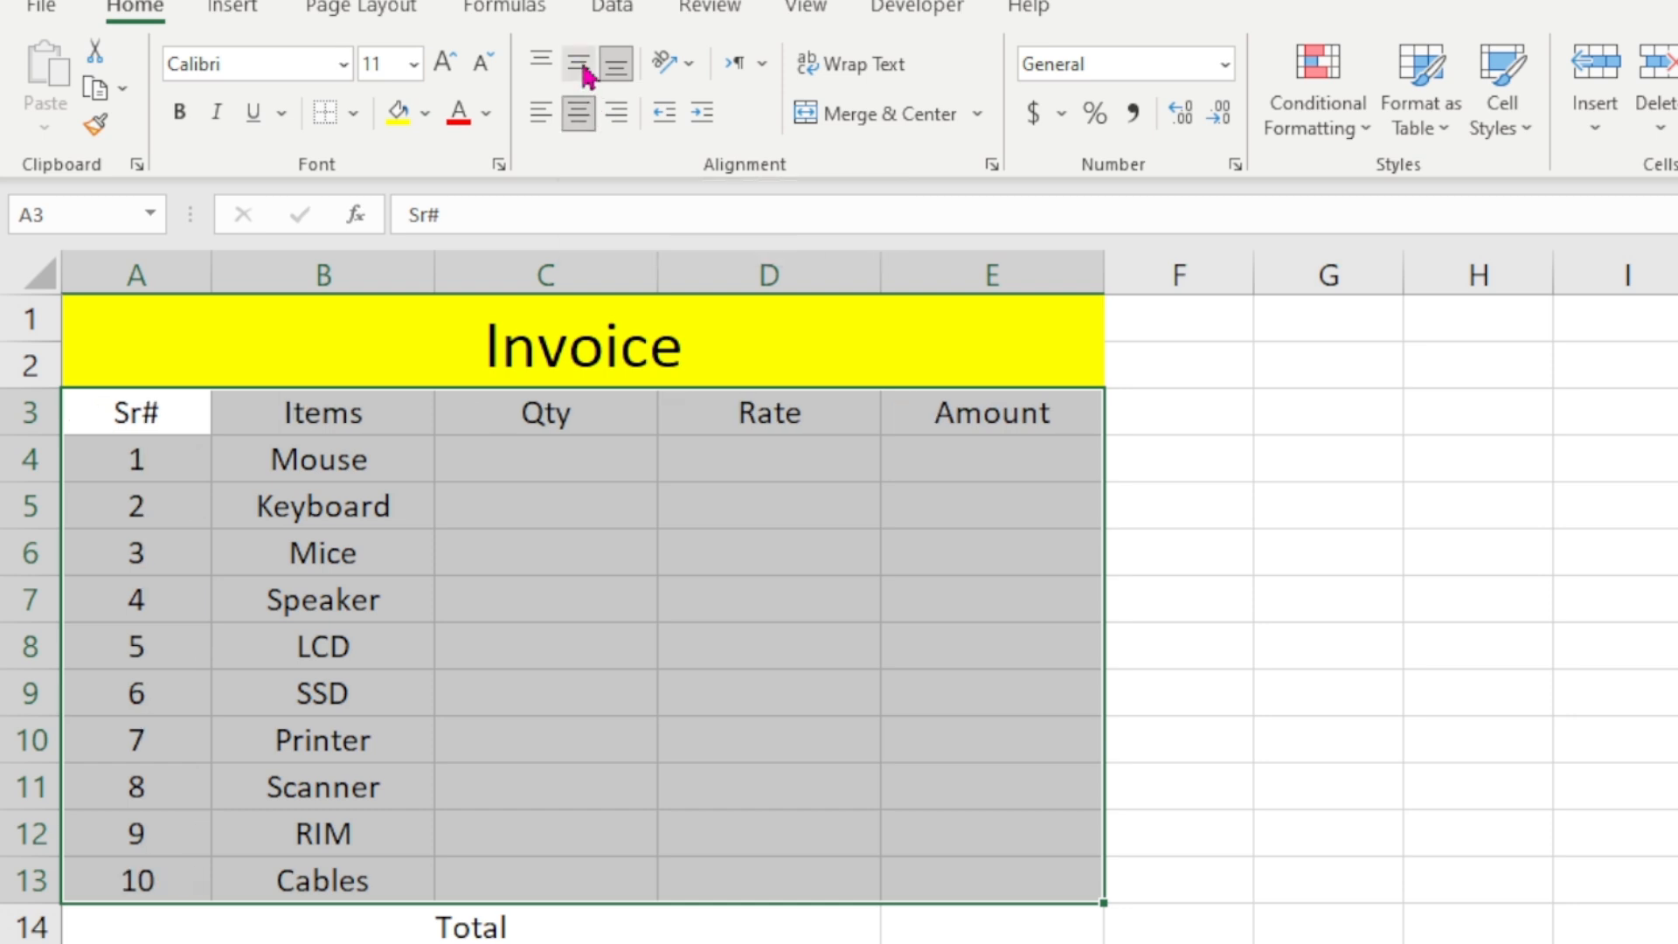
{"action": "left_click", "coordinate": [582, 69]}
{"action": "left_click", "coordinate": [660, 611]}
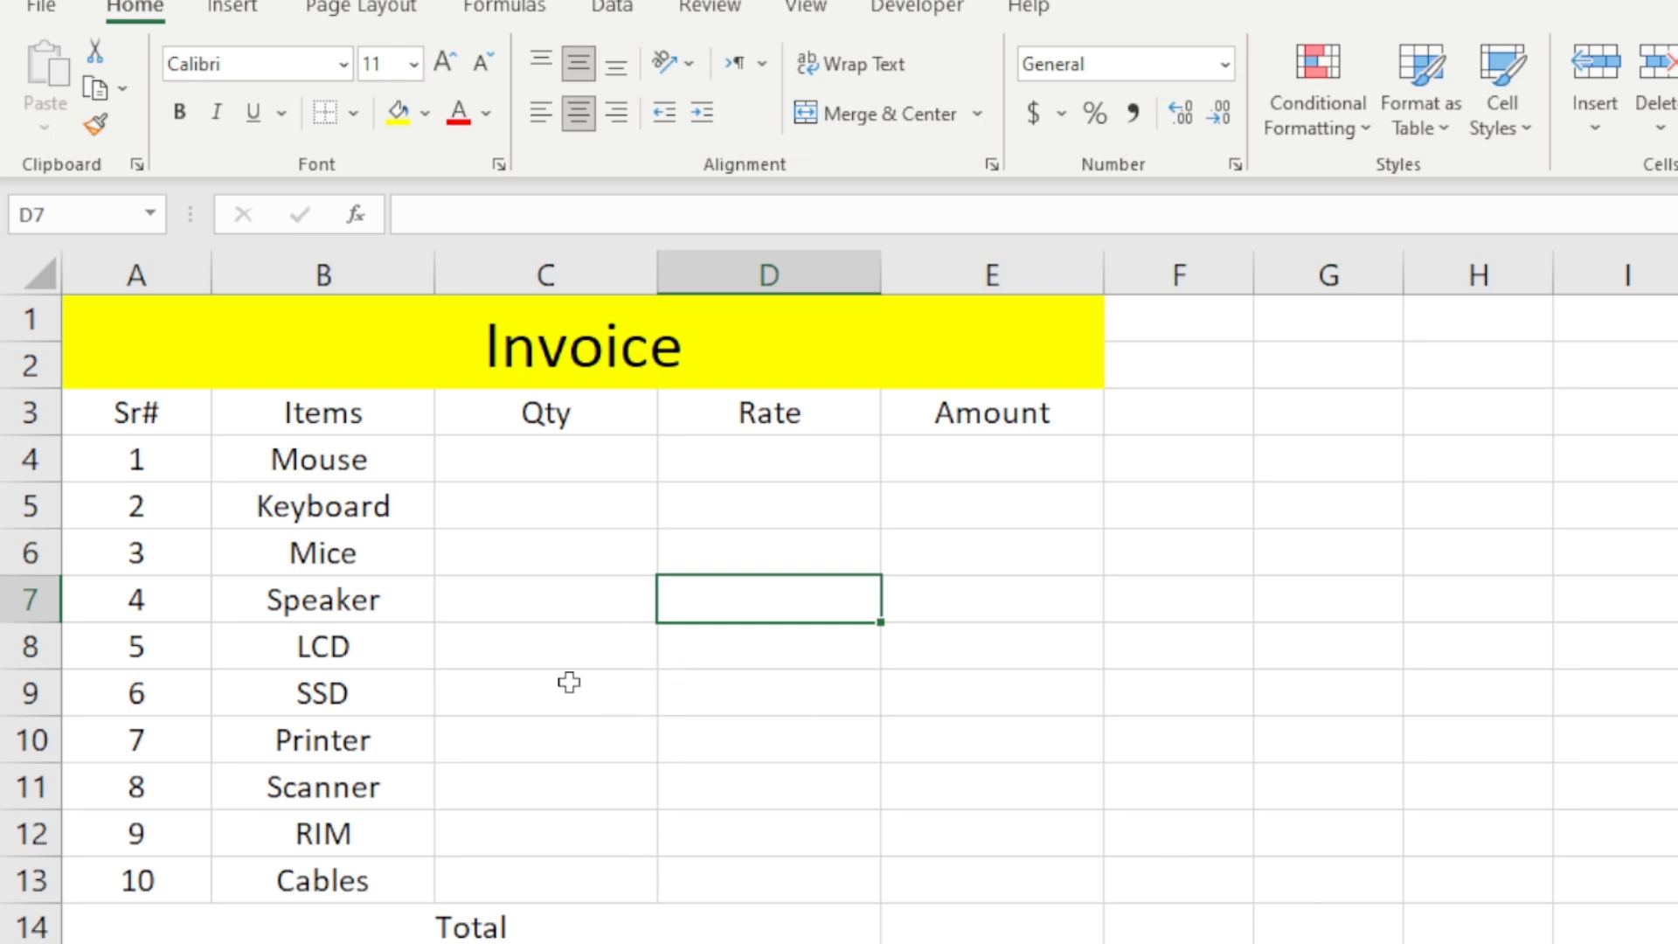
Step: Apply All Borders to the title and item table in A1:E13
{"action": "scroll", "coordinate": [596, 612], "scroll_direction": "down", "scroll_amount": 1}
{"action": "scroll", "coordinate": [609, 679], "scroll_direction": "up", "scroll_amount": 1}
{"action": "left_click_drag", "start_coordinate": [128, 344], "coordinate": [658, 899]}
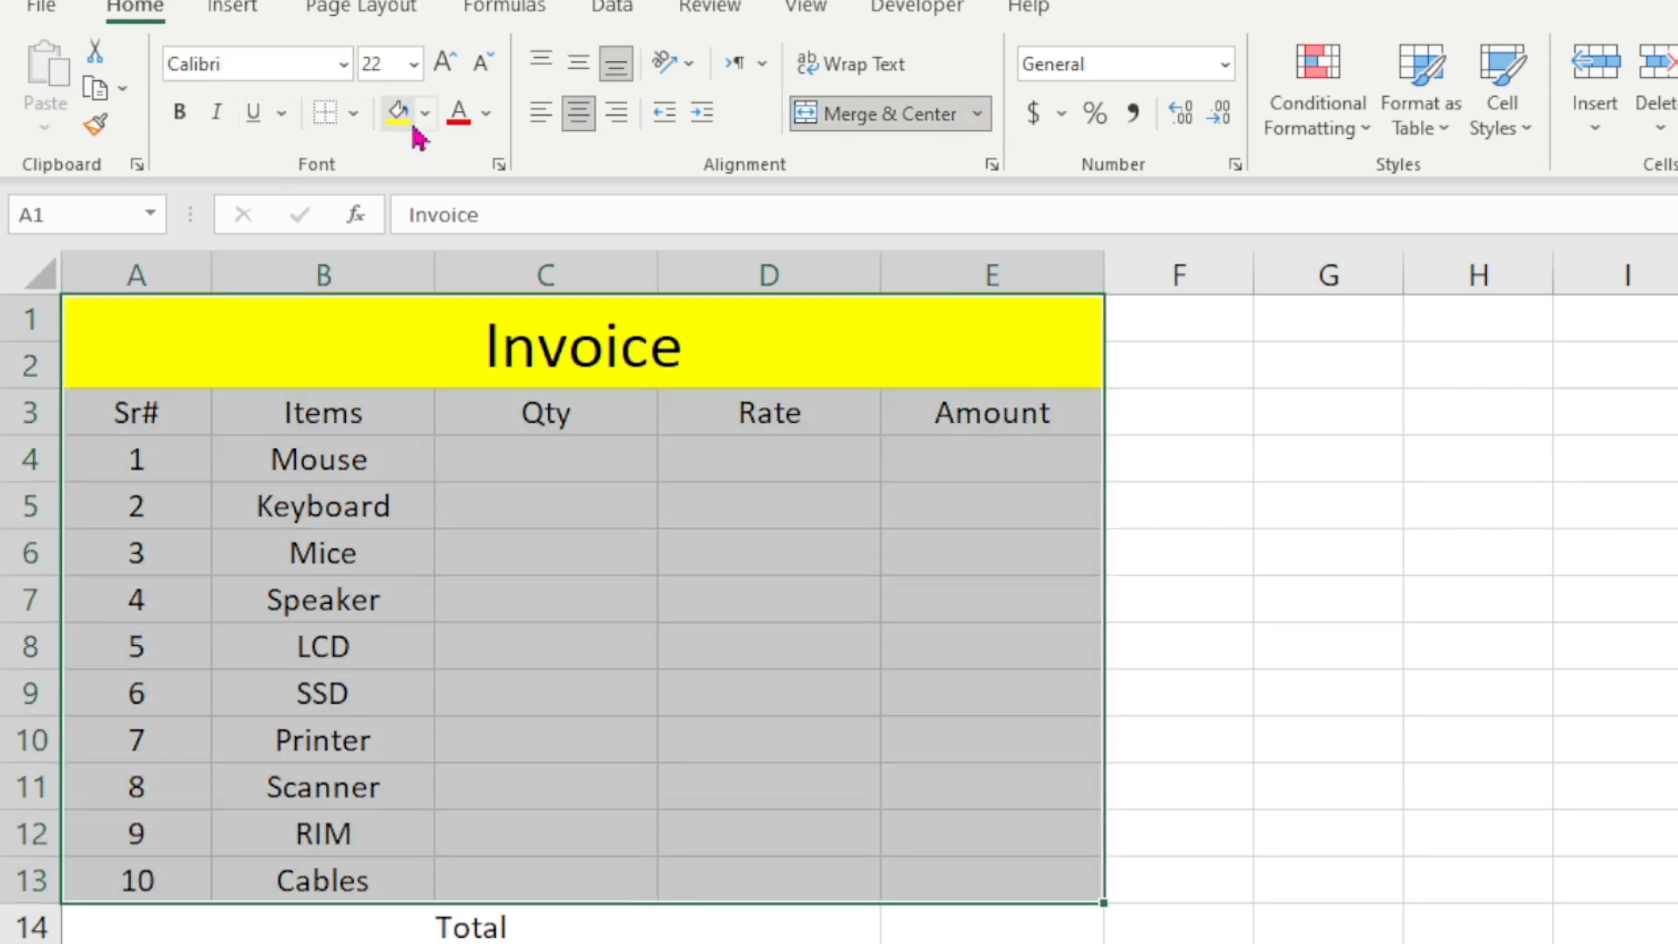
{"action": "left_click", "coordinate": [352, 113]}
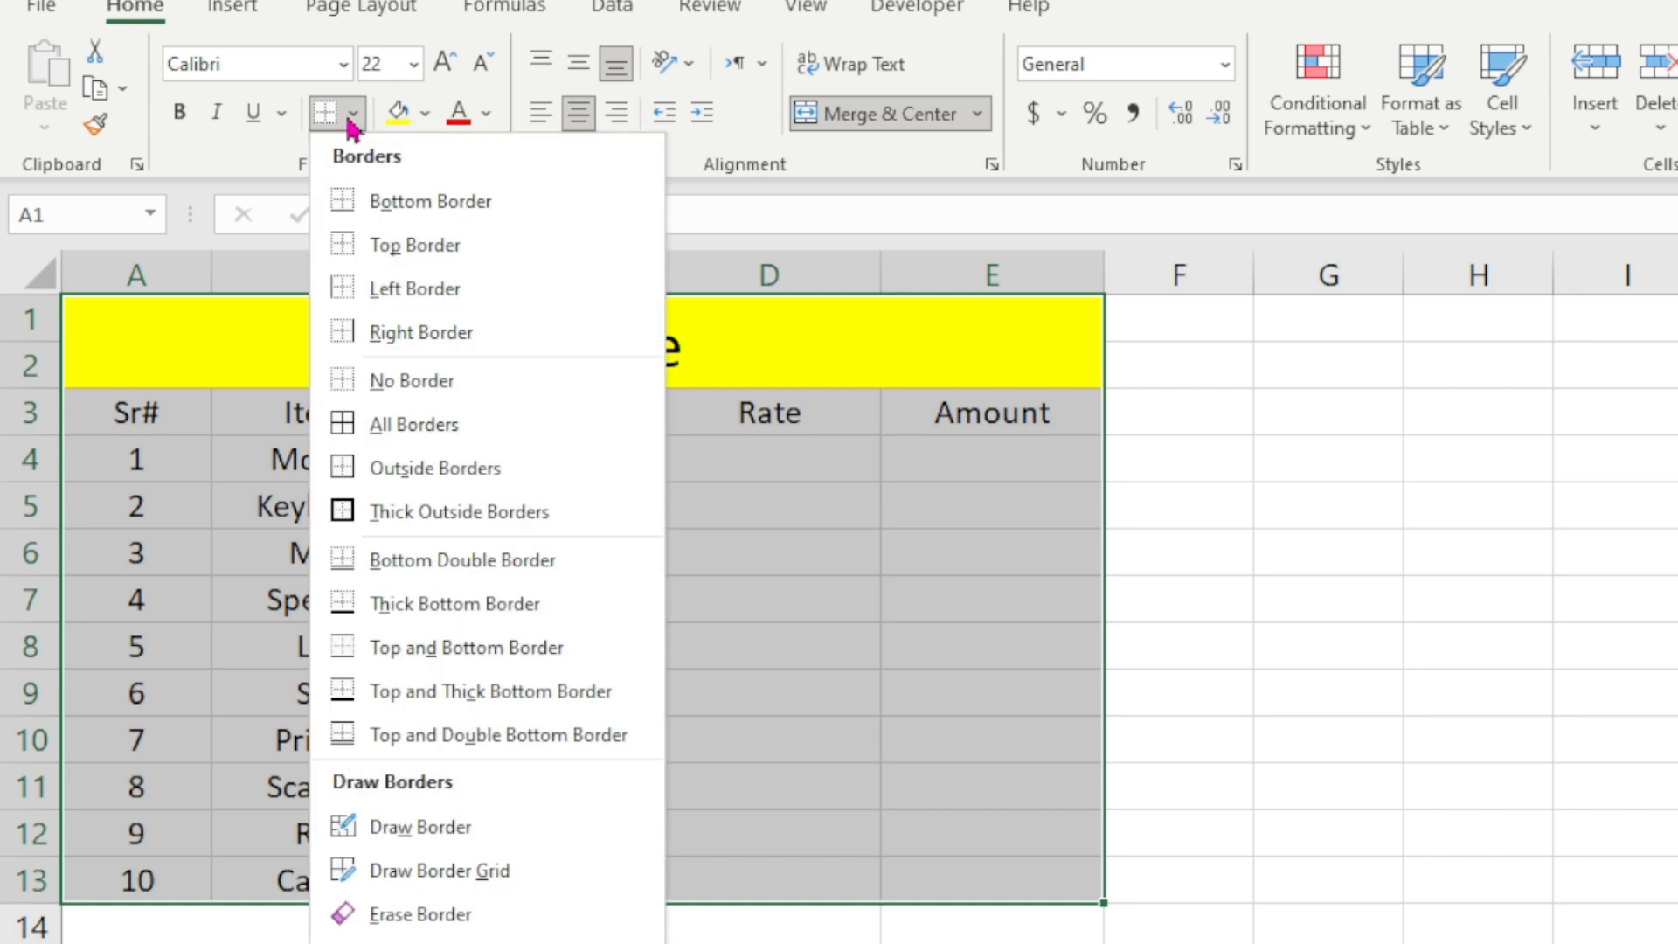
{"action": "left_click", "coordinate": [408, 428]}
{"action": "left_click", "coordinate": [557, 534]}
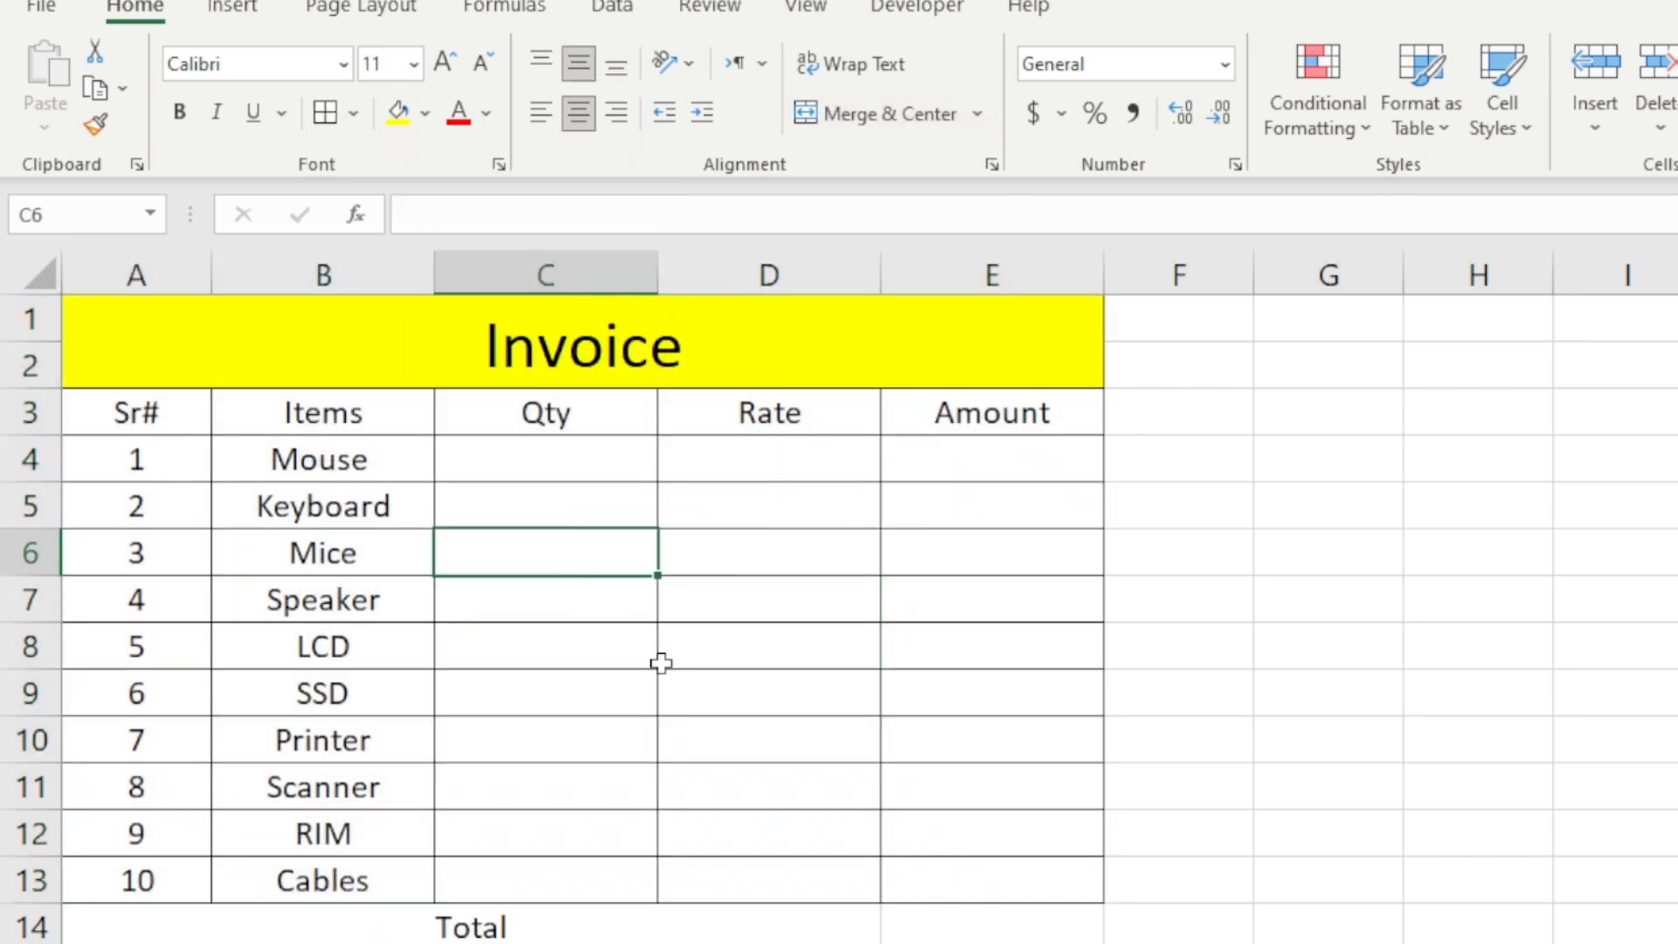
Step: Apply the same all-around cell borders to the summary rows from Total to Net Amount, columns A to E
{"action": "scroll", "coordinate": [726, 571], "scroll_direction": "down", "scroll_amount": 1}
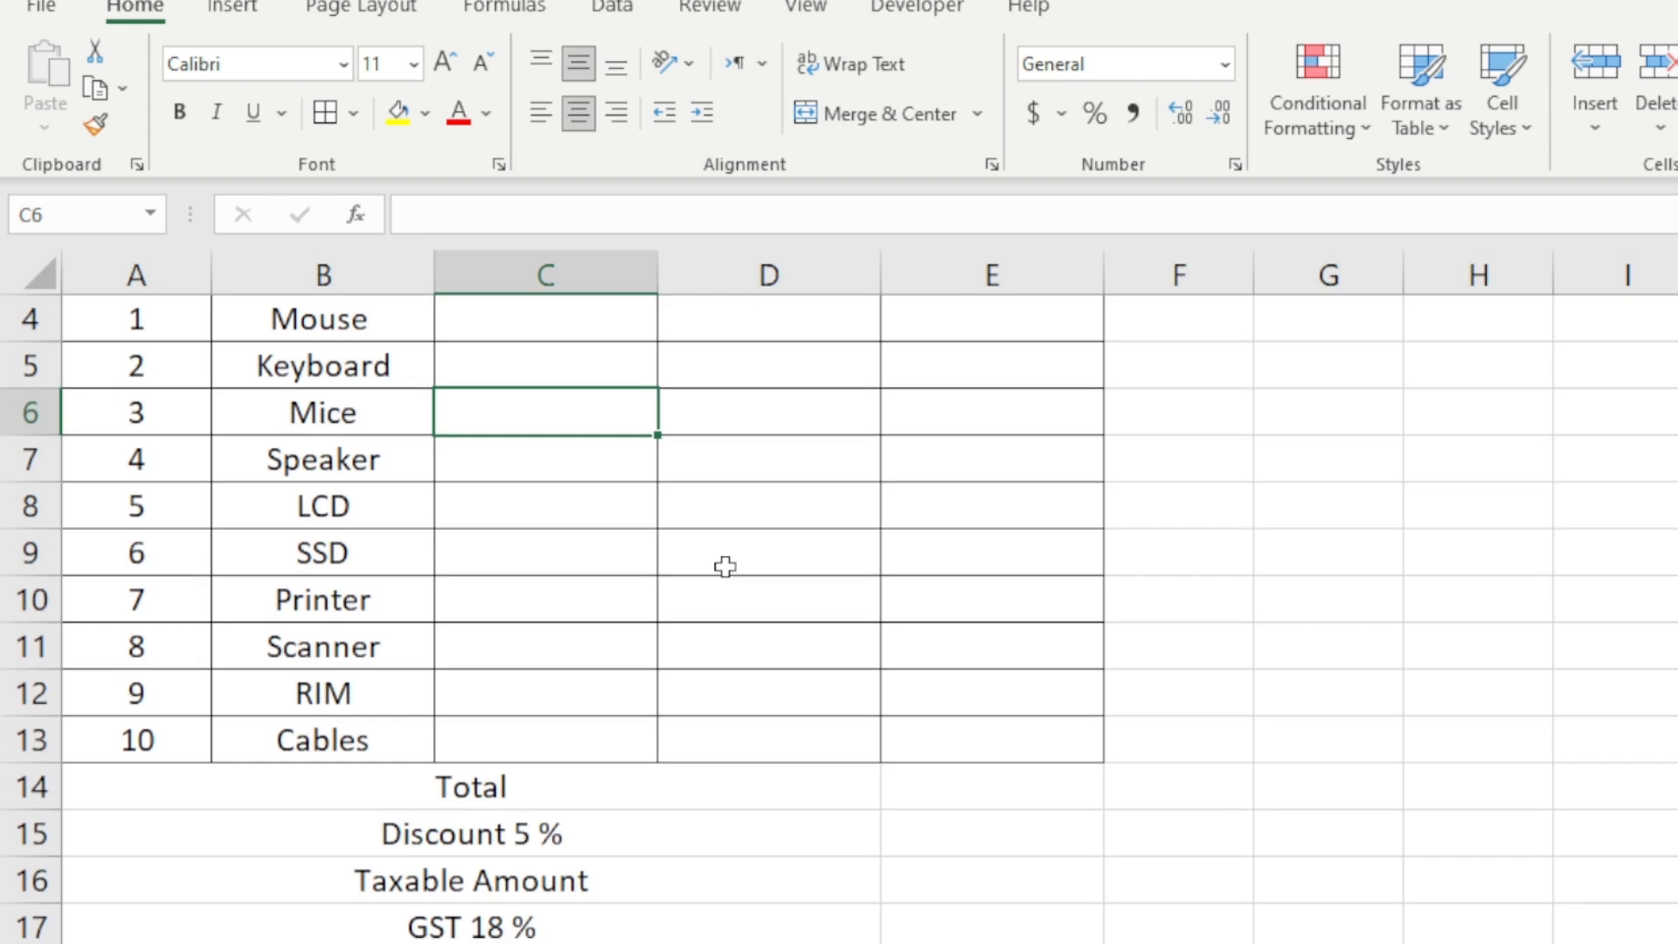
{"action": "scroll", "coordinate": [722, 719], "scroll_direction": "up", "scroll_amount": 1}
{"action": "scroll", "coordinate": [722, 721], "scroll_direction": "down", "scroll_amount": 2}
{"action": "left_click_drag", "start_coordinate": [469, 648], "coordinate": [988, 882]}
{"action": "left_click", "coordinate": [326, 113]}
{"action": "scroll", "coordinate": [719, 588], "scroll_direction": "up", "scroll_amount": 2}
{"action": "left_click", "coordinate": [745, 637]}
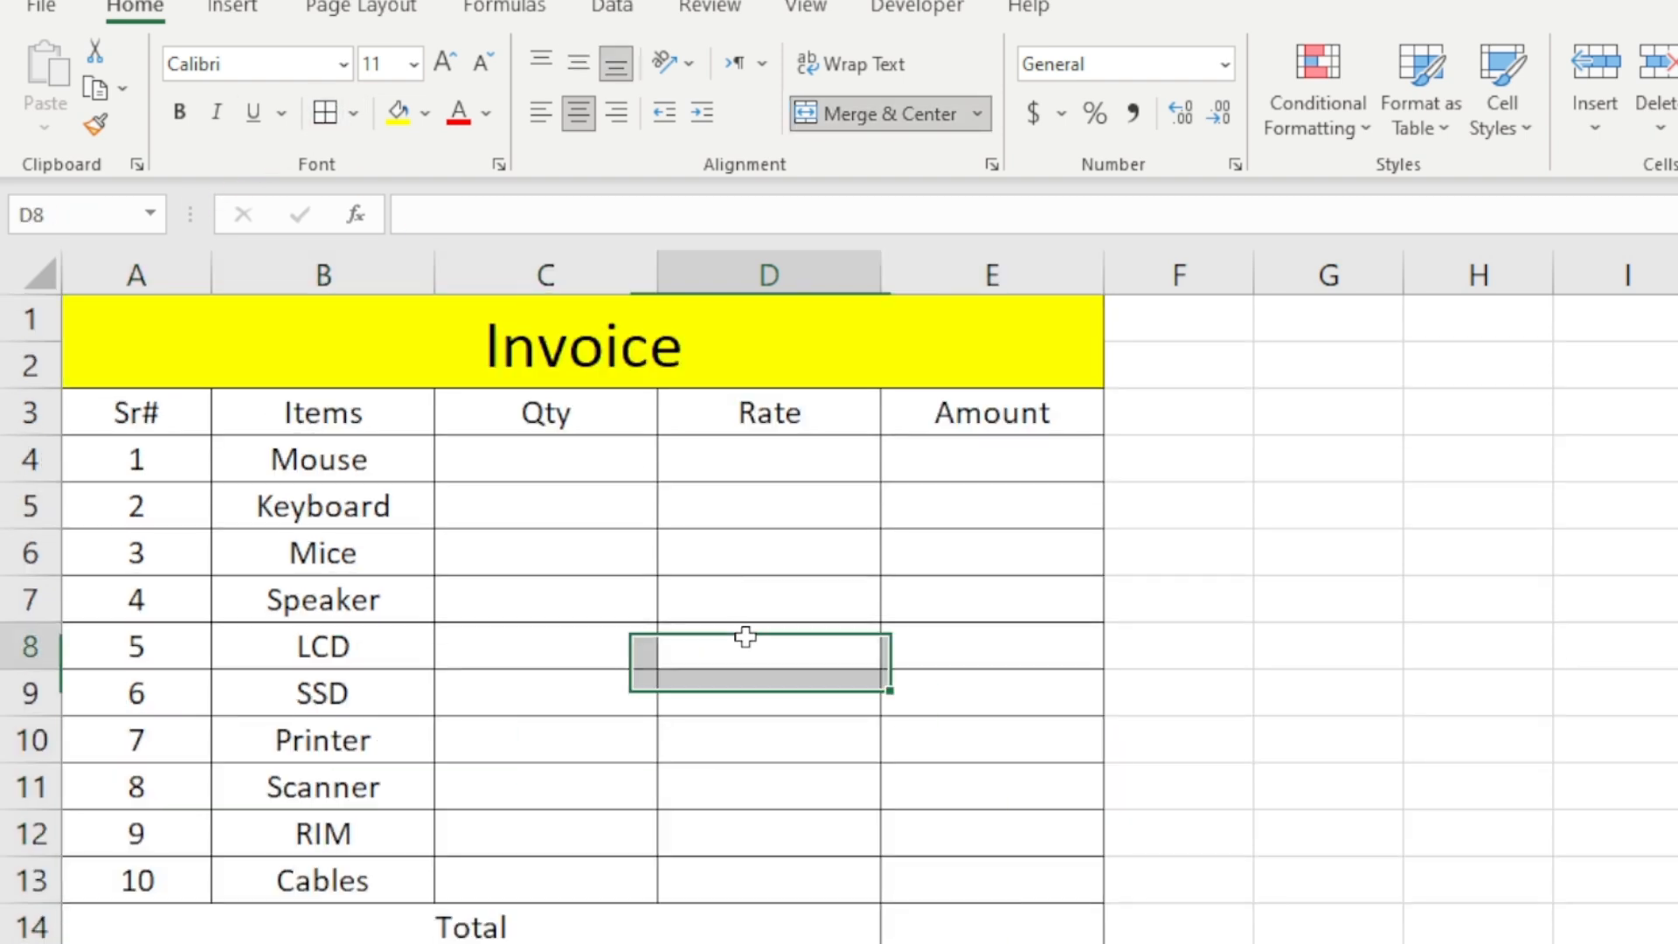
{"action": "scroll", "coordinate": [1273, 832], "scroll_direction": "down", "scroll_amount": 1}
{"action": "scroll", "coordinate": [908, 793], "scroll_direction": "up", "scroll_amount": 1}
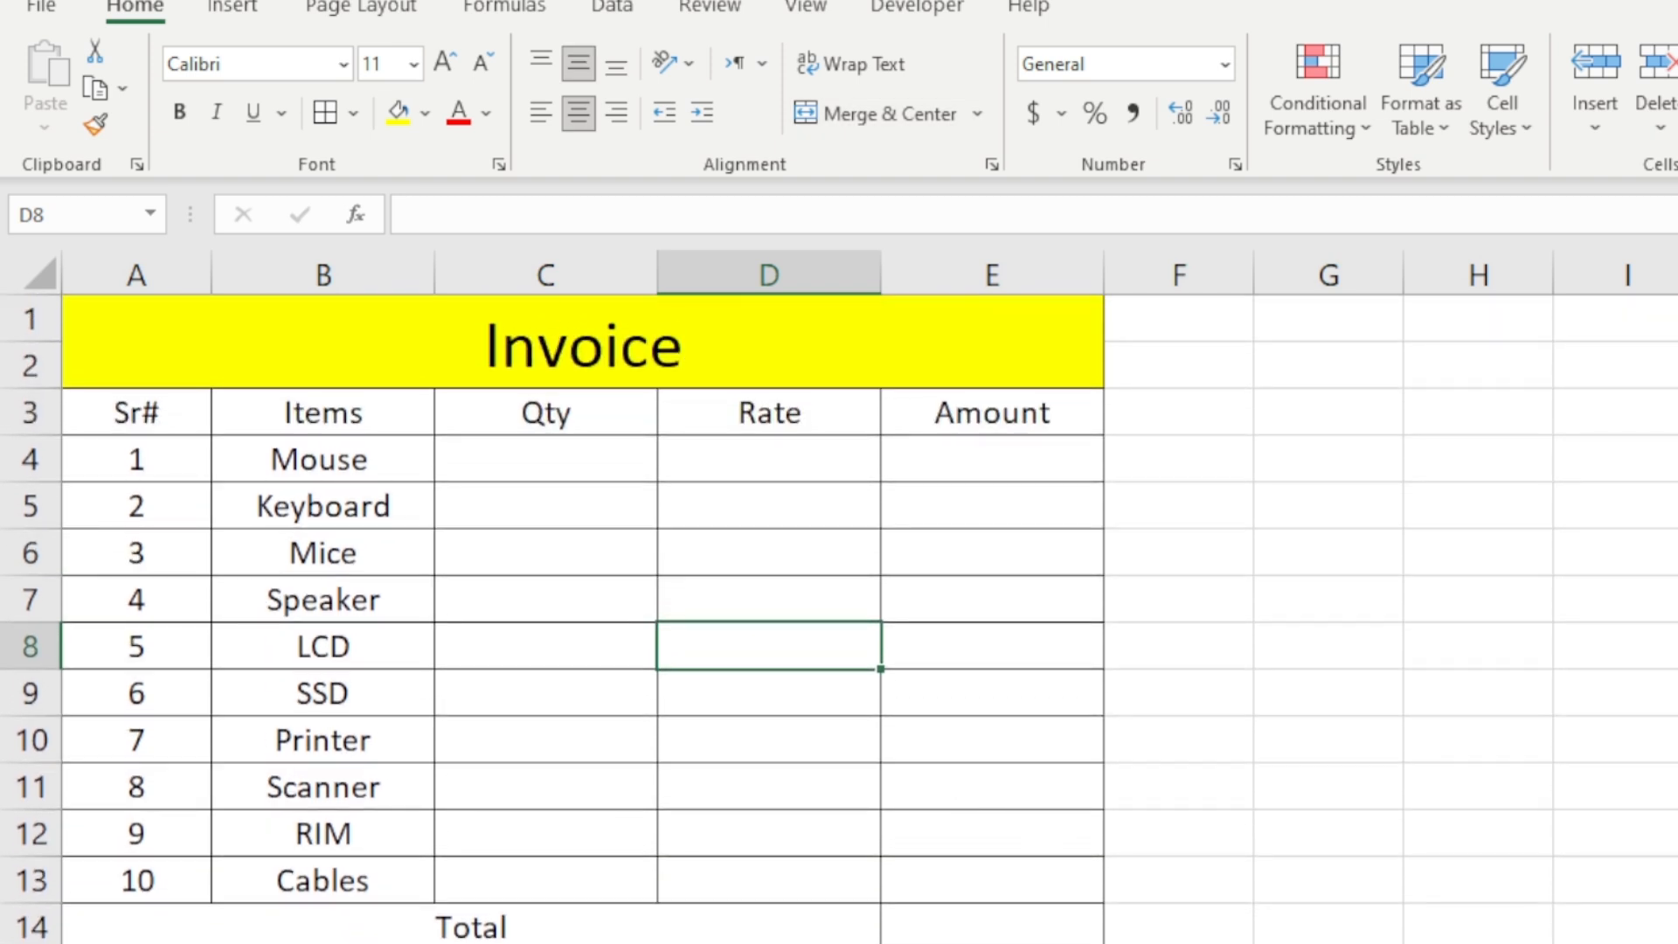
Step: Enter the formula =C4*D4 in E4 to calculate the Mouse amount from quantity and rate
{"action": "scroll", "coordinate": [839, 594], "scroll_direction": "down", "scroll_amount": 2}
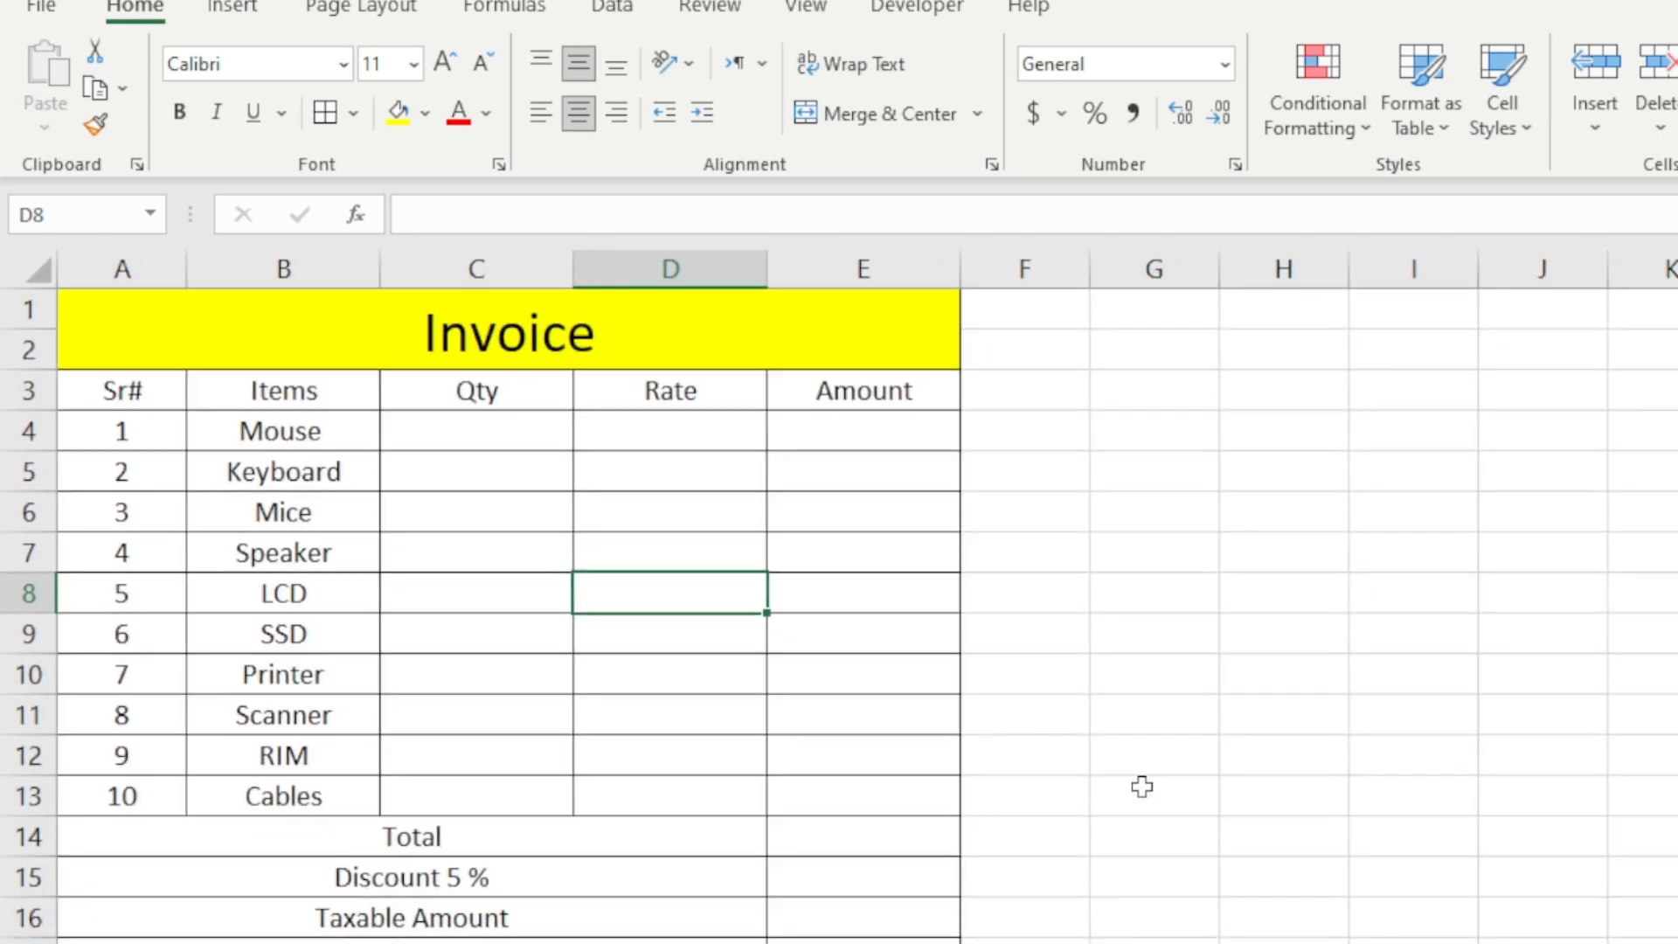
{"action": "left_click", "coordinate": [867, 432]}
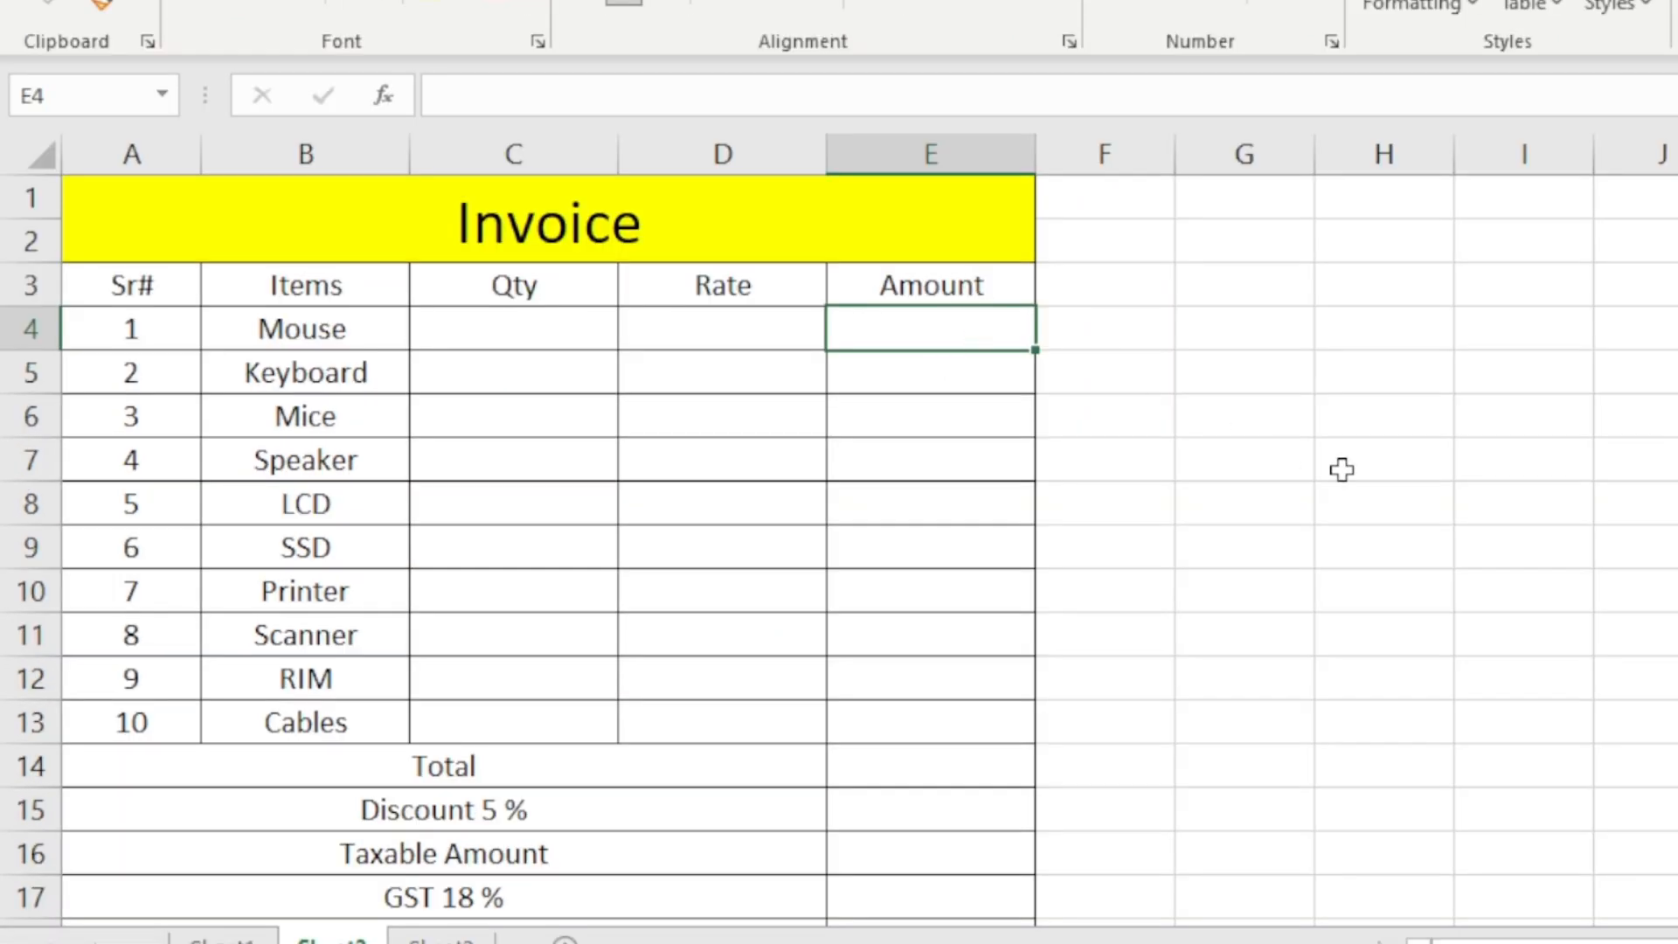
{"action": "type", "text": "="}
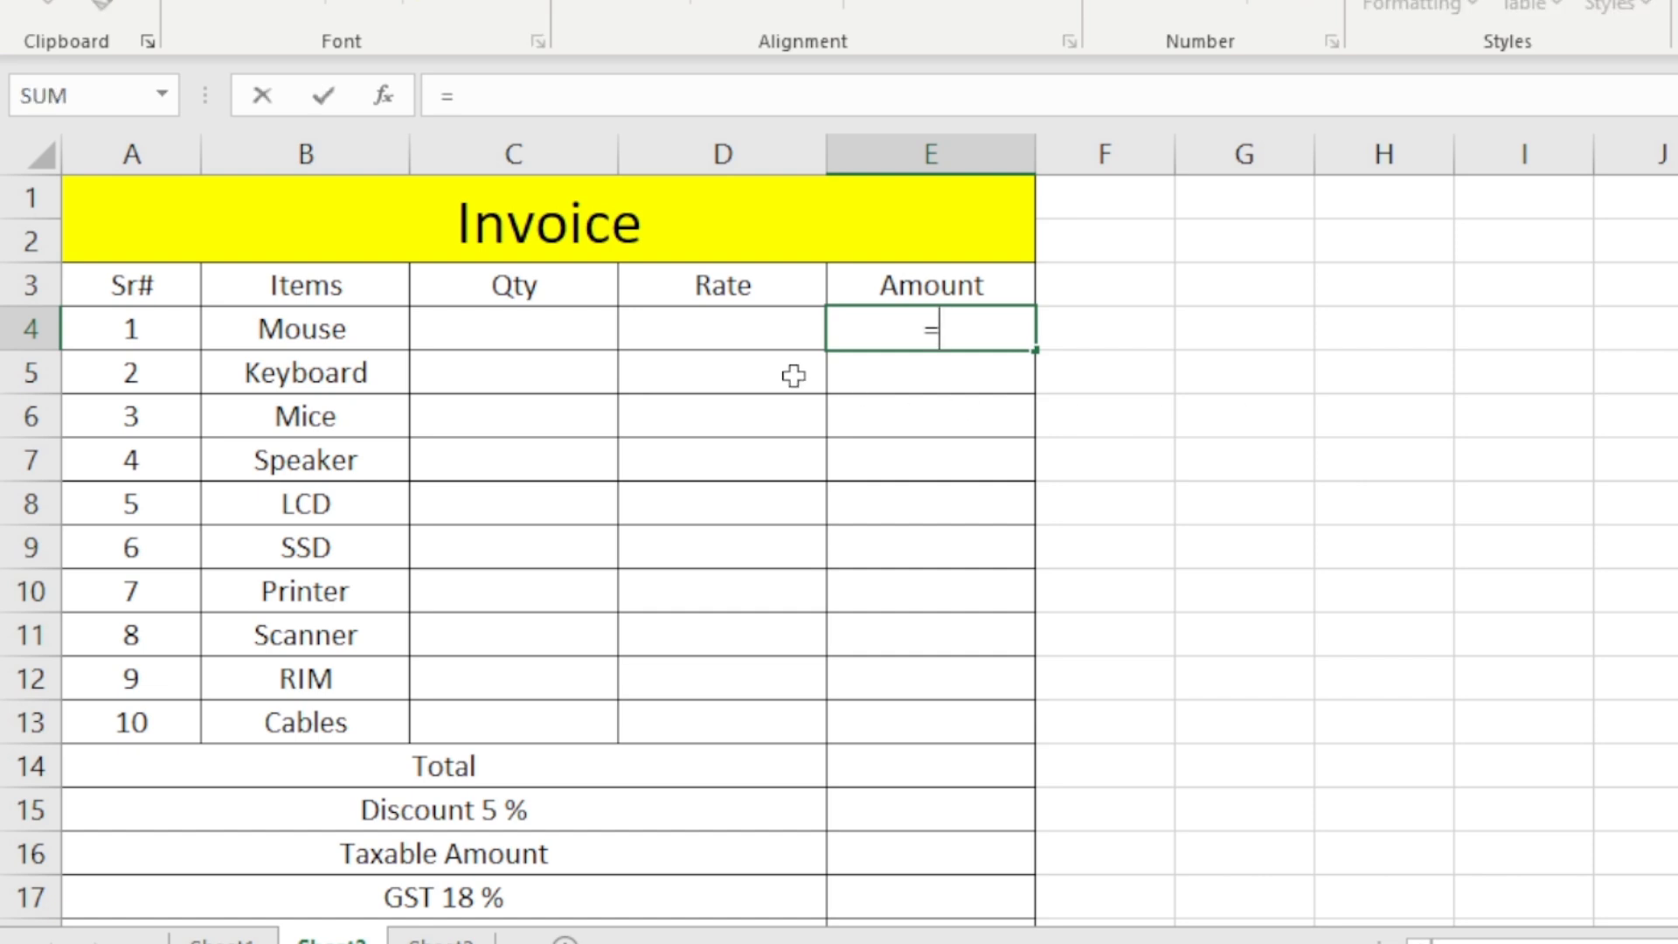
{"action": "left_click", "coordinate": [532, 330]}
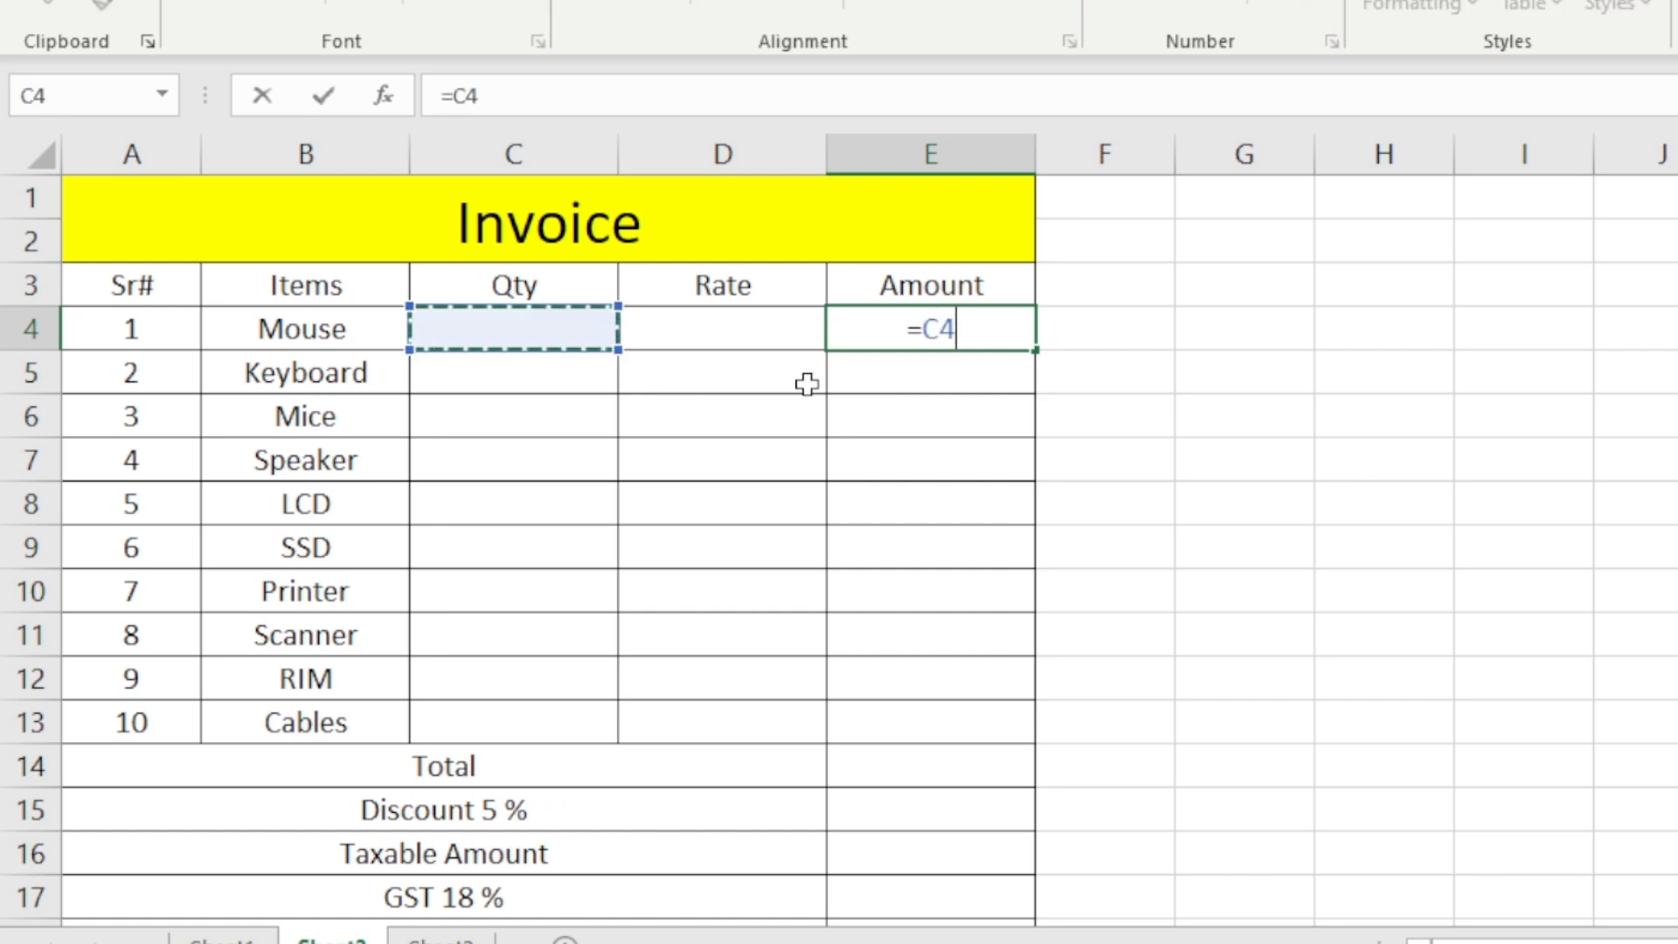
{"action": "type", "text": "*"}
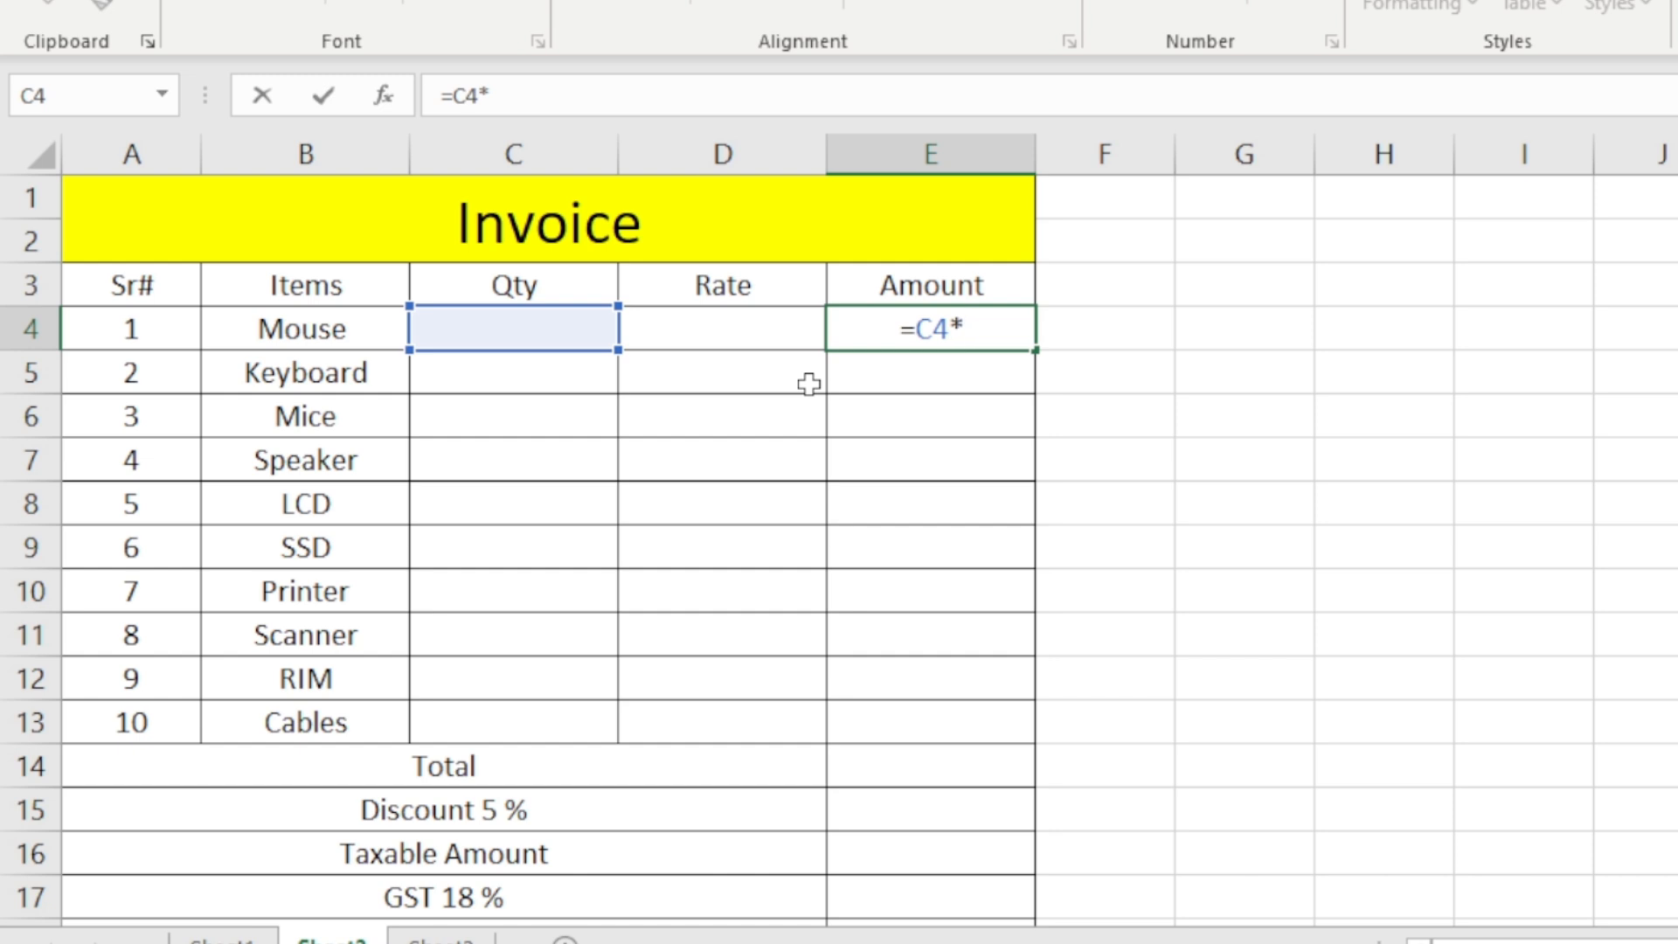
{"action": "left_click", "coordinate": [776, 334]}
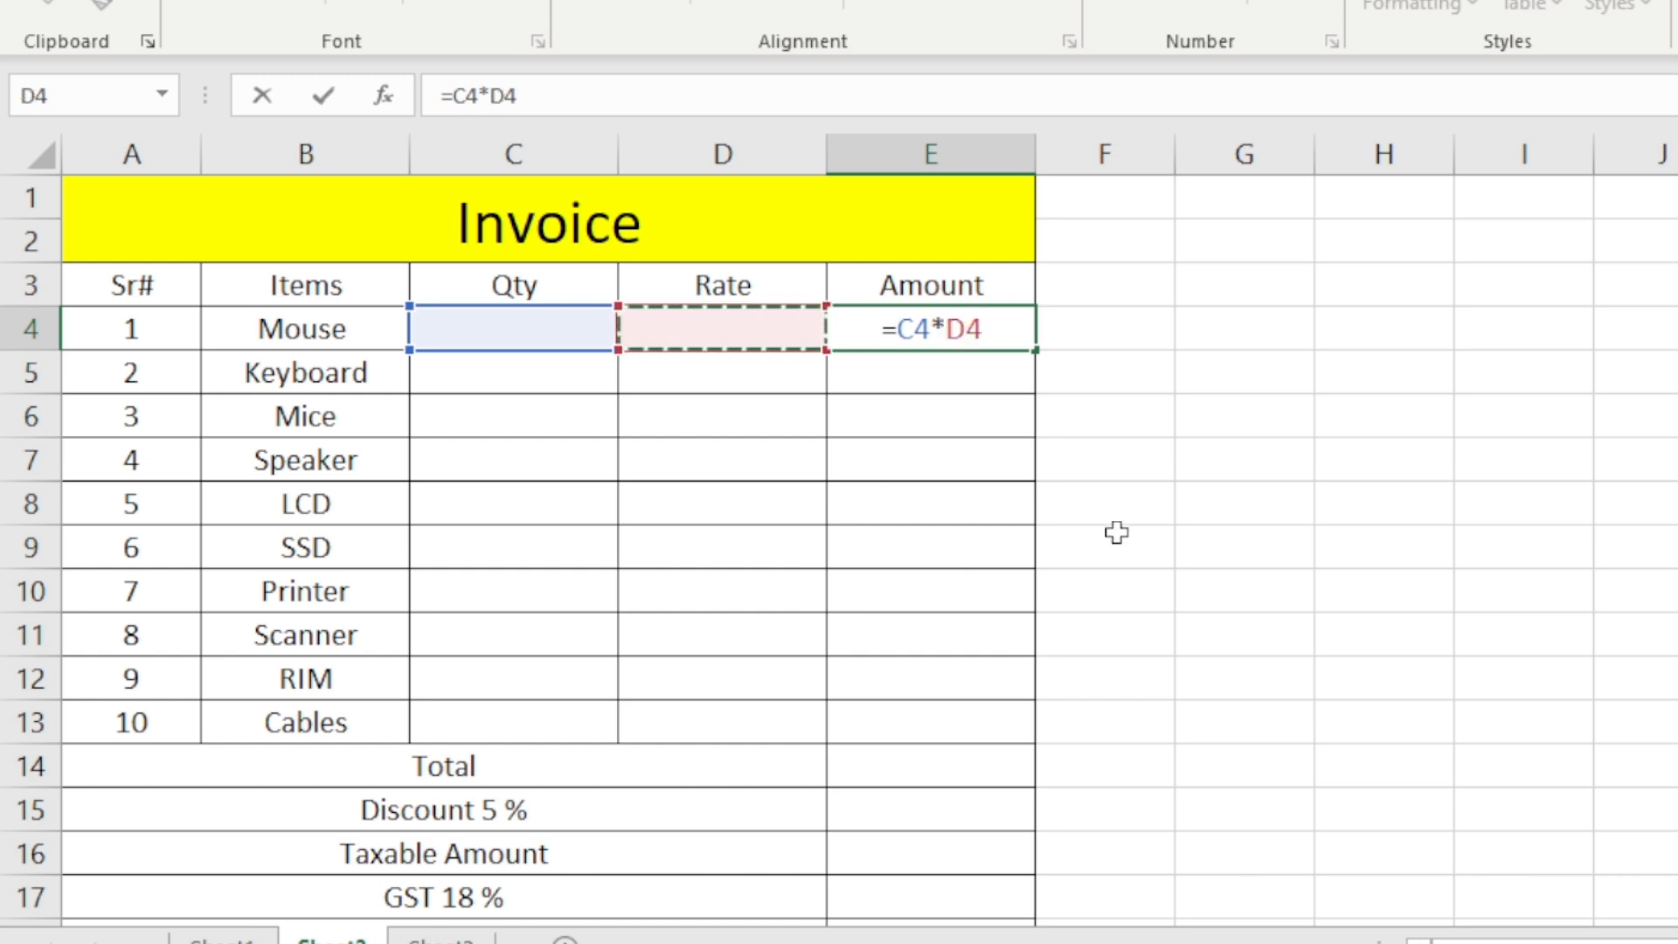
{"action": "key", "text": "Return"}
Step: Copy the amount formula from E4 down through E13 for all ten items
{"action": "left_click", "coordinate": [924, 325]}
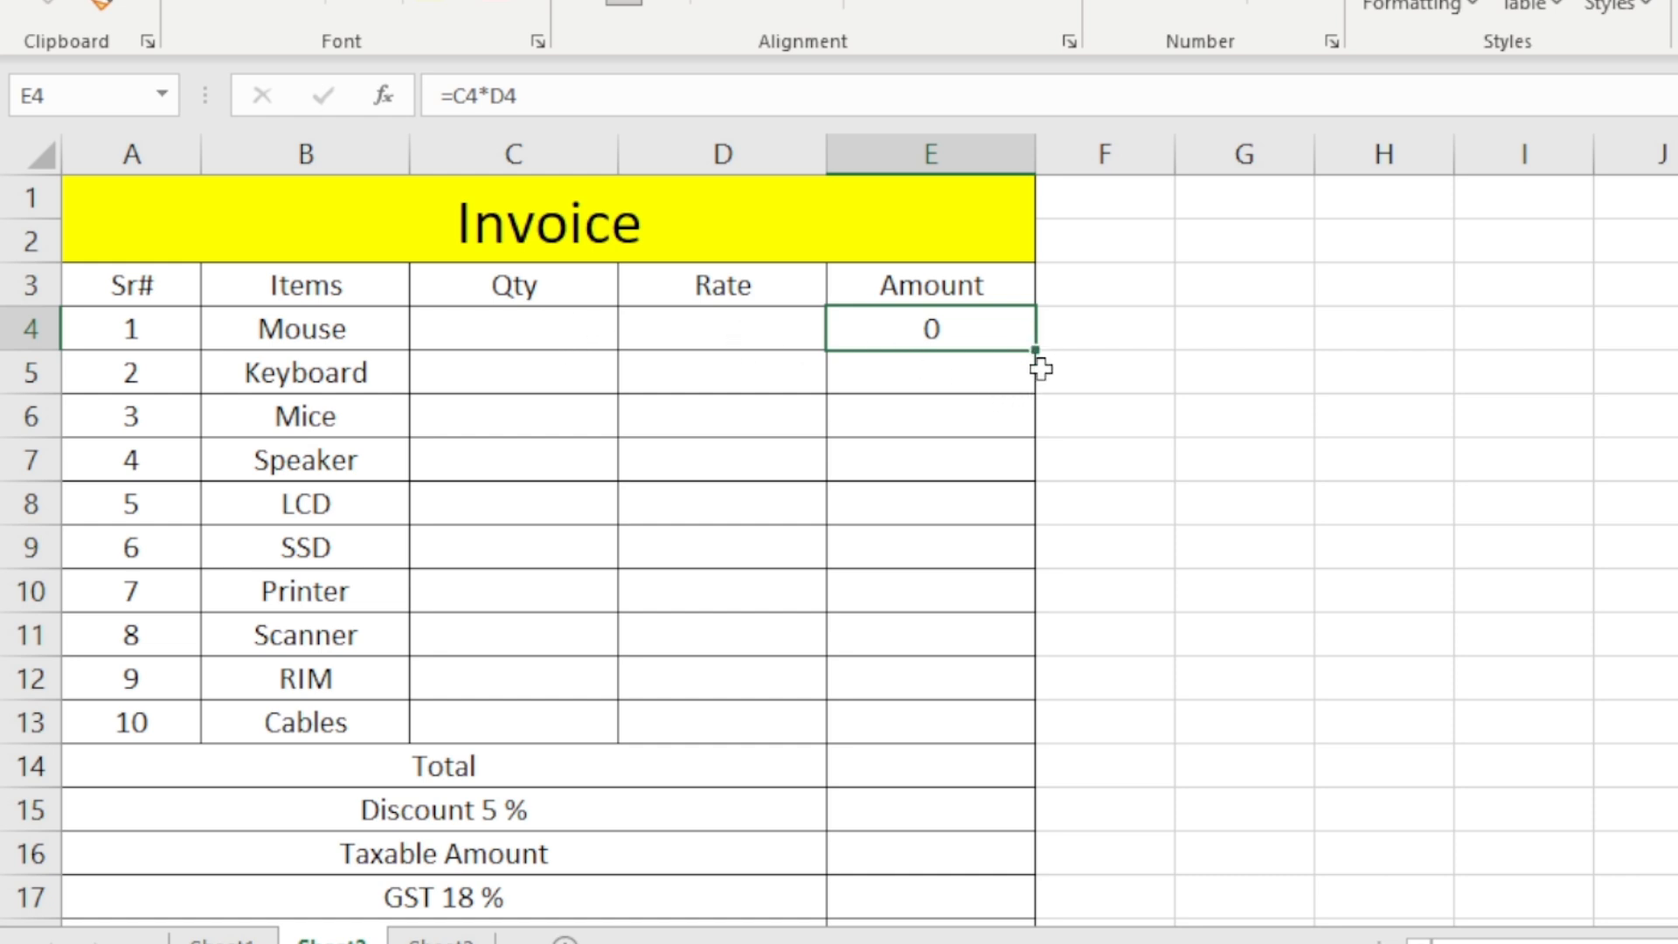
{"action": "left_click_drag", "start_coordinate": [1037, 350], "coordinate": [1043, 726]}
{"action": "left_click", "coordinate": [1421, 689]}
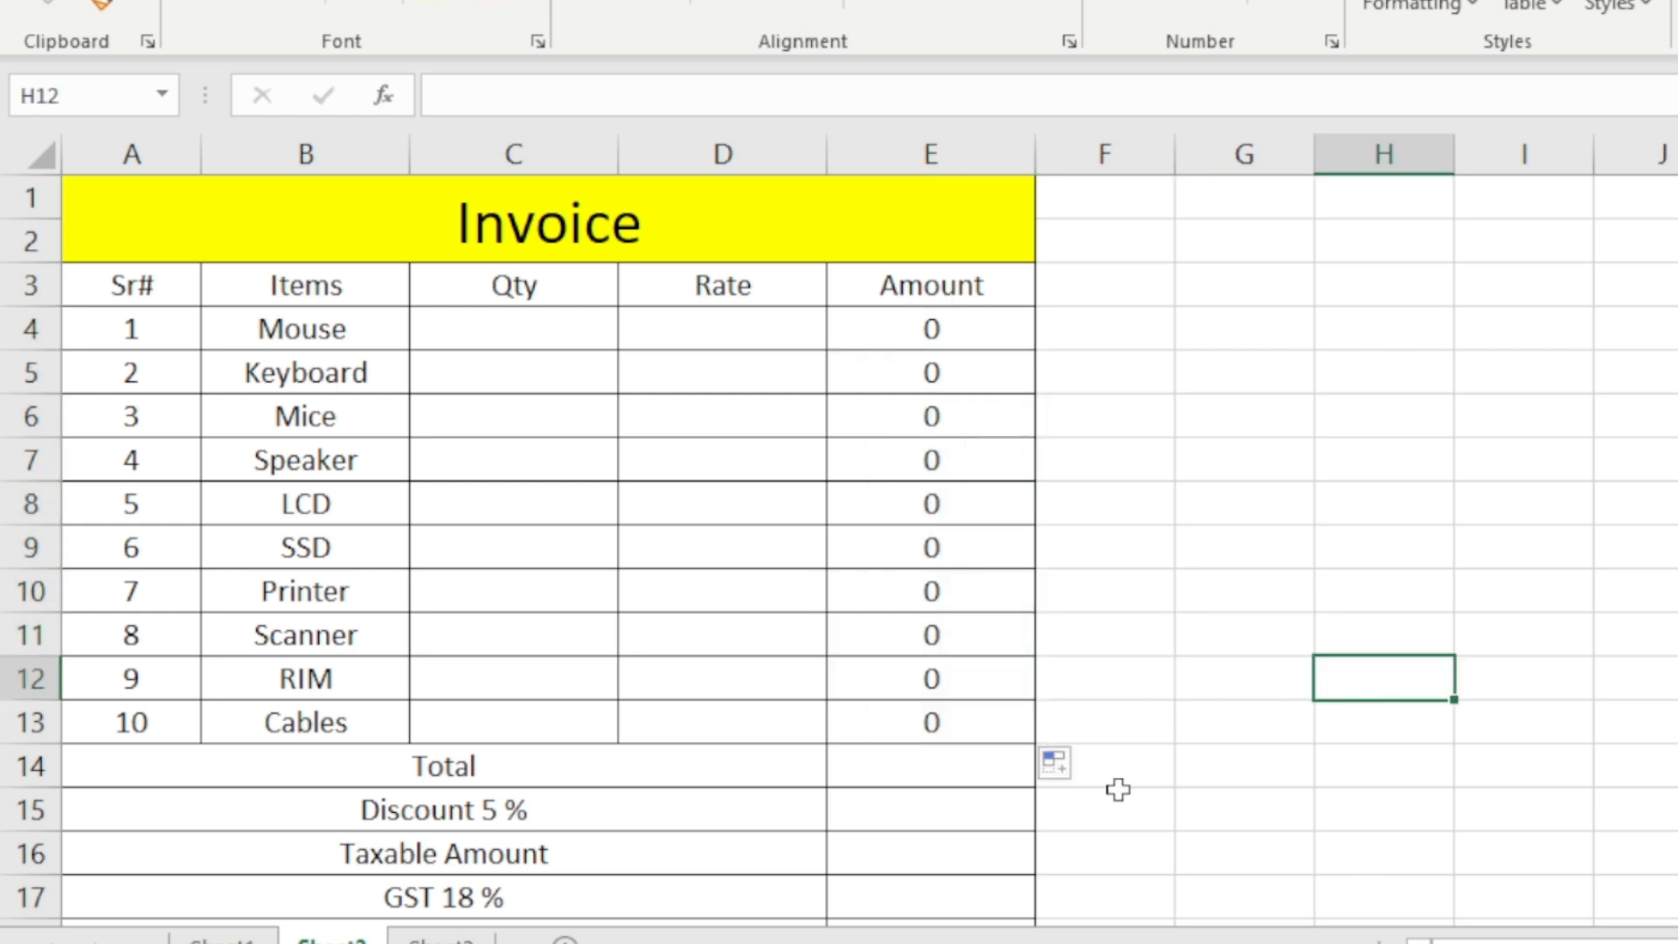
Step: Enter the formula =sum(E4:E13) in E14 to total the amounts of all ten items
{"action": "scroll", "coordinate": [1068, 798], "scroll_direction": "down", "scroll_amount": 1}
{"action": "scroll", "coordinate": [1072, 794], "scroll_direction": "up", "scroll_amount": 1}
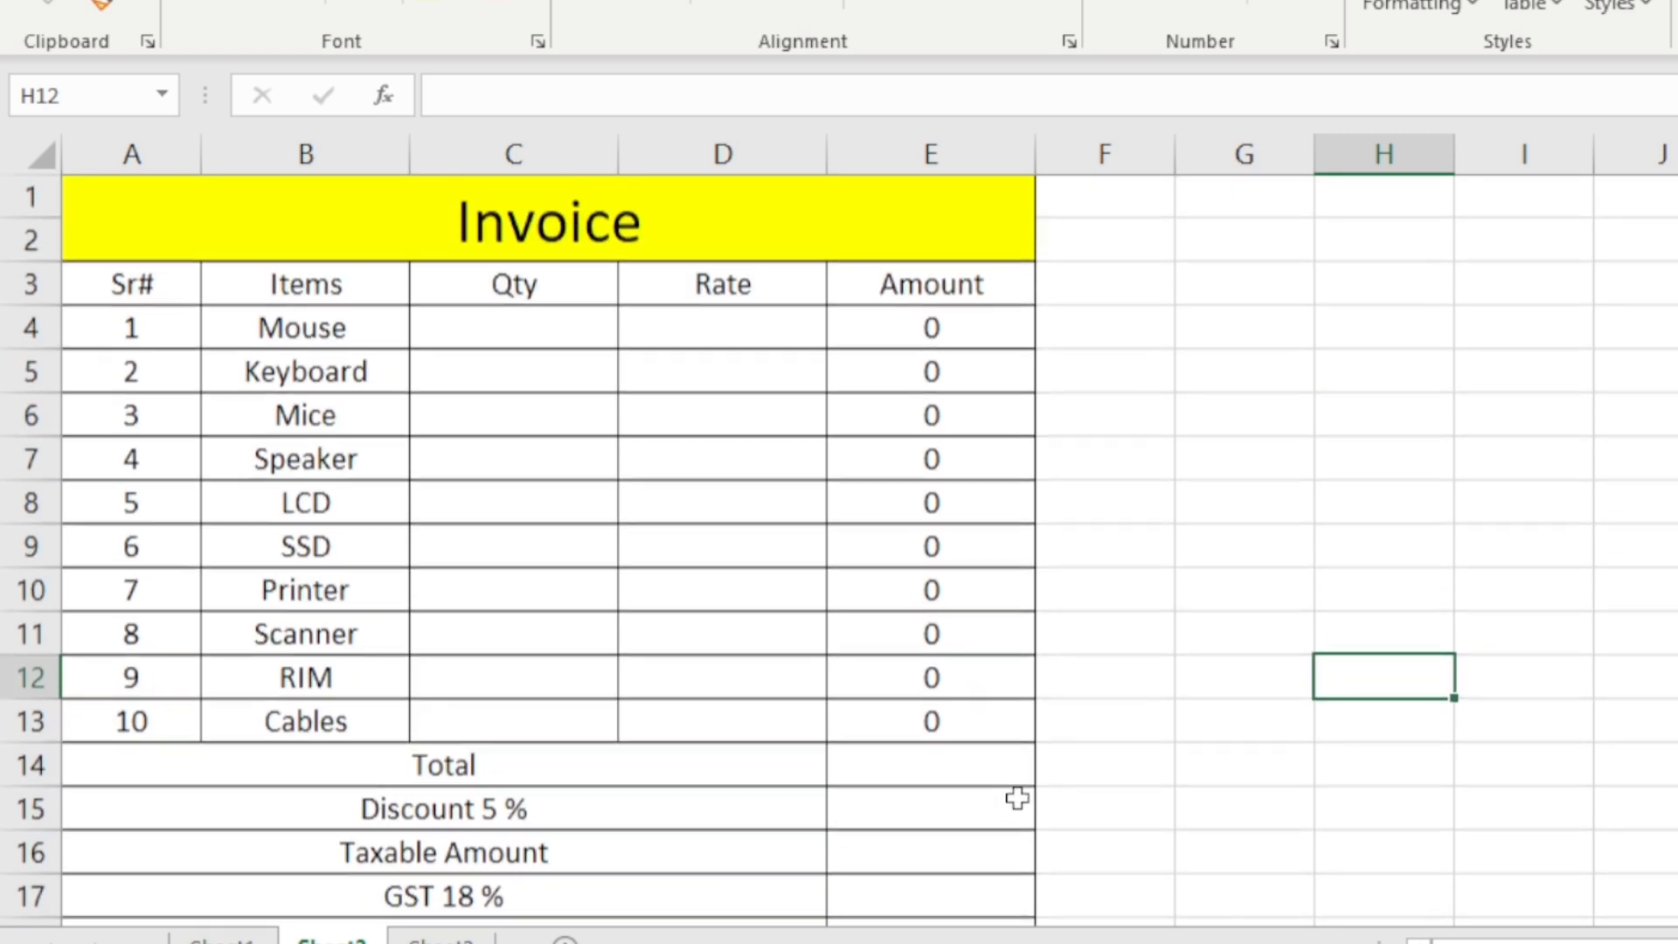
{"action": "scroll", "coordinate": [1068, 795], "scroll_direction": "down", "scroll_amount": 1}
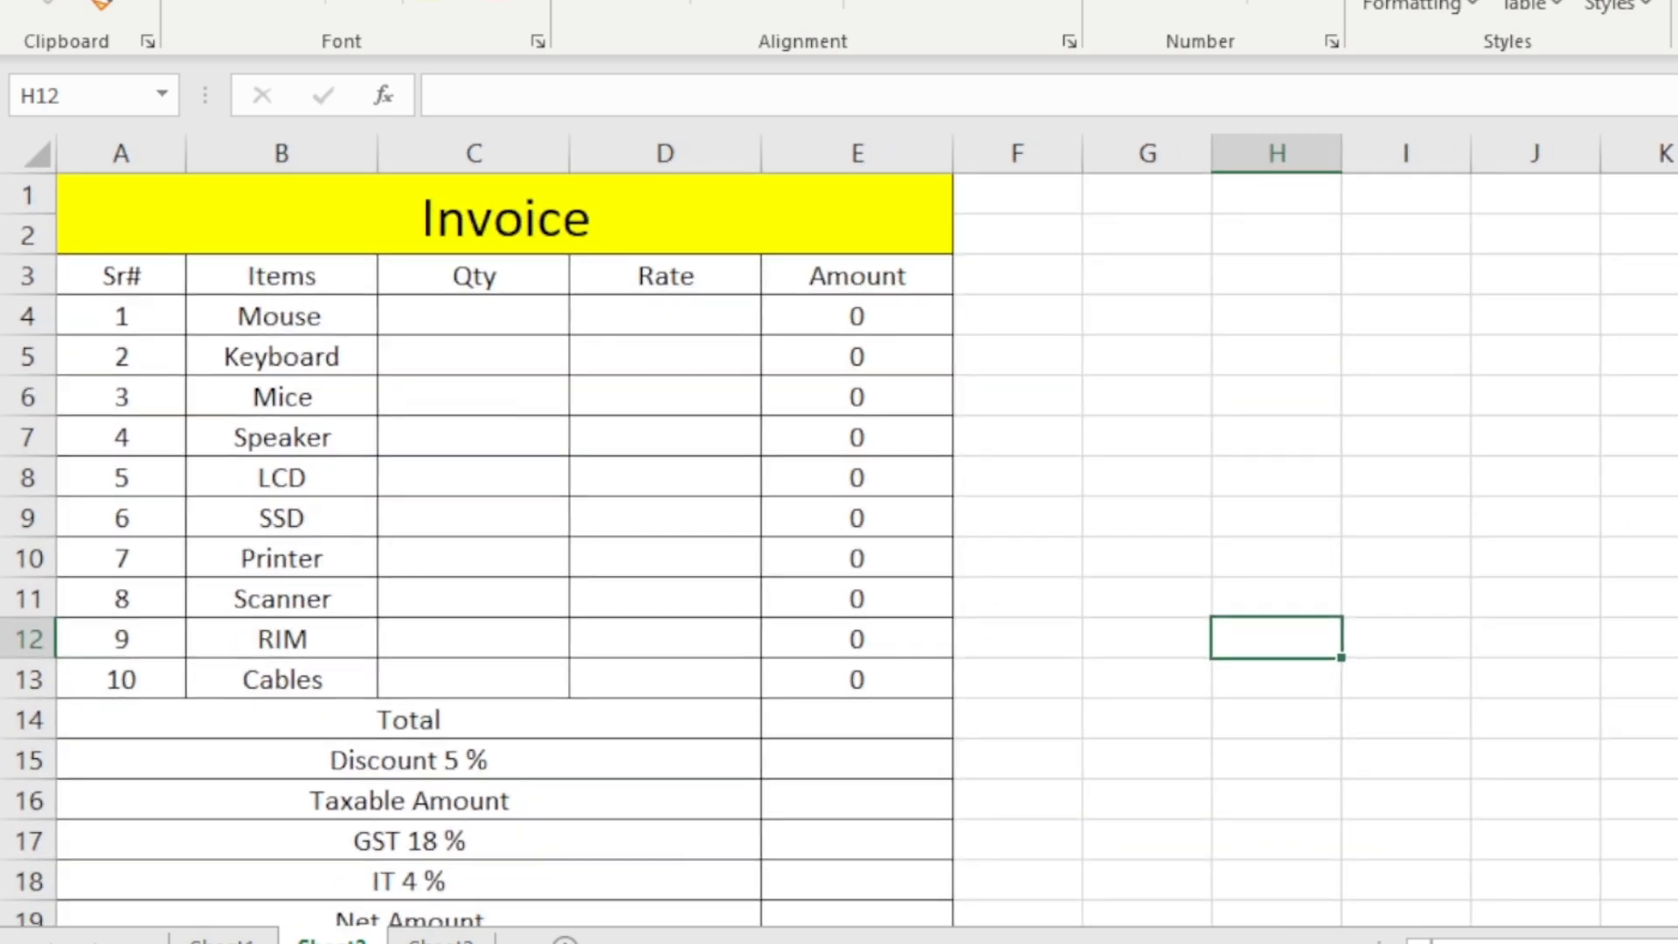
{"action": "left_click", "coordinate": [801, 732]}
{"action": "type", "text": "="}
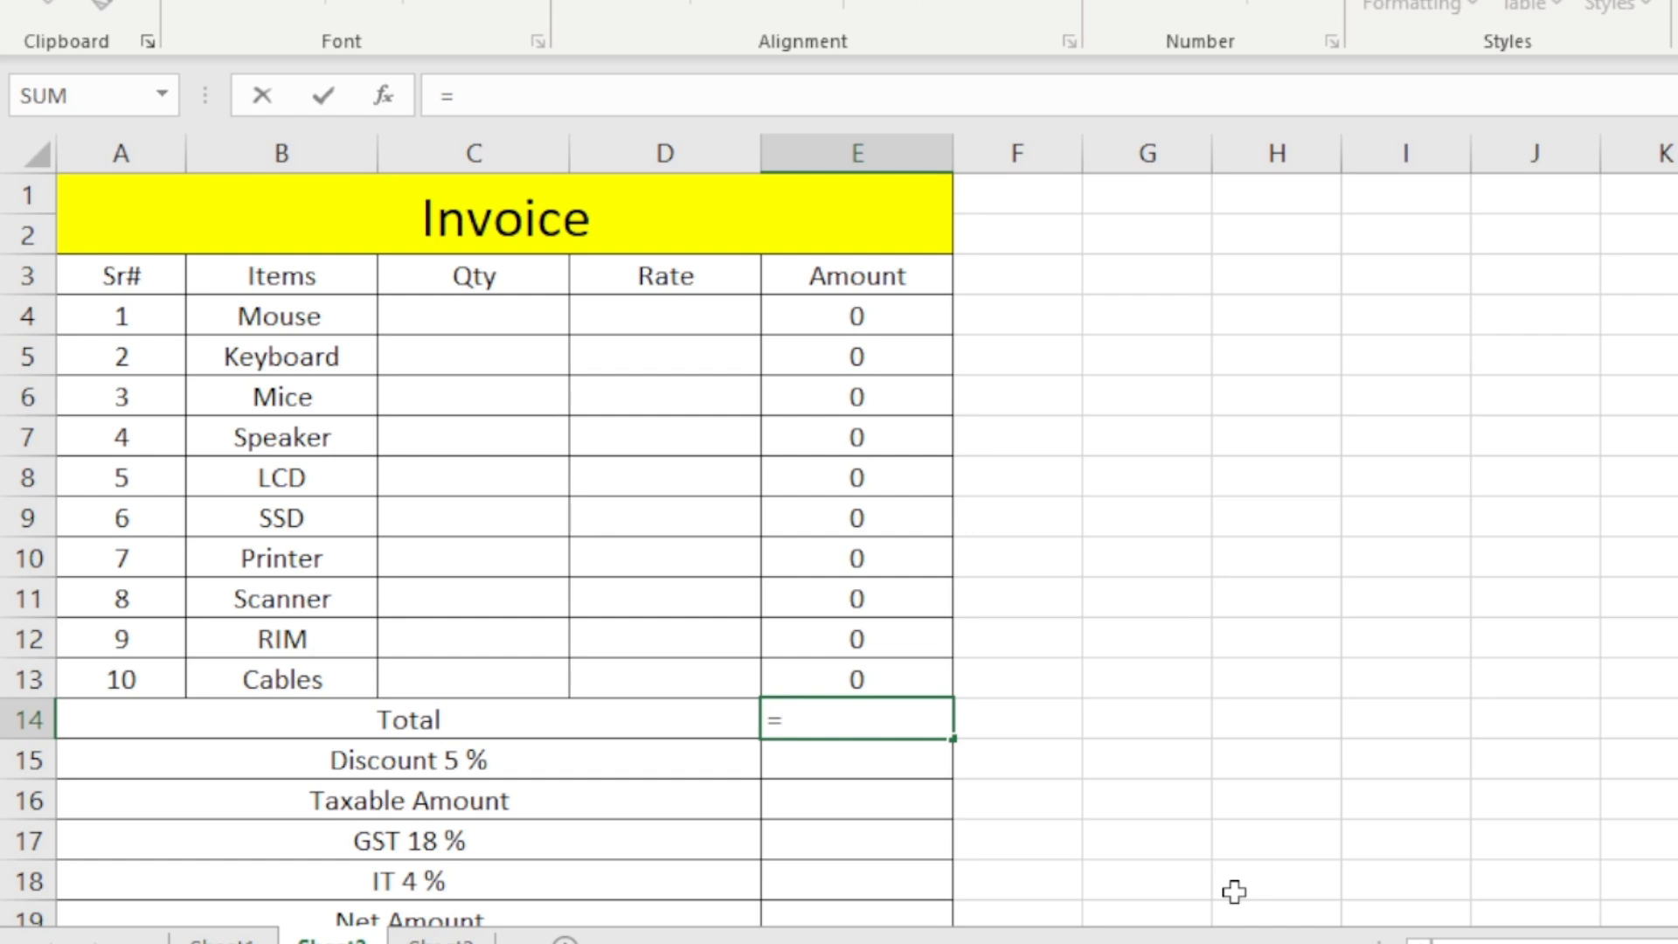
{"action": "type", "text": "sum"}
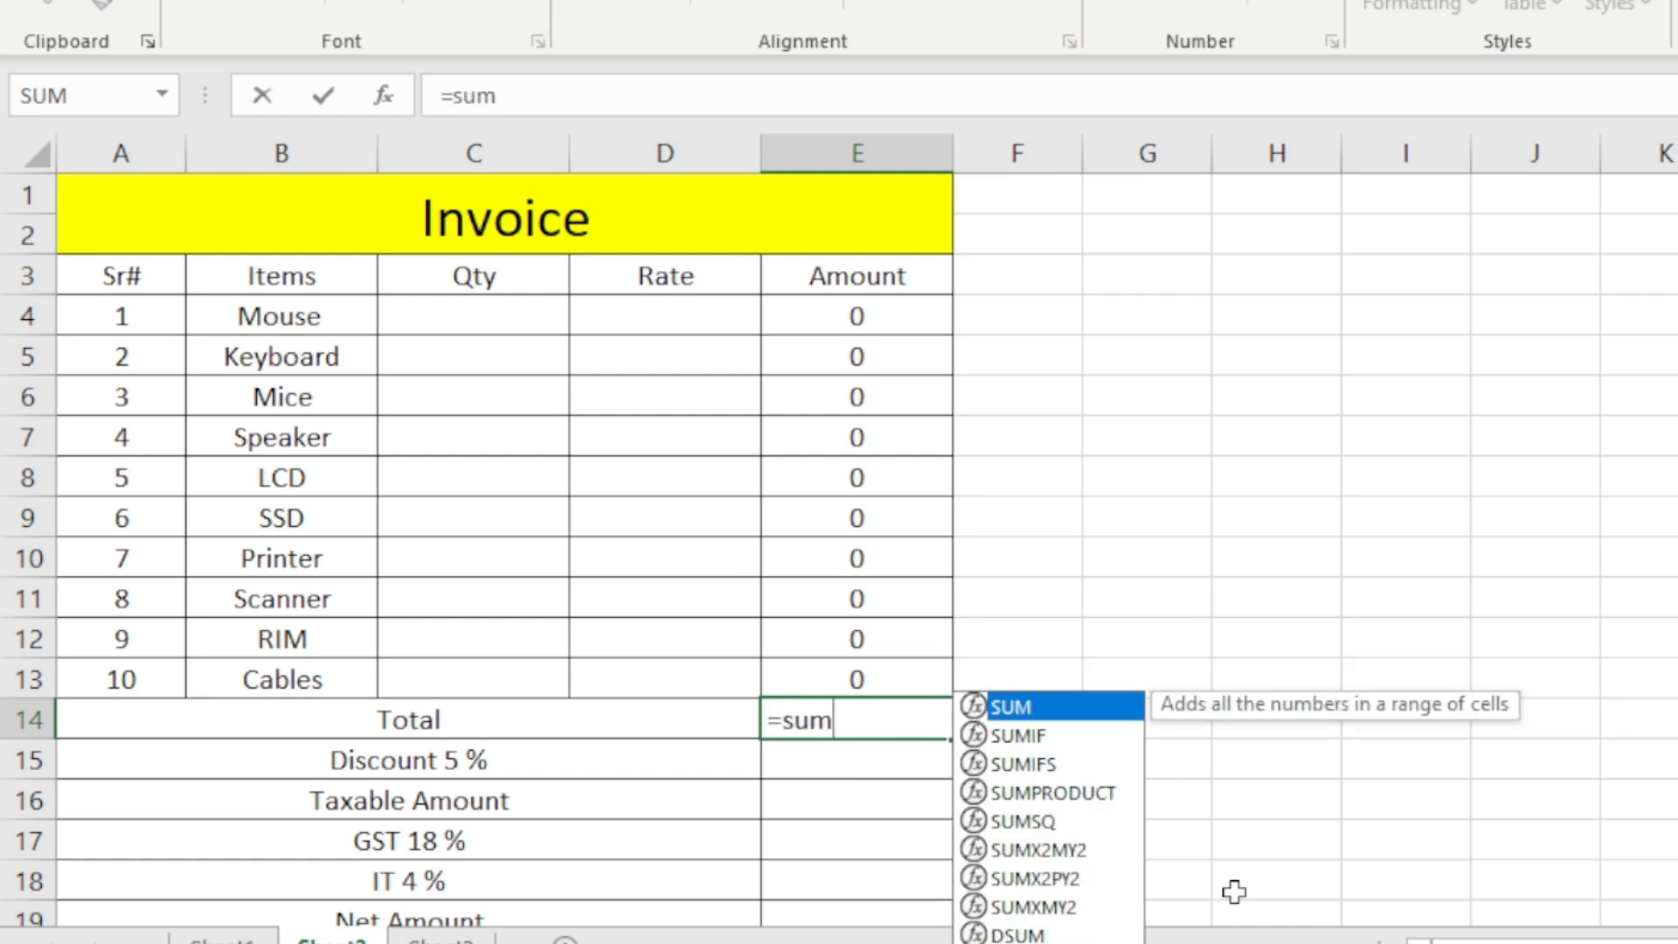
{"action": "type", "text": "("}
{"action": "left_click_drag", "start_coordinate": [869, 329], "coordinate": [872, 669]}
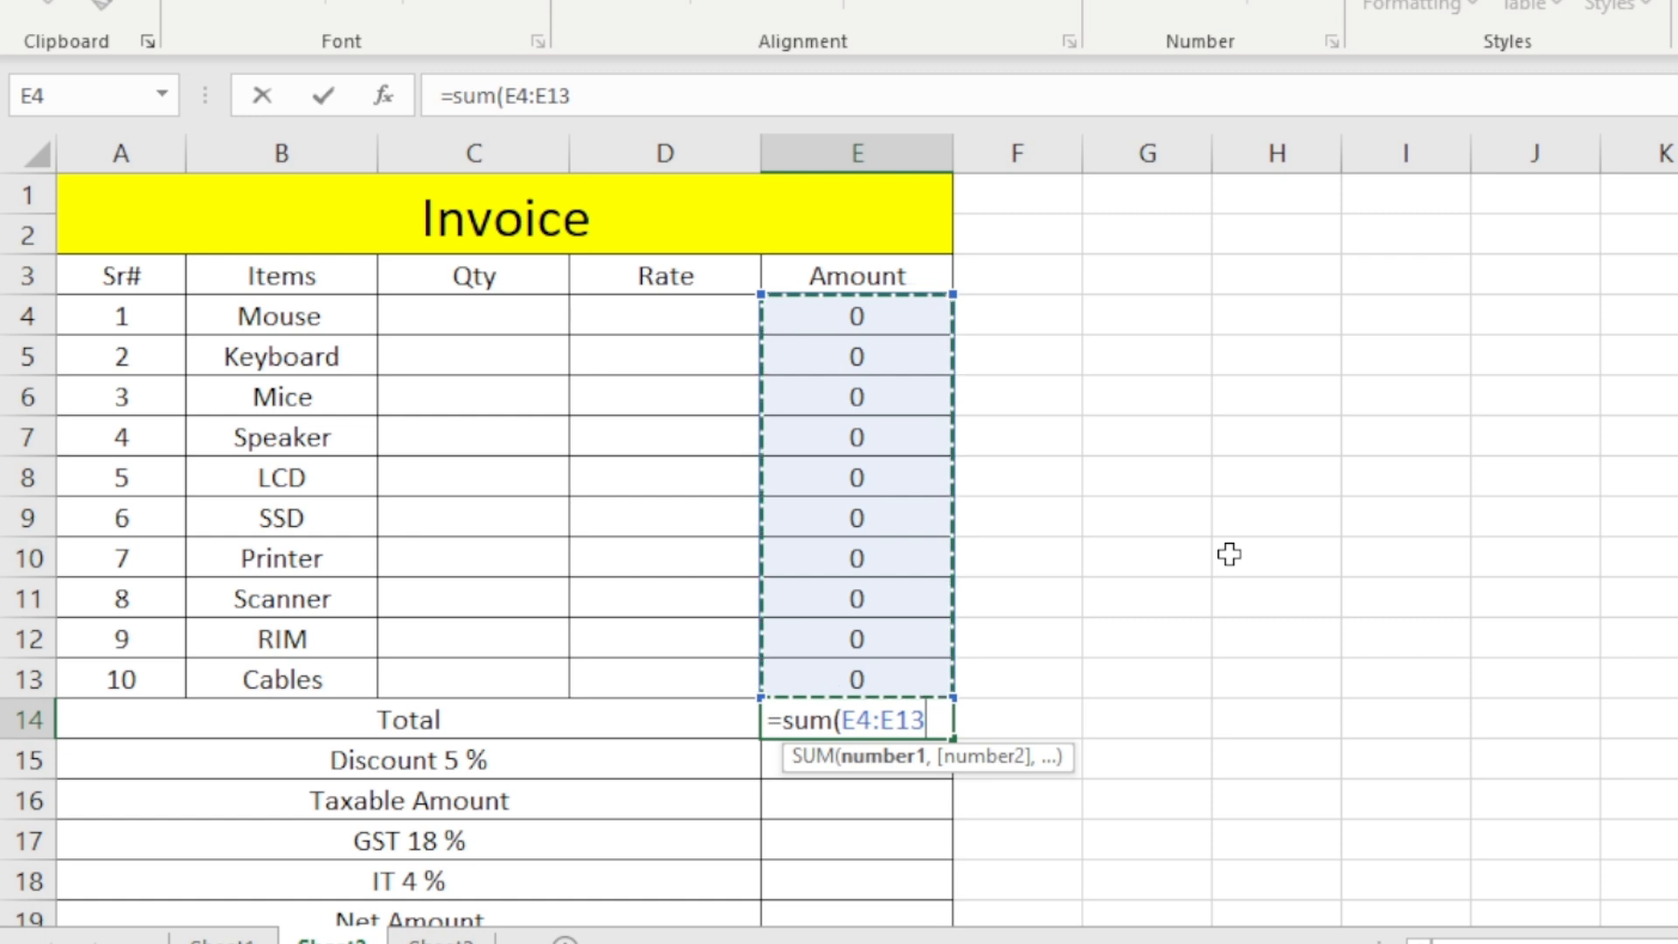
{"action": "type", "text": ")"}
{"action": "key", "text": "Return"}
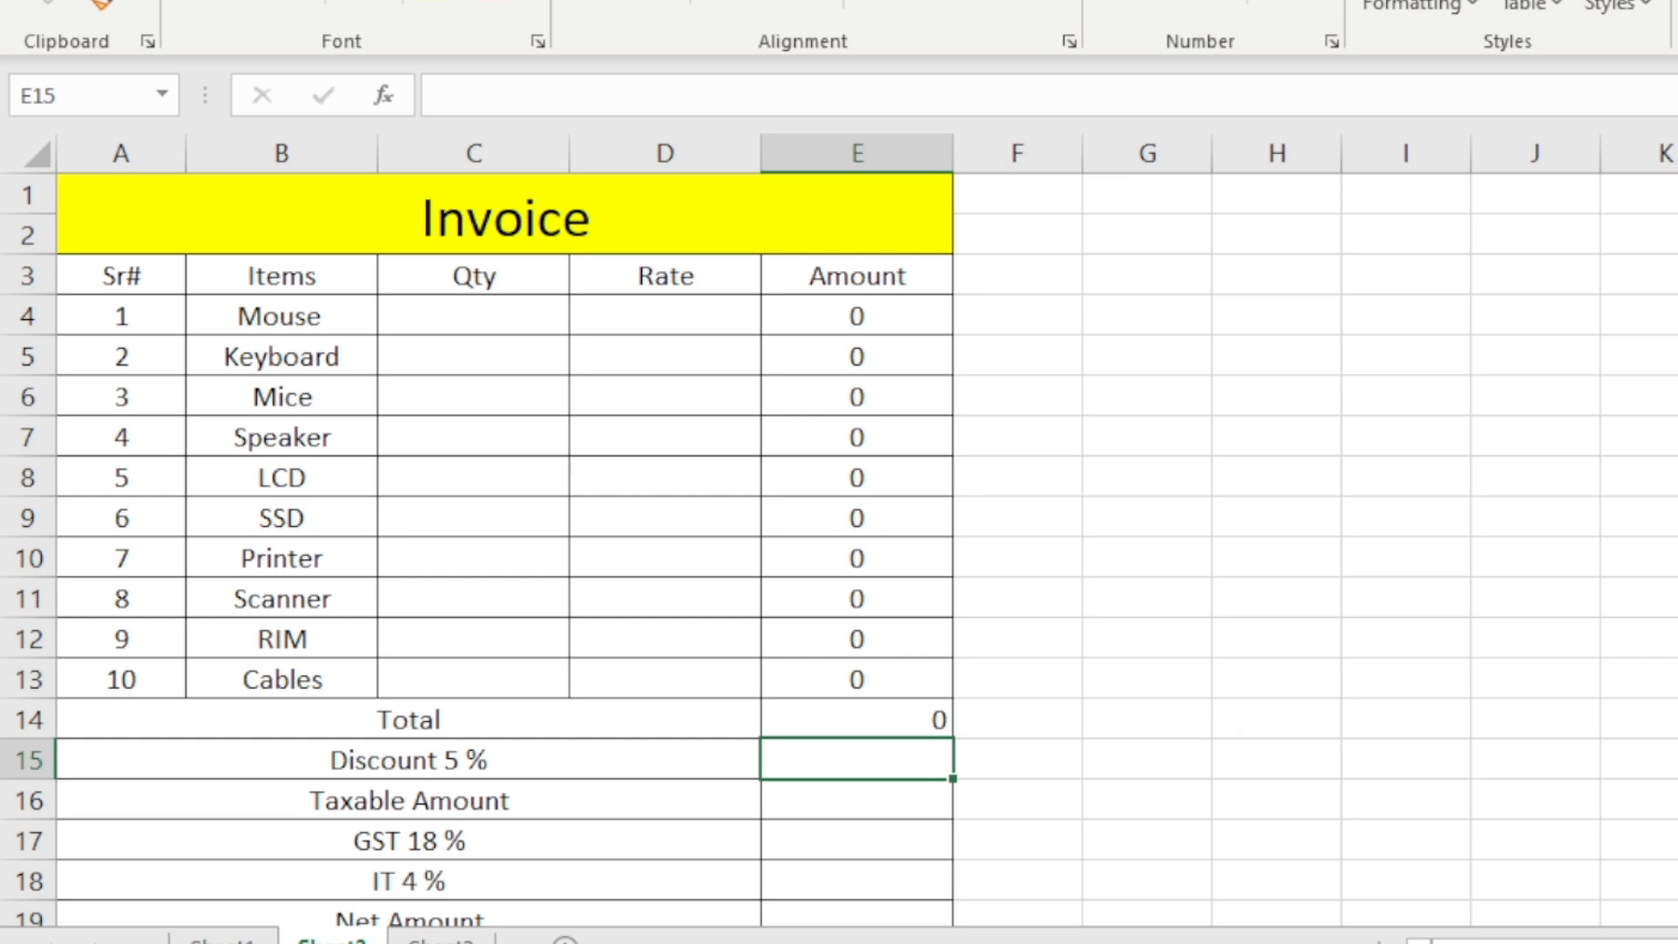
Step: Enter the formula =E14*5/100 in E15 to calculate the 5 % discount on the total
{"action": "left_click_drag", "start_coordinate": [1660, 943], "coordinate": [1677, 943]}
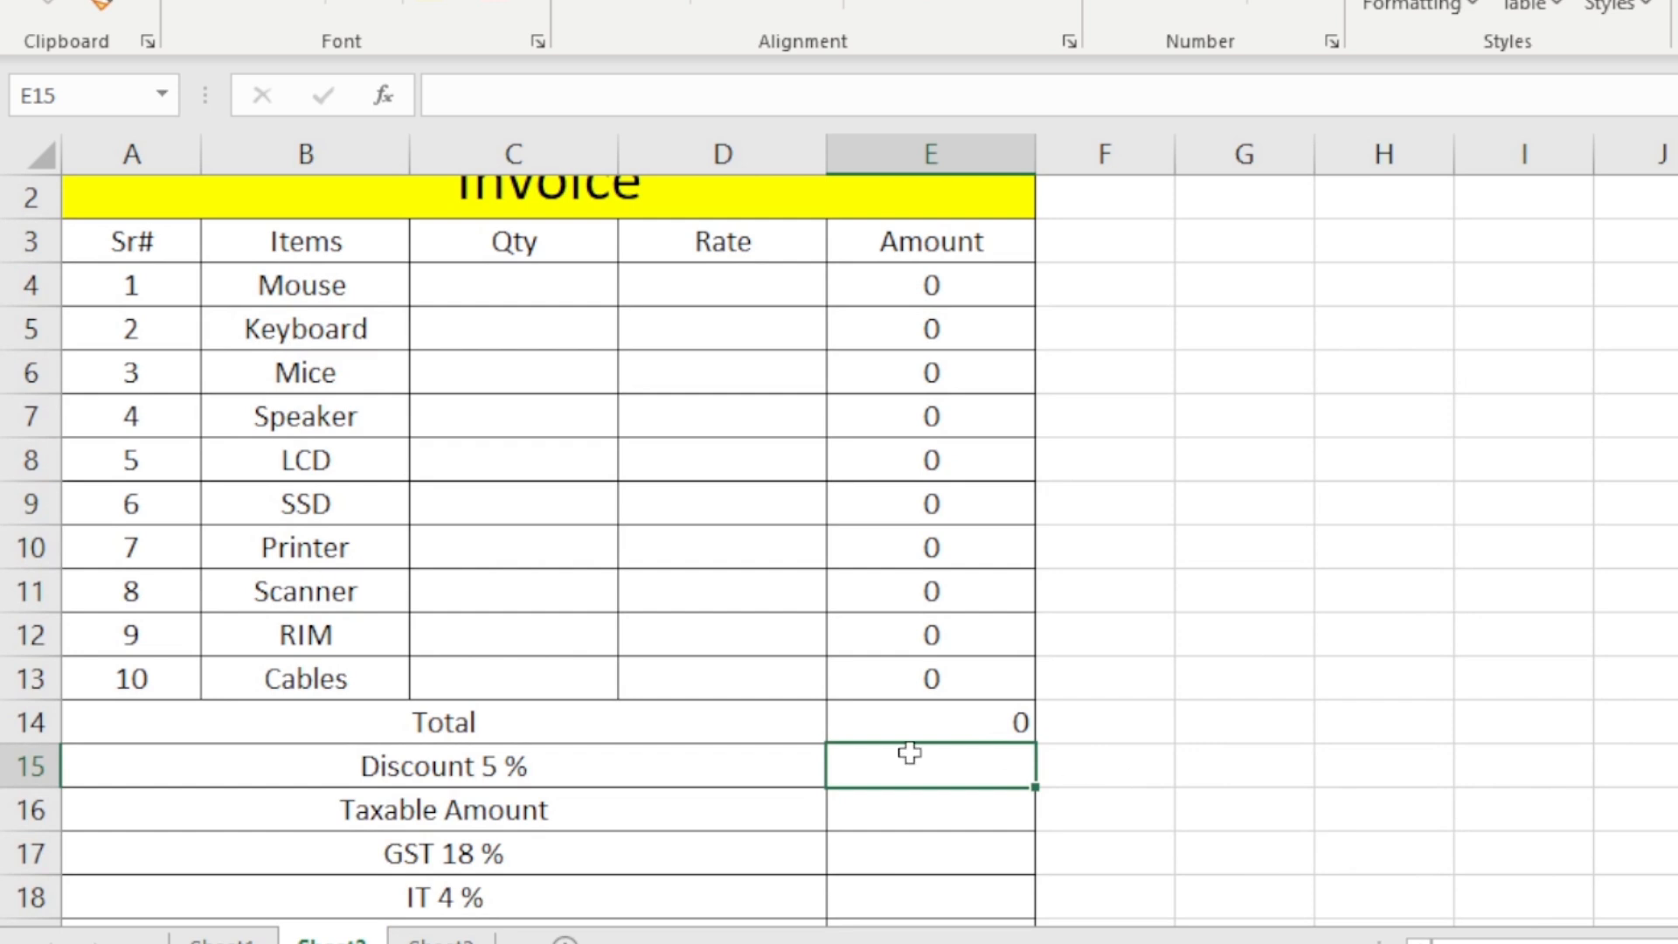
{"action": "type", "text": "="}
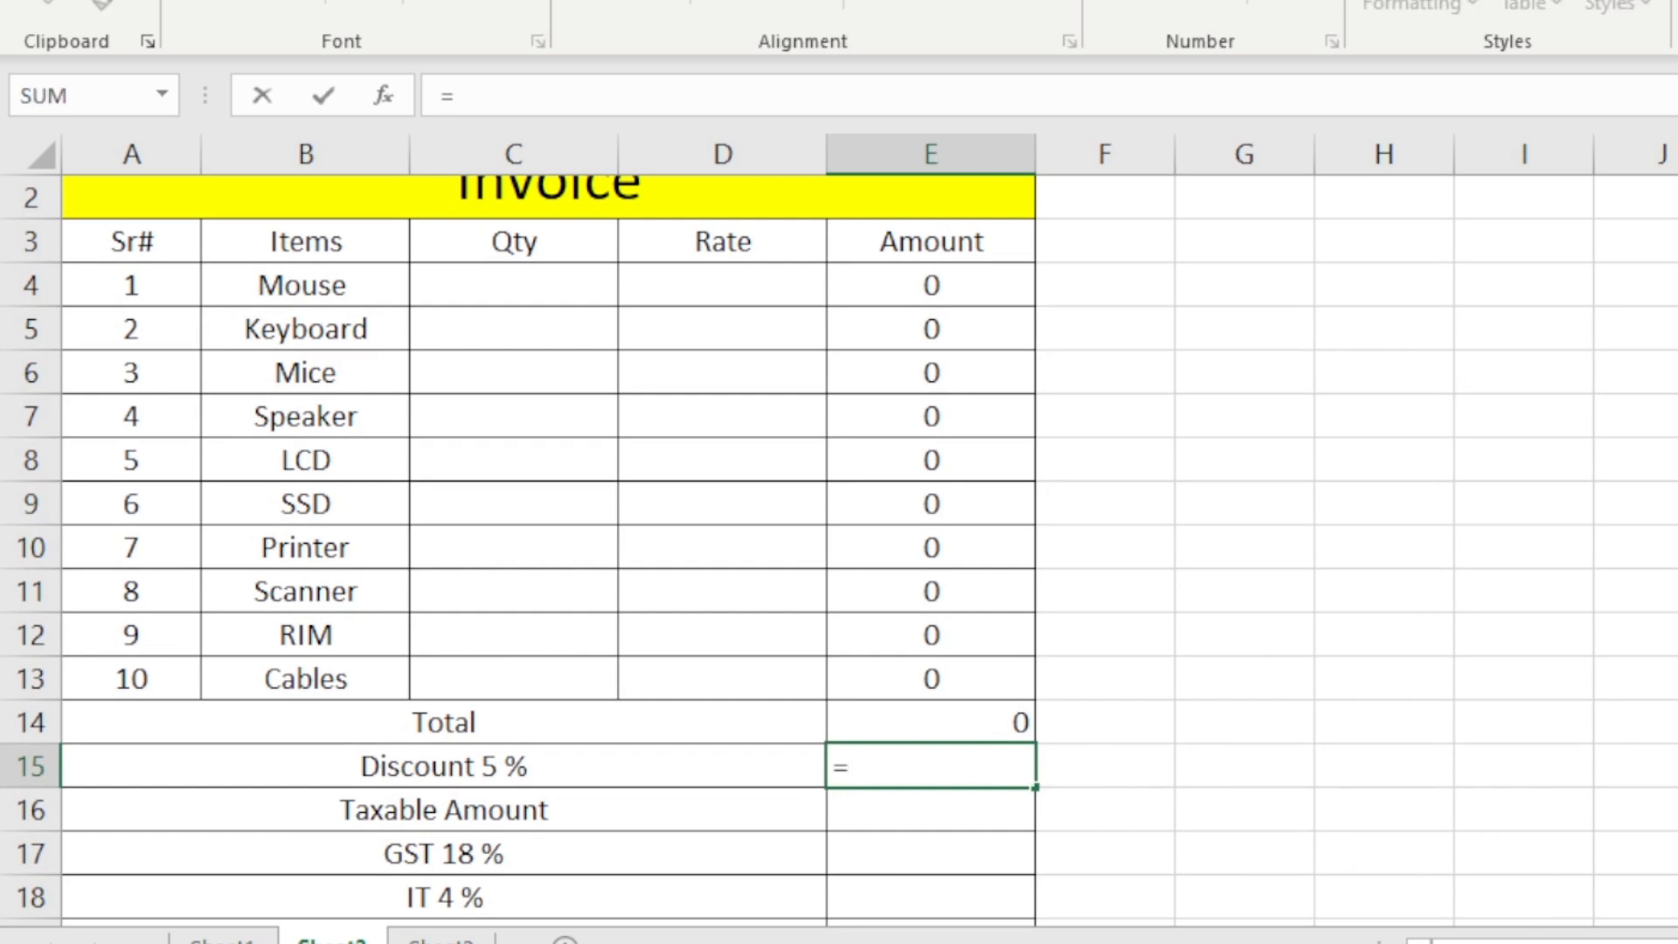
{"action": "left_click", "coordinate": [968, 721]}
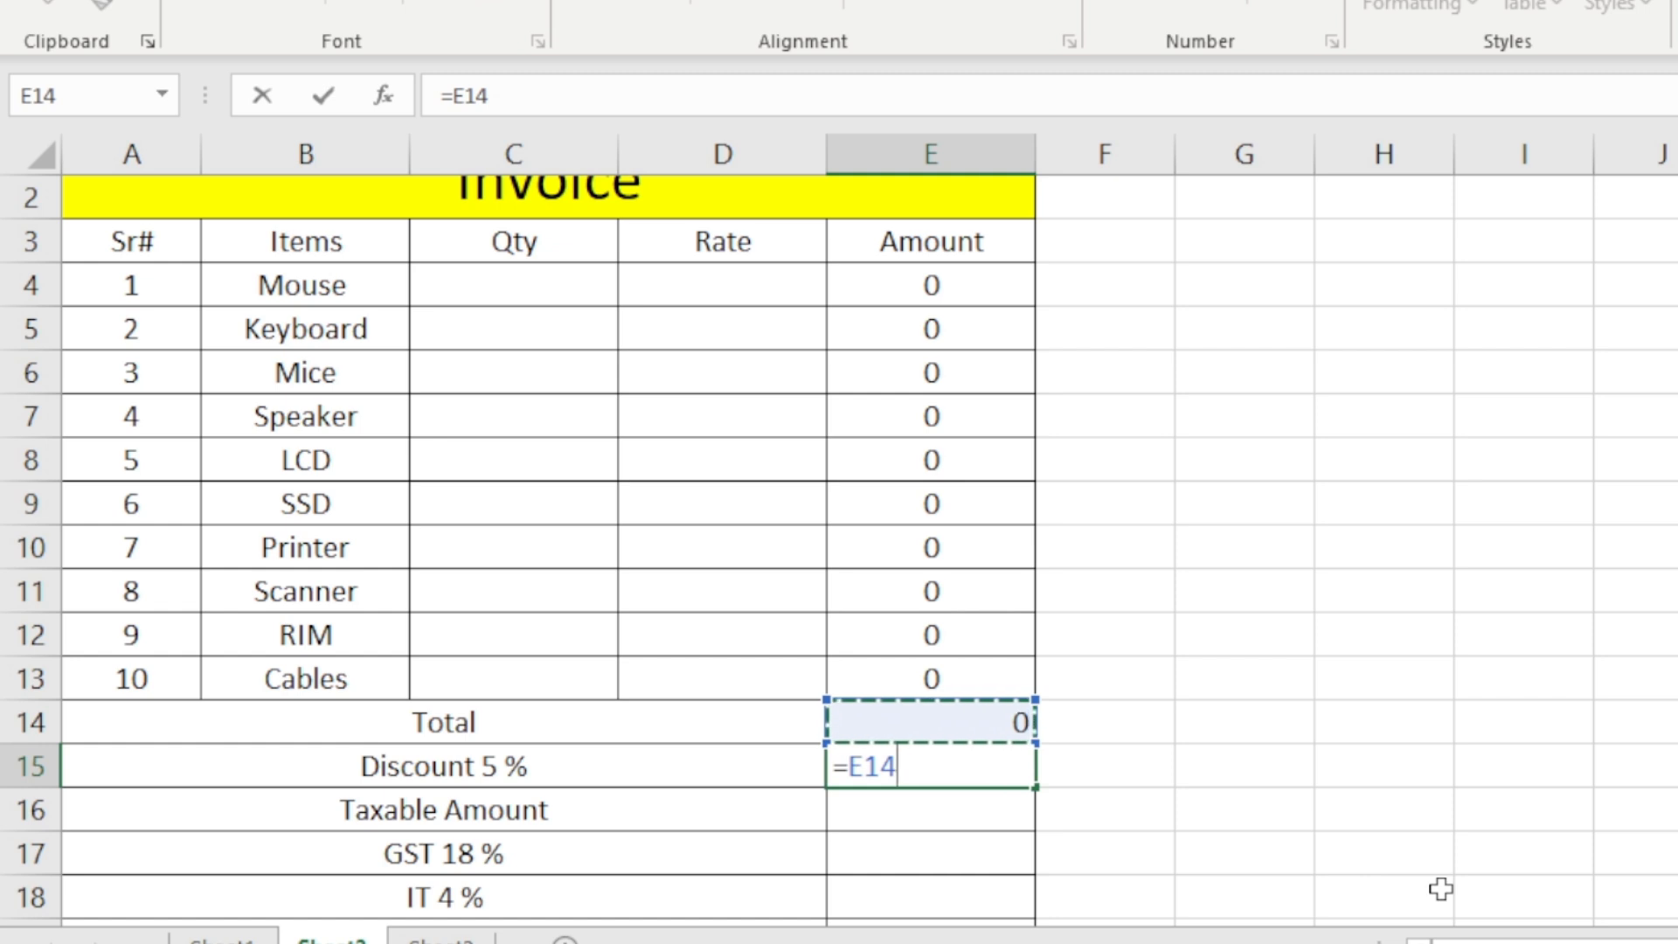
{"action": "type", "text": "*5"}
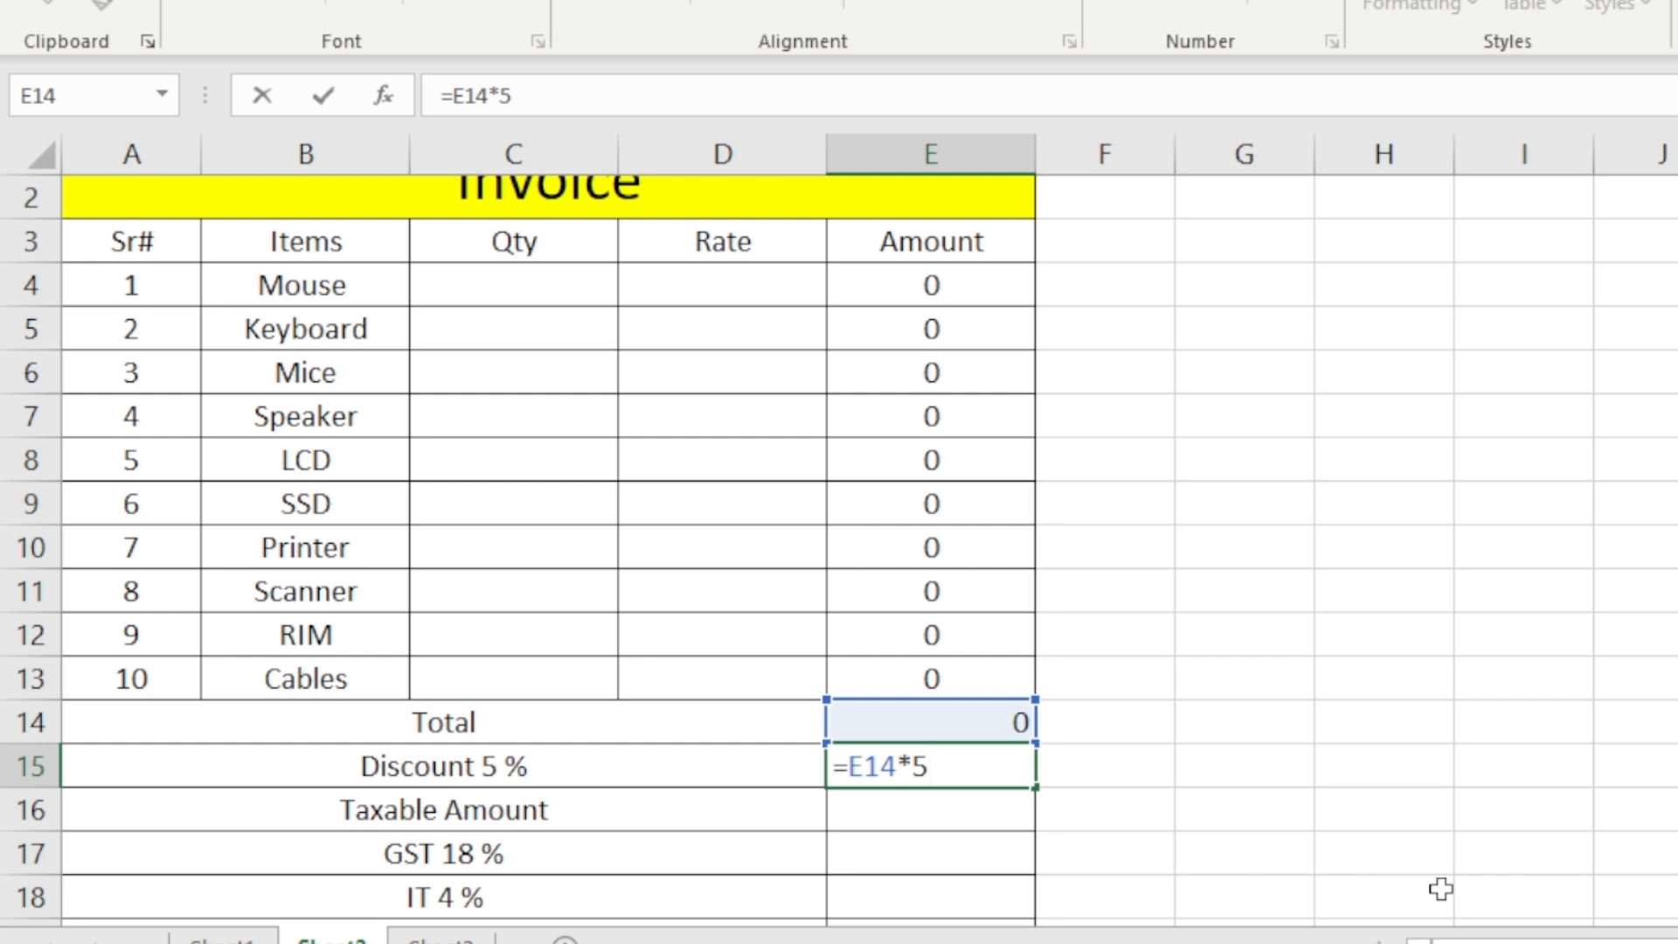
{"action": "type", "text": "/100"}
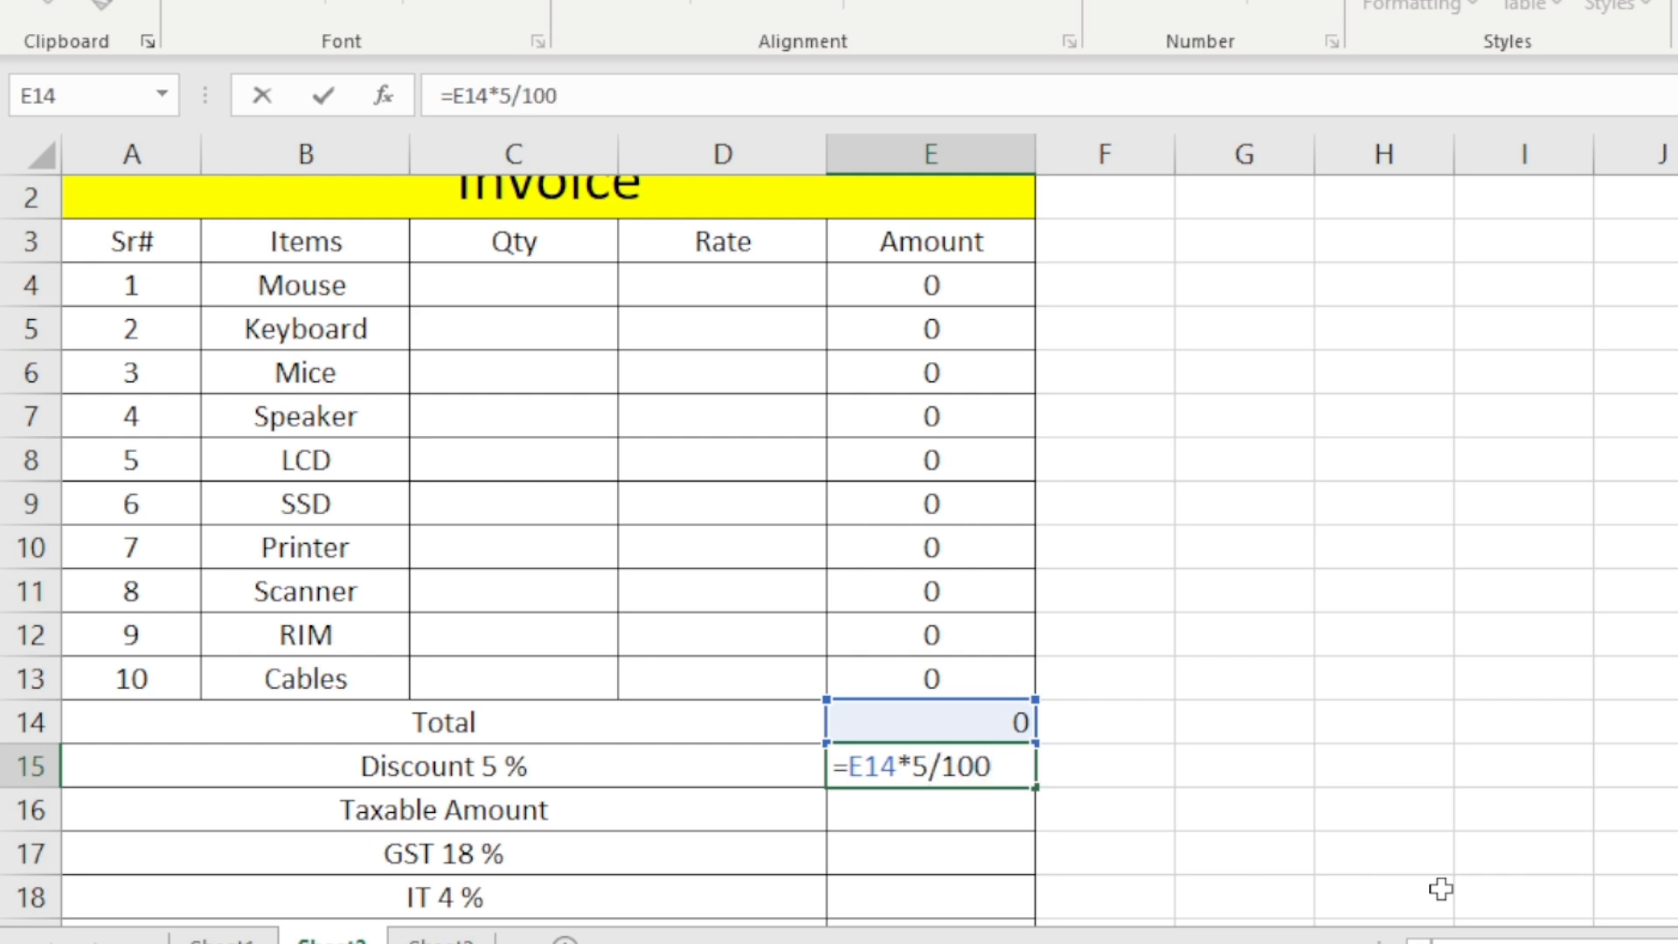
{"action": "key", "text": "Return"}
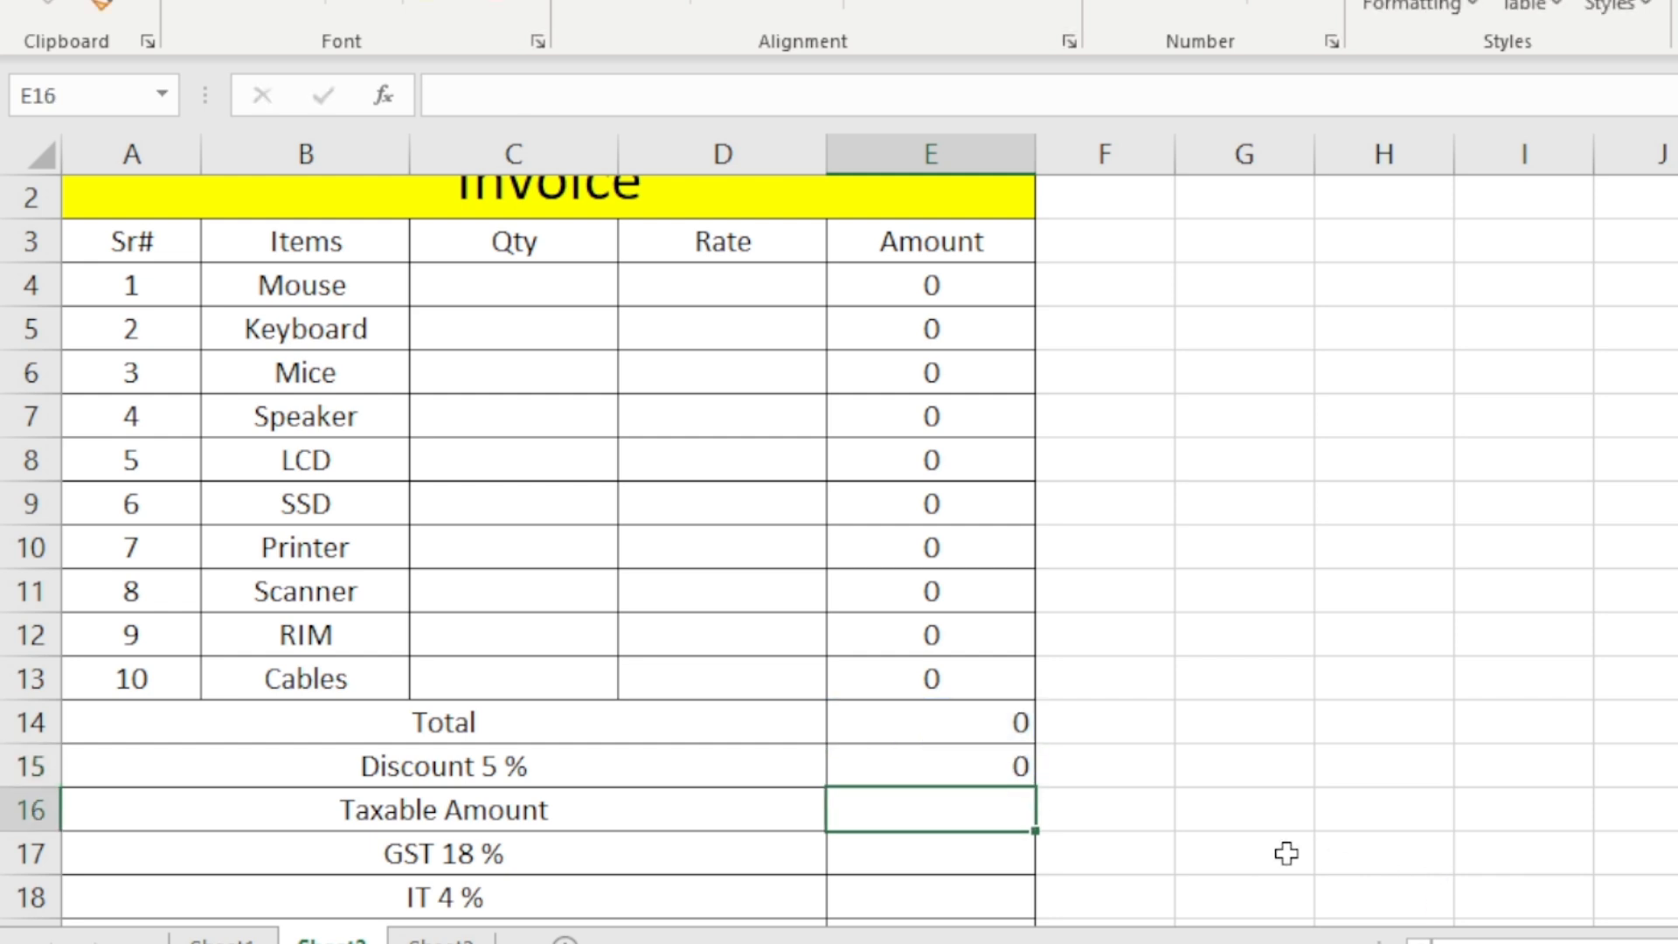
Step: Enter the formula =E14-E15 in E16 to get the taxable amount by subtracting the discount from the total
{"action": "scroll", "coordinate": [1127, 858], "scroll_direction": "down", "scroll_amount": 1}
{"action": "scroll", "coordinate": [1022, 841], "scroll_direction": "up", "scroll_amount": 1}
{"action": "type", "text": "="}
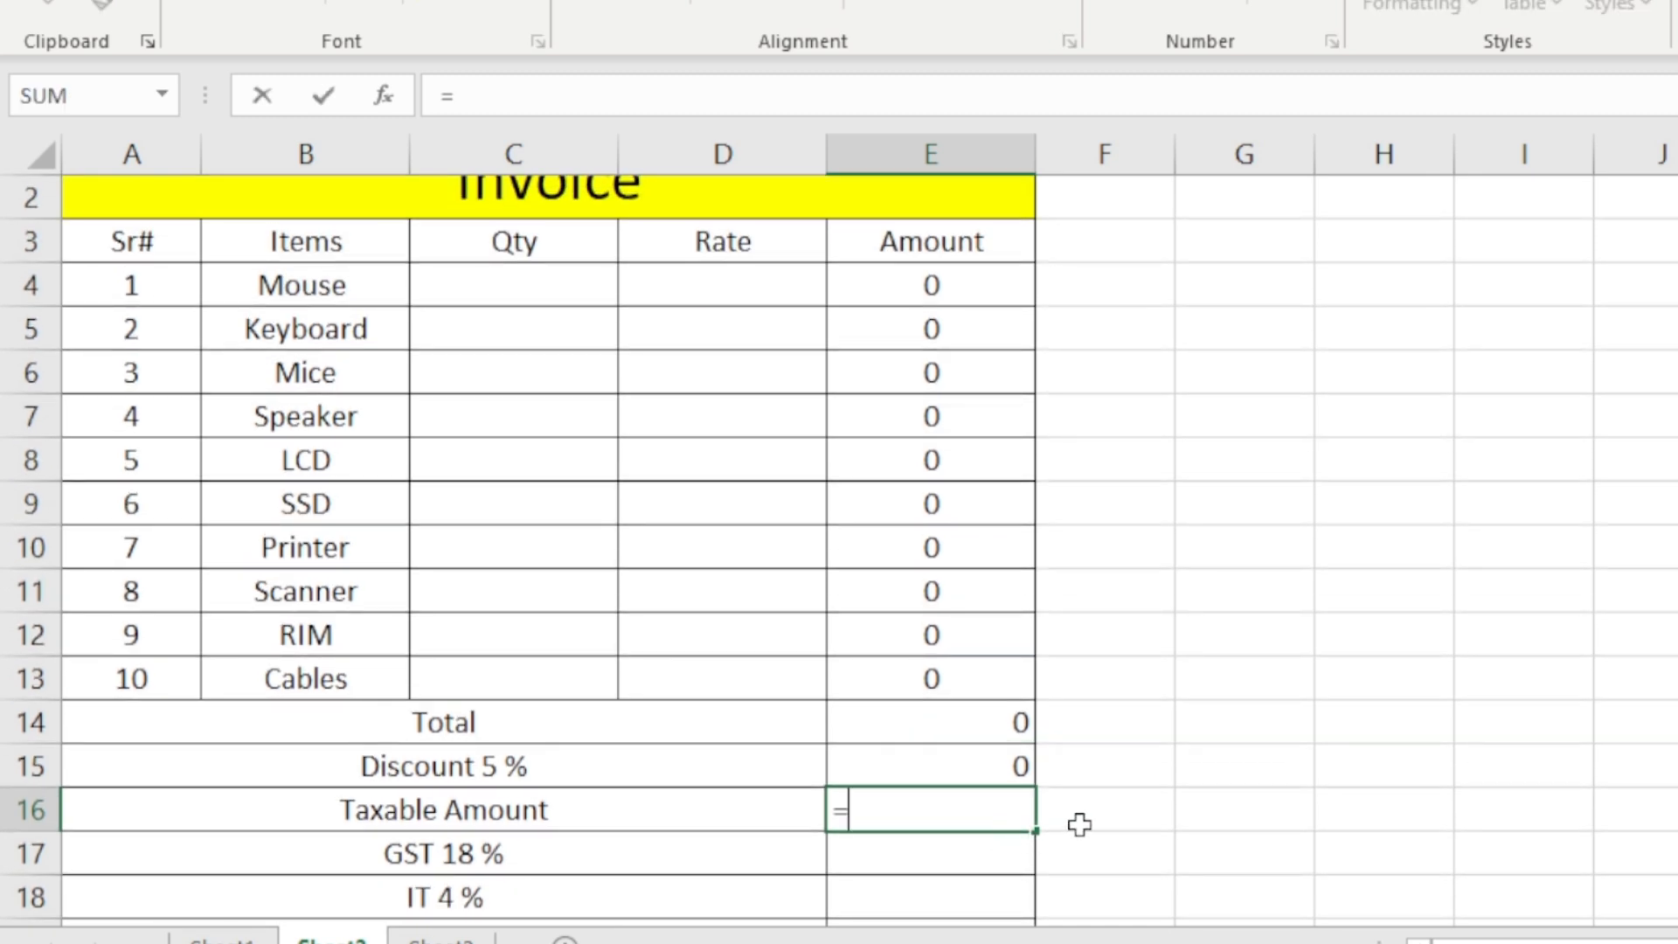
{"action": "left_click", "coordinate": [912, 731]}
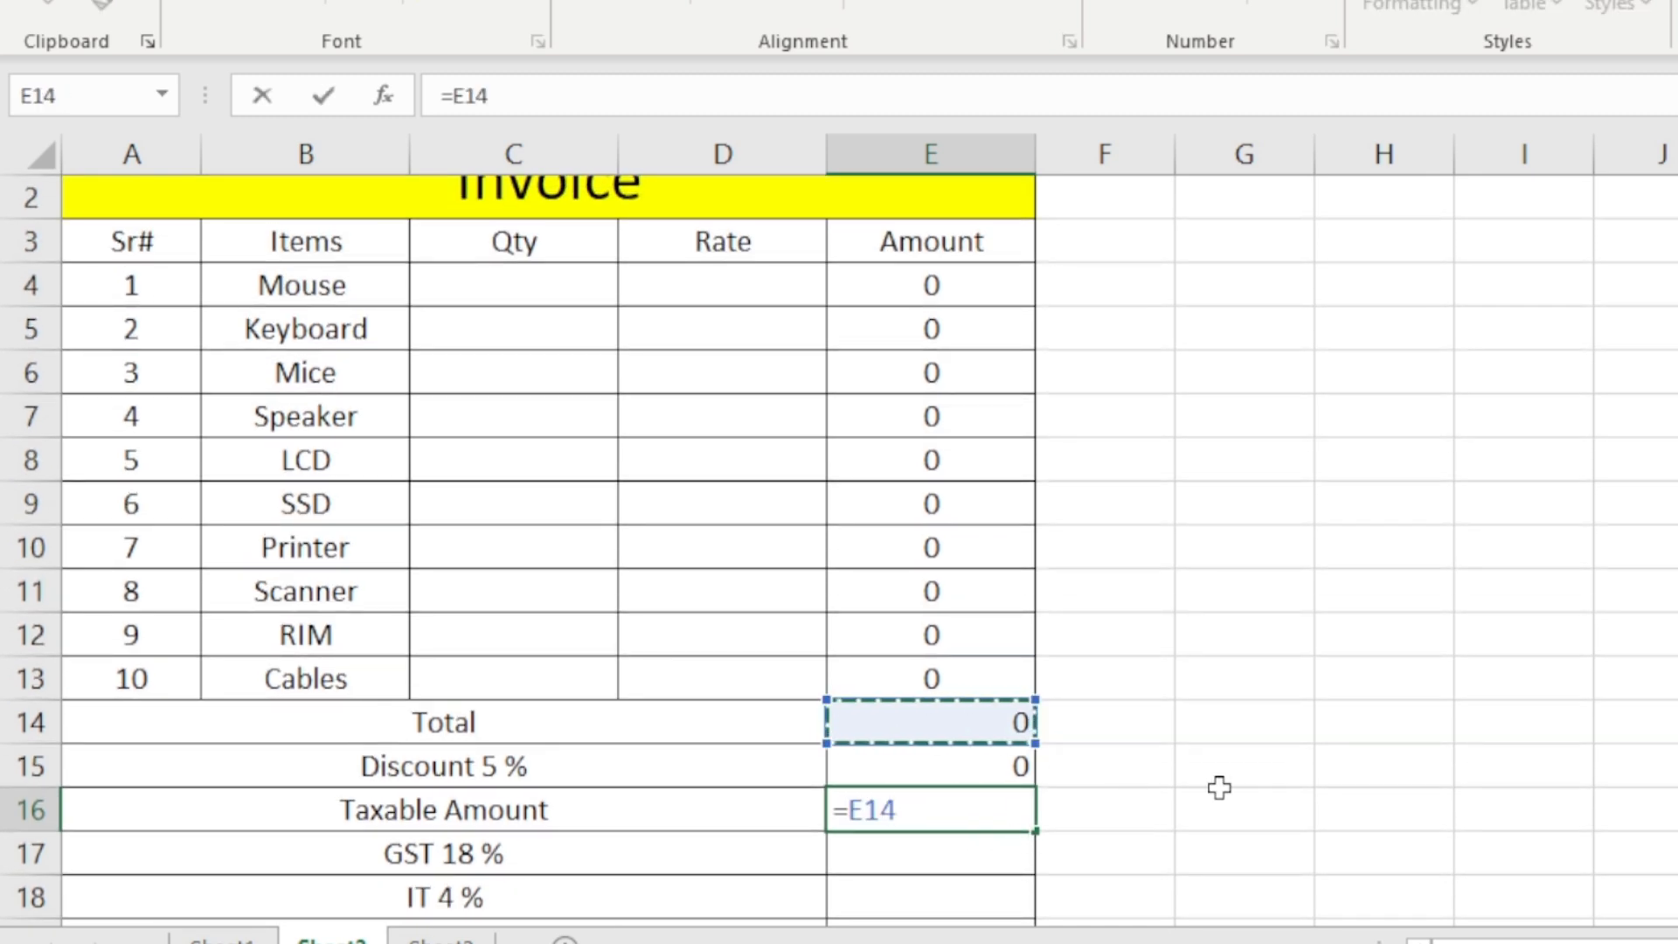
{"action": "type", "text": "-"}
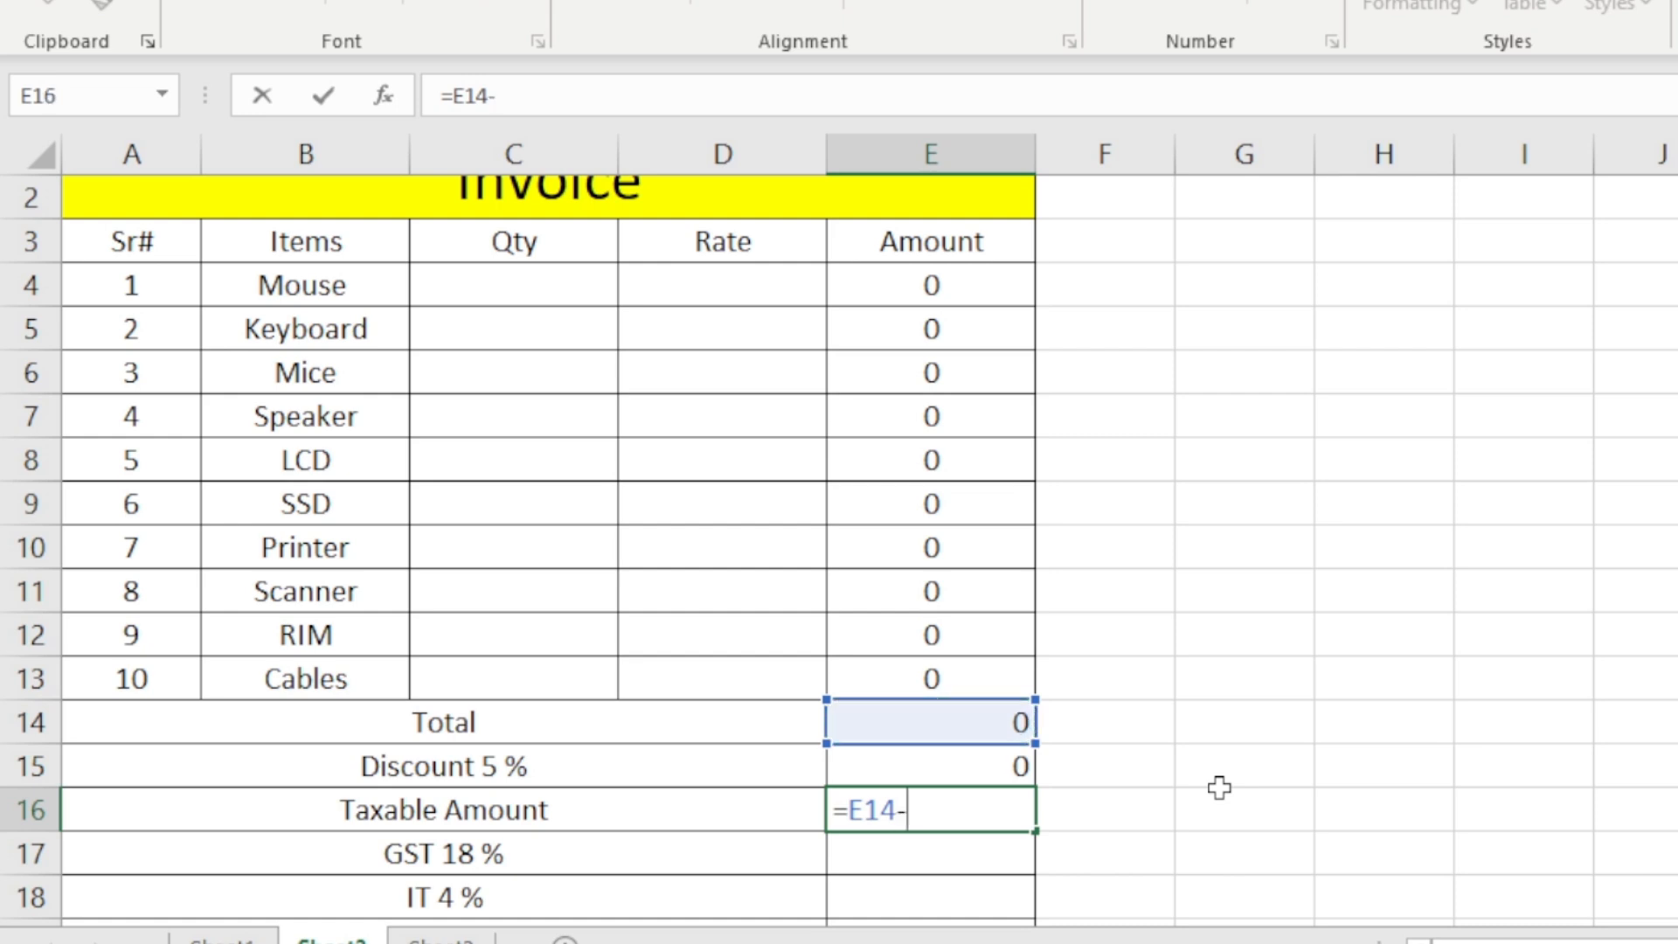
{"action": "left_click", "coordinate": [987, 763]}
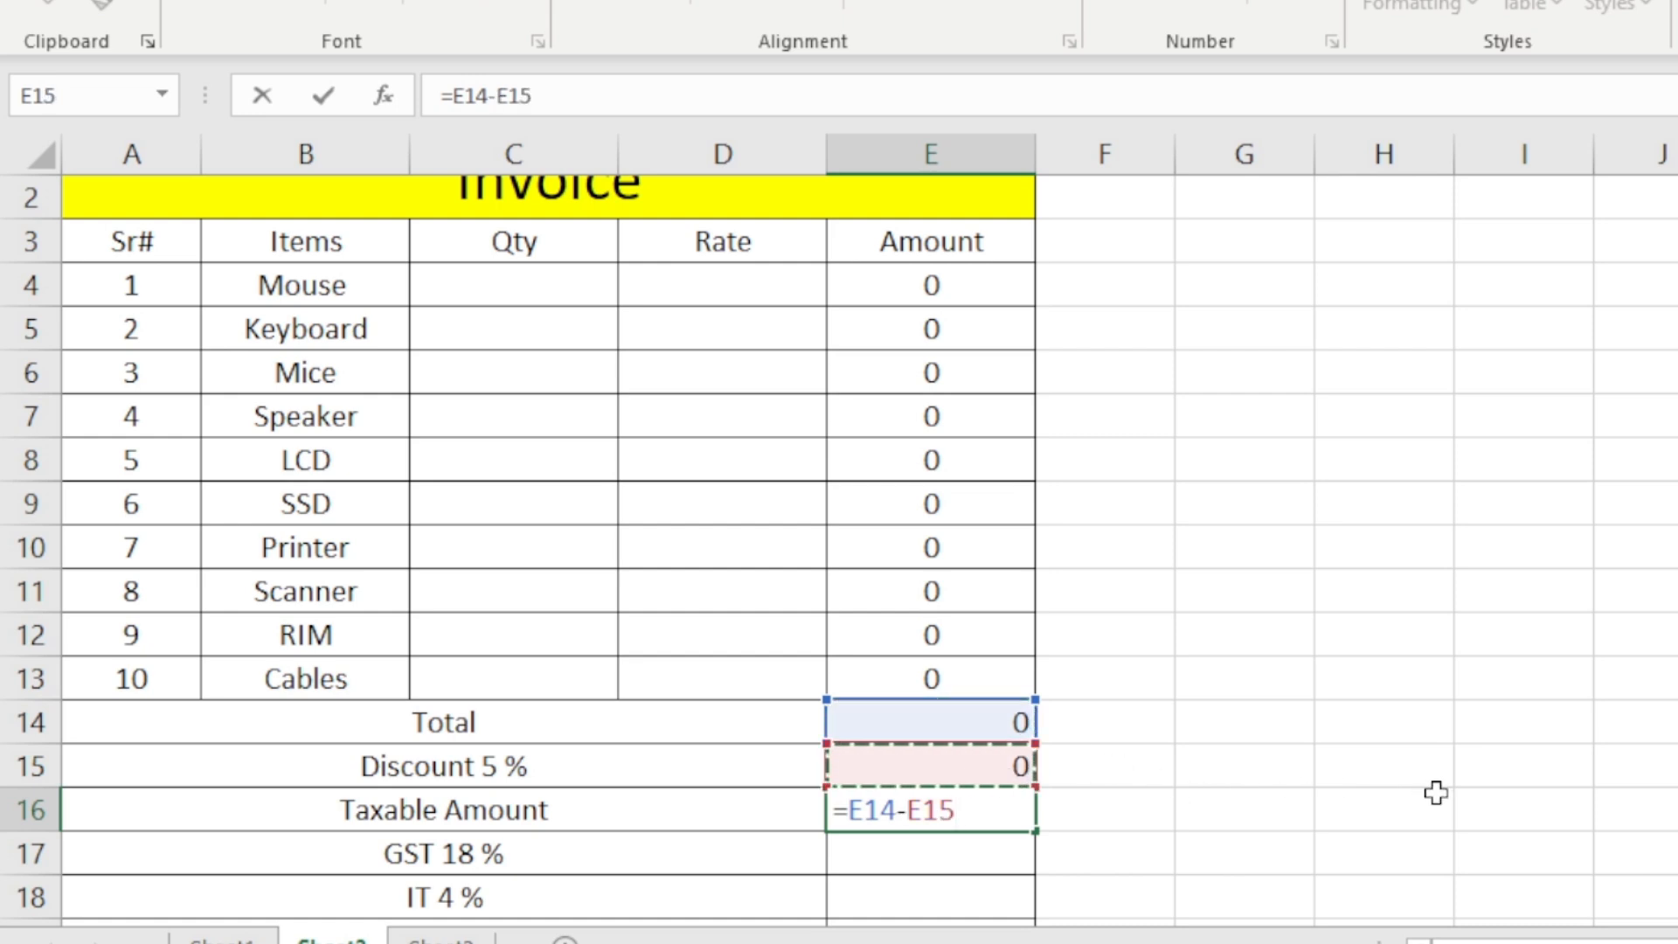
{"action": "key", "text": "Return"}
Step: Enter the formula =E16*18/100 in E17 to calculate 18 % GST on the taxable amount
{"action": "scroll", "coordinate": [1337, 759], "scroll_direction": "down", "scroll_amount": 1}
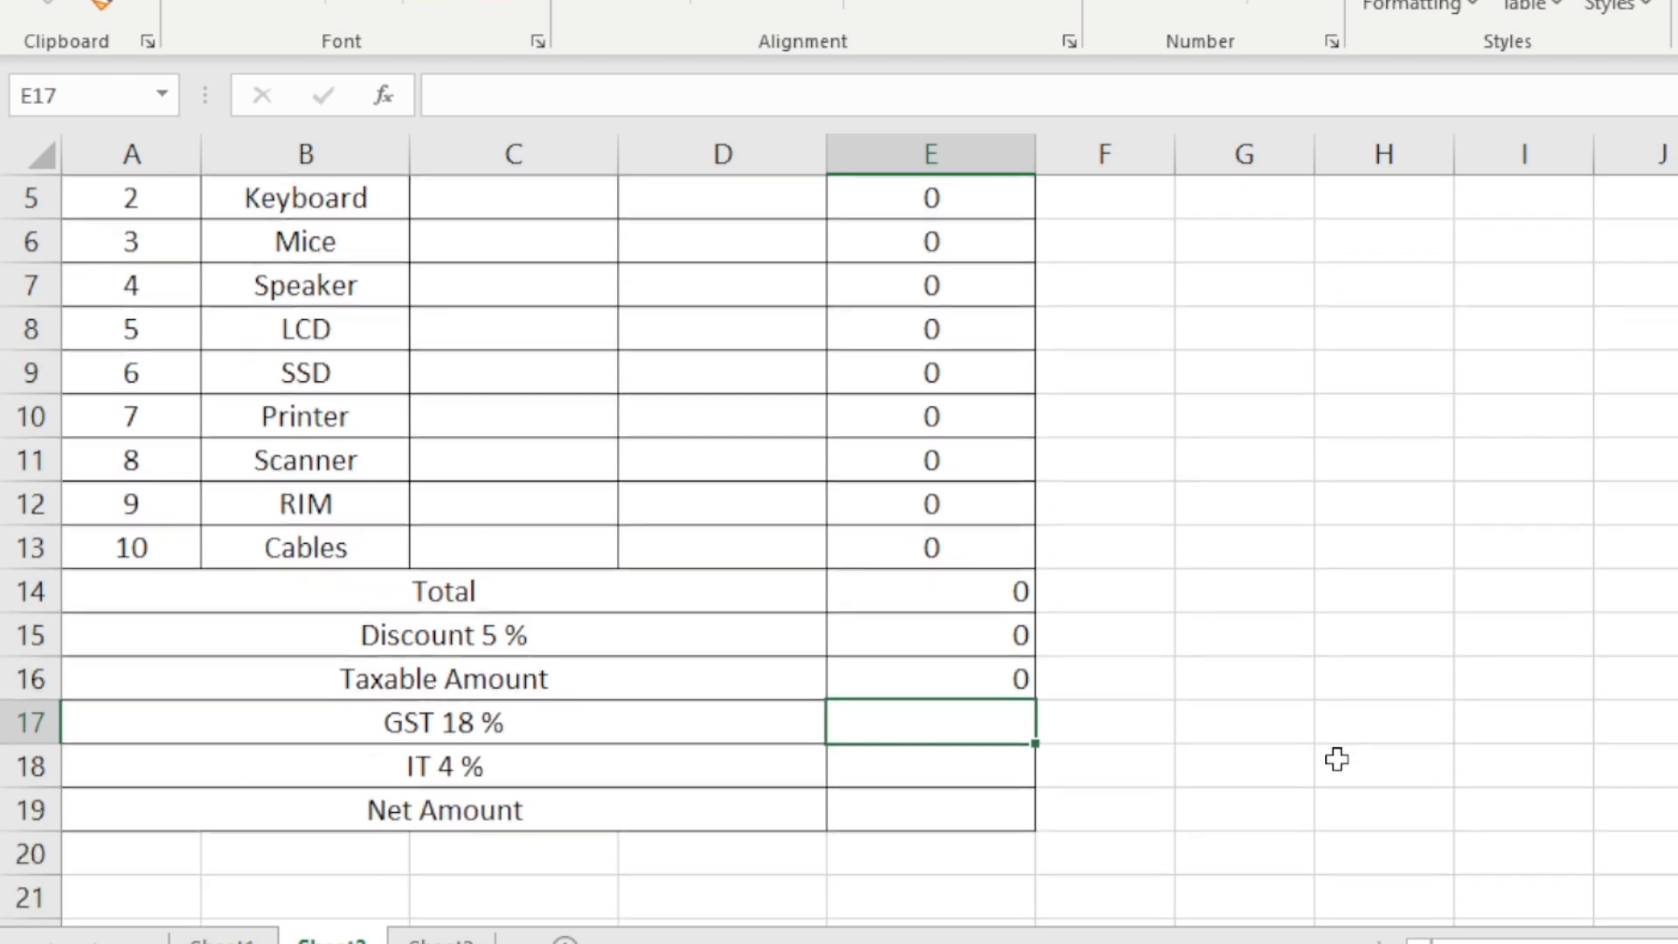
{"action": "left_click", "coordinate": [987, 684]}
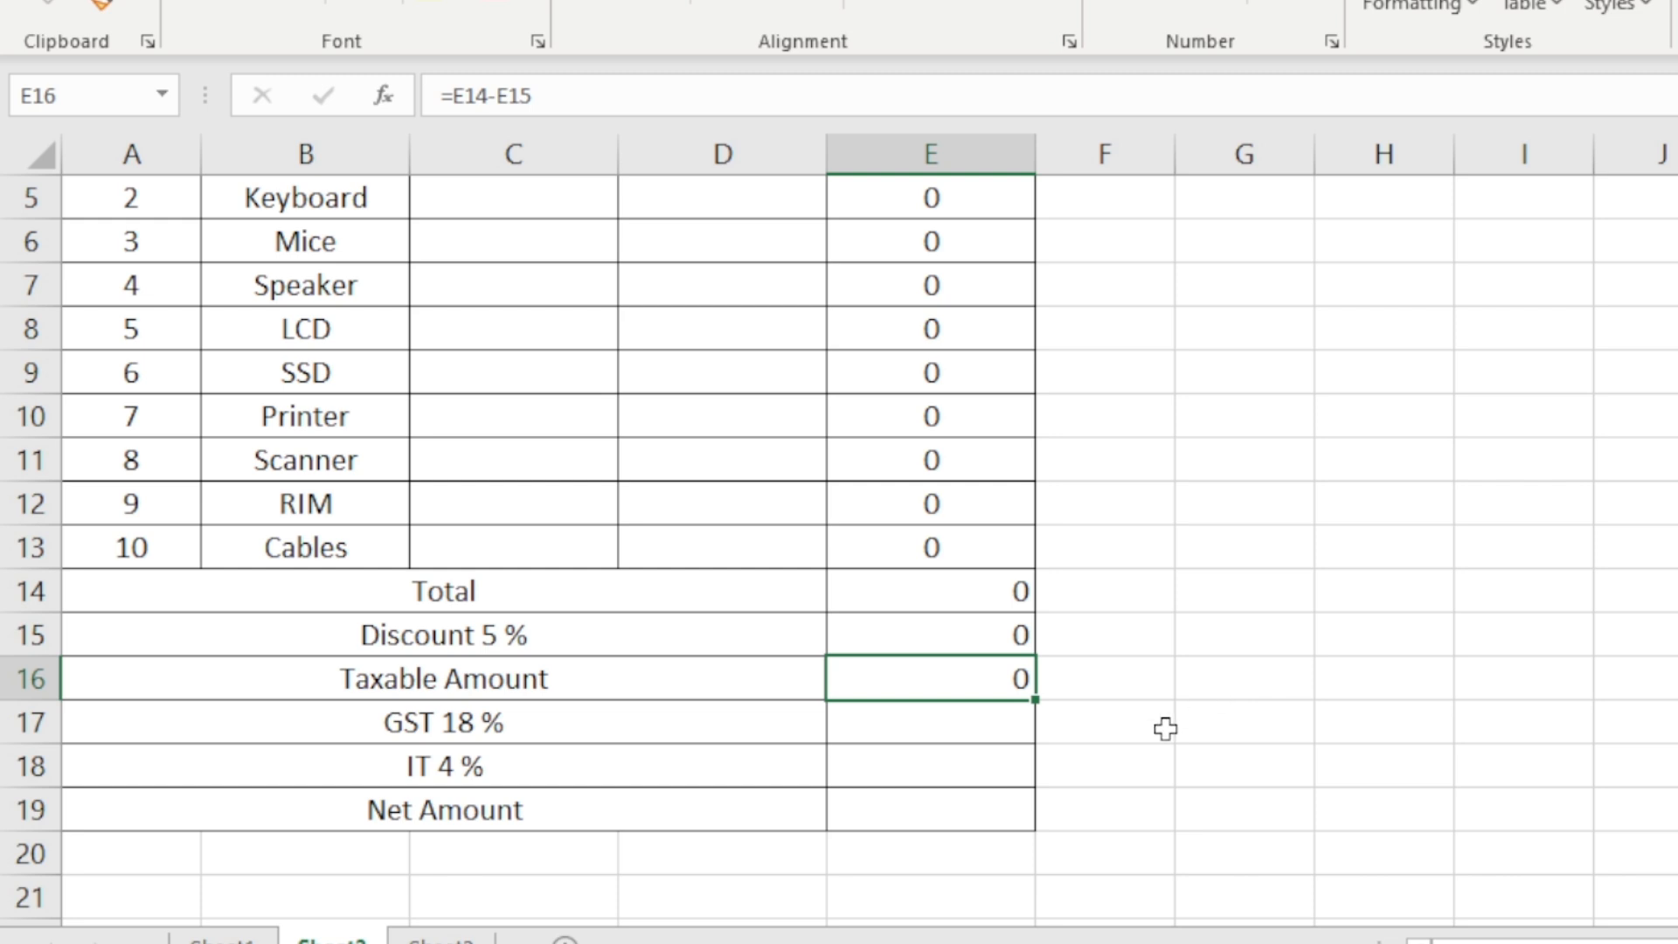
{"action": "left_click", "coordinate": [962, 718]}
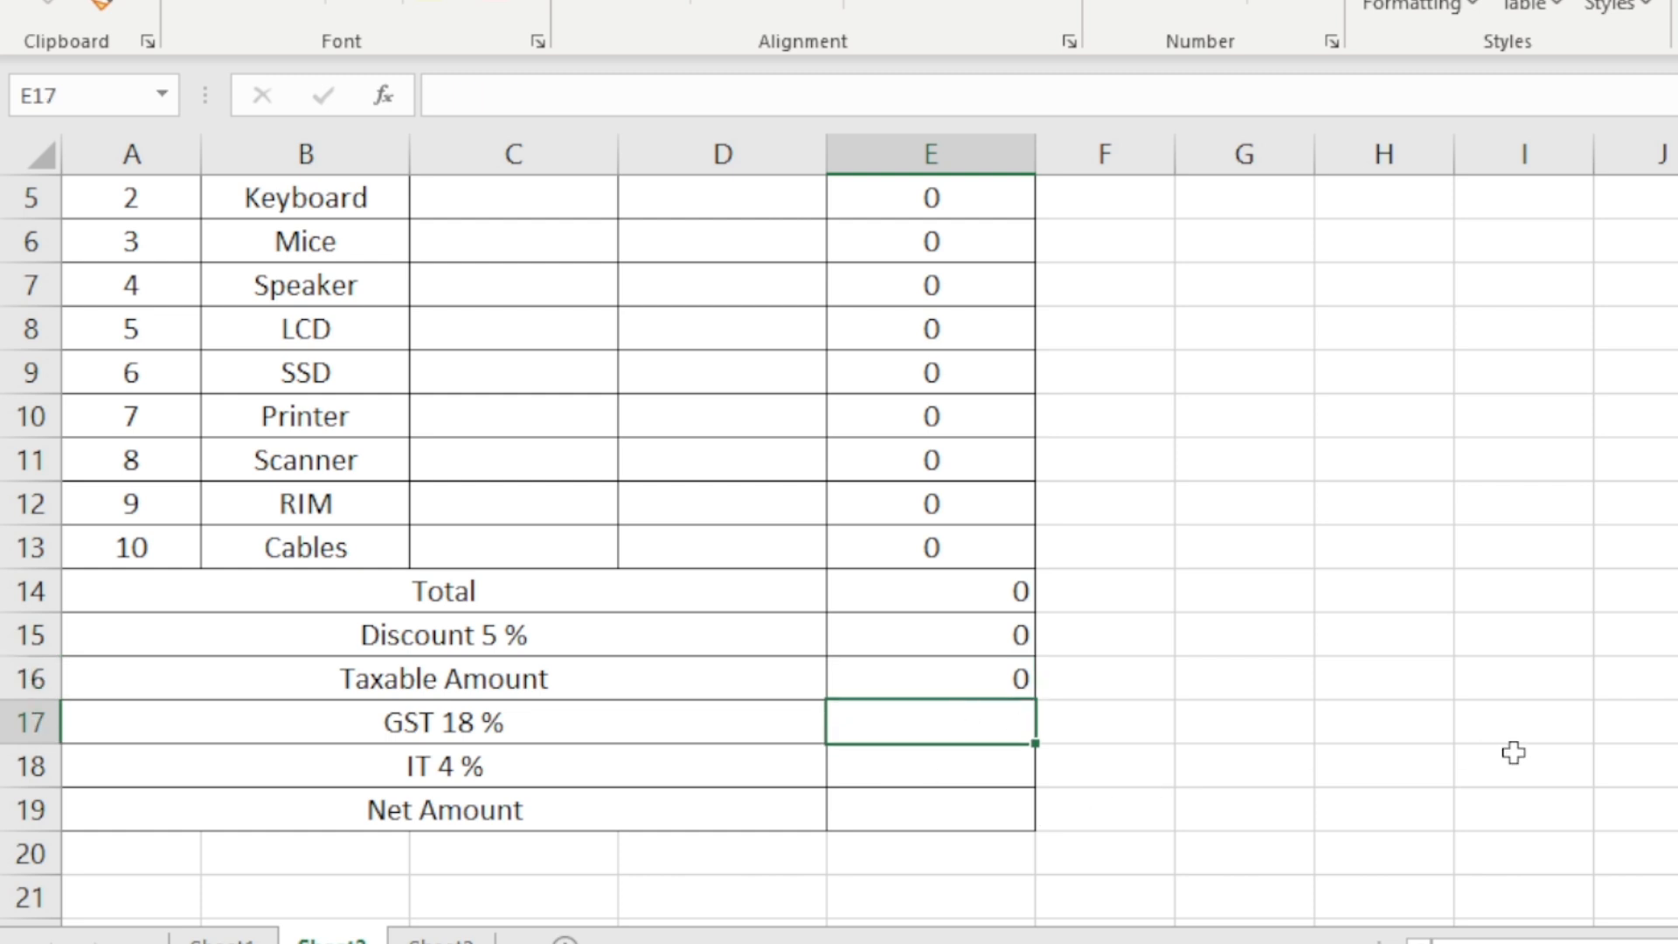
{"action": "type", "text": "="}
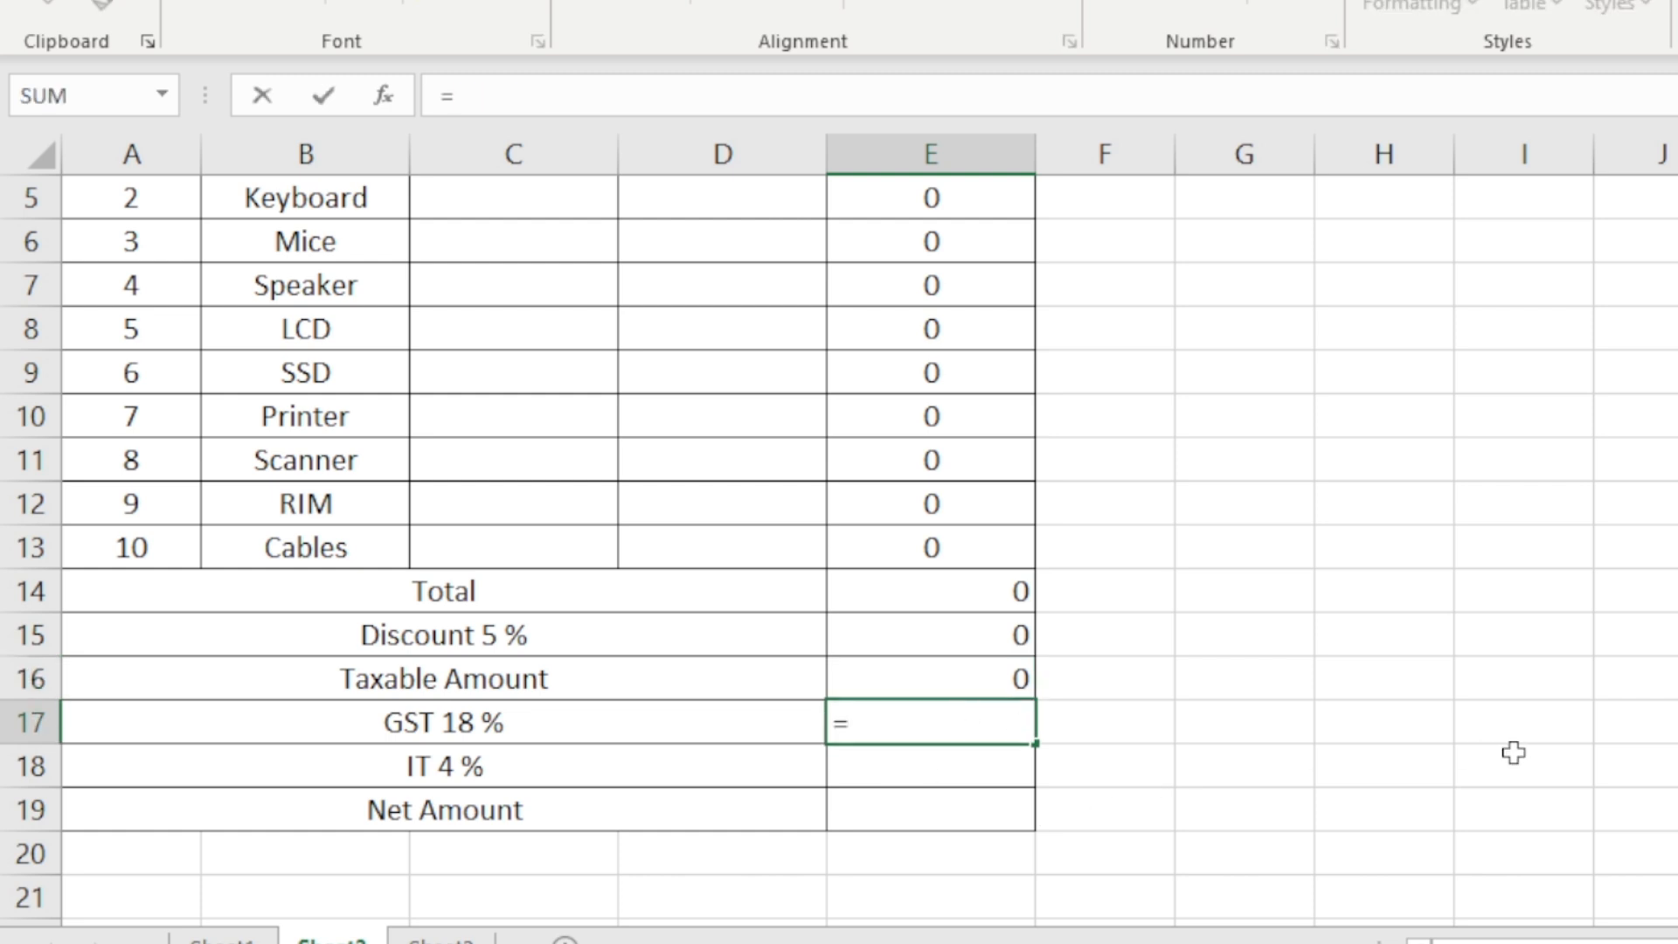
{"action": "left_click", "coordinate": [912, 681]}
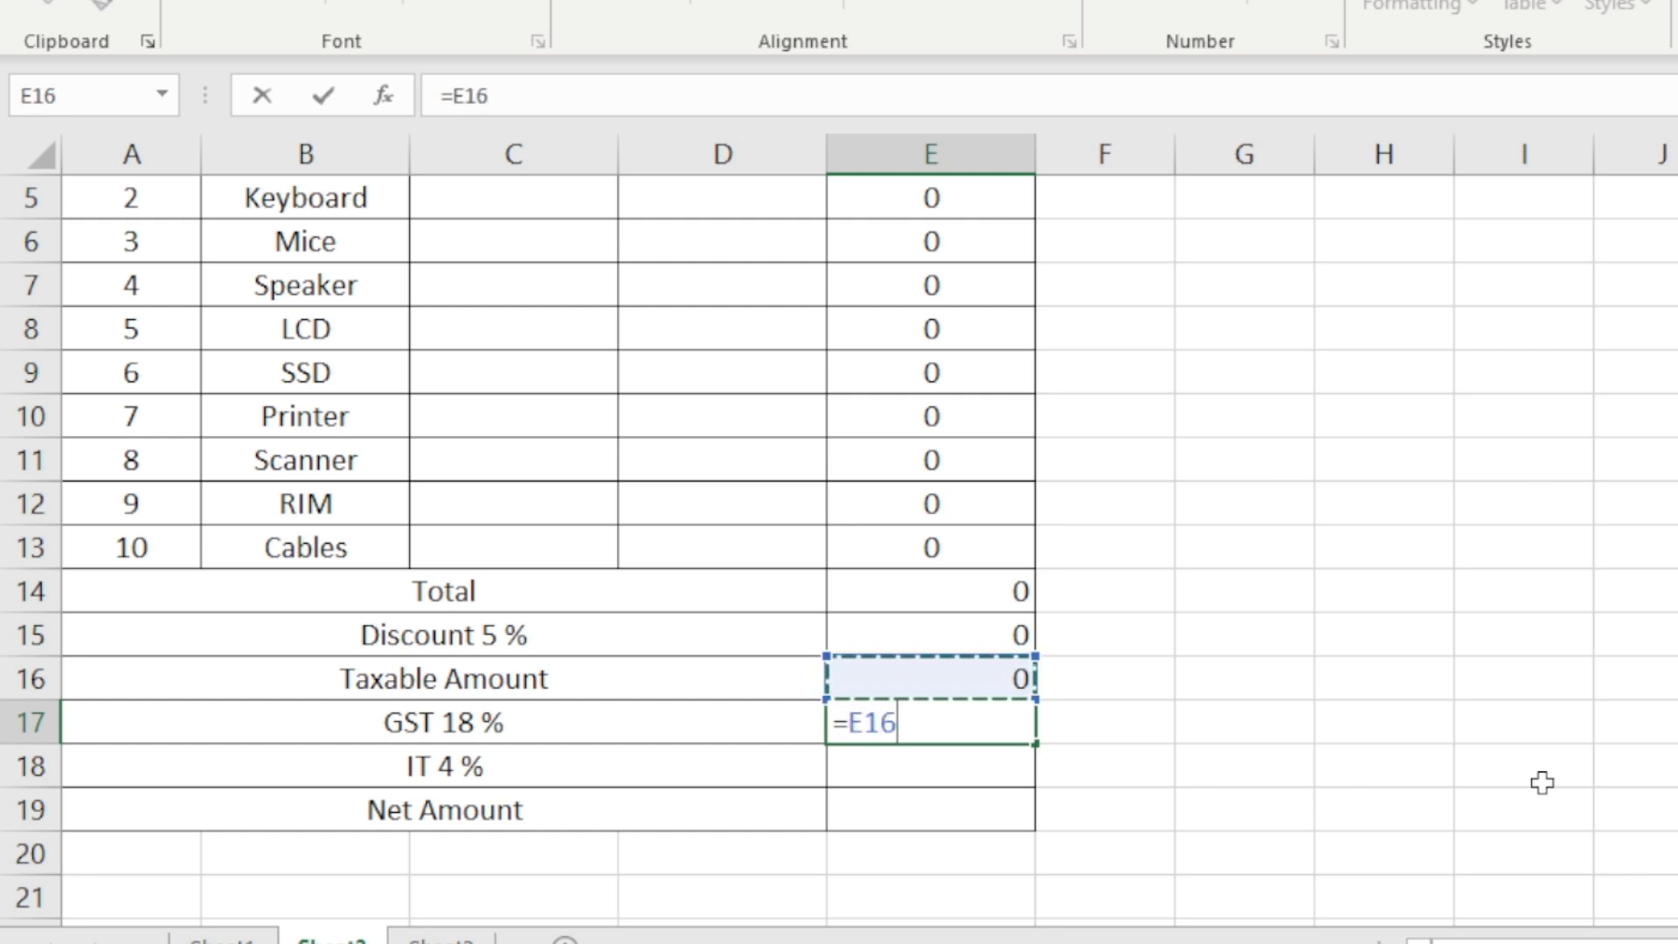
{"action": "type", "text": "*18/100"}
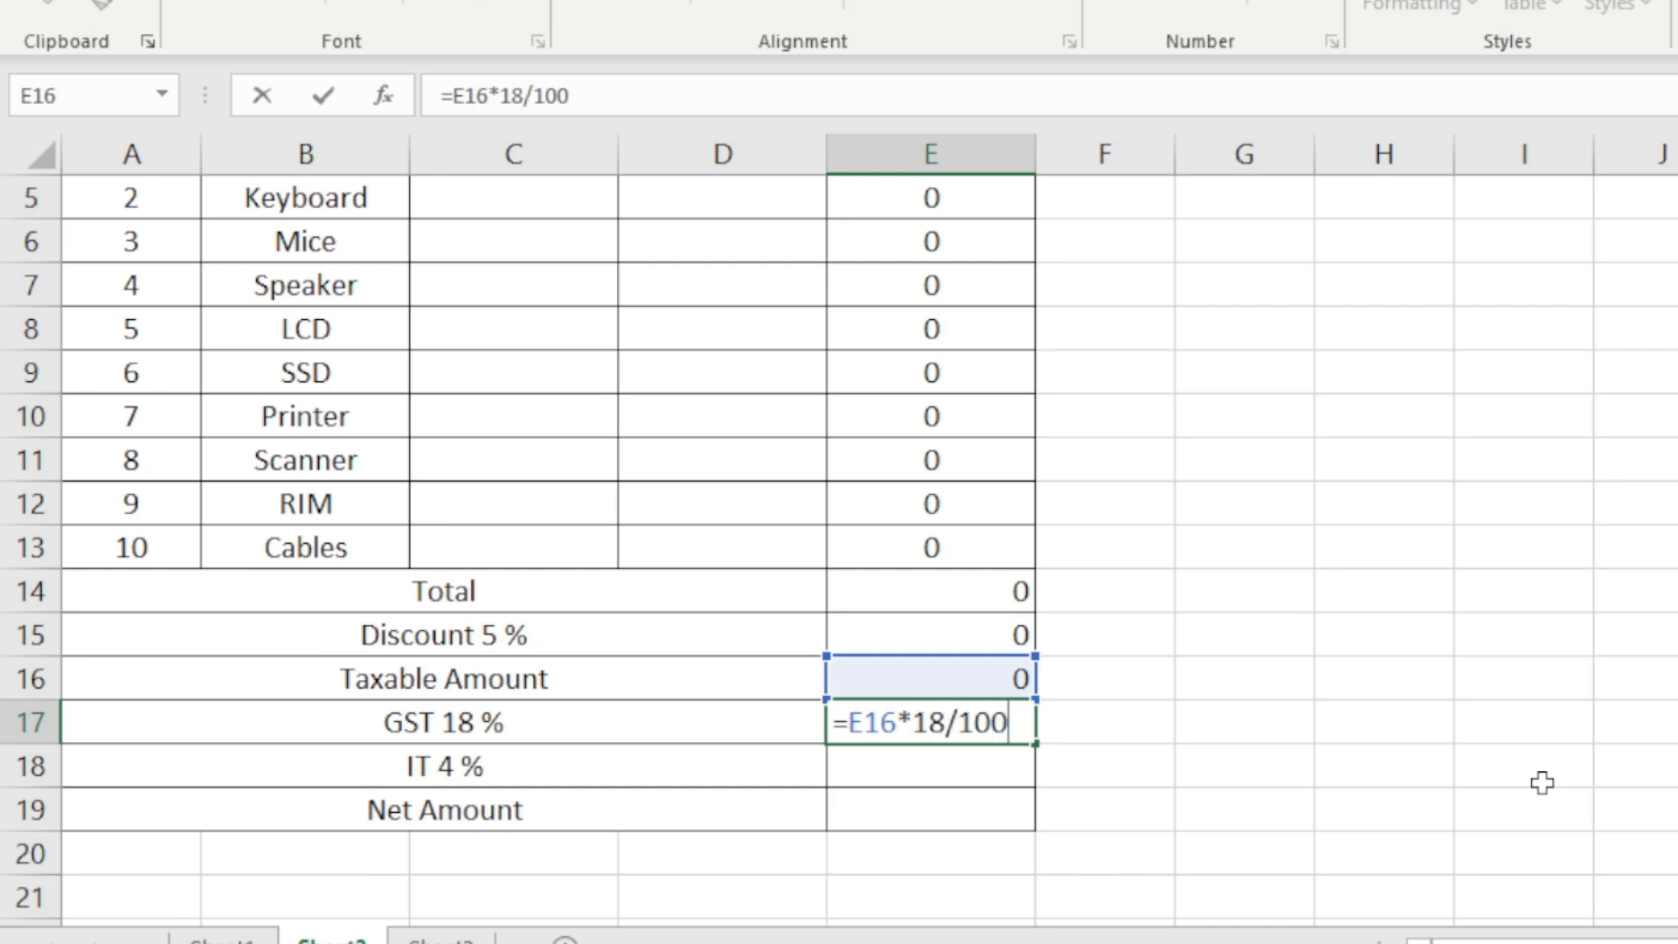
{"action": "key", "text": "Return"}
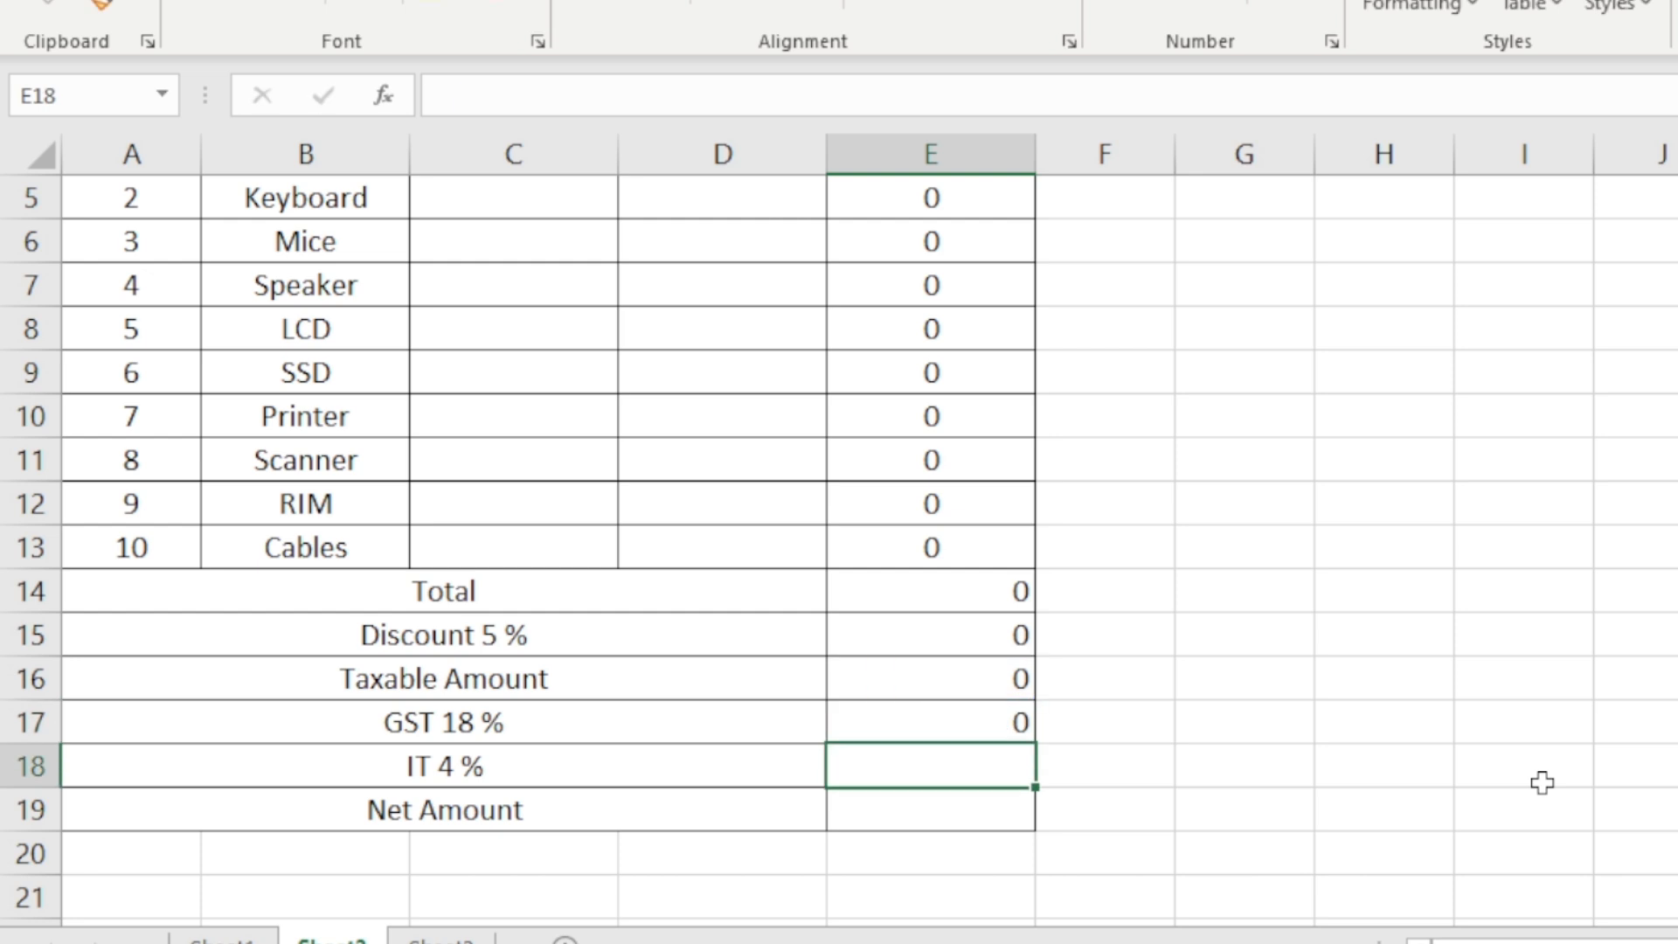
Step: Enter the formula =E16*4/100 in E18 to calculate 4 % IT on the taxable amount
{"action": "double_click", "coordinate": [954, 764]}
{"action": "type", "text": "="}
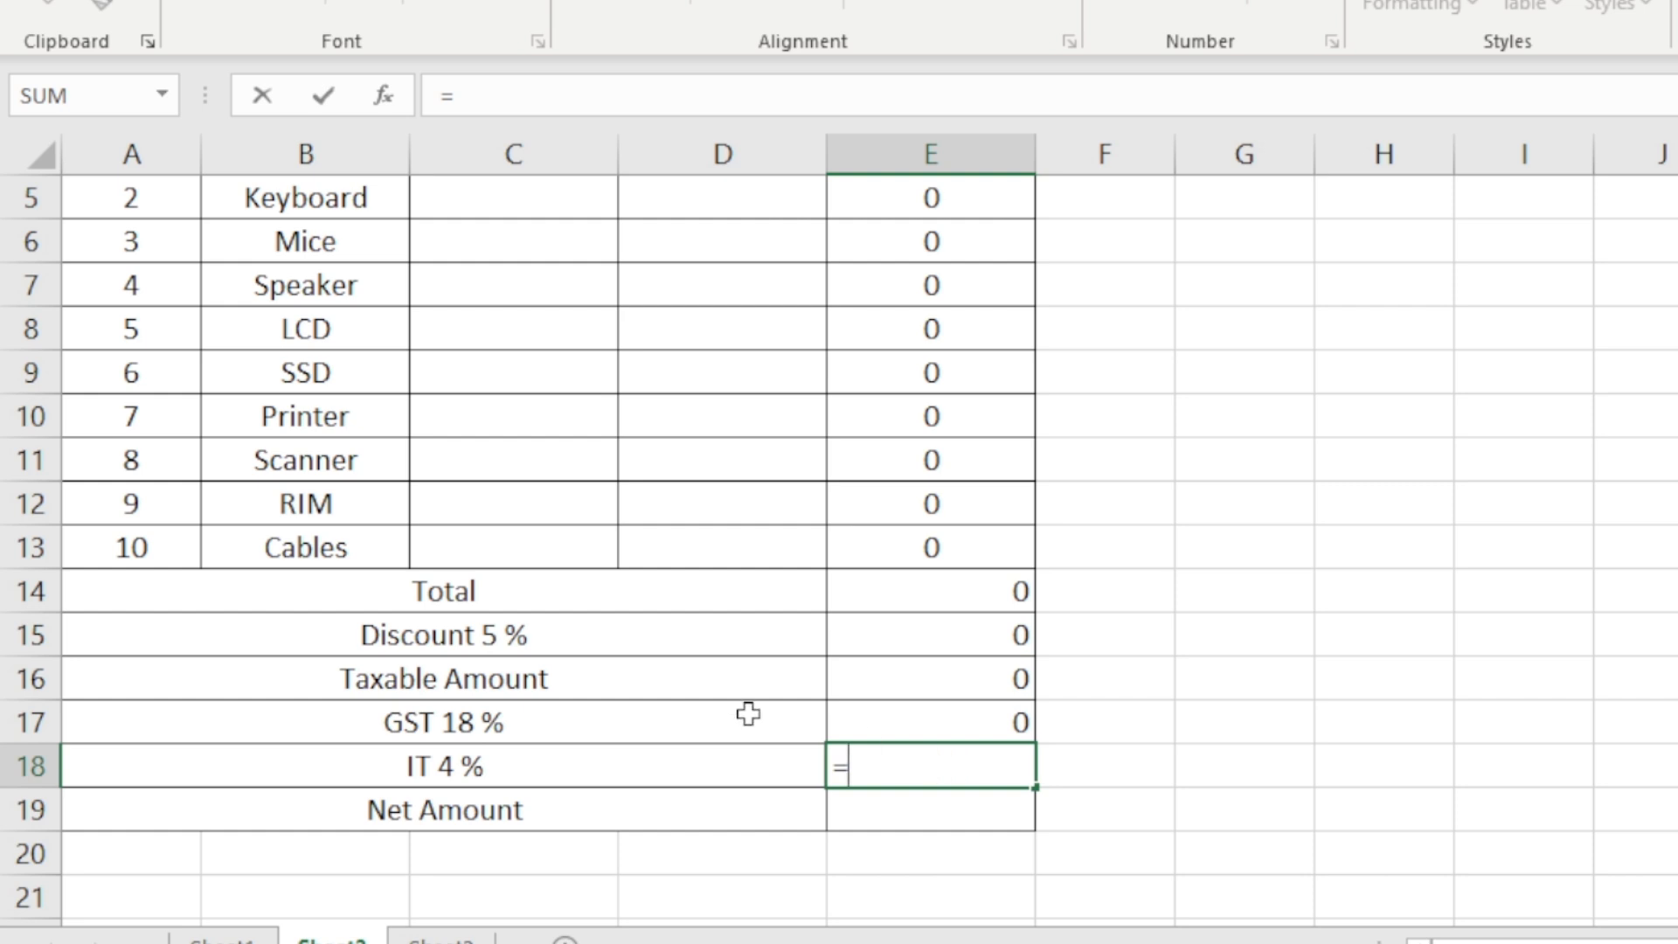
{"action": "left_click", "coordinate": [925, 671]}
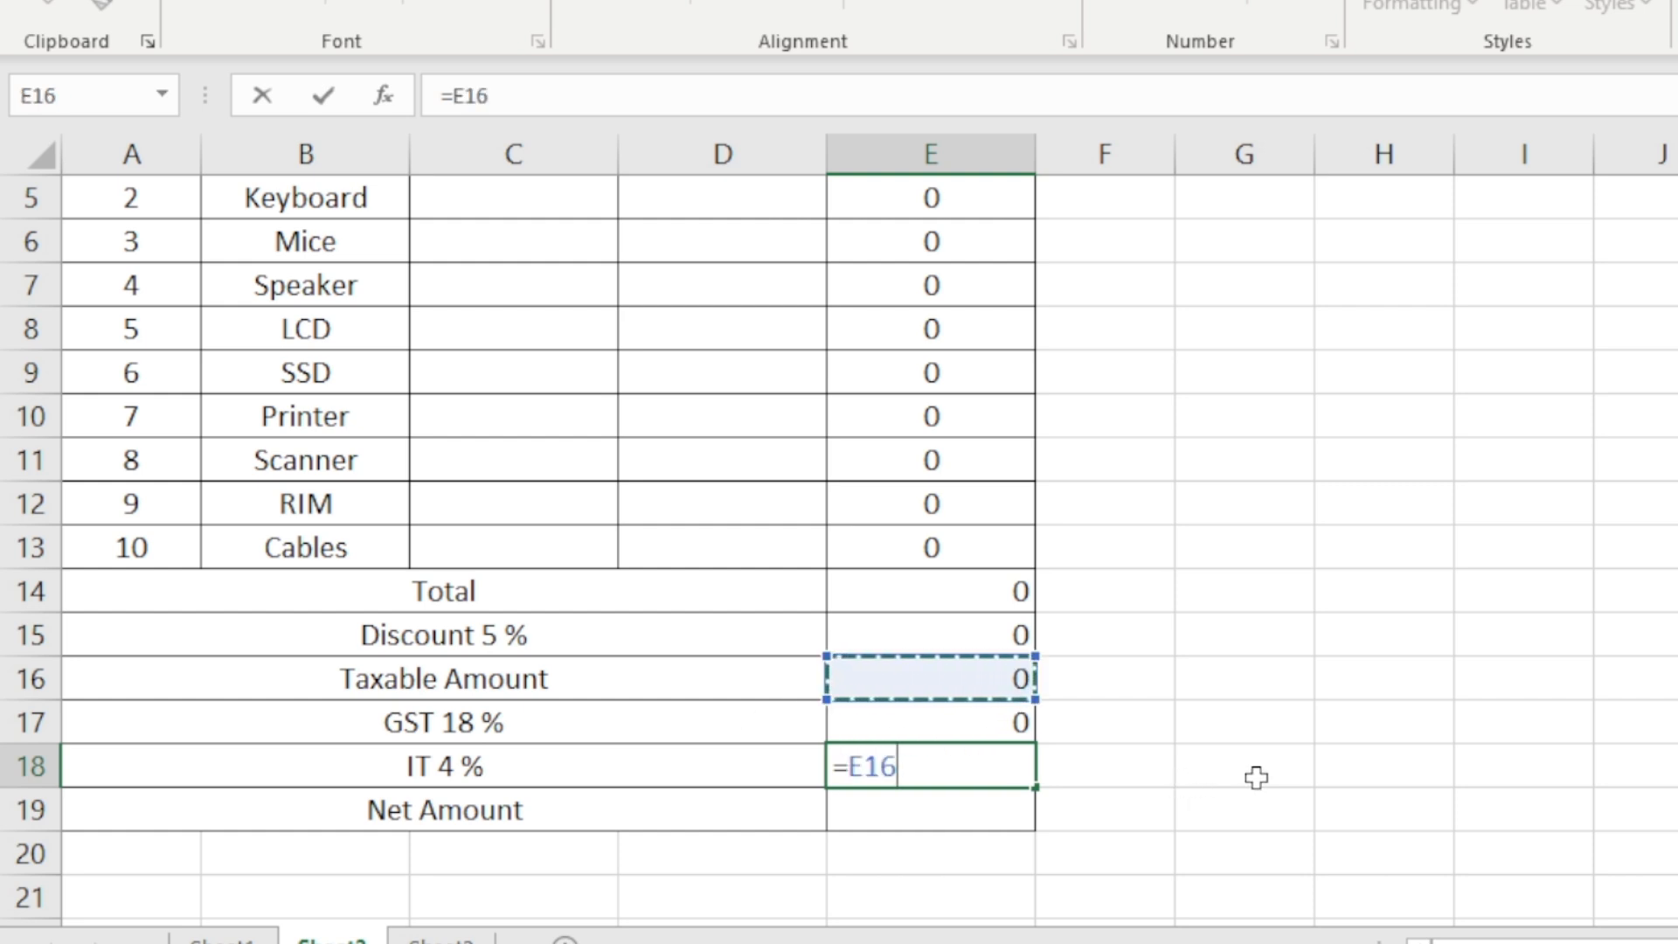
{"action": "type", "text": "*"}
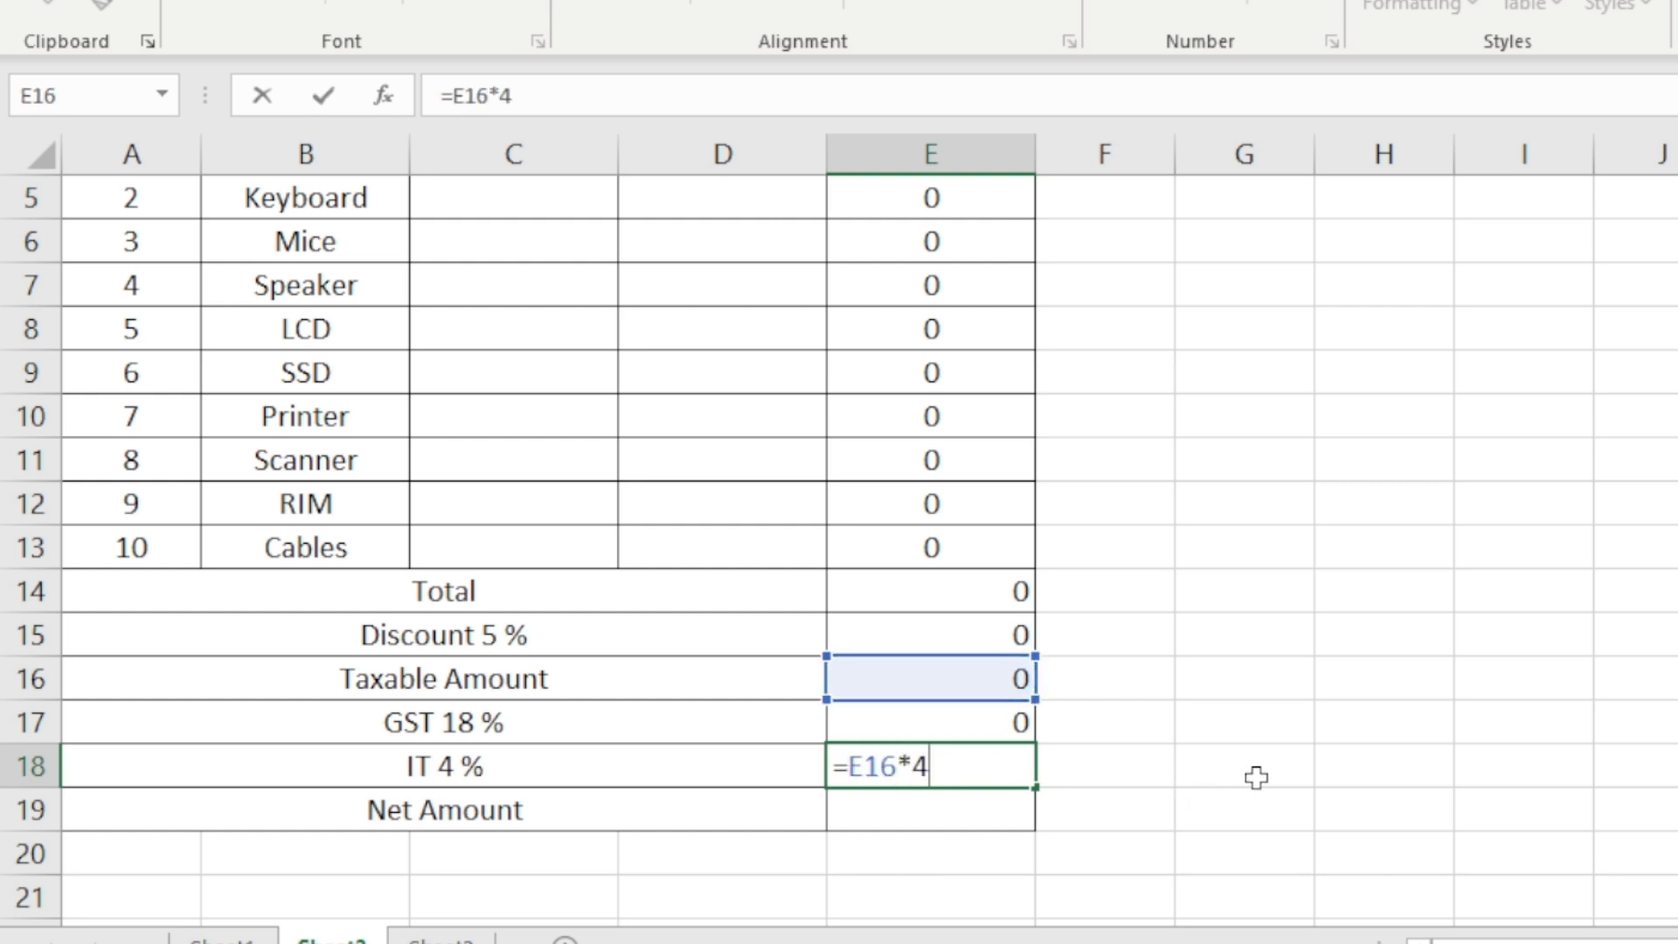
{"action": "type", "text": "4/100"}
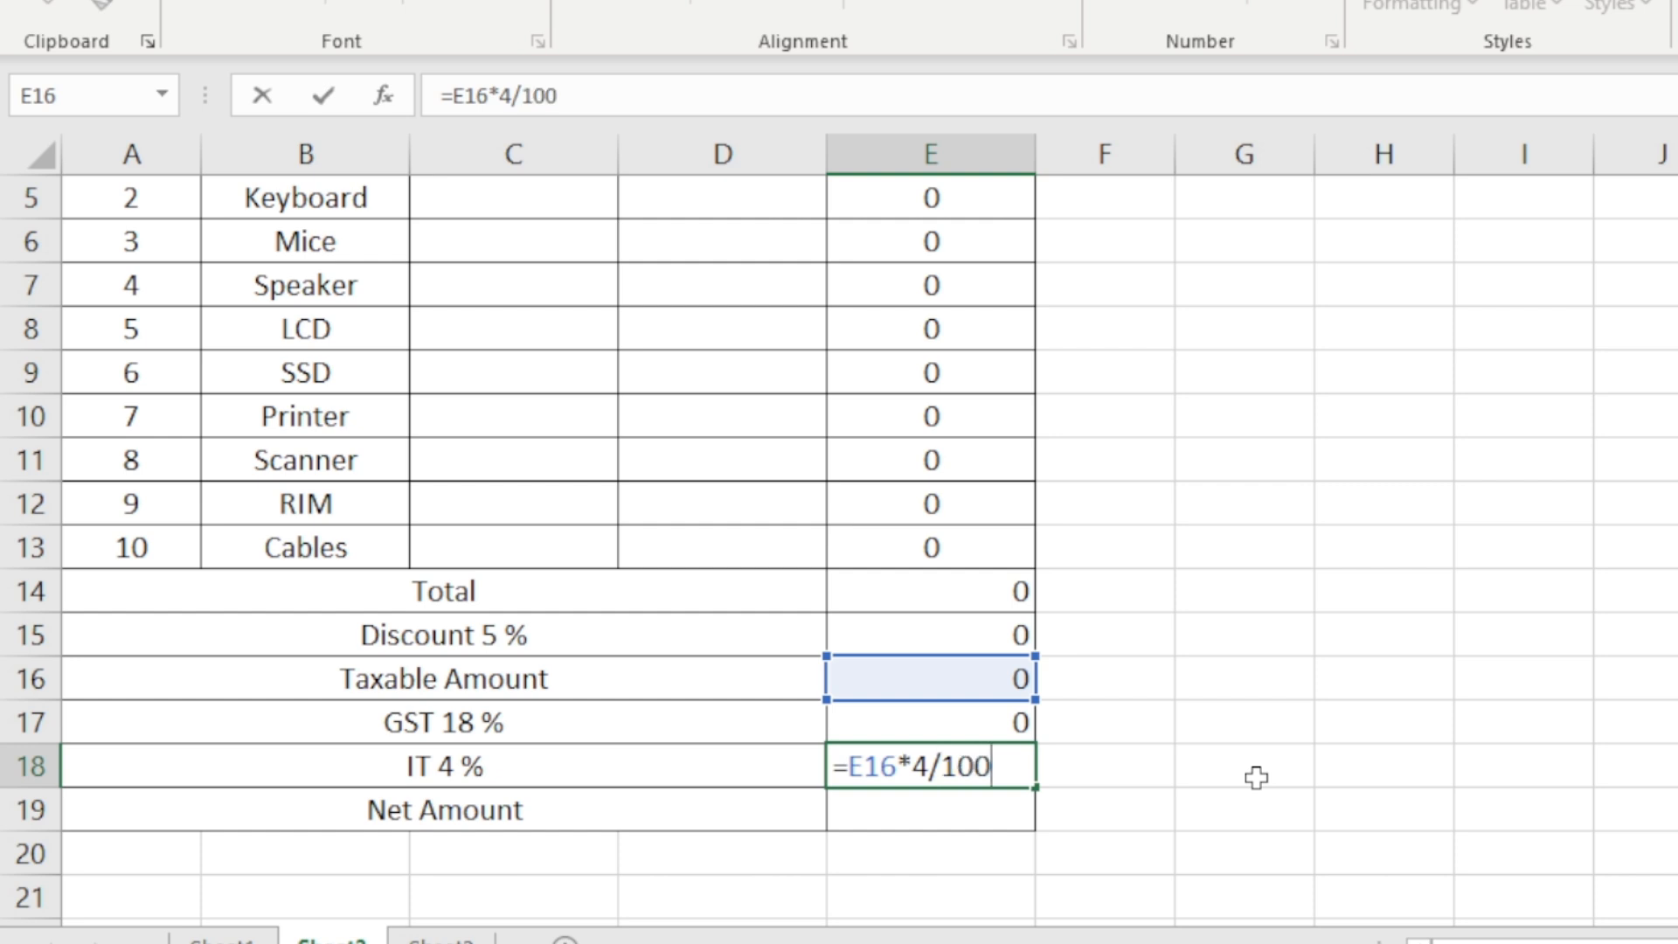
{"action": "key", "text": "Return"}
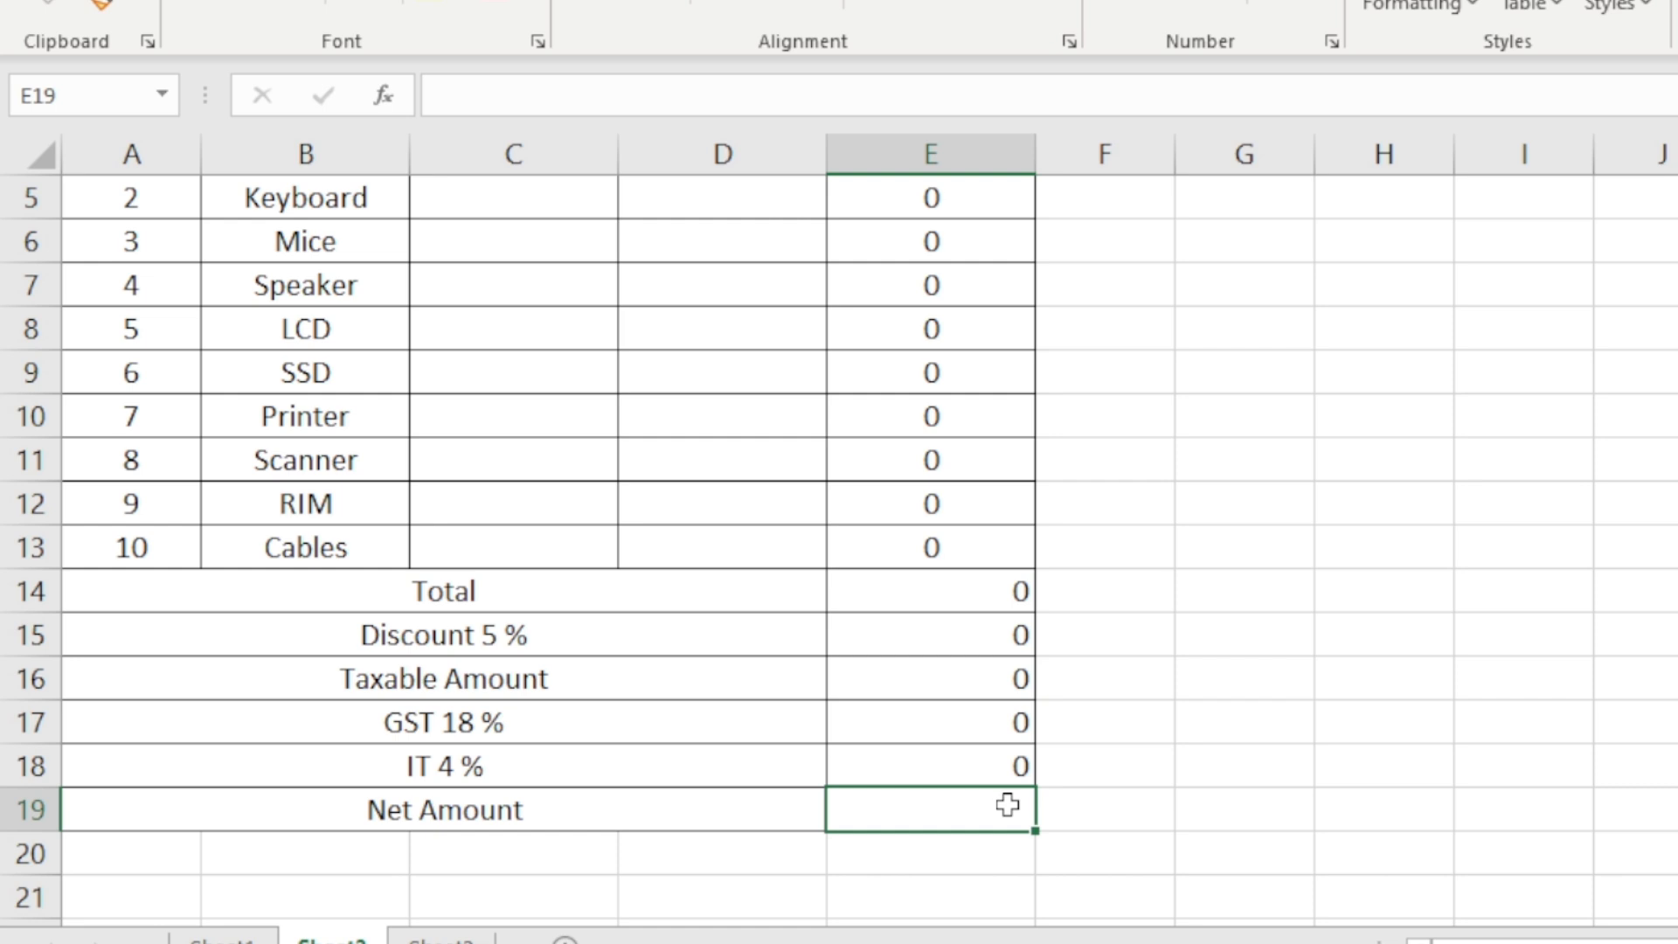
Step: Enter the formula =sum(E16:E18) in E19 to add taxable amount, GST and IT into the net amount
{"action": "type", "text": "=sum"}
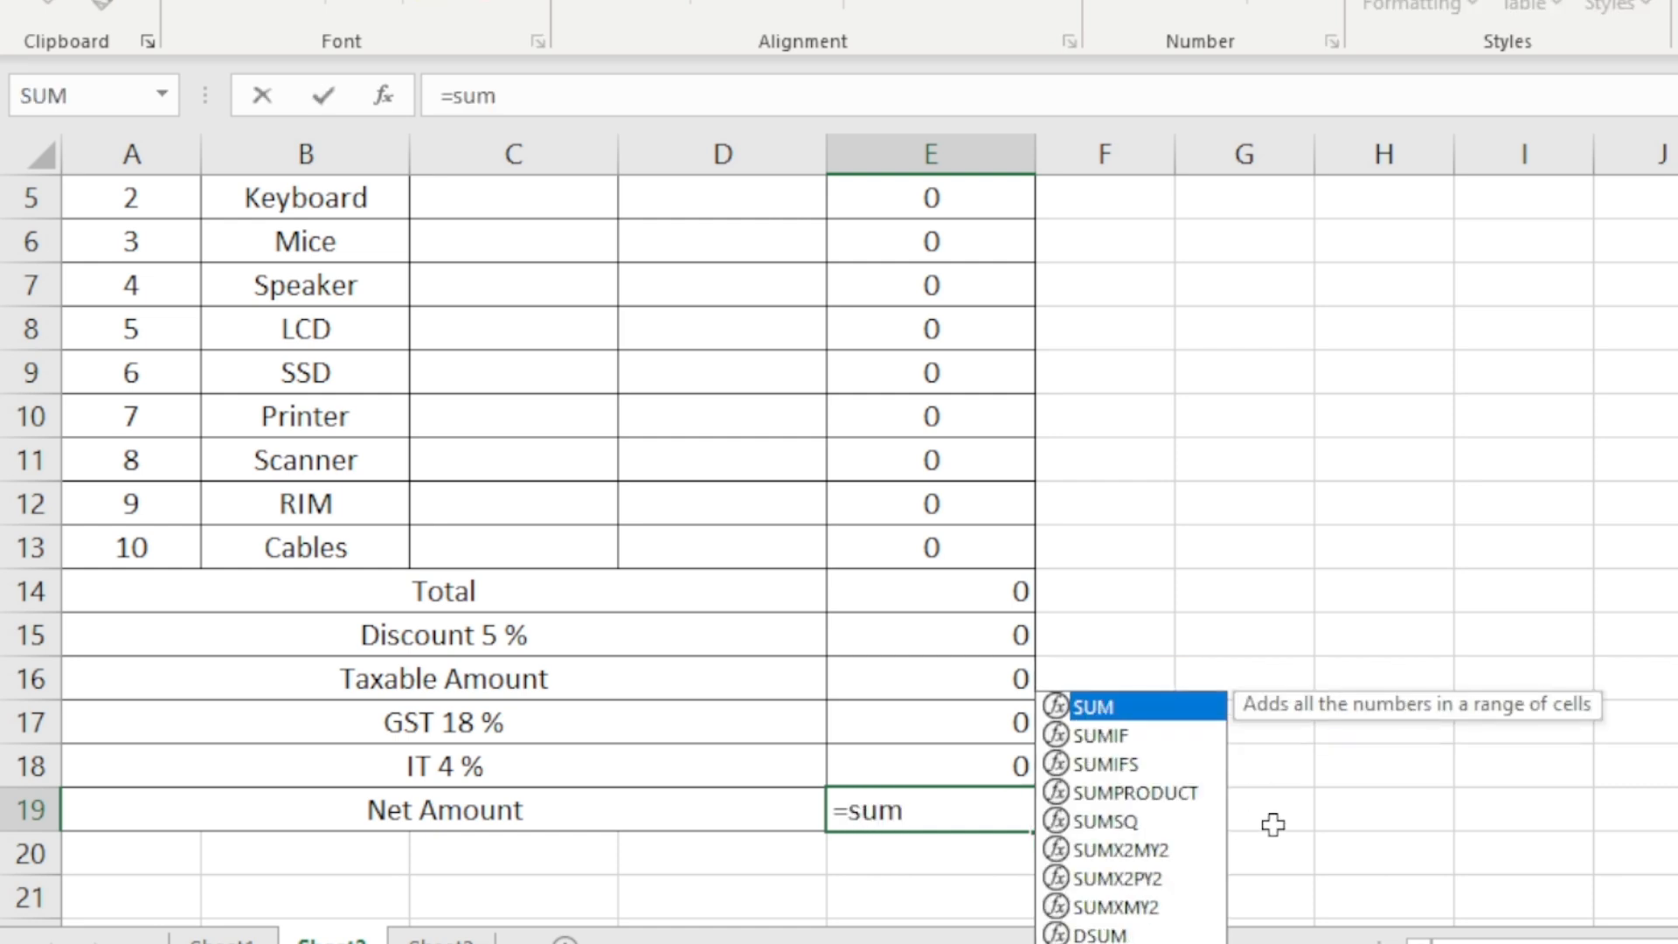
{"action": "type", "text": "("}
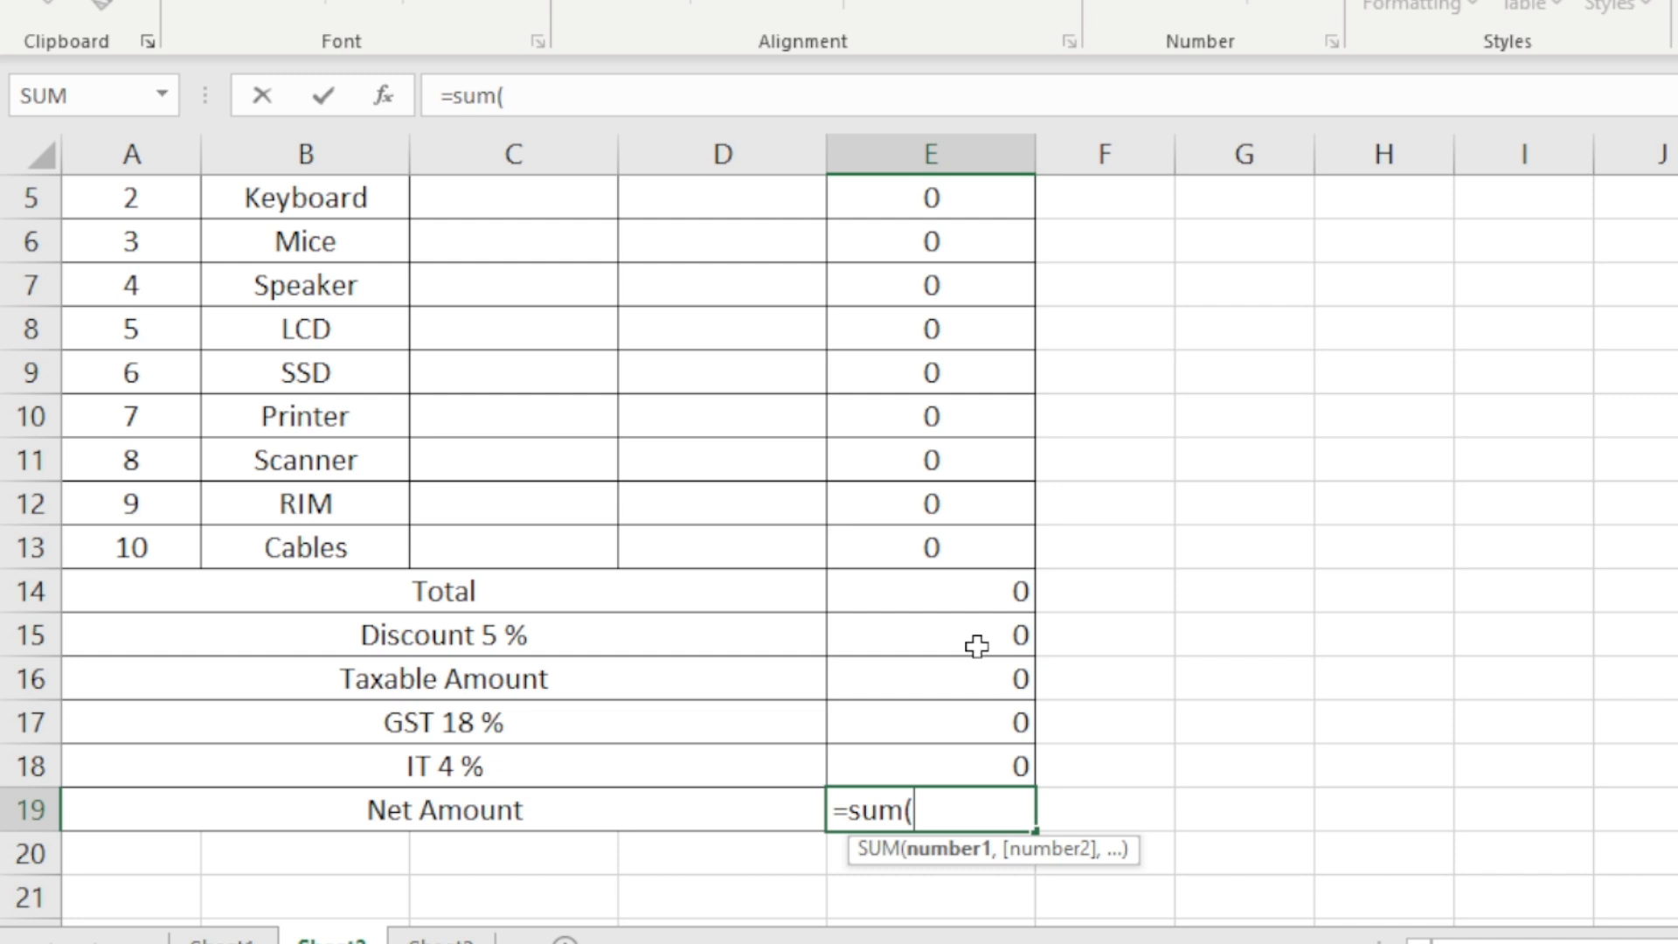
{"action": "left_click_drag", "start_coordinate": [972, 673], "coordinate": [976, 754]}
{"action": "type", "text": ")"}
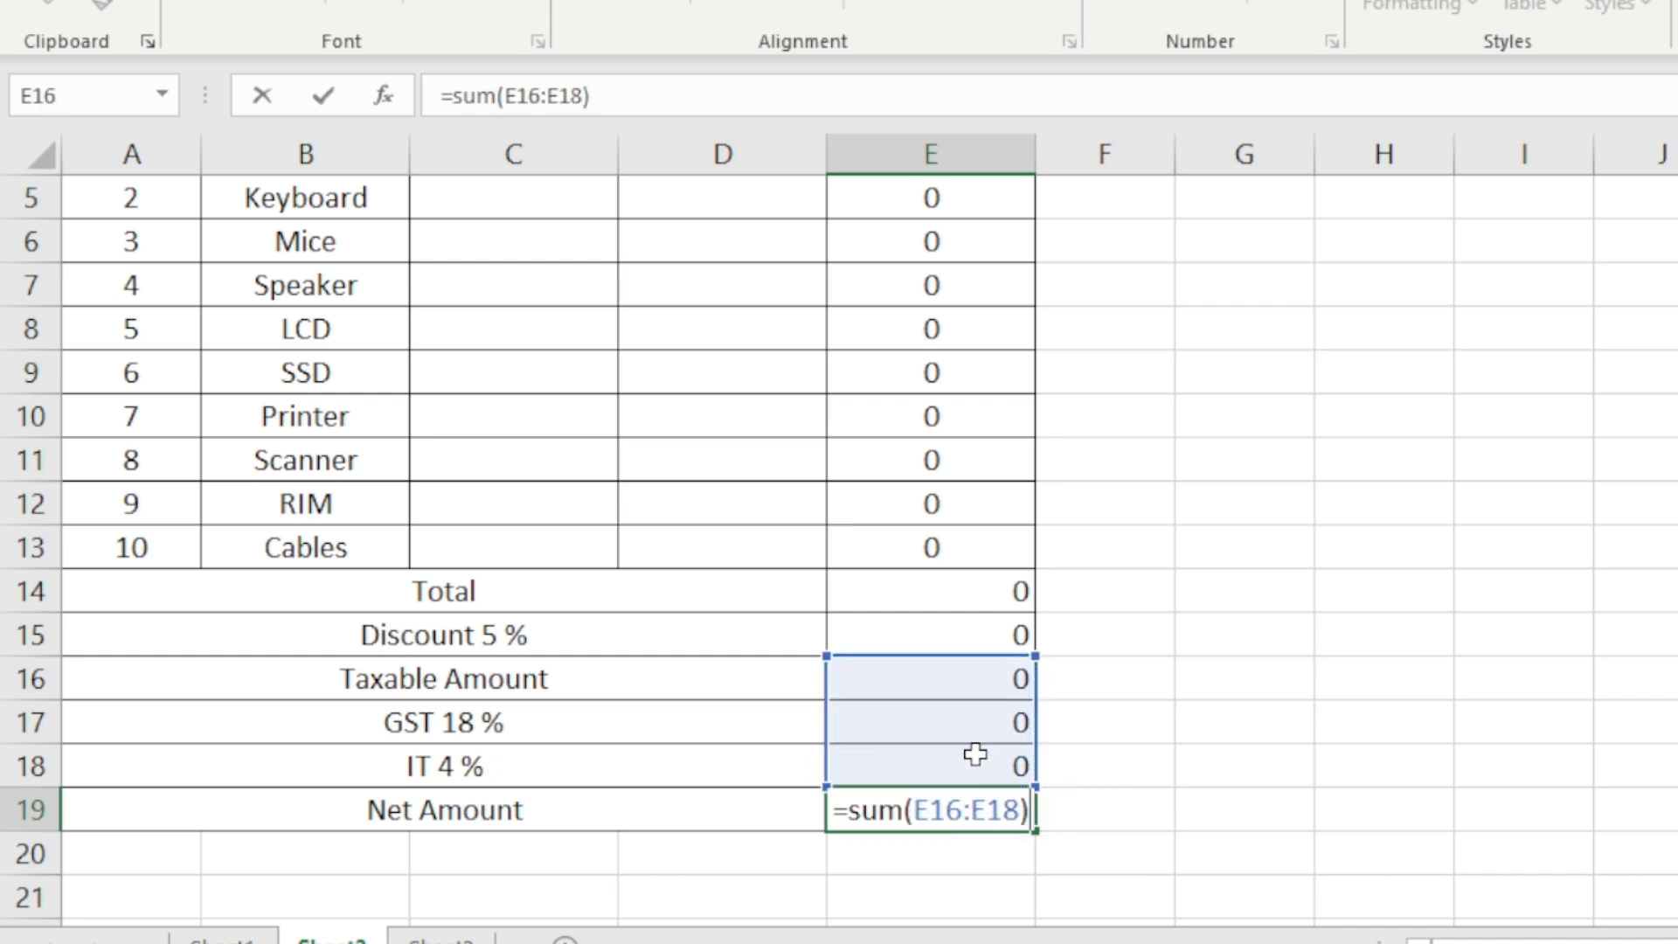
{"action": "key", "text": "Return"}
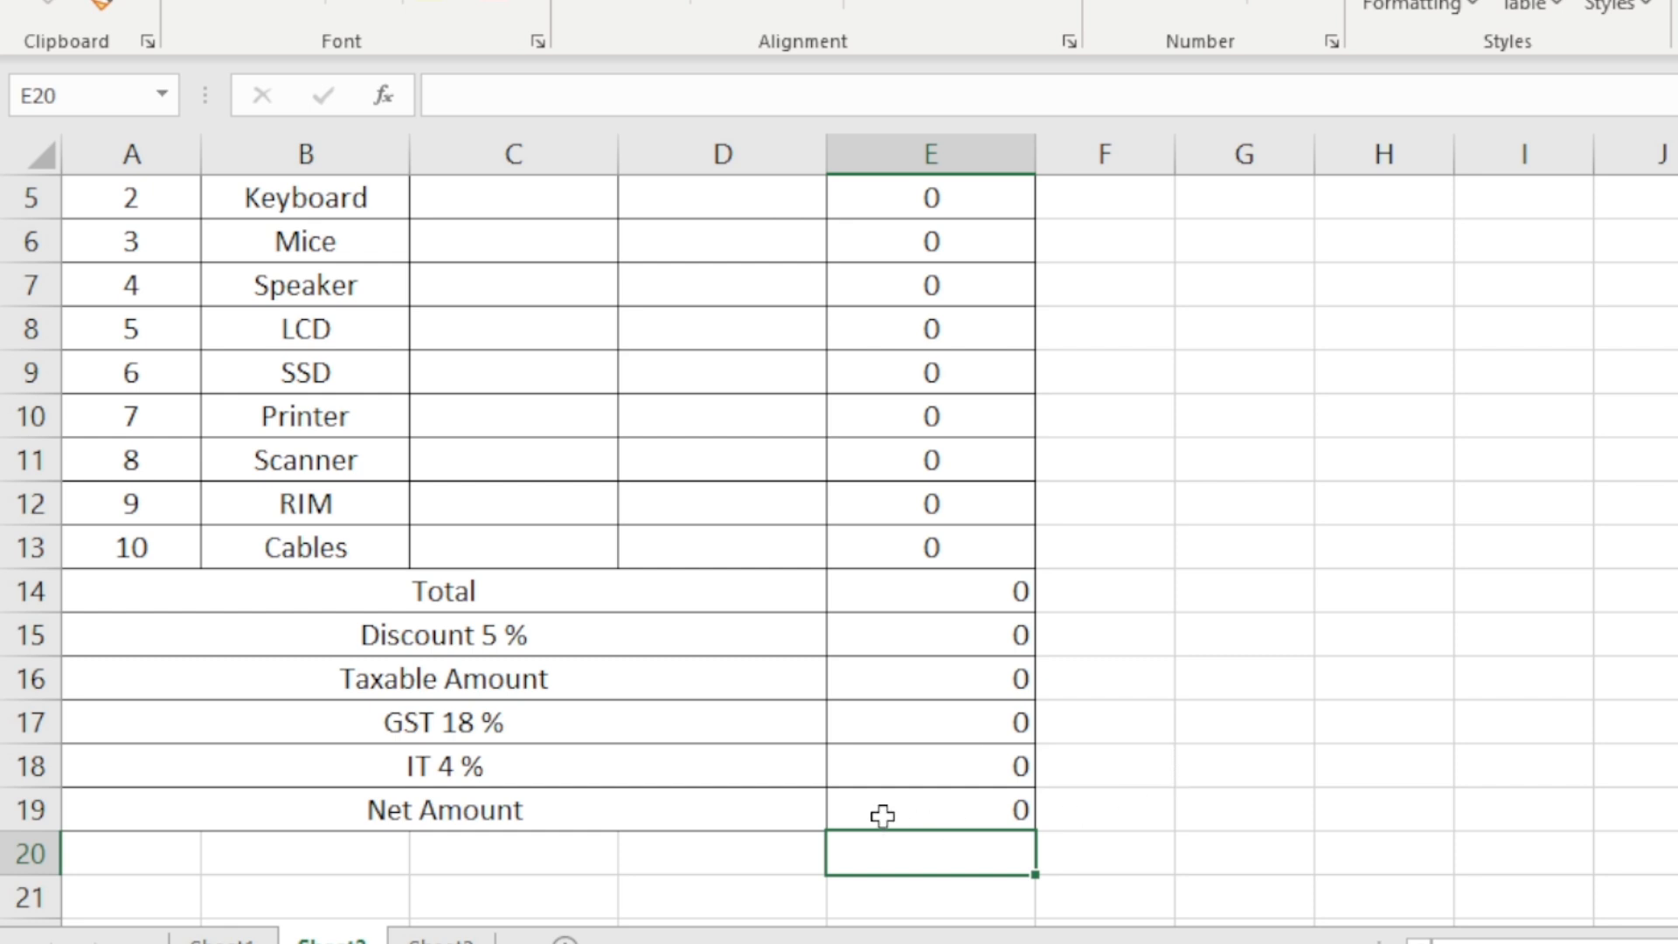
Step: Center the contents of the item rows and the summary rows horizontally, covering the range A4:E19
{"action": "scroll", "coordinate": [1028, 762], "scroll_direction": "up", "scroll_amount": 2}
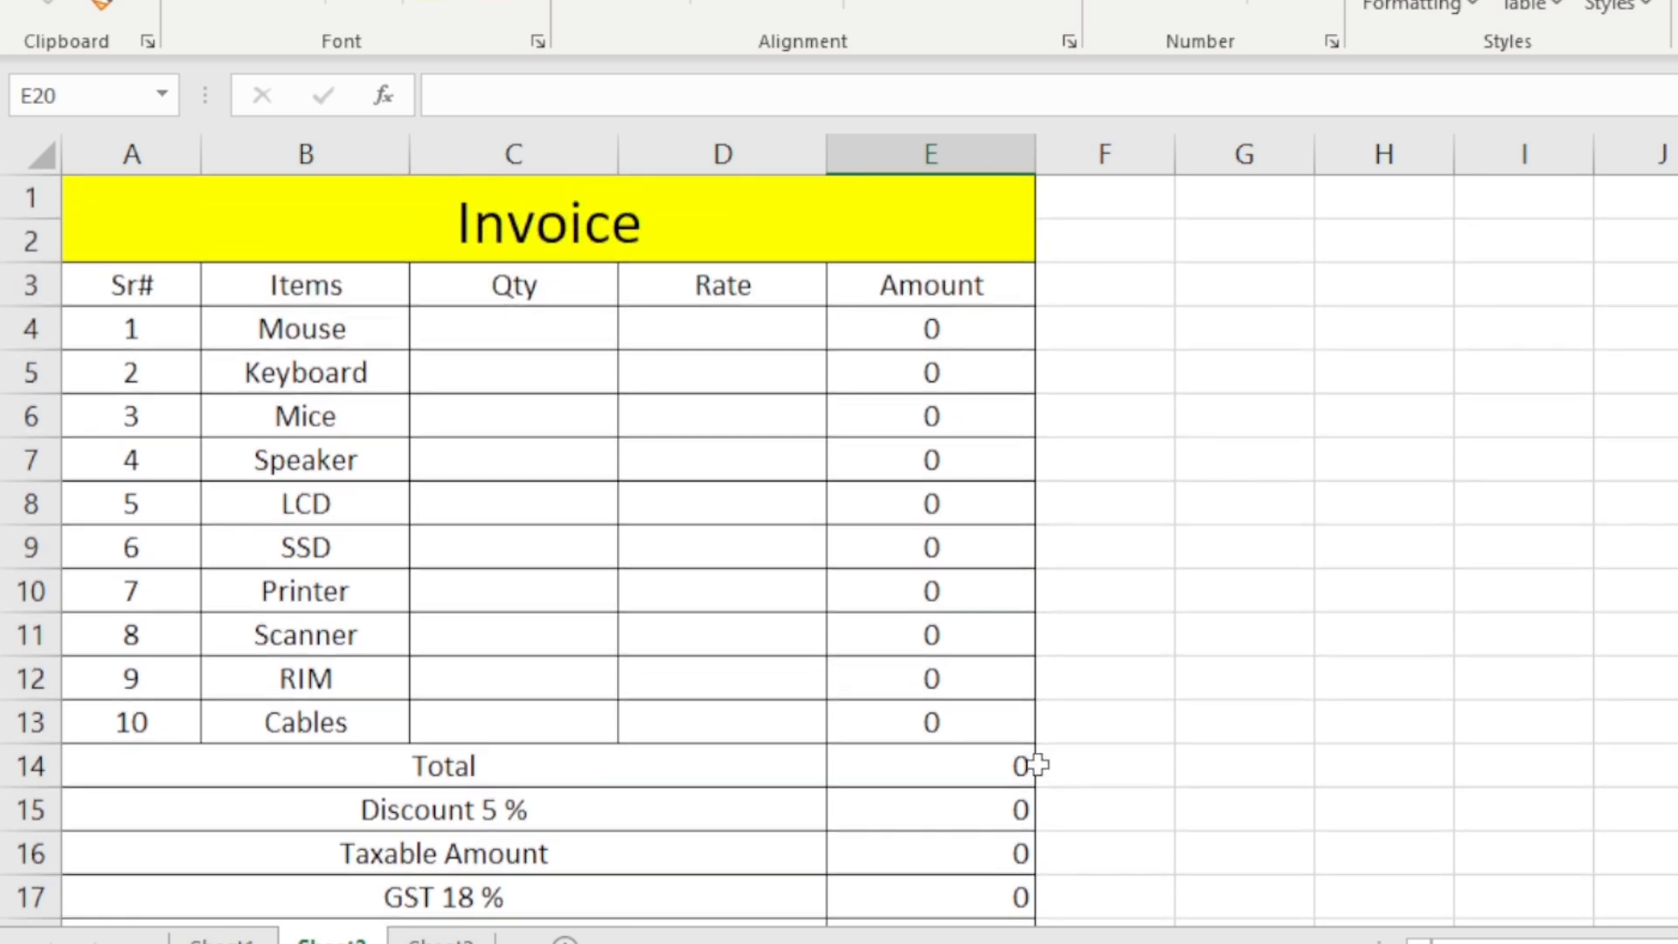
{"action": "scroll", "coordinate": [1126, 715], "scroll_direction": "down", "scroll_amount": 1}
{"action": "scroll", "coordinate": [1092, 734], "scroll_direction": "up", "scroll_amount": 1}
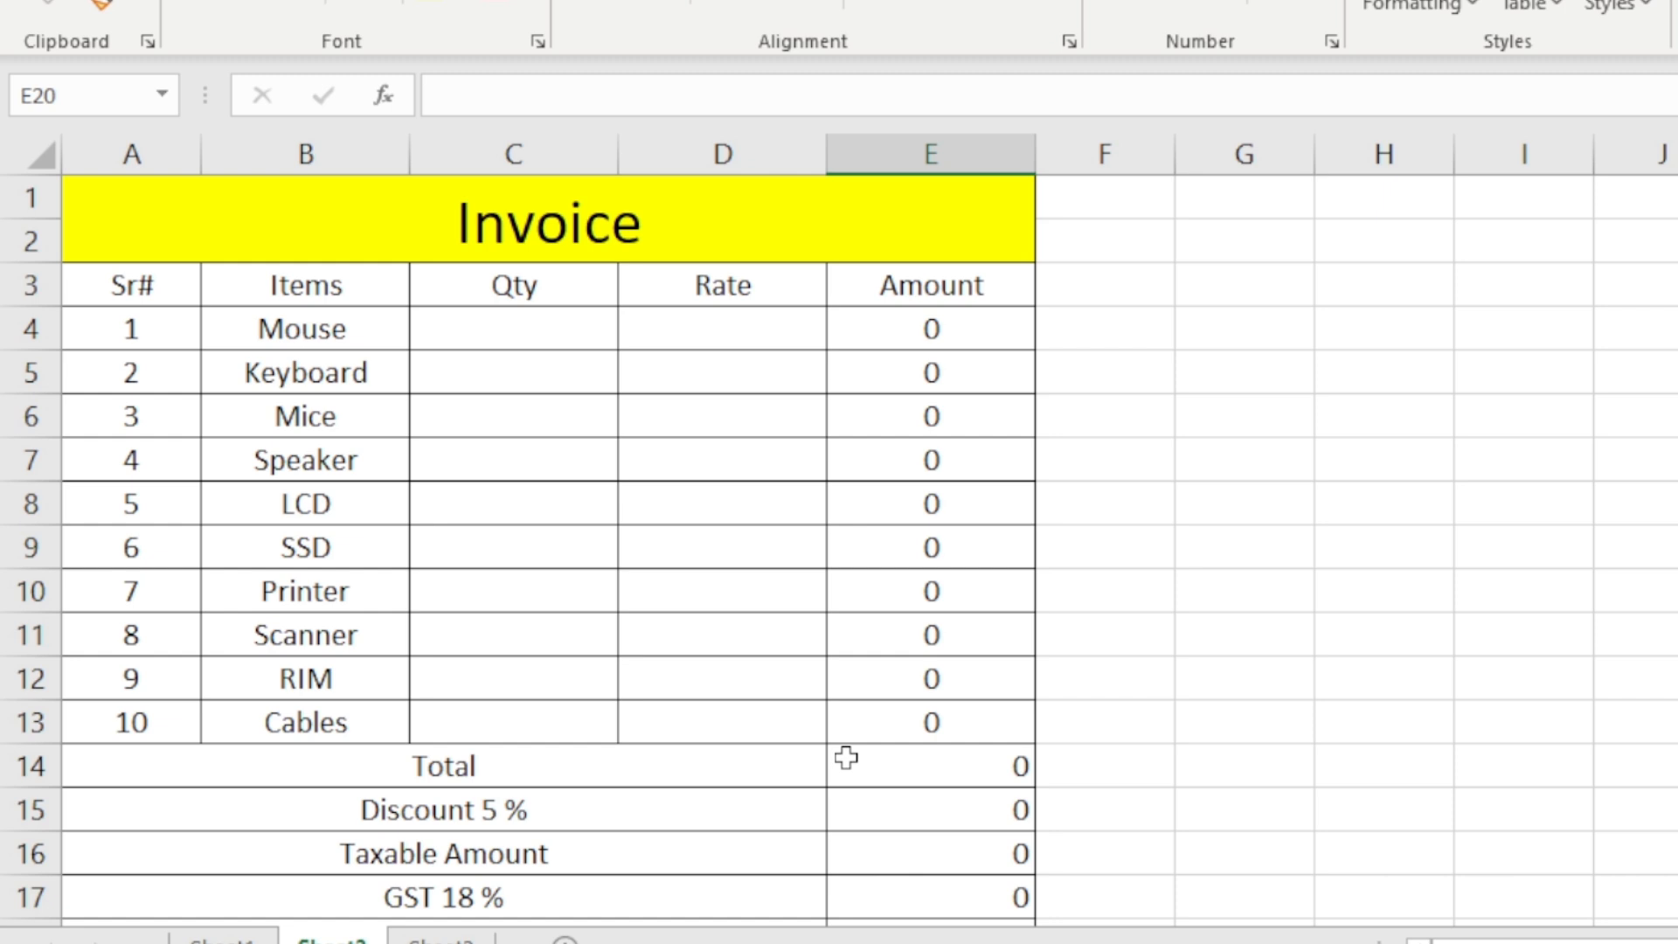
{"action": "scroll", "coordinate": [797, 516], "scroll_direction": "down", "scroll_amount": 2}
{"action": "scroll", "coordinate": [777, 595], "scroll_direction": "up", "scroll_amount": 2}
{"action": "left_click_drag", "start_coordinate": [122, 325], "coordinate": [966, 850]}
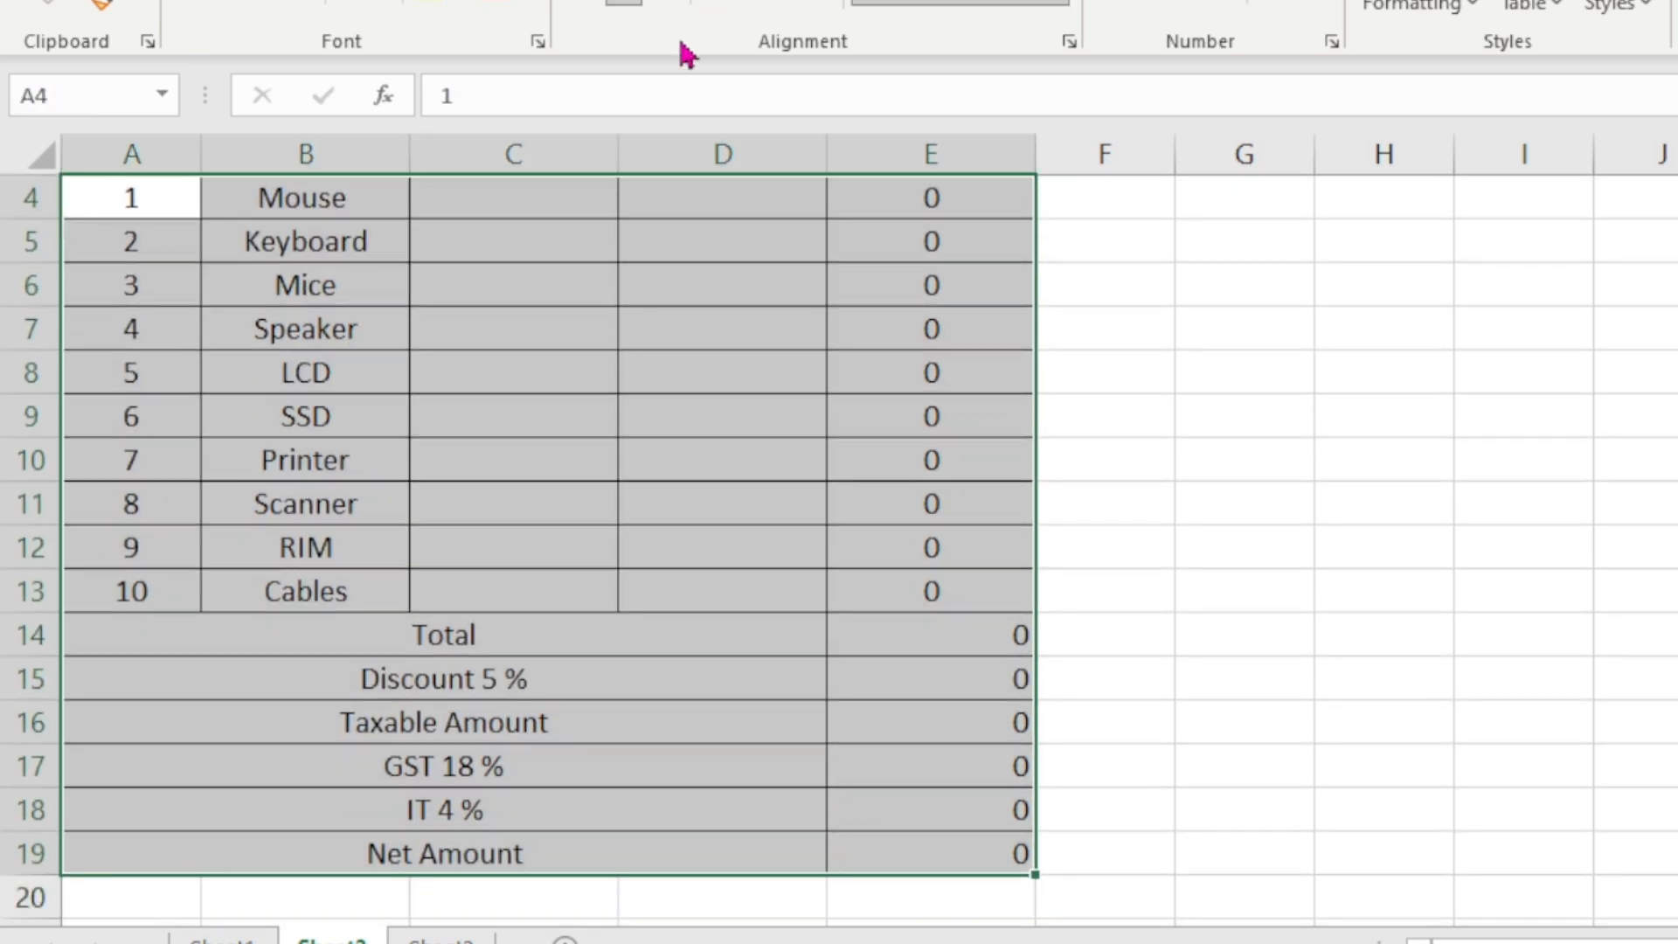
{"action": "left_click", "coordinate": [634, 7]}
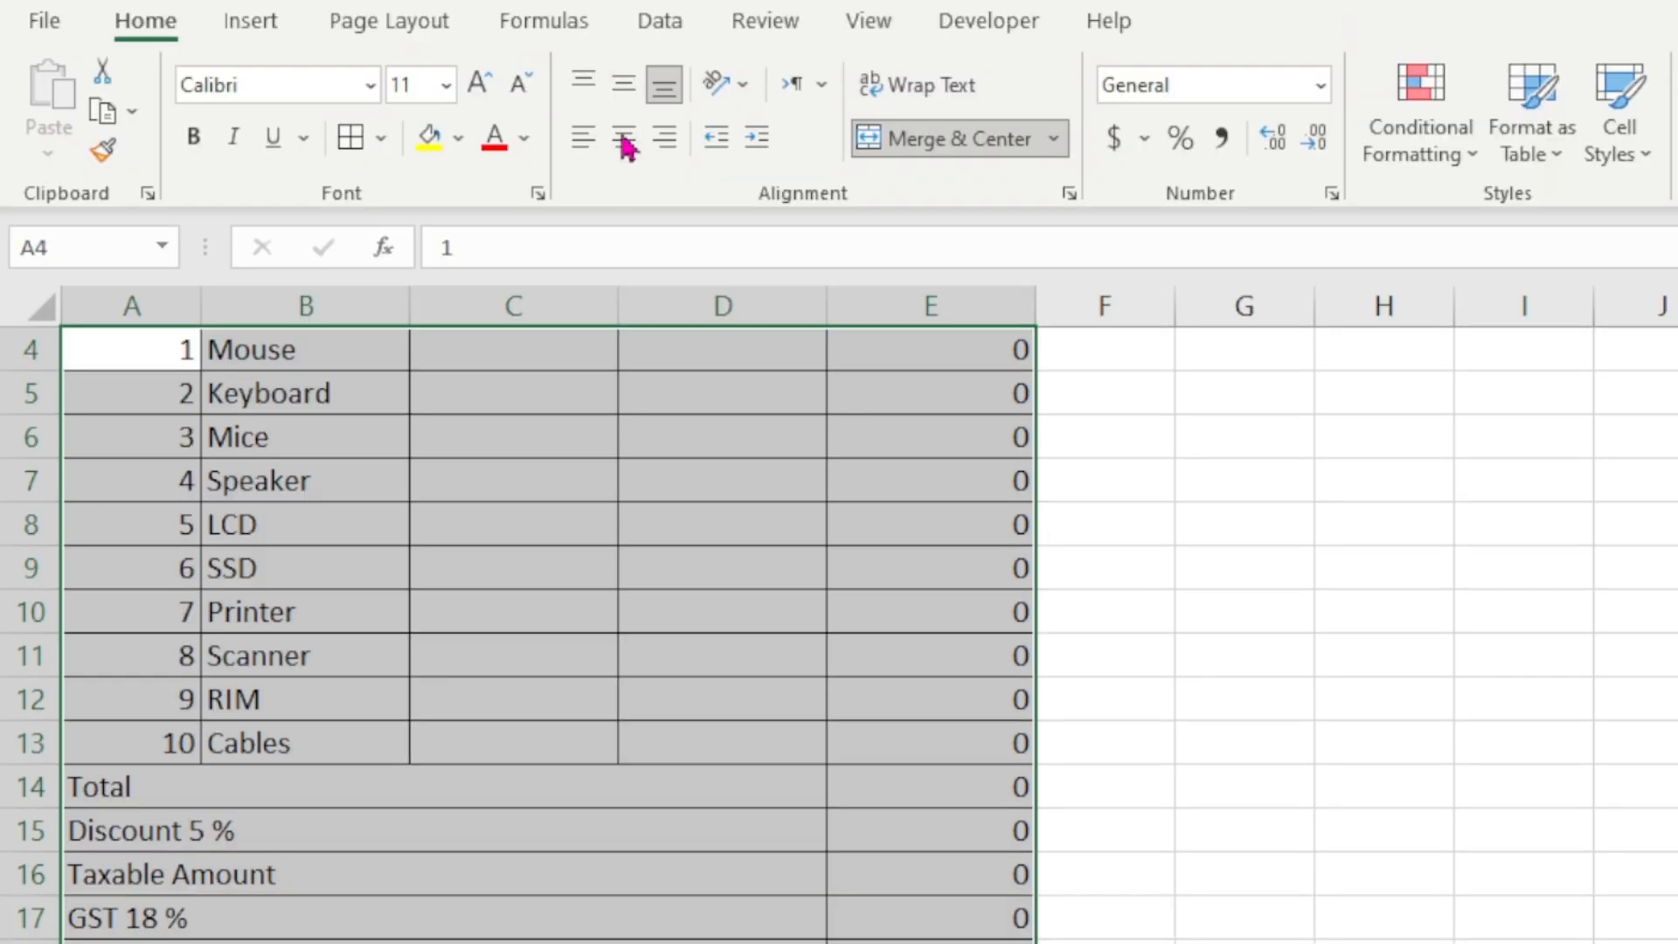
{"action": "left_click", "coordinate": [623, 139]}
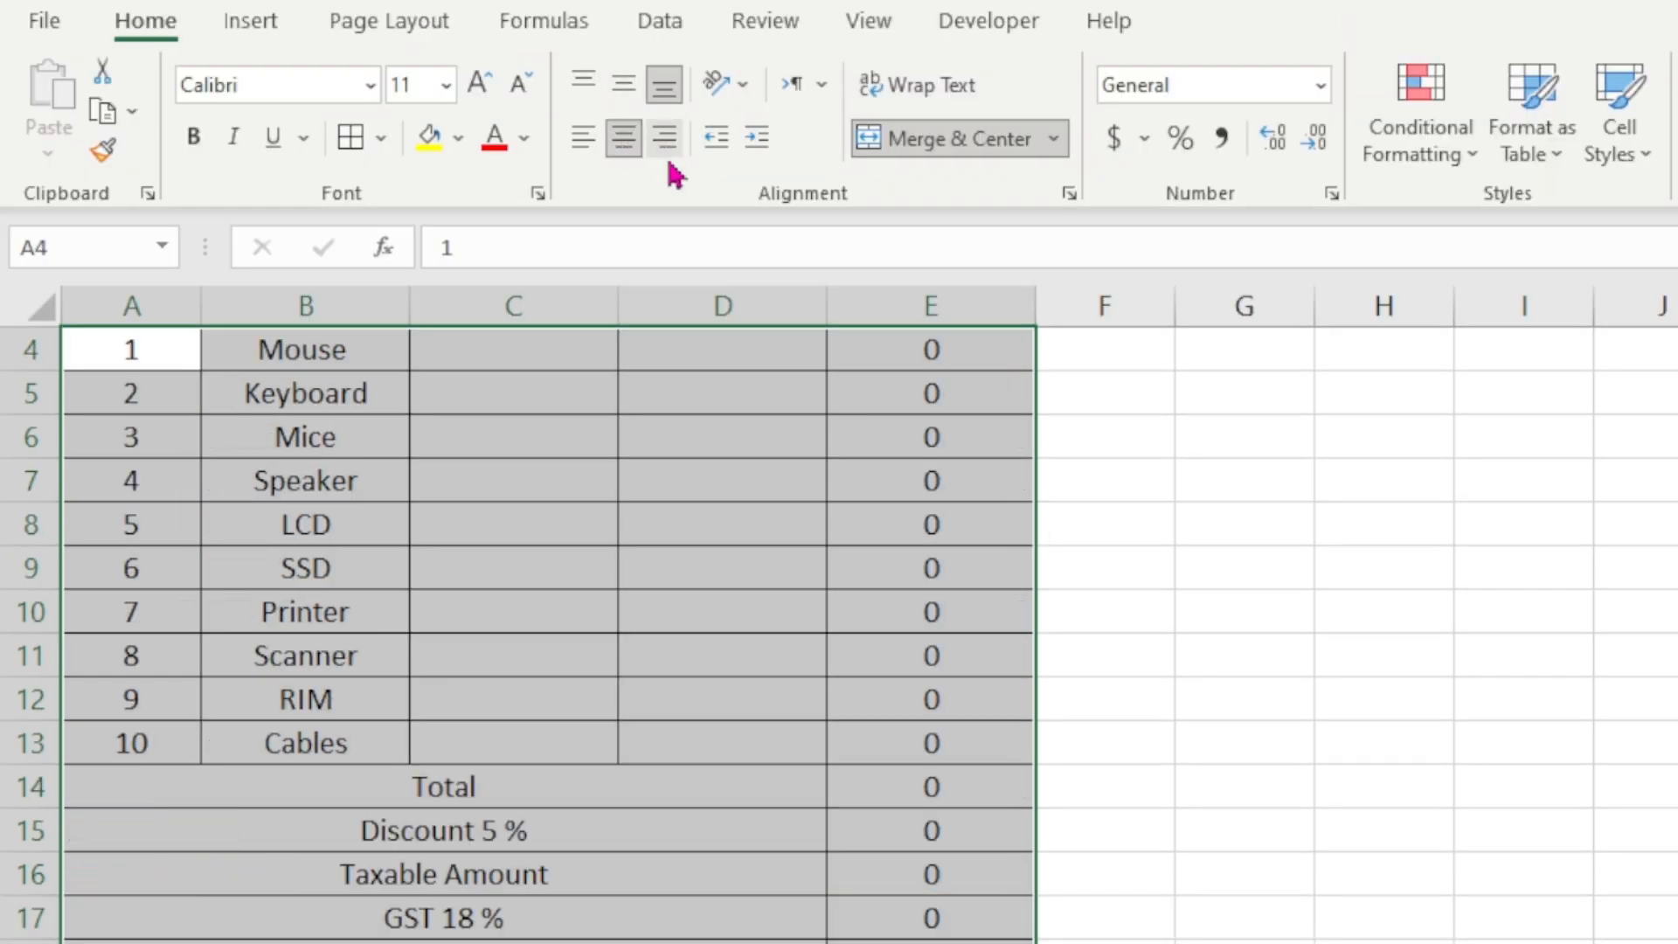
{"action": "scroll", "coordinate": [872, 670], "scroll_direction": "up", "scroll_amount": 1}
{"action": "left_click", "coordinate": [737, 735]}
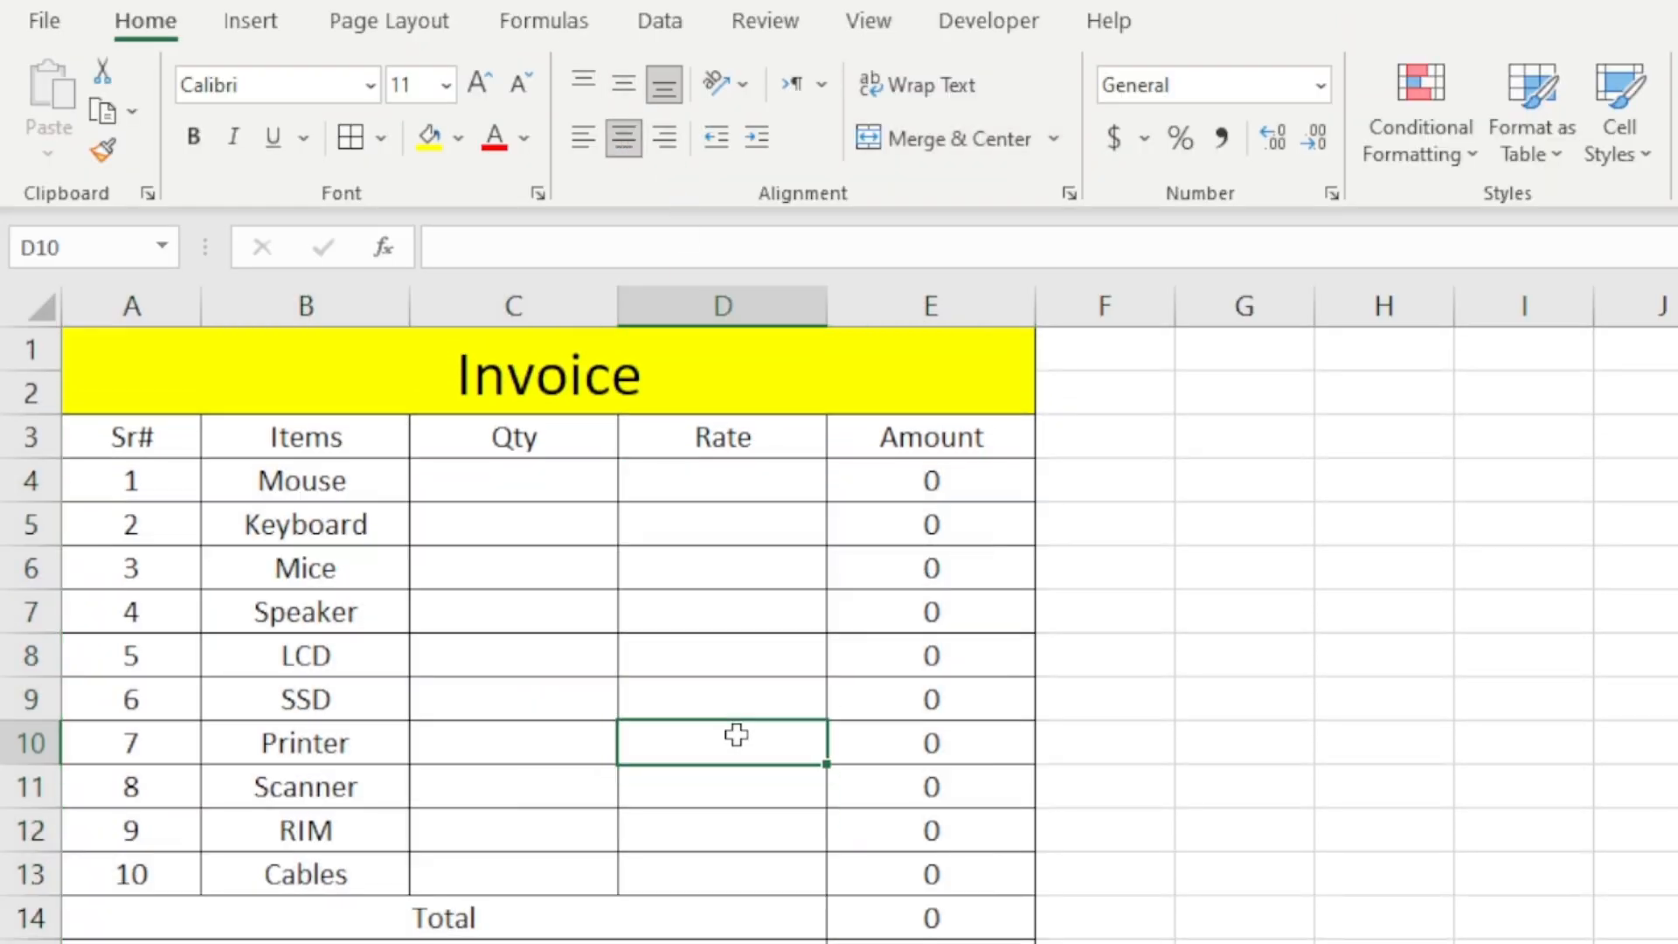
Step: Make the invoice text bold from the header row through the Net Amount row, range A3:E19
{"action": "scroll", "coordinate": [737, 732], "scroll_direction": "down", "scroll_amount": 1}
{"action": "scroll", "coordinate": [737, 732], "scroll_direction": "up", "scroll_amount": 1}
{"action": "left_click_drag", "start_coordinate": [138, 438], "coordinate": [940, 942]}
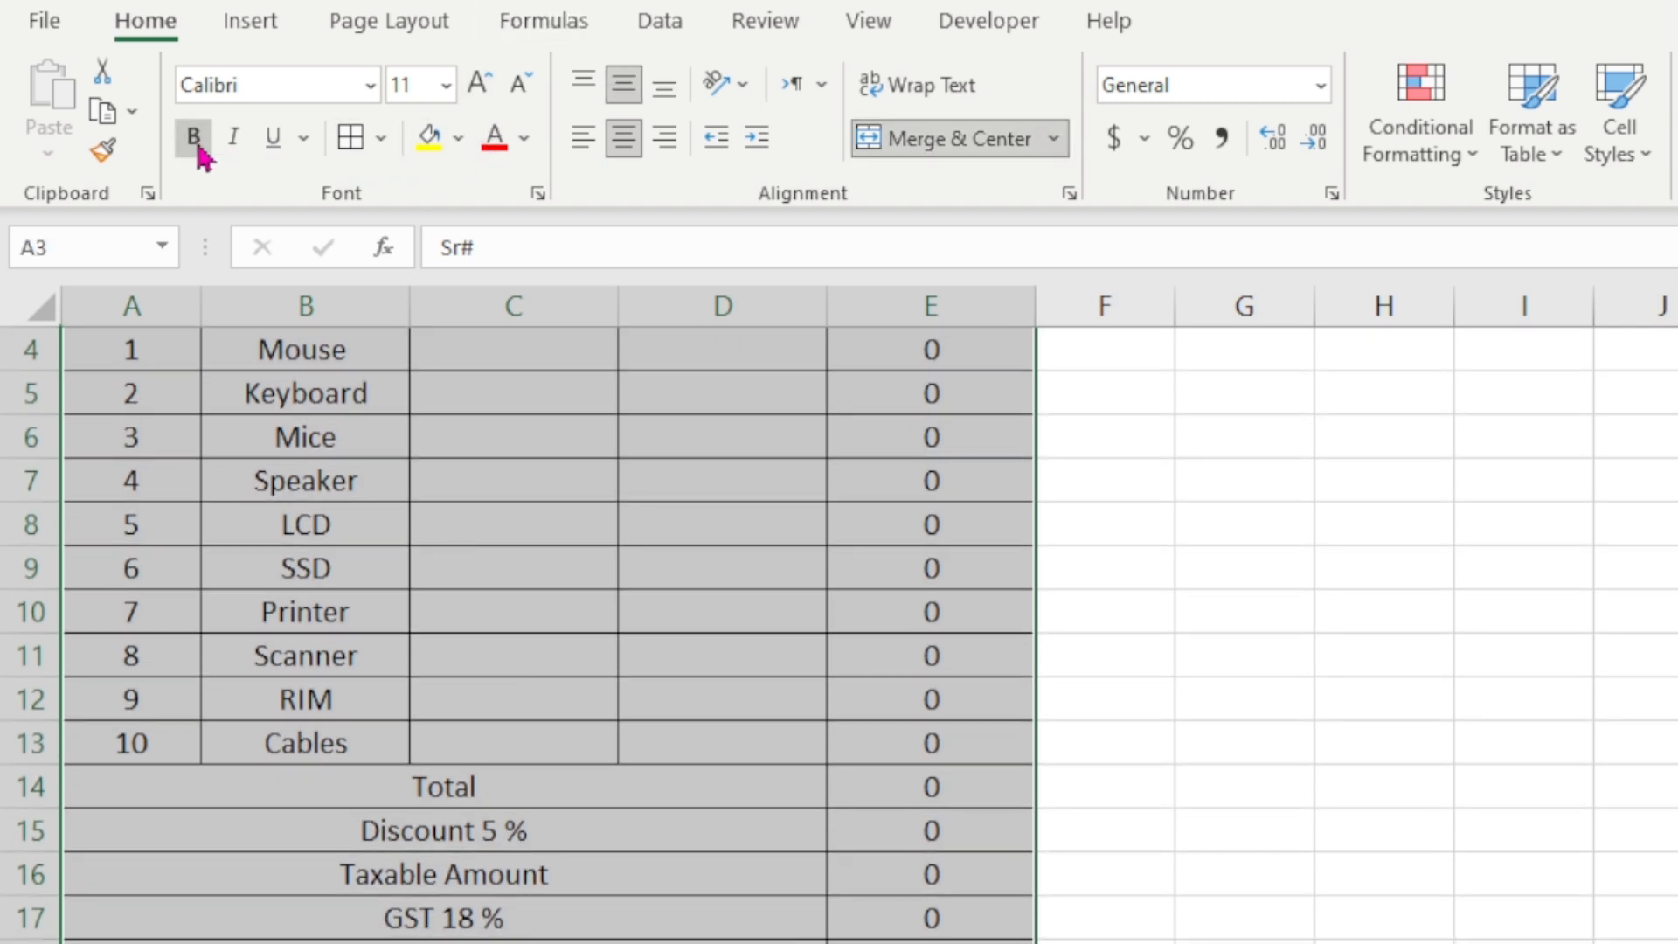
{"action": "left_click", "coordinate": [194, 136]}
{"action": "scroll", "coordinate": [659, 731], "scroll_direction": "up", "scroll_amount": 1}
{"action": "left_click", "coordinate": [716, 771]}
Step: Increase the font size of the summary rows from Total to Net Amount, A14:E19, to 14
{"action": "scroll", "coordinate": [626, 690], "scroll_direction": "down", "scroll_amount": 1}
{"action": "left_click_drag", "start_coordinate": [562, 772], "coordinate": [935, 942]}
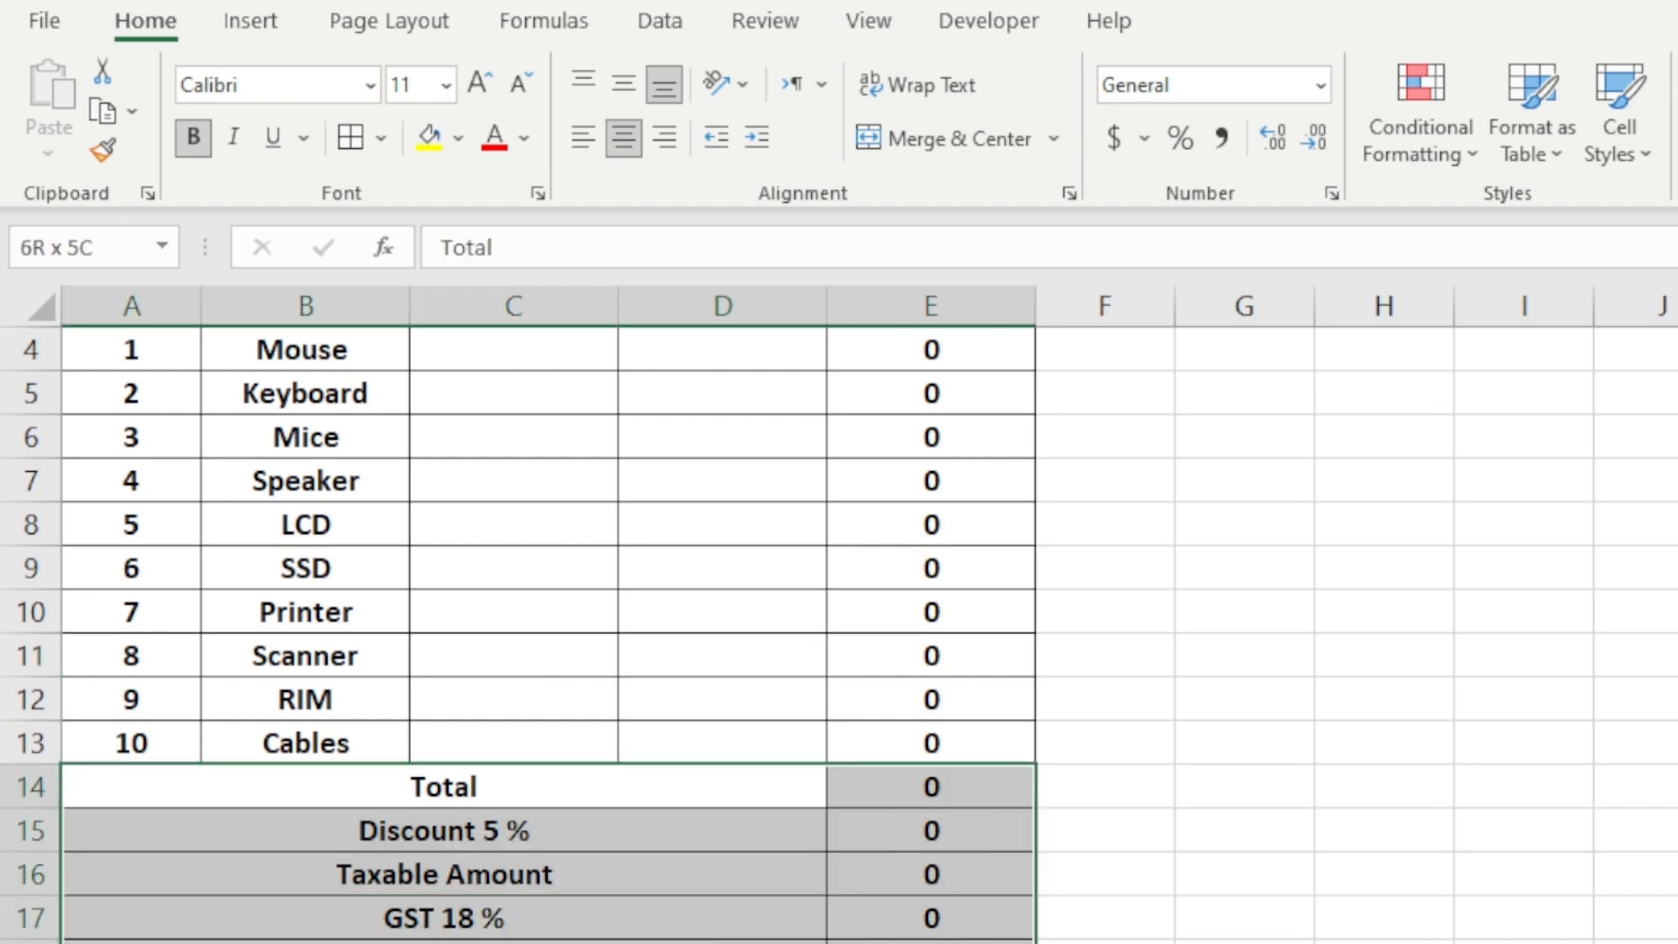
{"action": "left_click", "coordinate": [495, 90]}
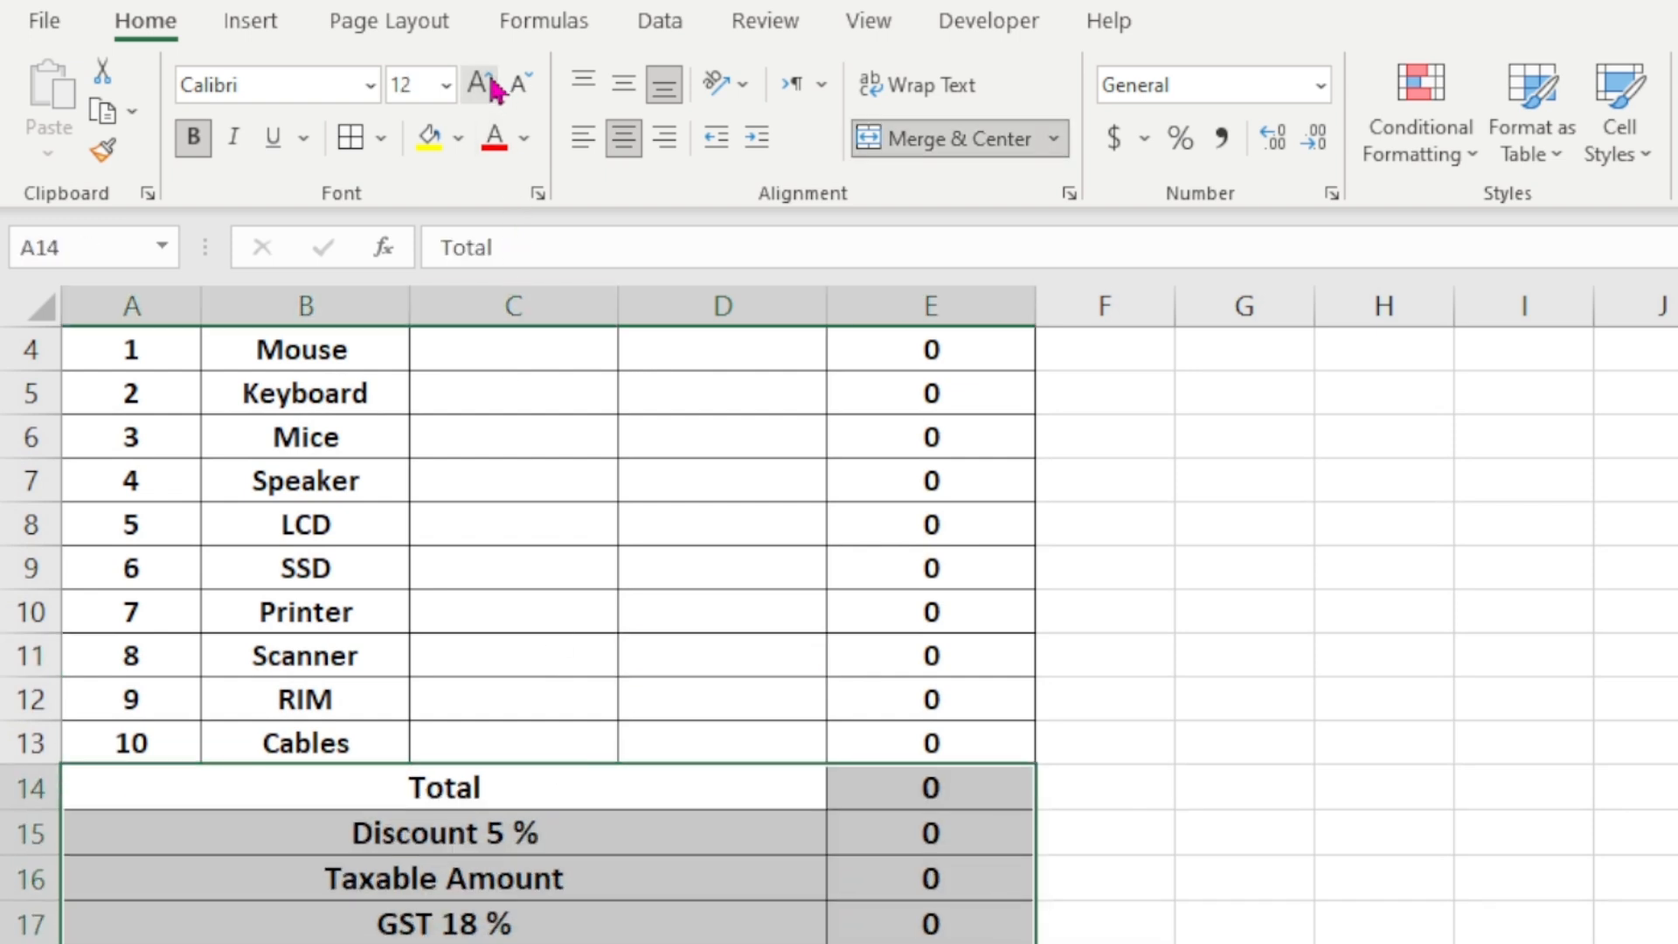
{"action": "left_click", "coordinate": [495, 90]}
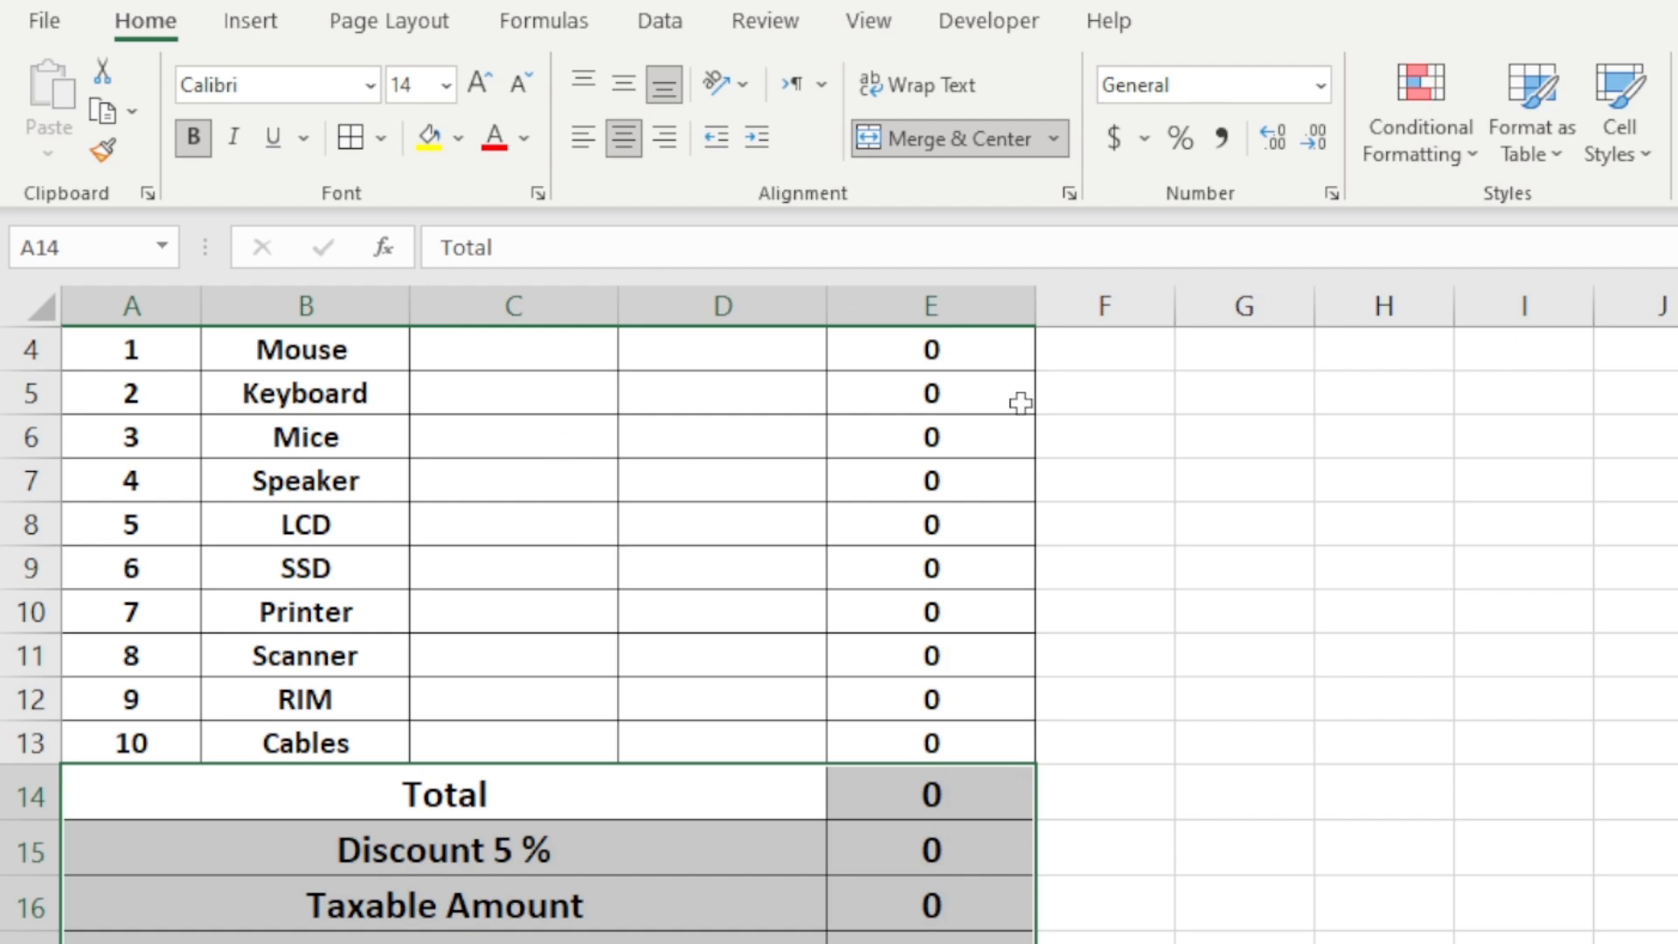
{"action": "scroll", "coordinate": [922, 926], "scroll_direction": "down", "scroll_amount": 1}
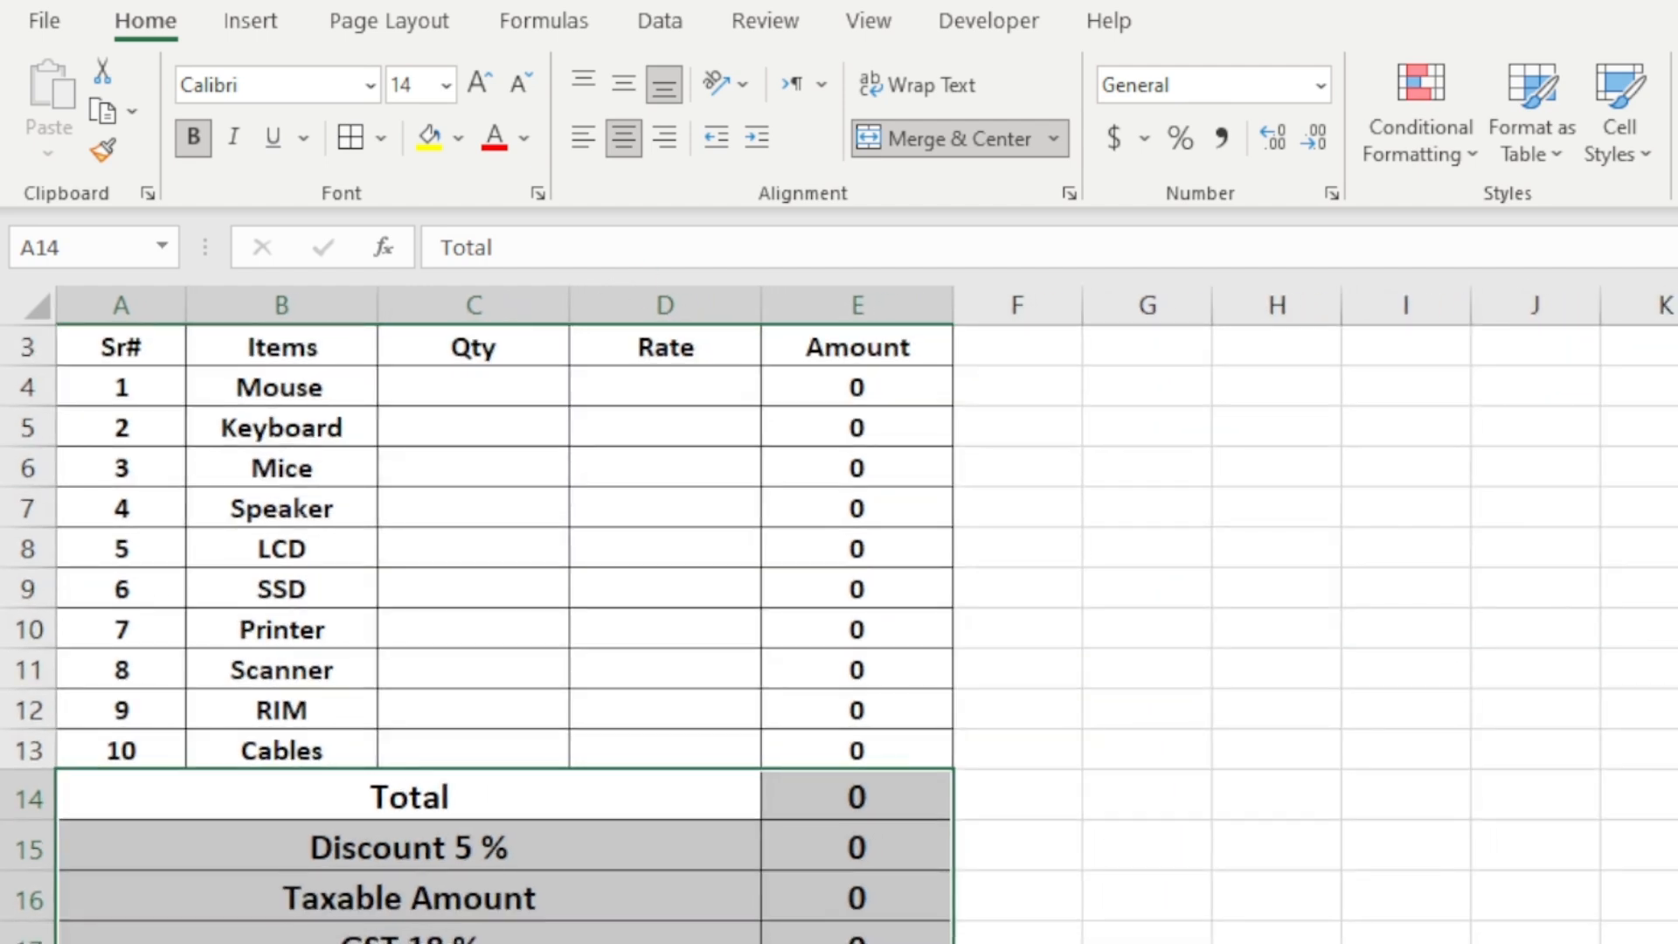
{"action": "scroll", "coordinate": [922, 927], "scroll_direction": "down", "scroll_amount": 1}
{"action": "scroll", "coordinate": [922, 897], "scroll_direction": "up", "scroll_amount": 1}
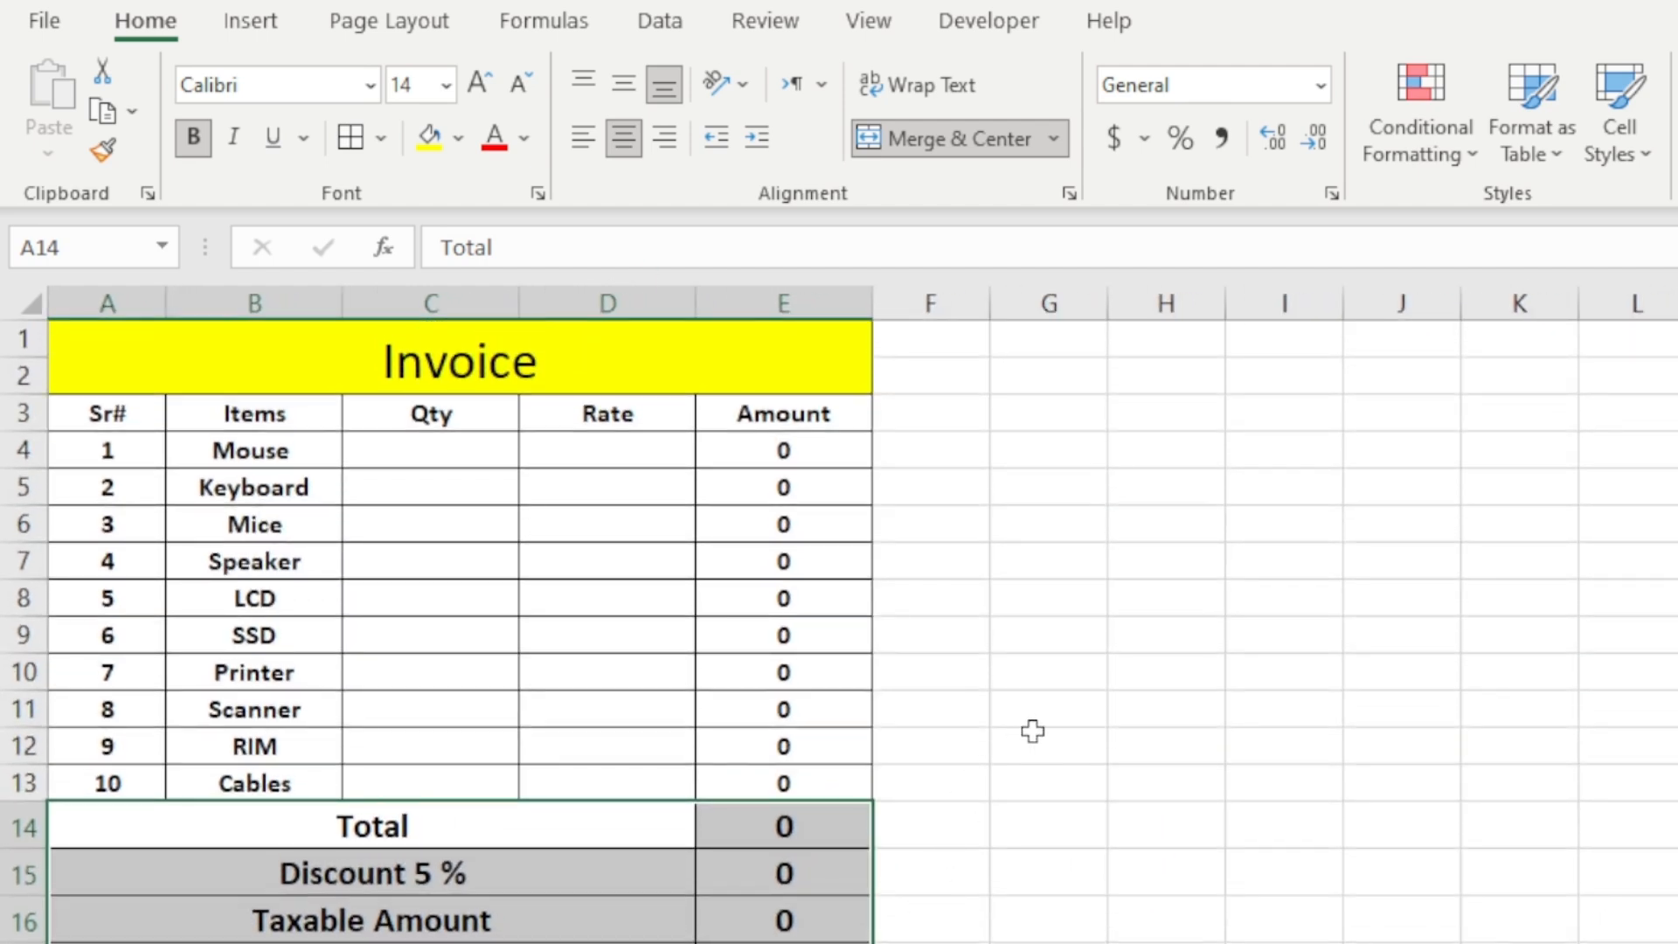
{"action": "left_click", "coordinate": [1024, 736]}
{"action": "scroll", "coordinate": [1036, 821], "scroll_direction": "down", "scroll_amount": 1}
{"action": "scroll", "coordinate": [1036, 821], "scroll_direction": "up", "scroll_amount": 1}
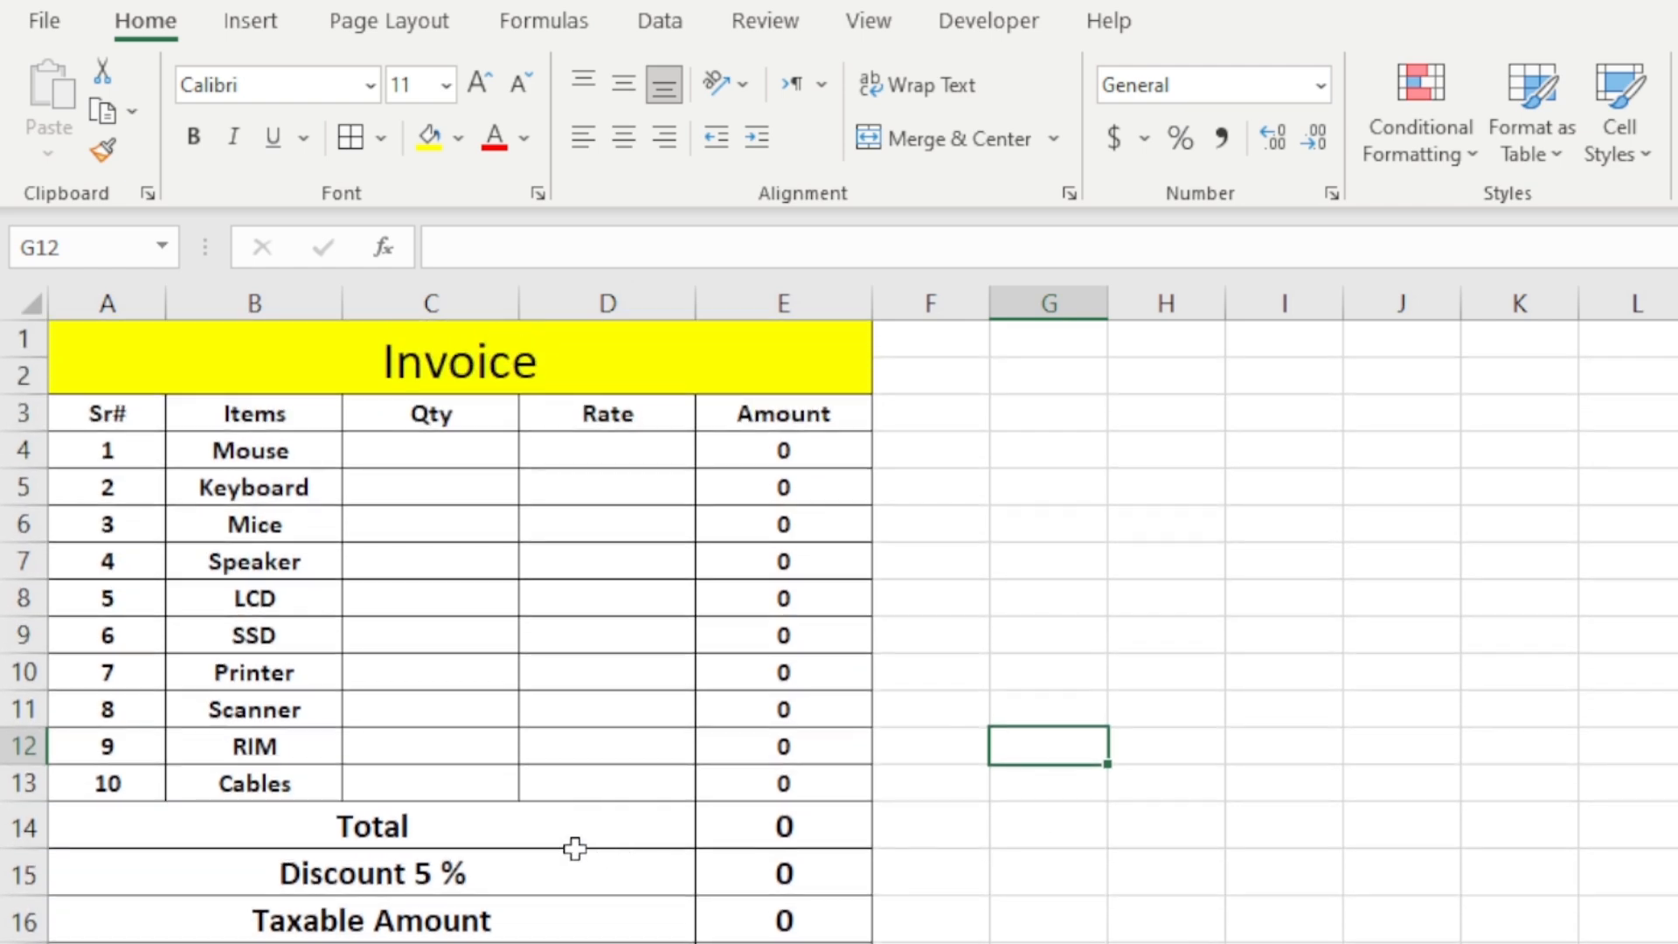
Step: Fill the Total label cell with theme orange and the Discount 5 % label cell with theme aqua
{"action": "left_click", "coordinate": [551, 826]}
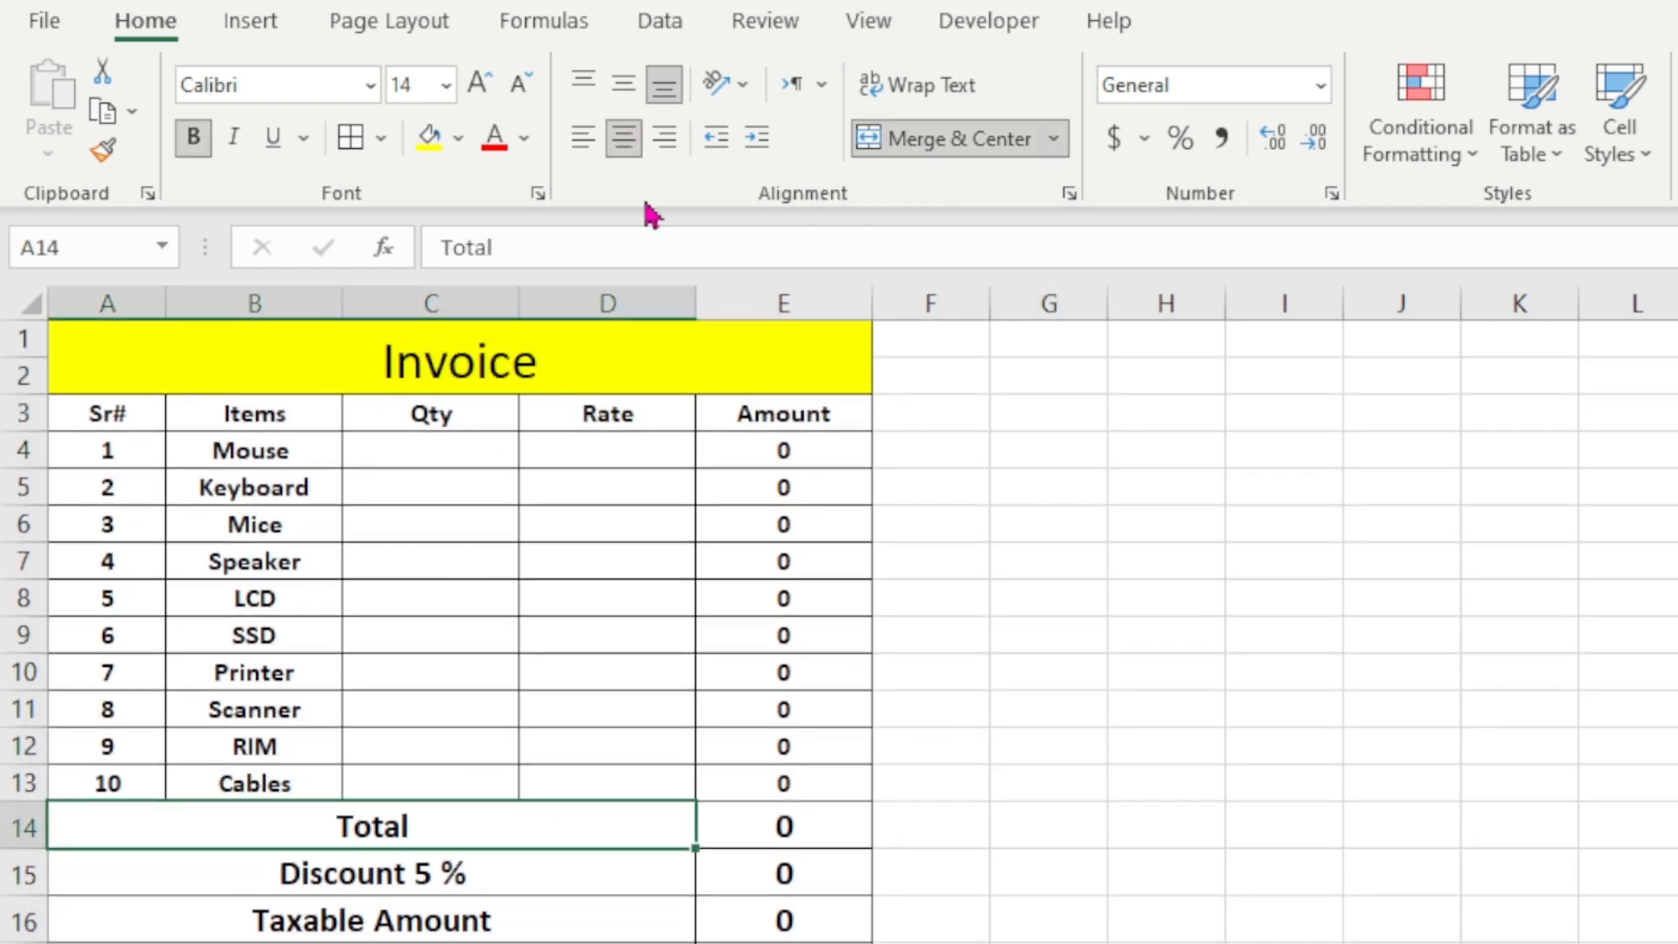
{"action": "left_click", "coordinate": [463, 150]}
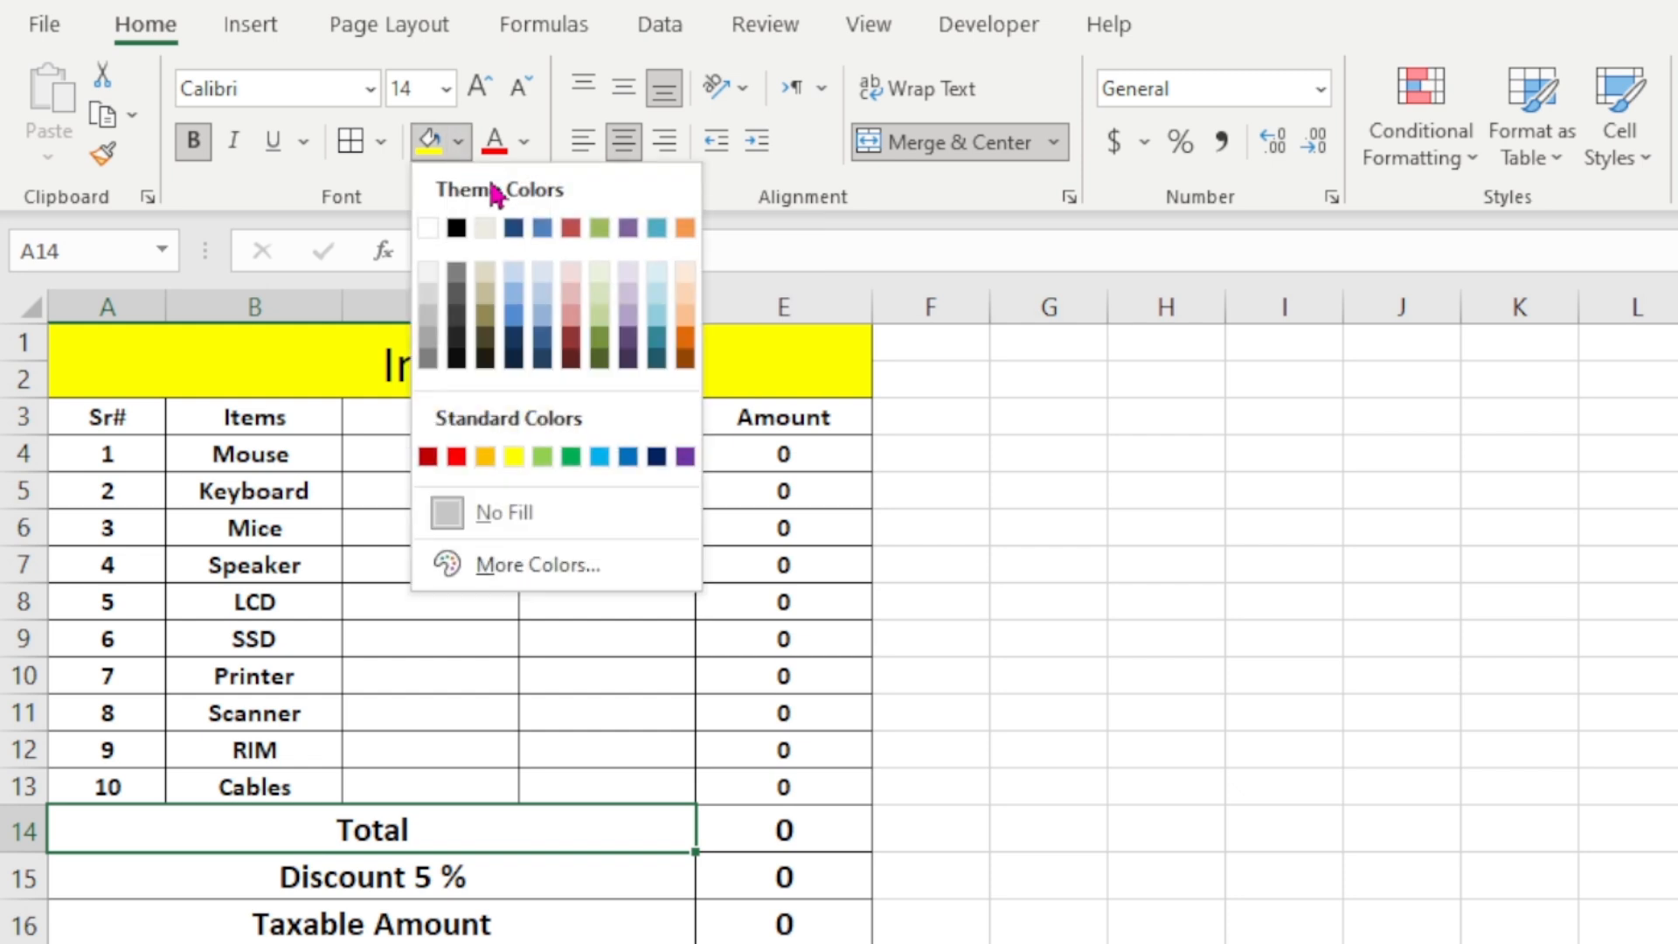
{"action": "left_click", "coordinate": [687, 229]}
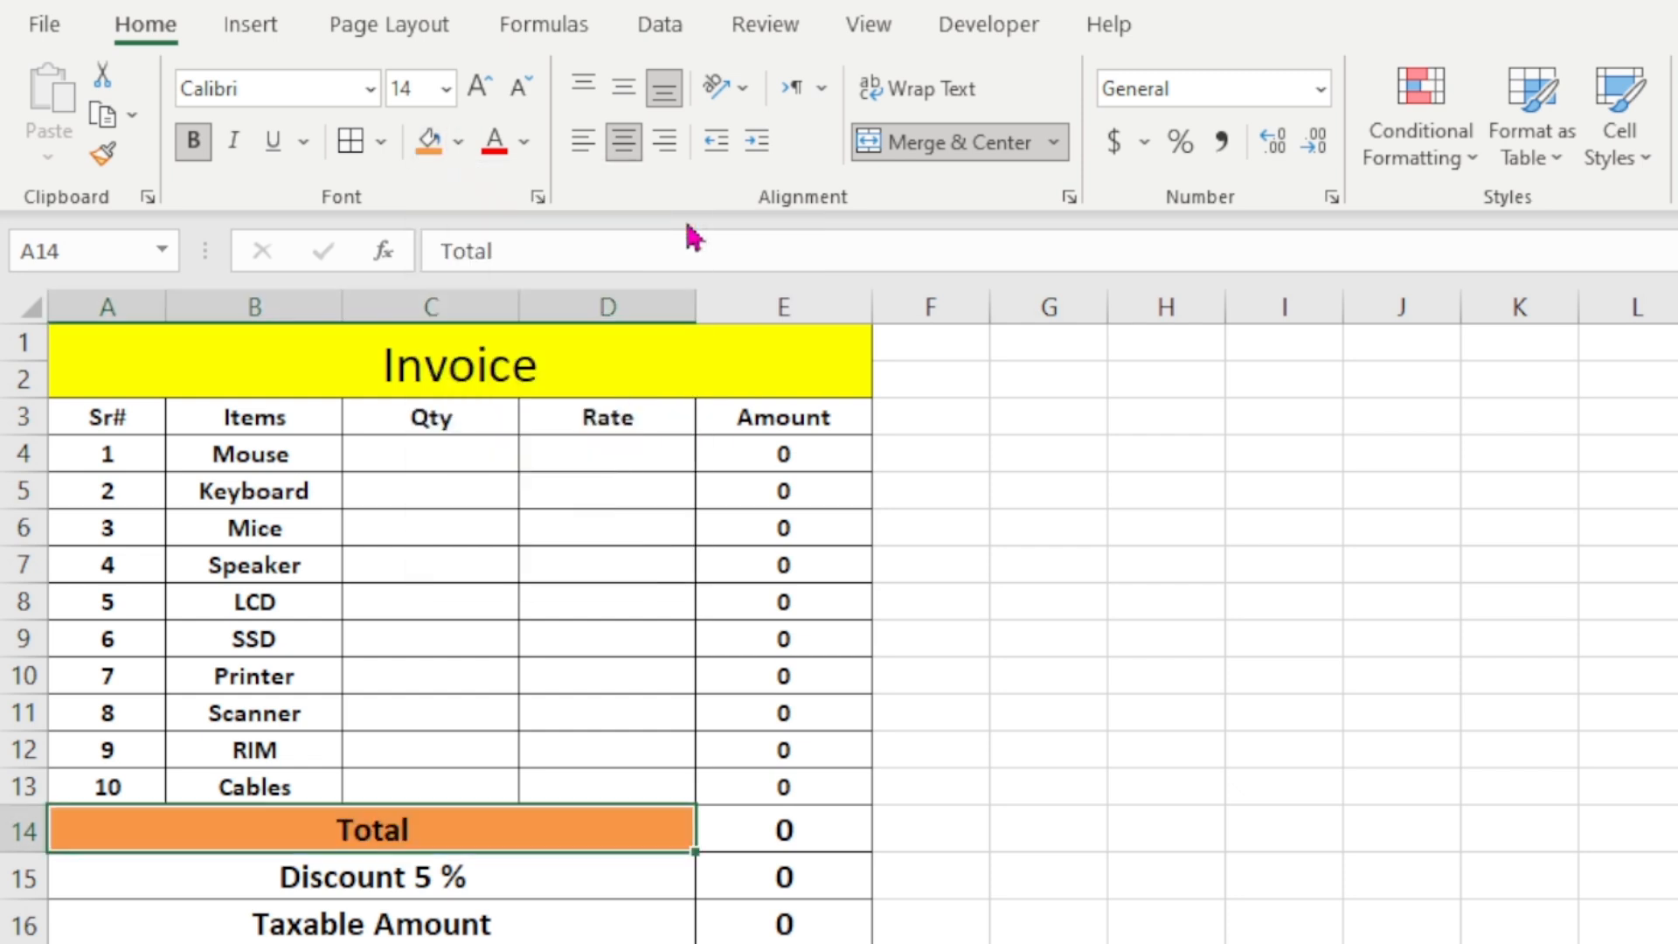
{"action": "left_click", "coordinate": [486, 874]}
{"action": "left_click", "coordinate": [458, 142]}
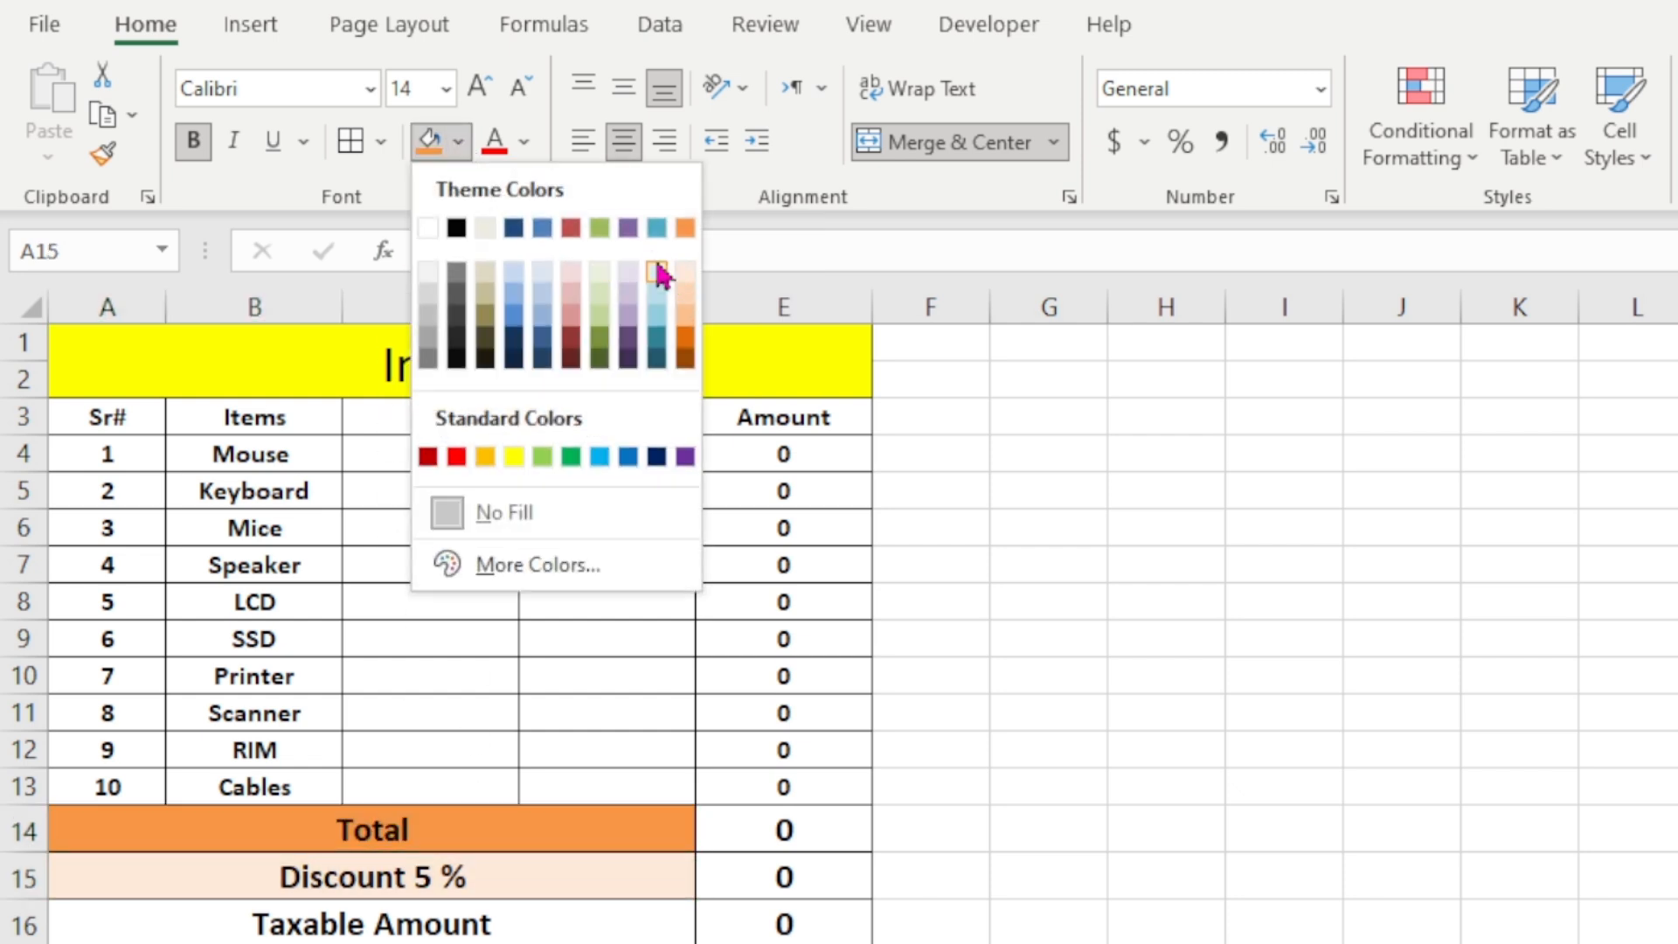
{"action": "left_click", "coordinate": [663, 235]}
Step: Fill the Taxable Amount label cell with theme purple and the GST 18 % label cell with theme green
{"action": "left_click", "coordinate": [449, 917]}
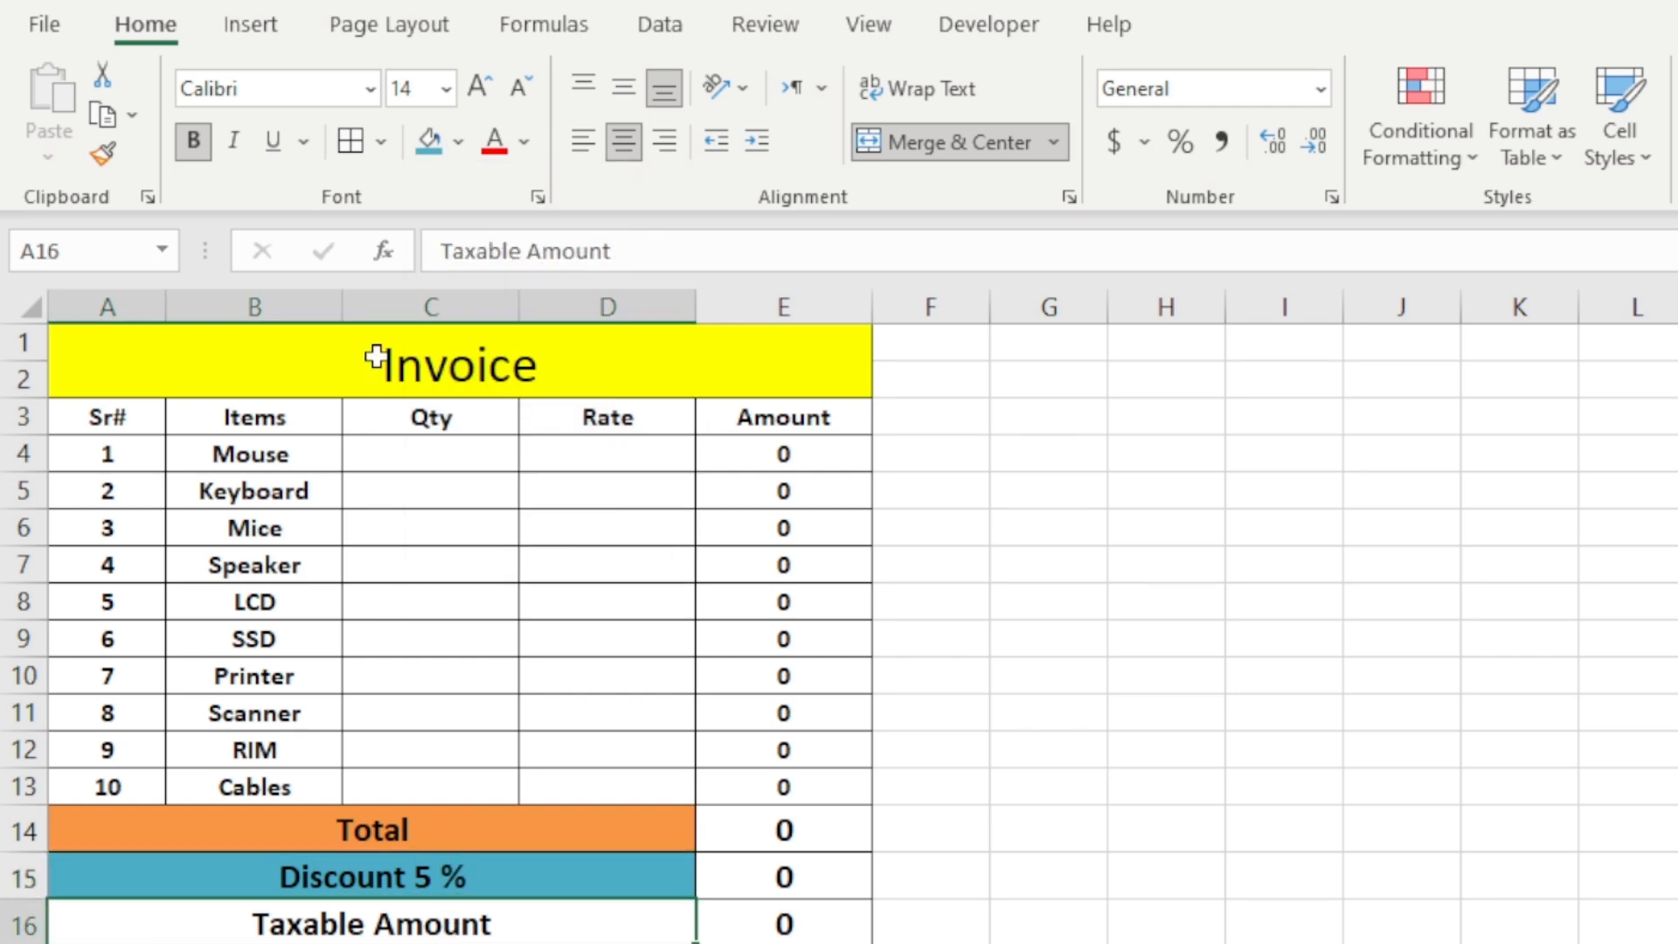
{"action": "left_click", "coordinate": [458, 142]}
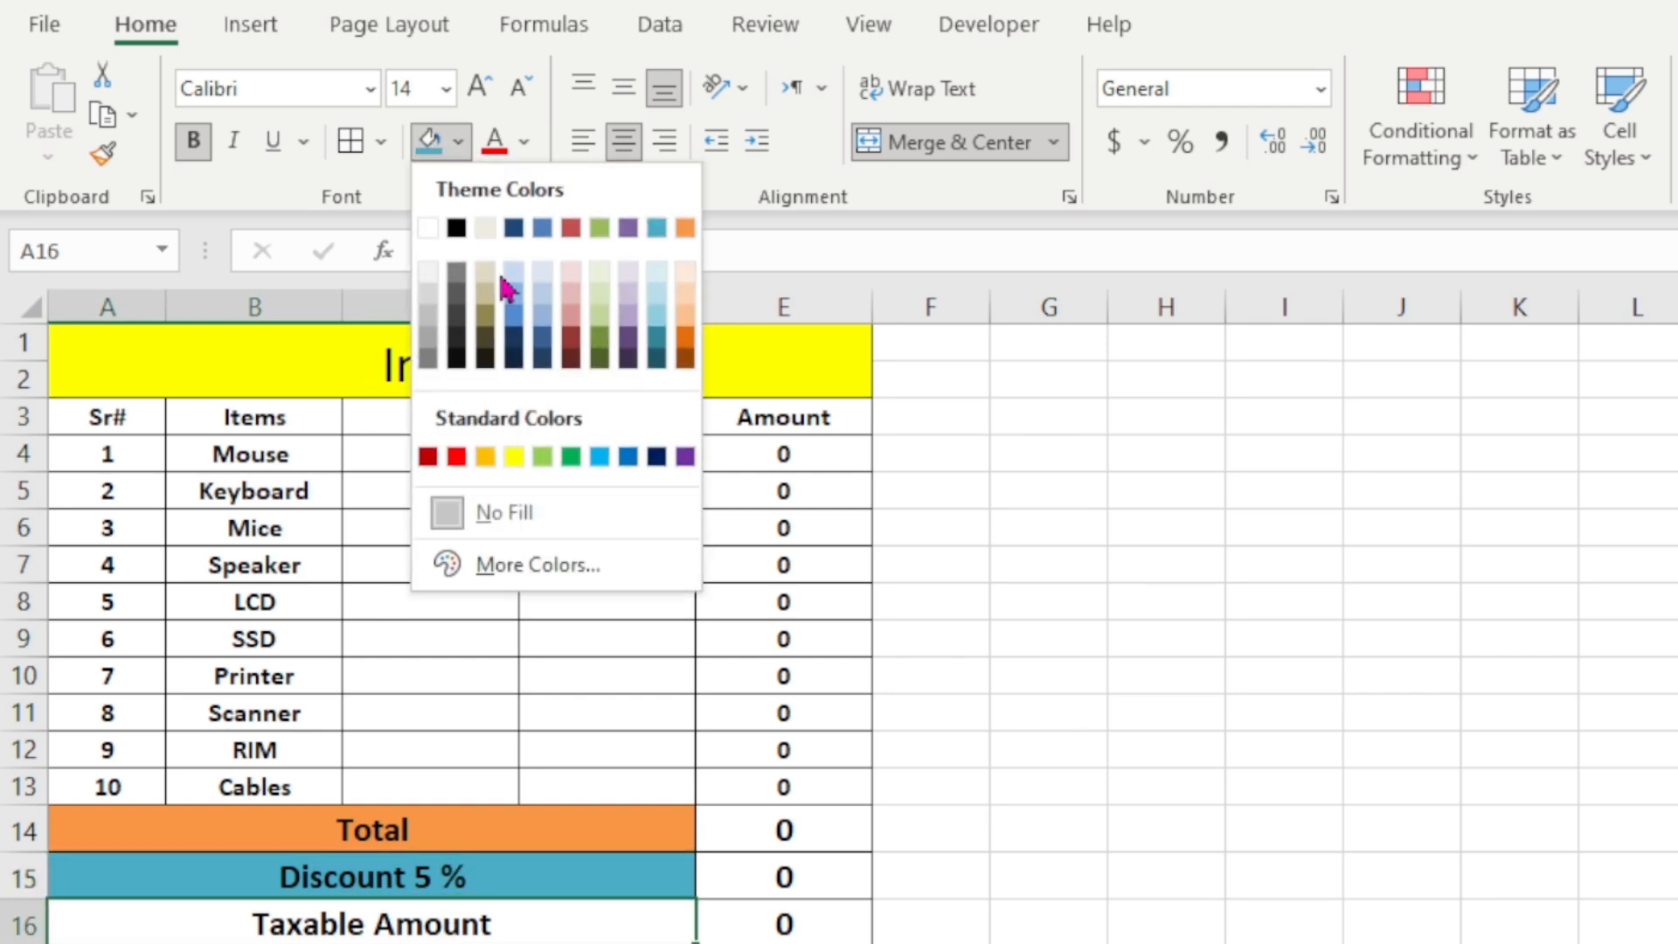
{"action": "left_click", "coordinate": [629, 228]}
{"action": "scroll", "coordinate": [598, 487], "scroll_direction": "down", "scroll_amount": 1}
{"action": "left_click", "coordinate": [512, 858]}
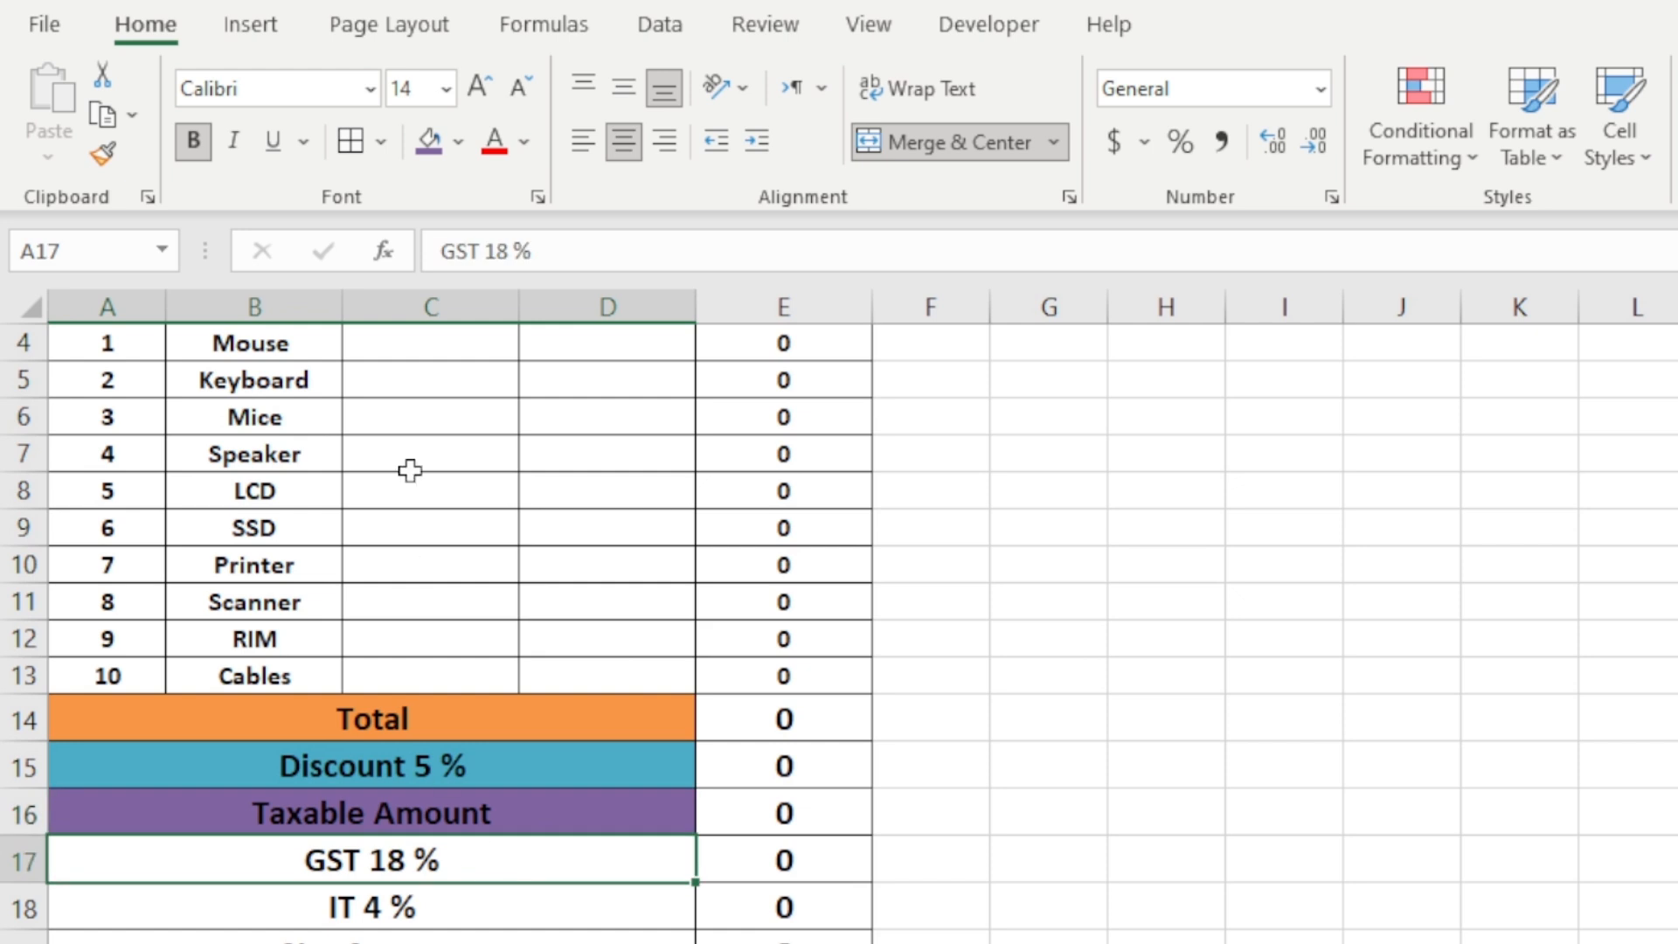
{"action": "left_click", "coordinate": [458, 141]}
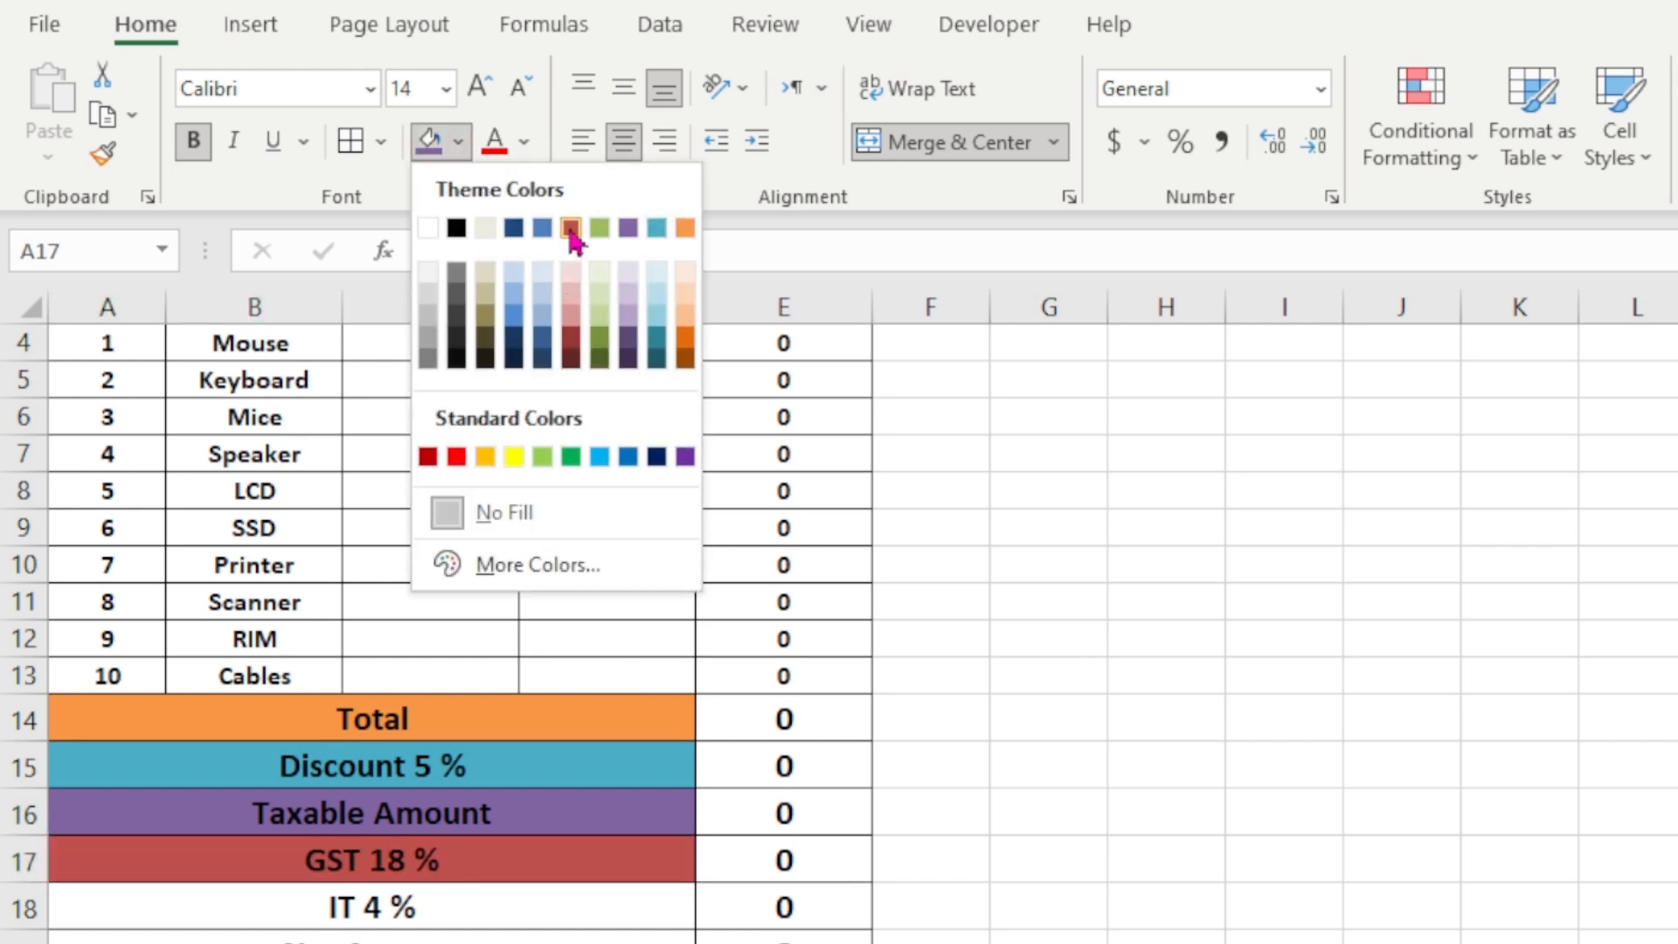
{"action": "left_click", "coordinate": [590, 225]}
Step: Fill the IT 4 % label cell with theme red and the Net Amount label cell with theme blue
{"action": "left_click", "coordinate": [487, 907]}
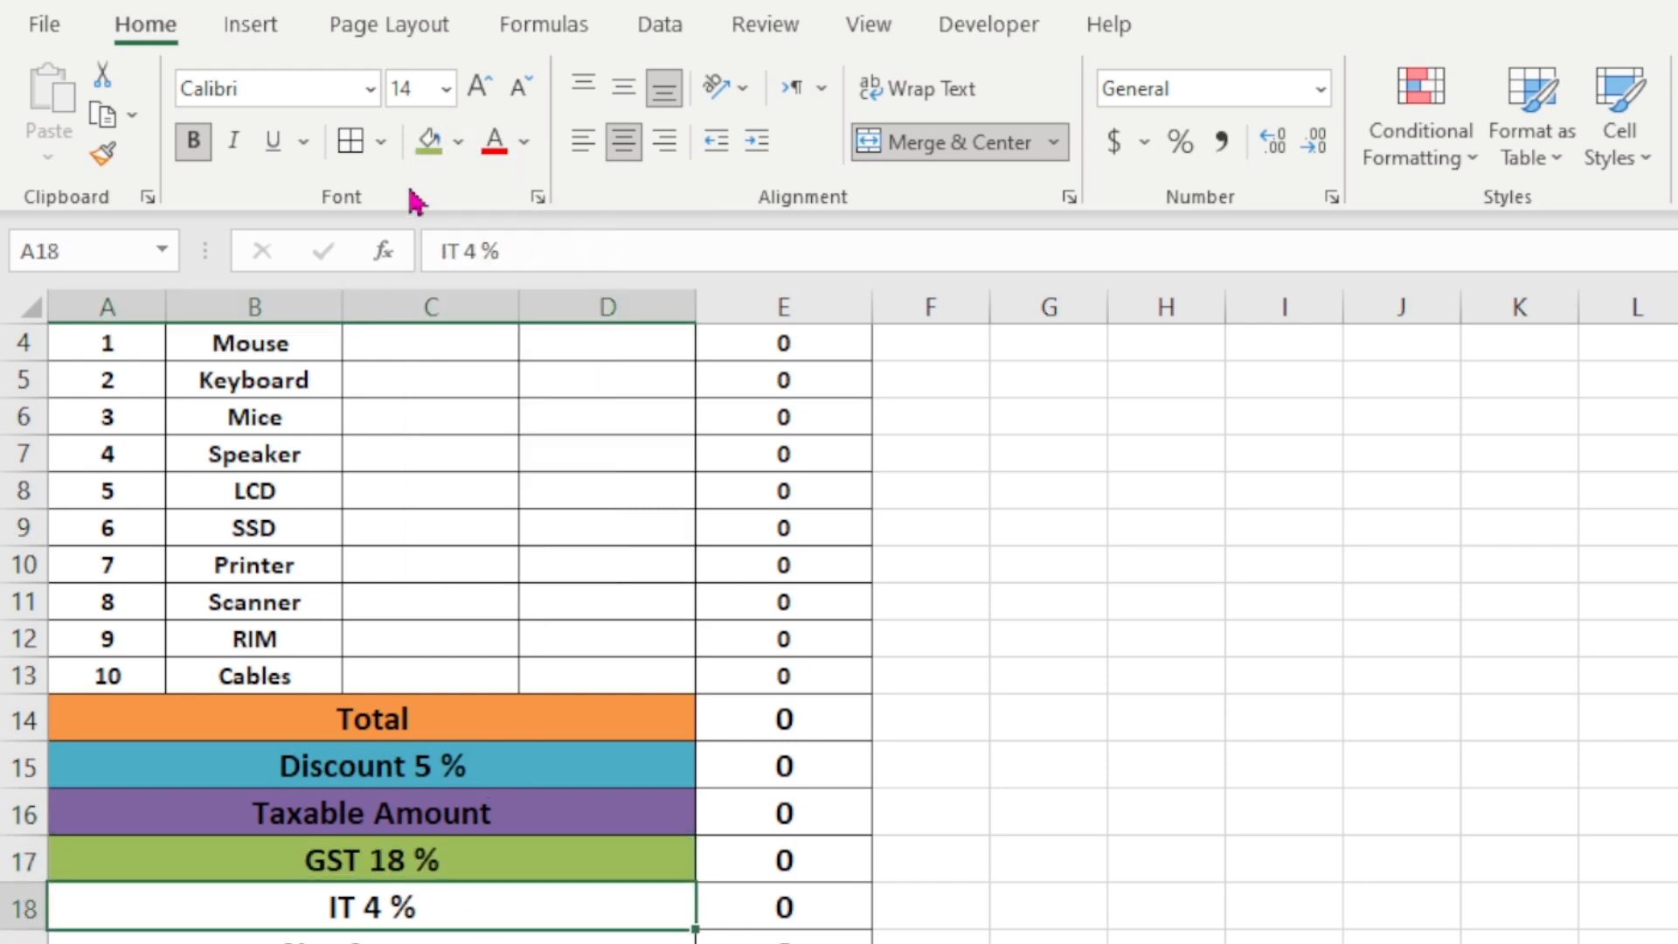
{"action": "left_click", "coordinate": [461, 141]}
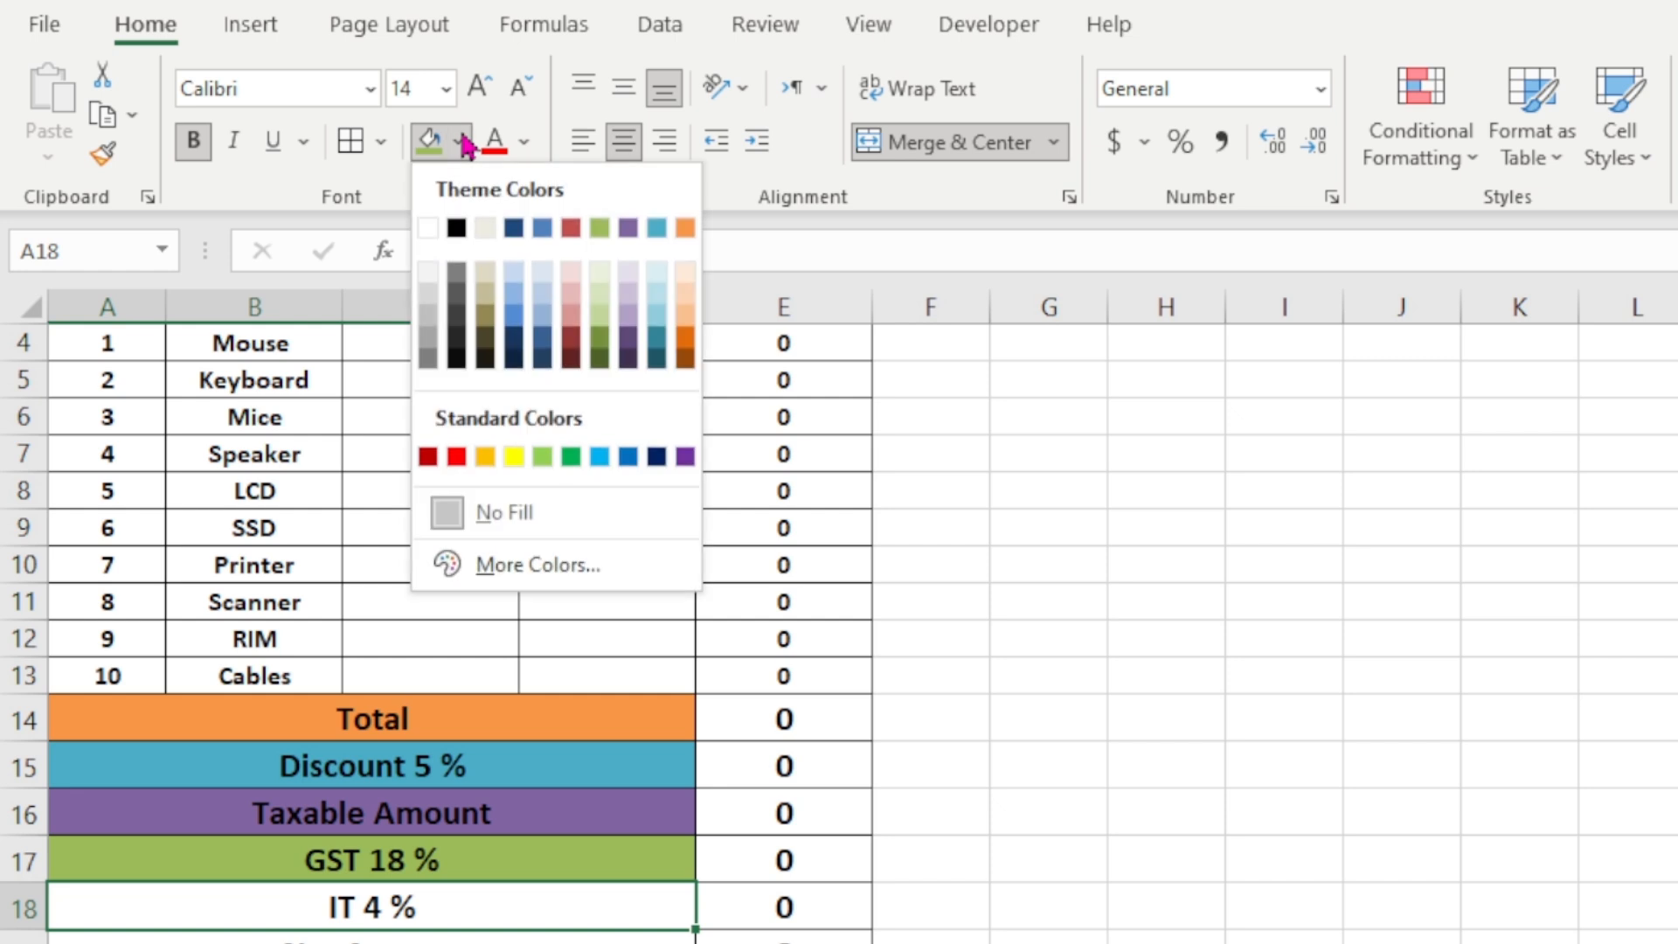
{"action": "left_click", "coordinate": [571, 228]}
{"action": "left_click", "coordinate": [432, 934]}
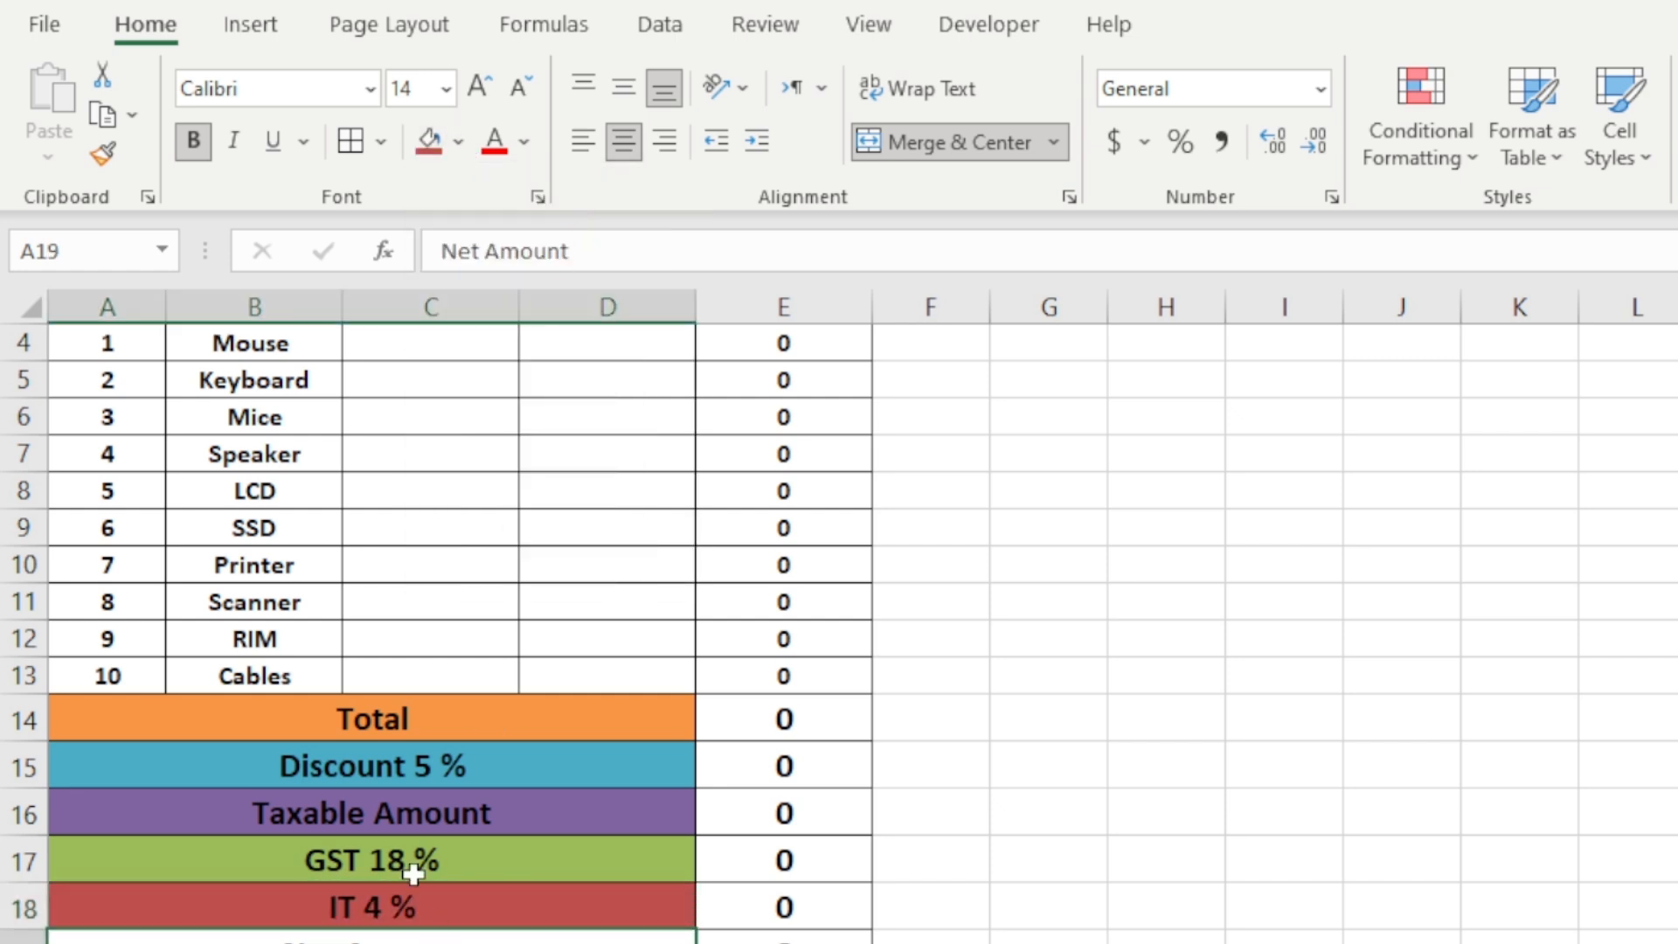
{"action": "left_click", "coordinate": [458, 142]}
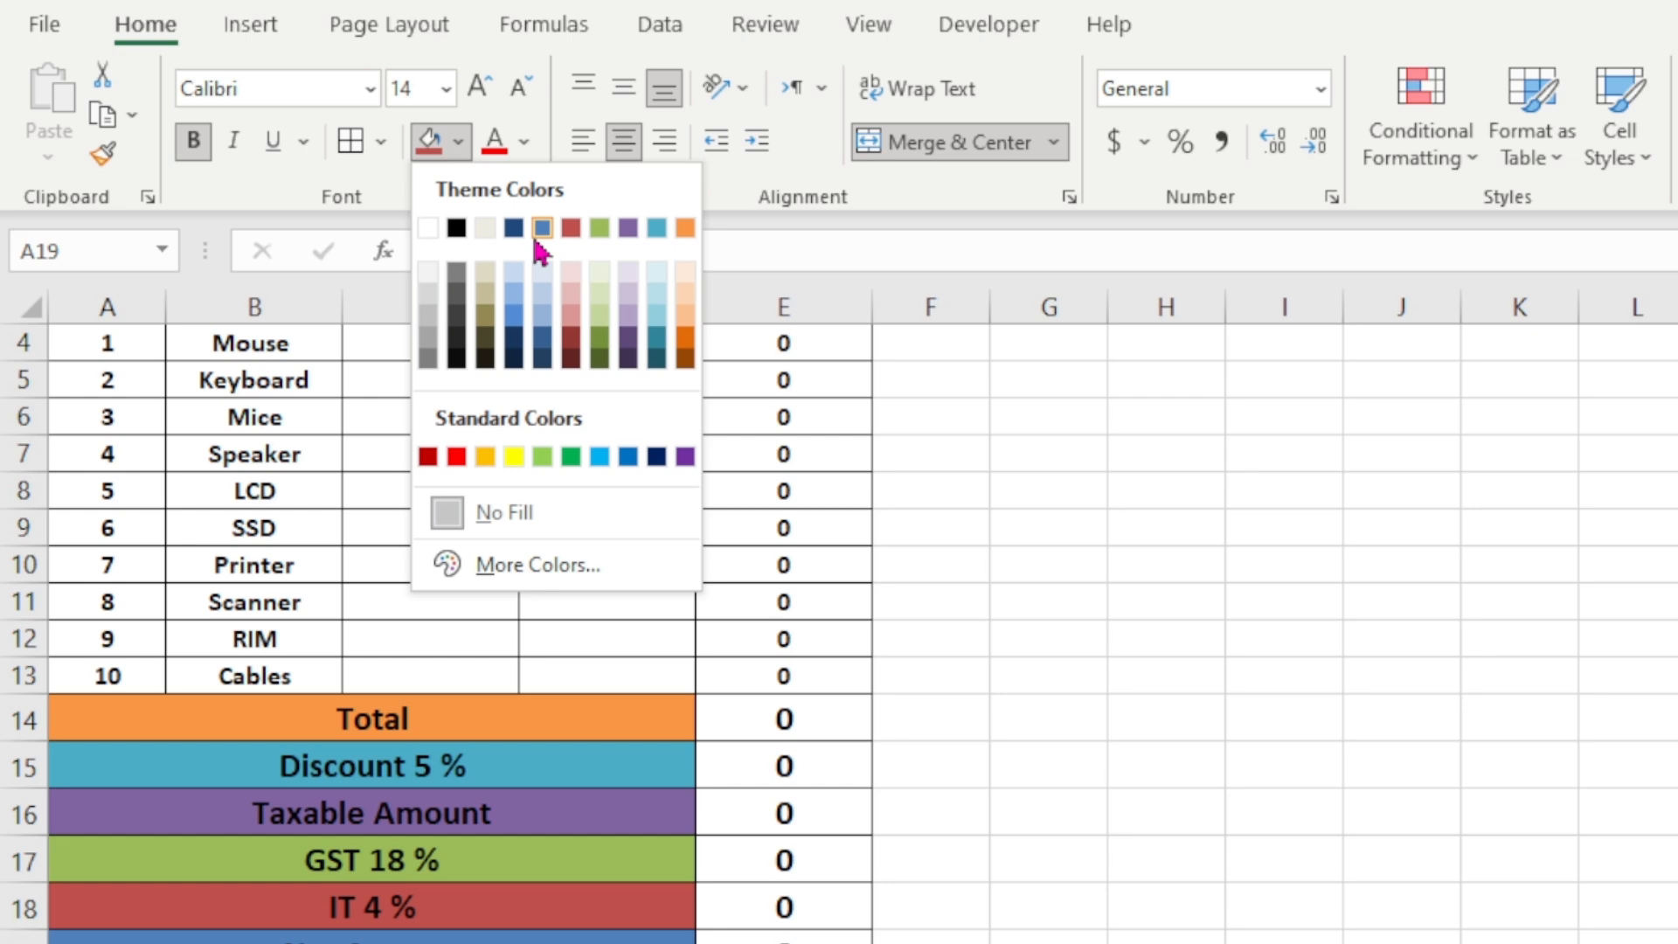
{"action": "left_click", "coordinate": [542, 228]}
Step: Increase the height of item rows 4 to 13 together, making each row about a third taller
{"action": "scroll", "coordinate": [775, 877], "scroll_direction": "up", "scroll_amount": 1}
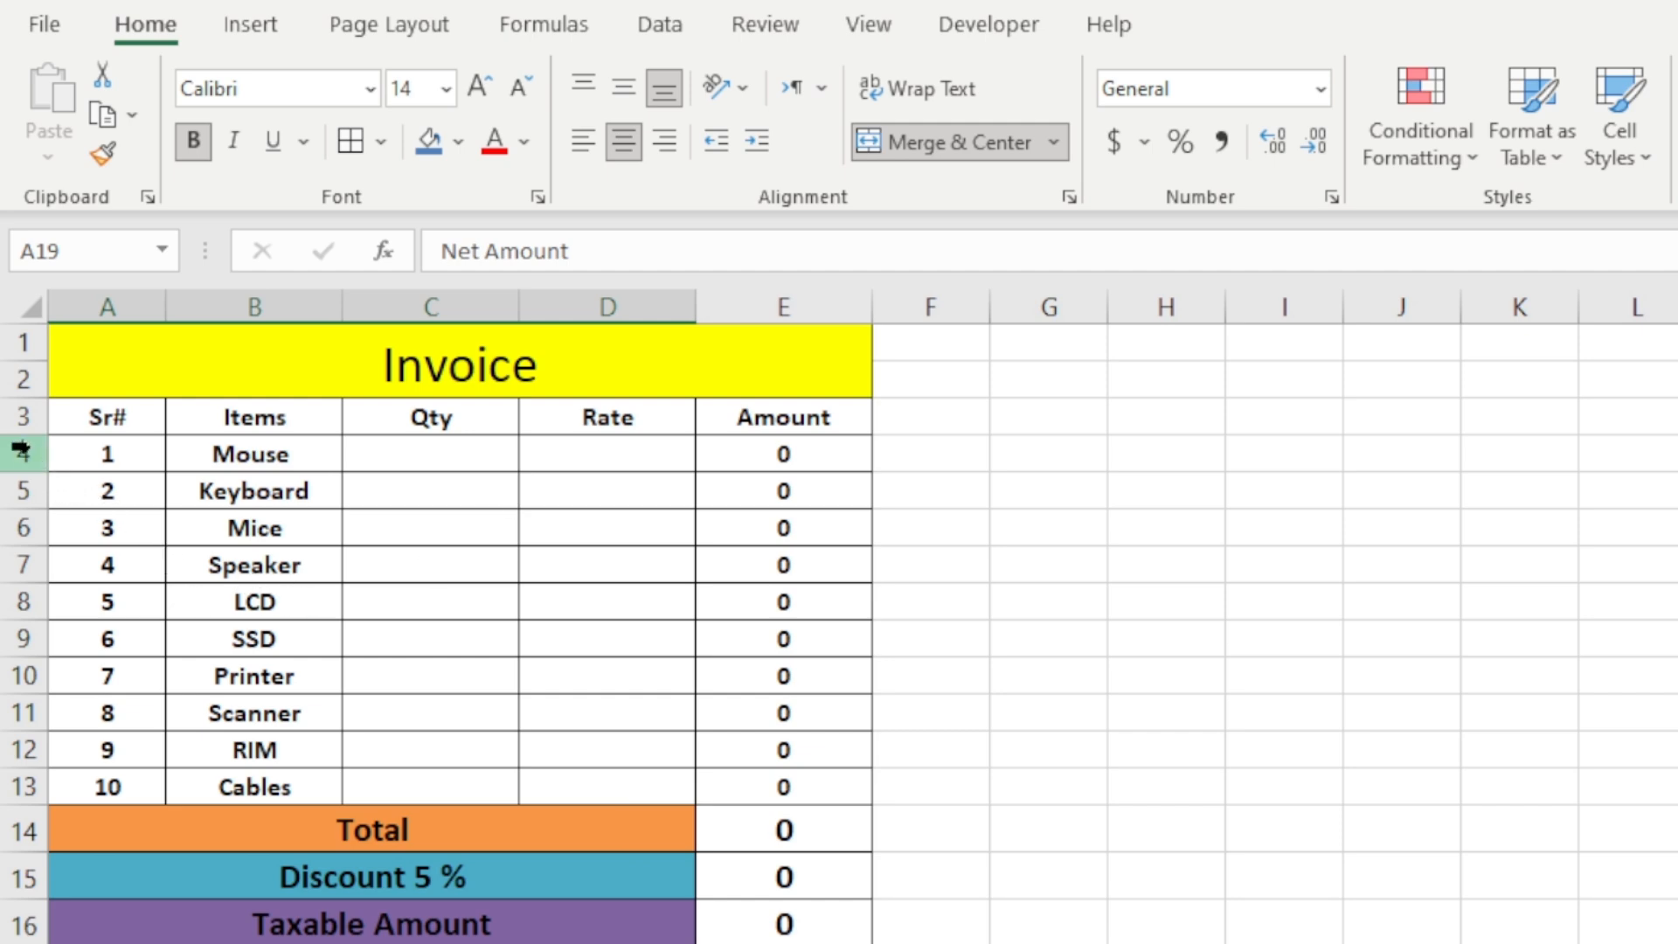
{"action": "left_click_drag", "start_coordinate": [19, 450], "coordinate": [72, 778]}
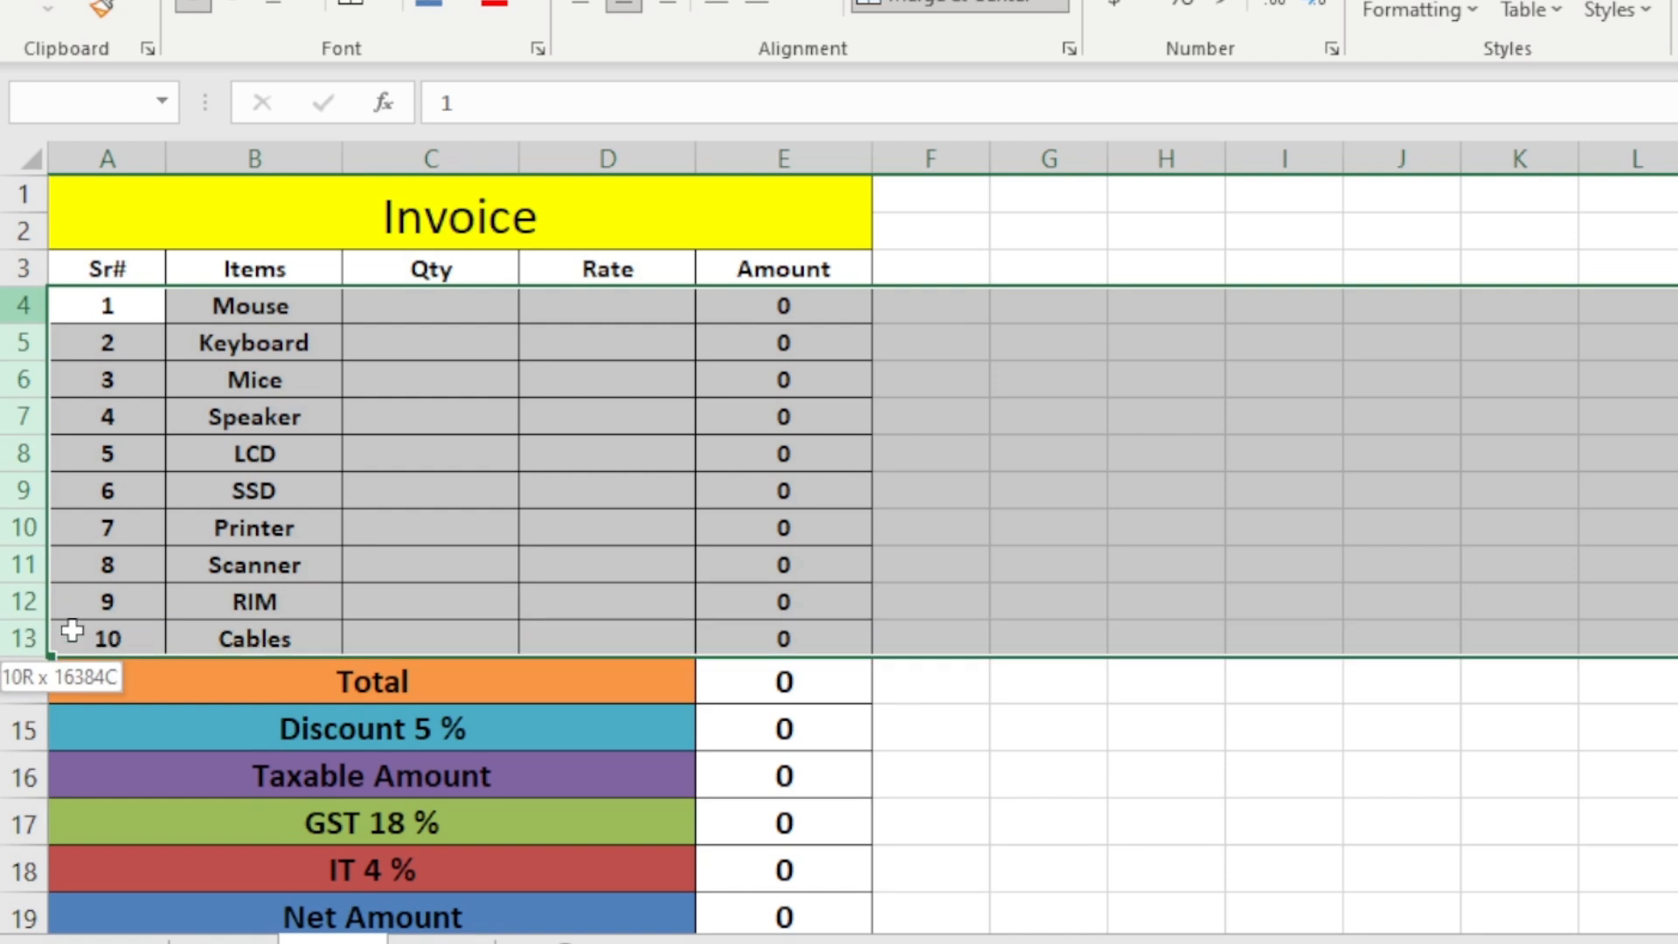
{"action": "left_click_drag", "start_coordinate": [37, 325], "coordinate": [37, 337]}
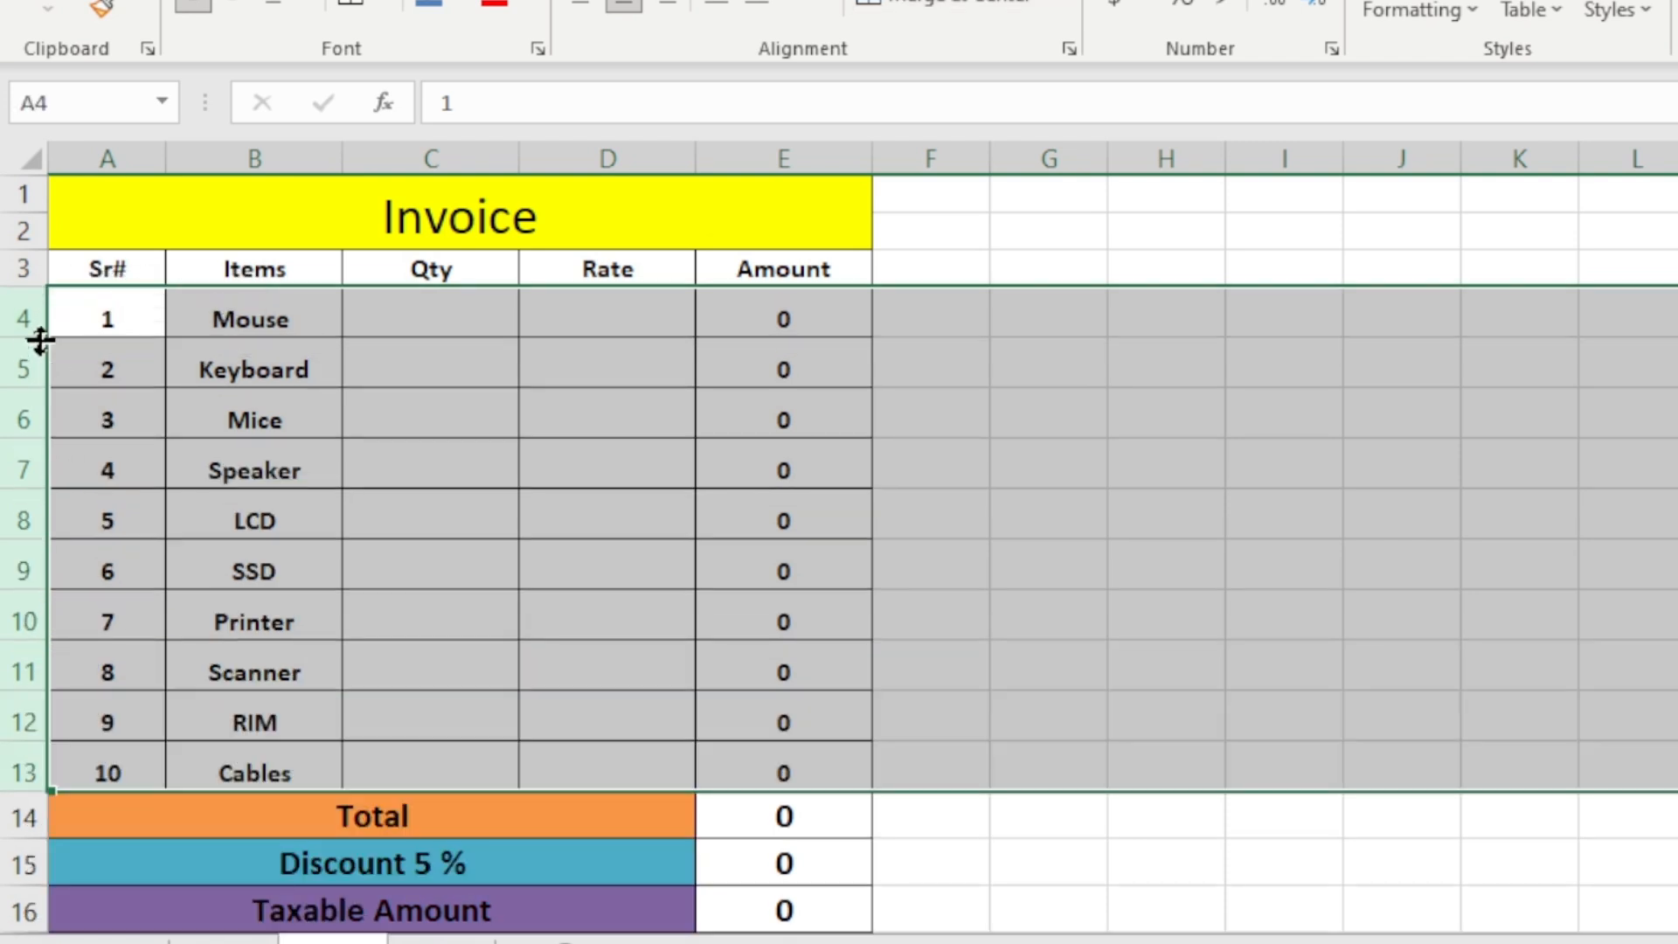
{"action": "left_click", "coordinate": [401, 498]}
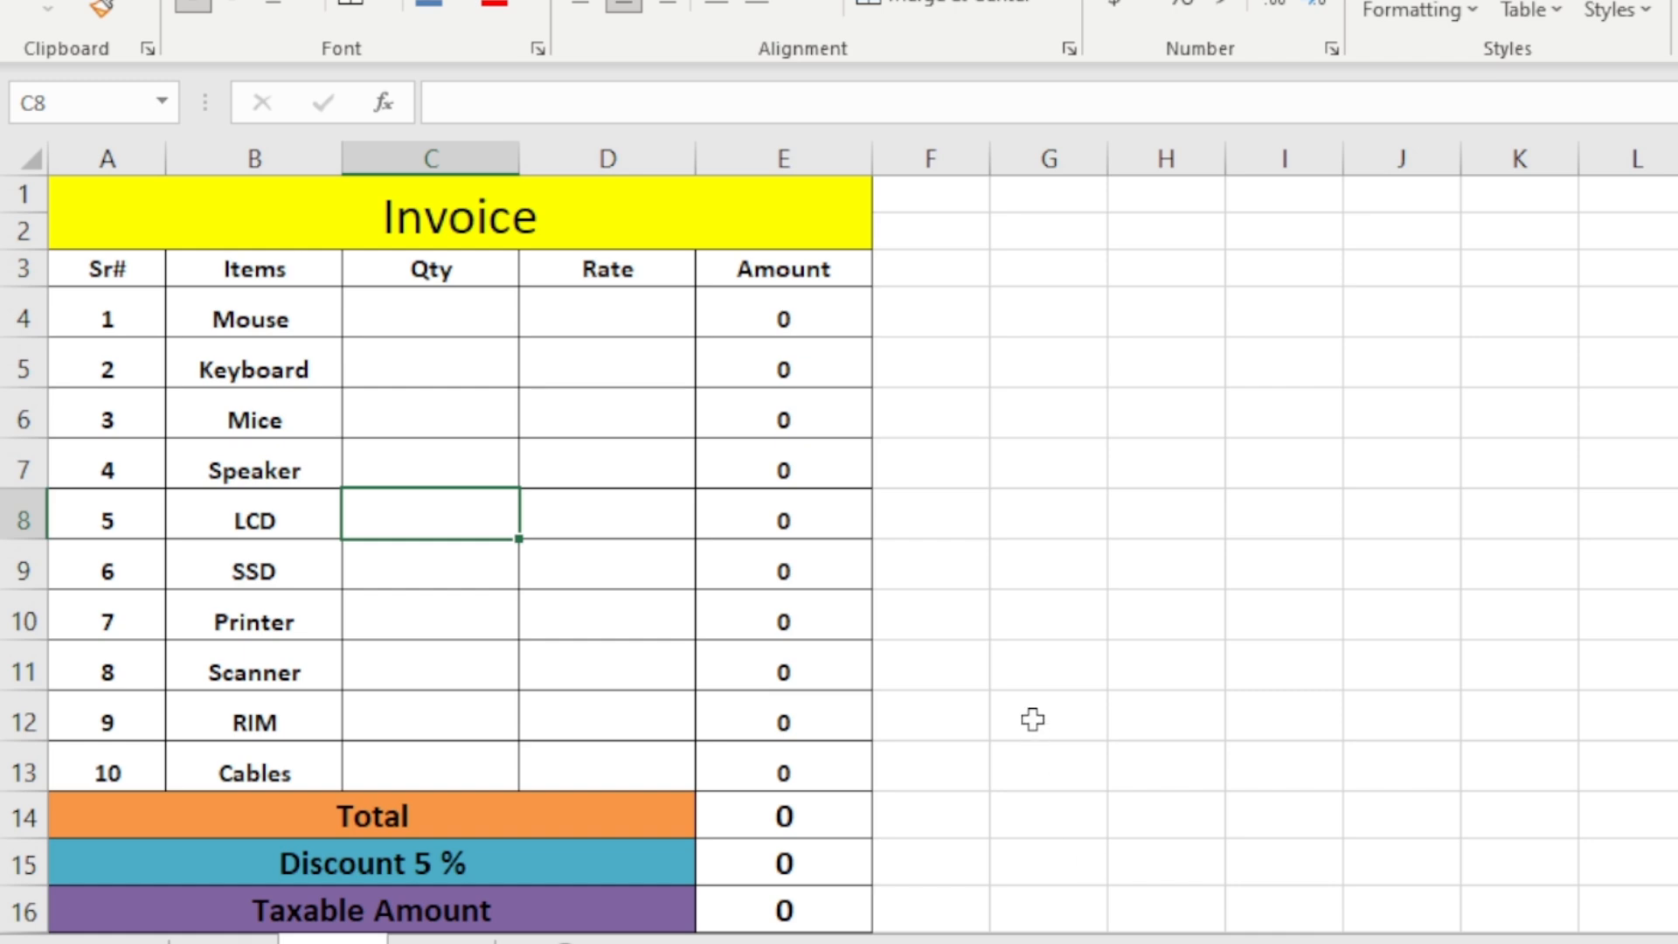
Step: Enter the quantities 10, 23, 34, 56 and 67 for Mouse through LCD in C4:C8
{"action": "scroll", "coordinate": [1032, 723], "scroll_direction": "down", "scroll_amount": 2}
{"action": "scroll", "coordinate": [1033, 724], "scroll_direction": "up", "scroll_amount": 2}
{"action": "scroll", "coordinate": [839, 538], "scroll_direction": "down", "scroll_amount": 1, "text": "ctrl"}
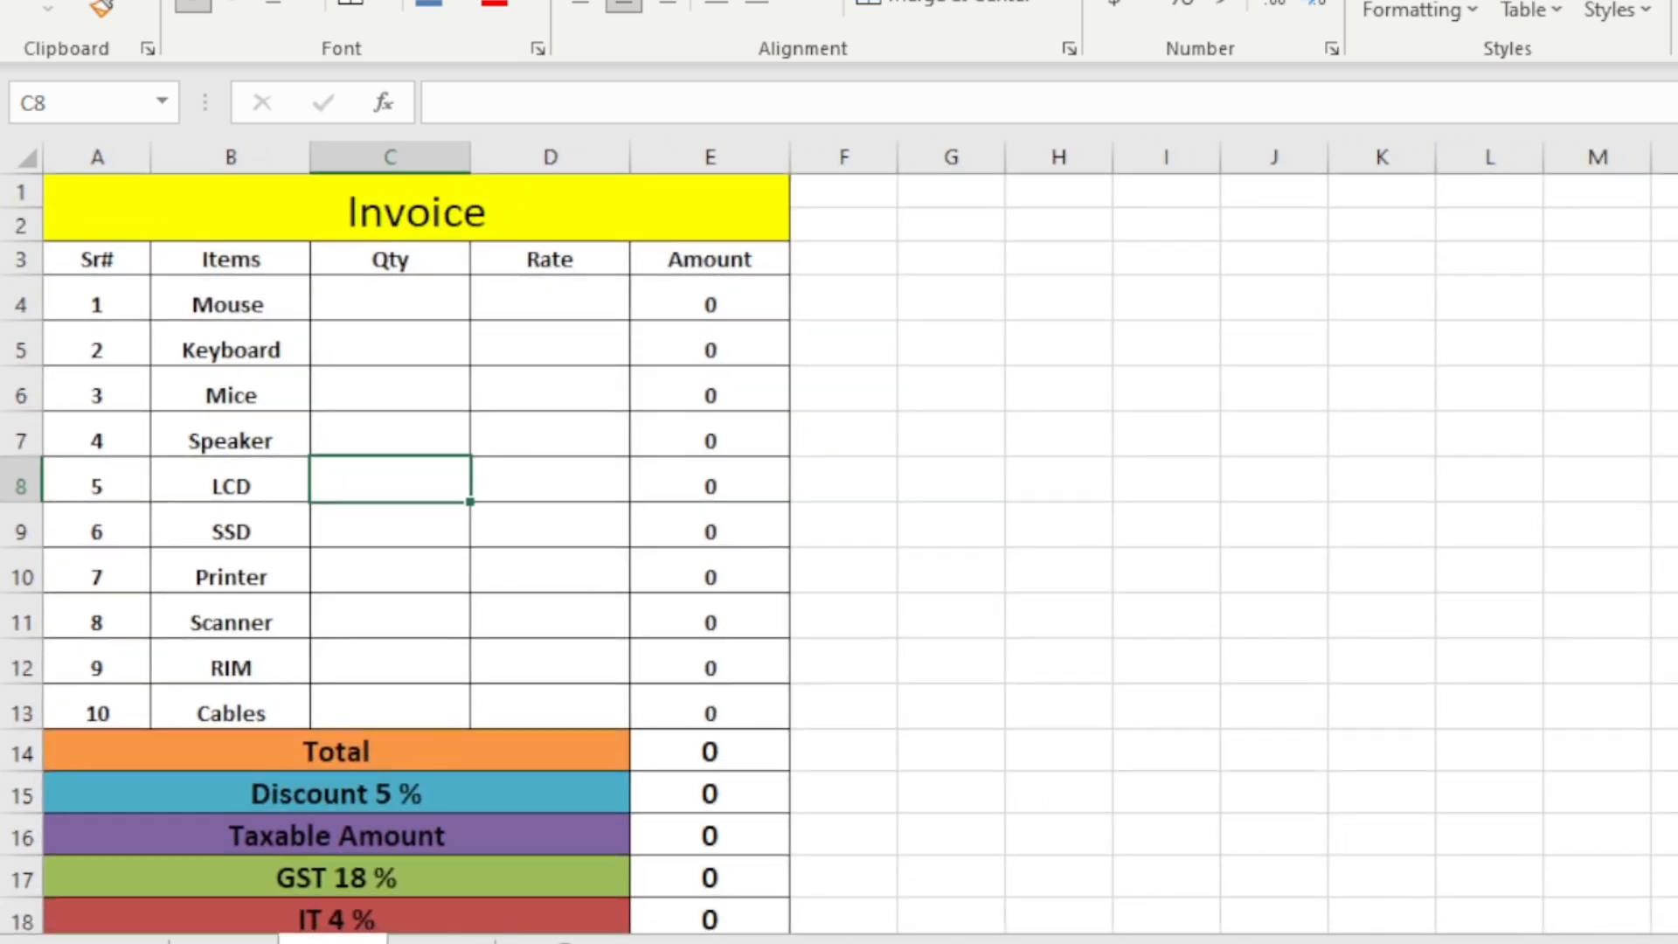
{"action": "scroll", "coordinate": [839, 538], "scroll_direction": "down", "scroll_amount": 1, "text": "ctrl"}
{"action": "left_click", "coordinate": [376, 280]}
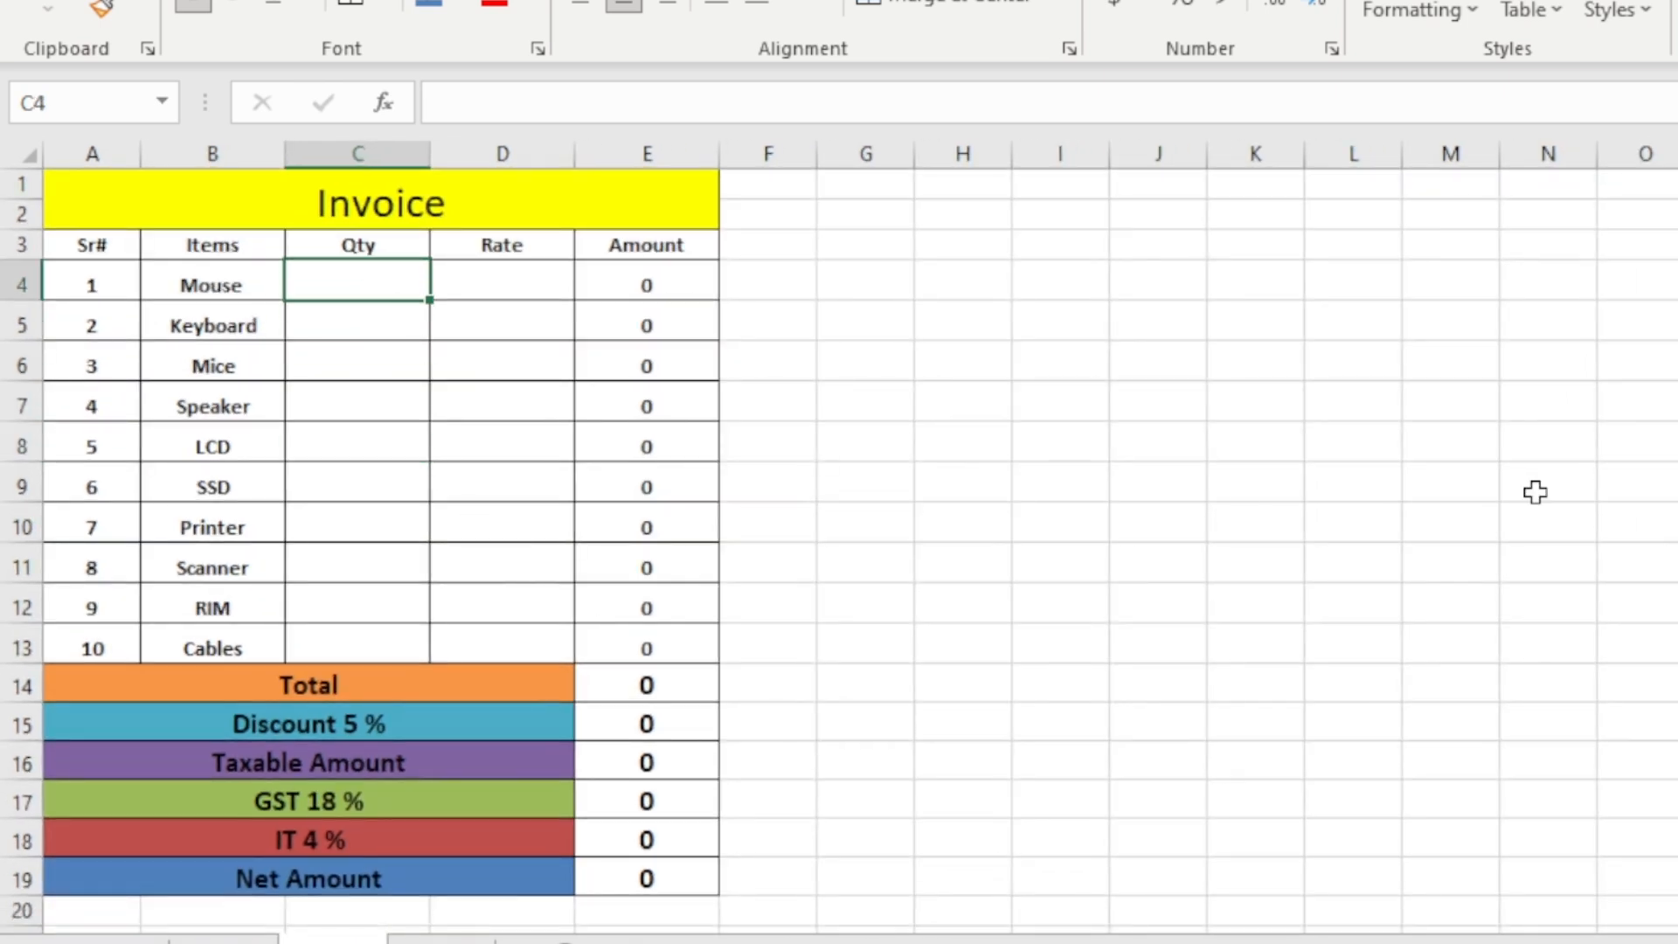
{"action": "type", "text": "10"}
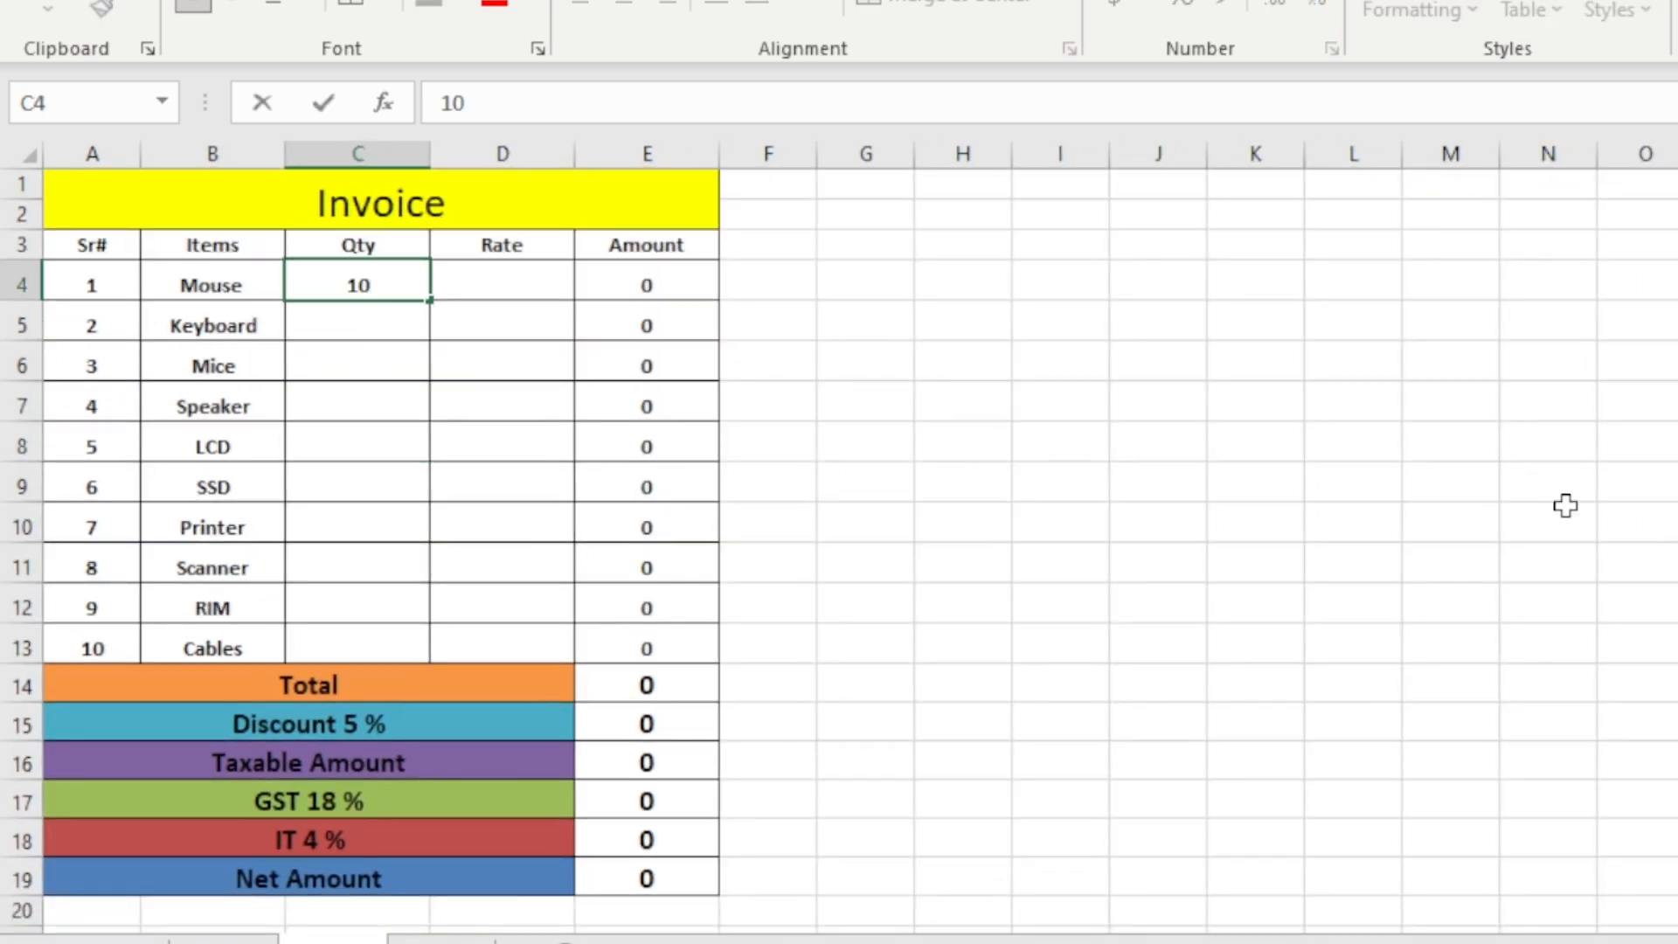
{"action": "key", "text": "Return"}
{"action": "type", "text": "23"}
{"action": "key", "text": "Return"}
{"action": "type", "text": "34"}
{"action": "key", "text": "Return"}
{"action": "type", "text": "56"}
{"action": "key", "text": "Return"}
{"action": "type", "text": "67"}
{"action": "key", "text": "Return"}
Step: Enter the quantities 56, 23, 23, 65 and 67 for SSD through Cables in C9:C13
{"action": "type", "text": "56"}
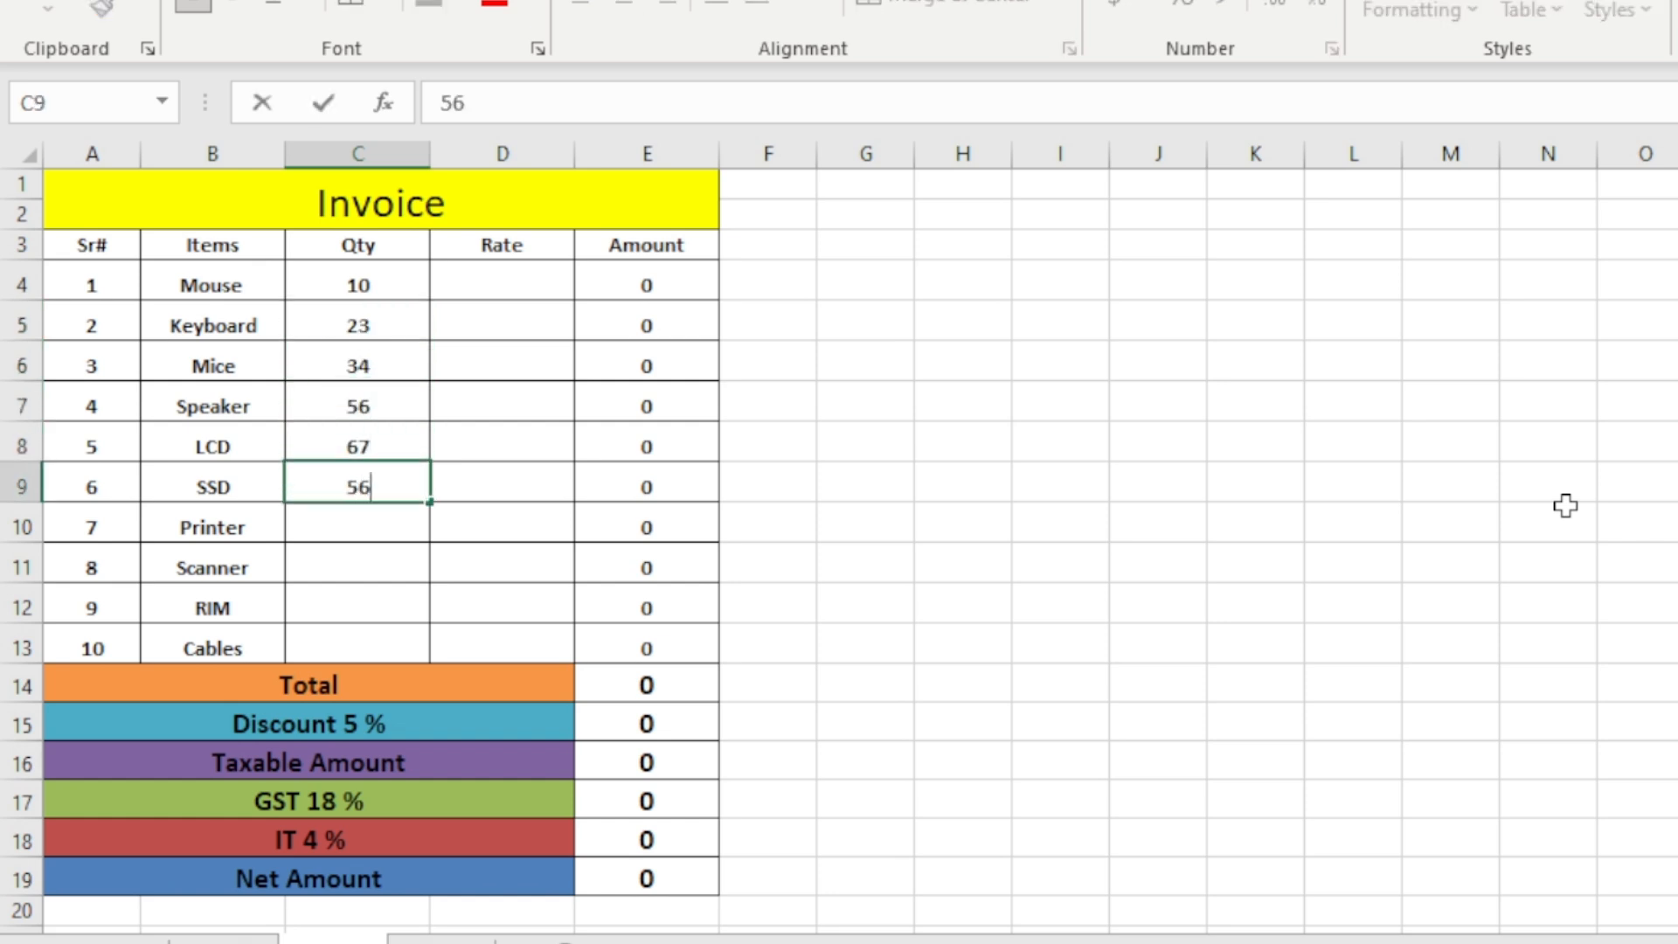
{"action": "key", "text": "Return"}
{"action": "type", "text": "23"}
{"action": "key", "text": "Return"}
{"action": "type", "text": "23"}
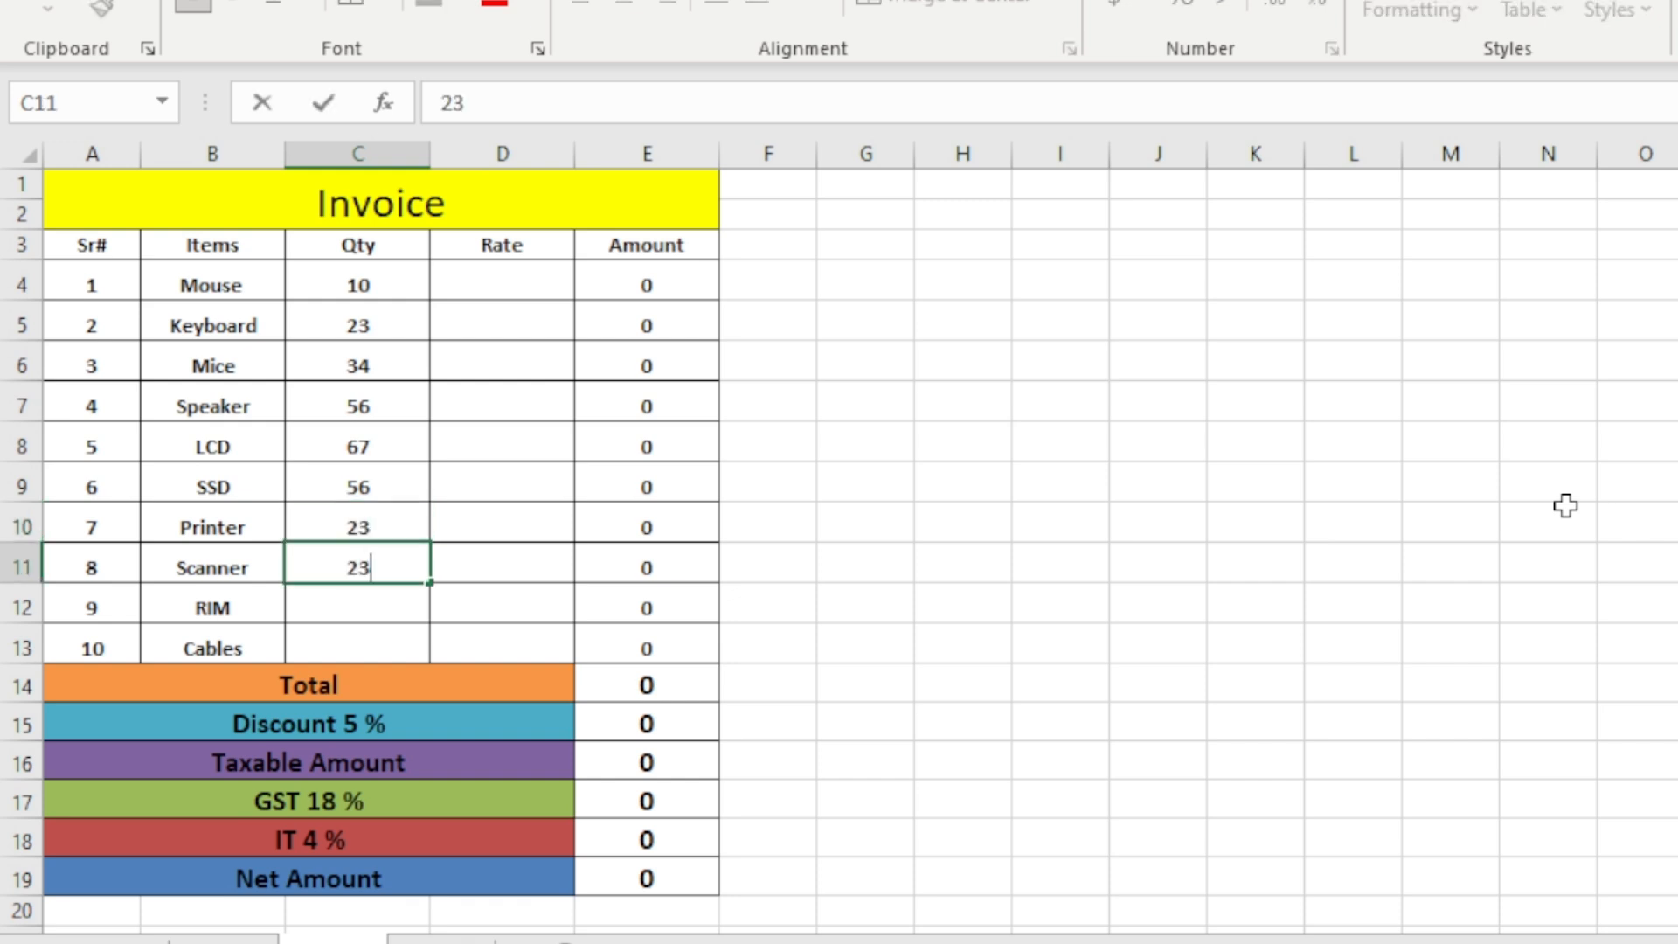
{"action": "key", "text": "Return"}
{"action": "type", "text": "65"}
{"action": "key", "text": "Return"}
{"action": "type", "text": "6"}
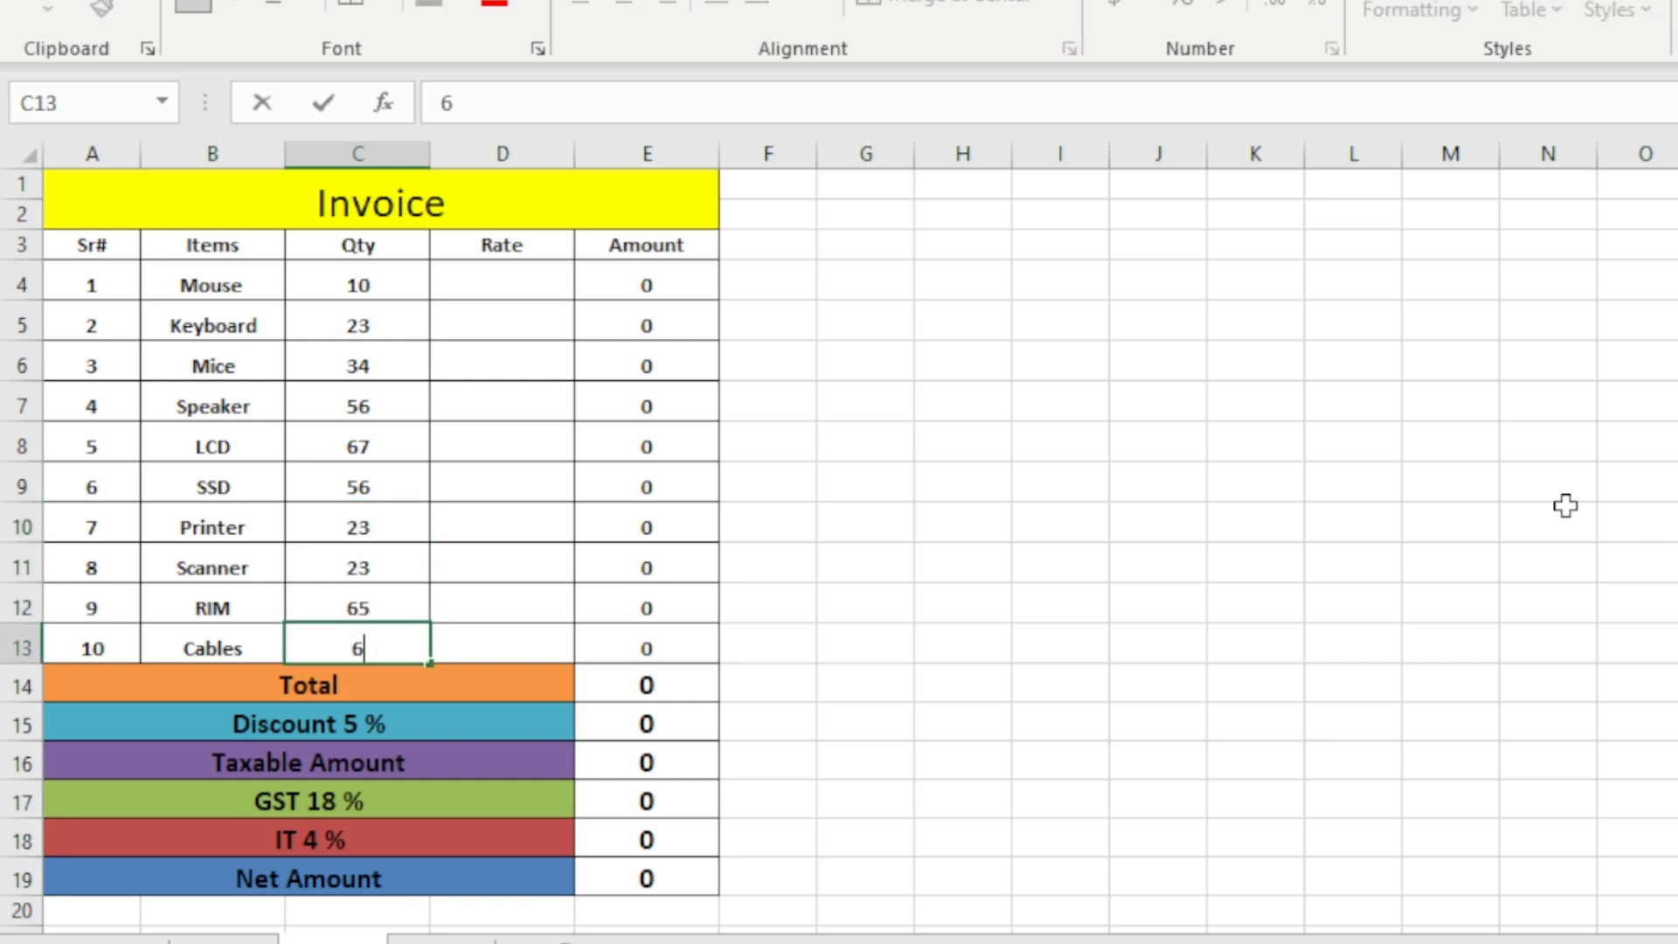
{"action": "key", "text": "Tab"}
Step: Enter the rates 150, 120, 110, 120 and 234 for Mouse through LCD in D4:D8
{"action": "key", "text": "Up"}
{"action": "key", "text": "Up"}
{"action": "key", "text": "Up"}
{"action": "key", "text": "Up"}
{"action": "key", "text": "Up"}
{"action": "key", "text": "Up"}
{"action": "key", "text": "Up"}
{"action": "key", "text": "Up"}
{"action": "key", "text": "Up"}
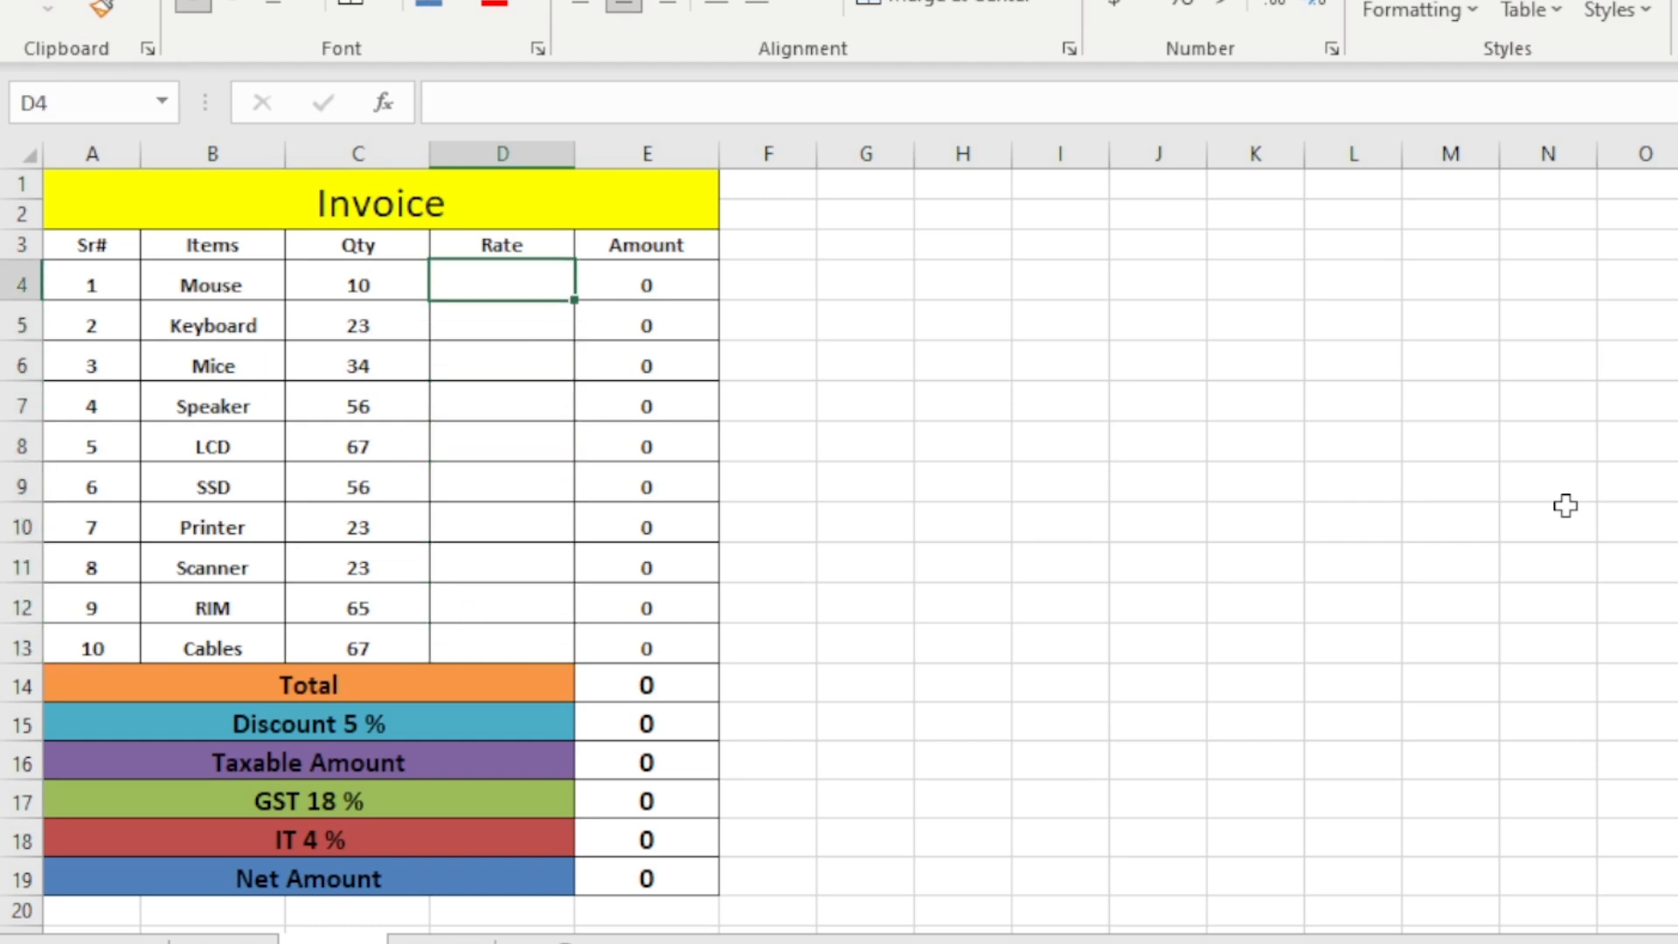
{"action": "type", "text": "150"}
{"action": "key", "text": "Return"}
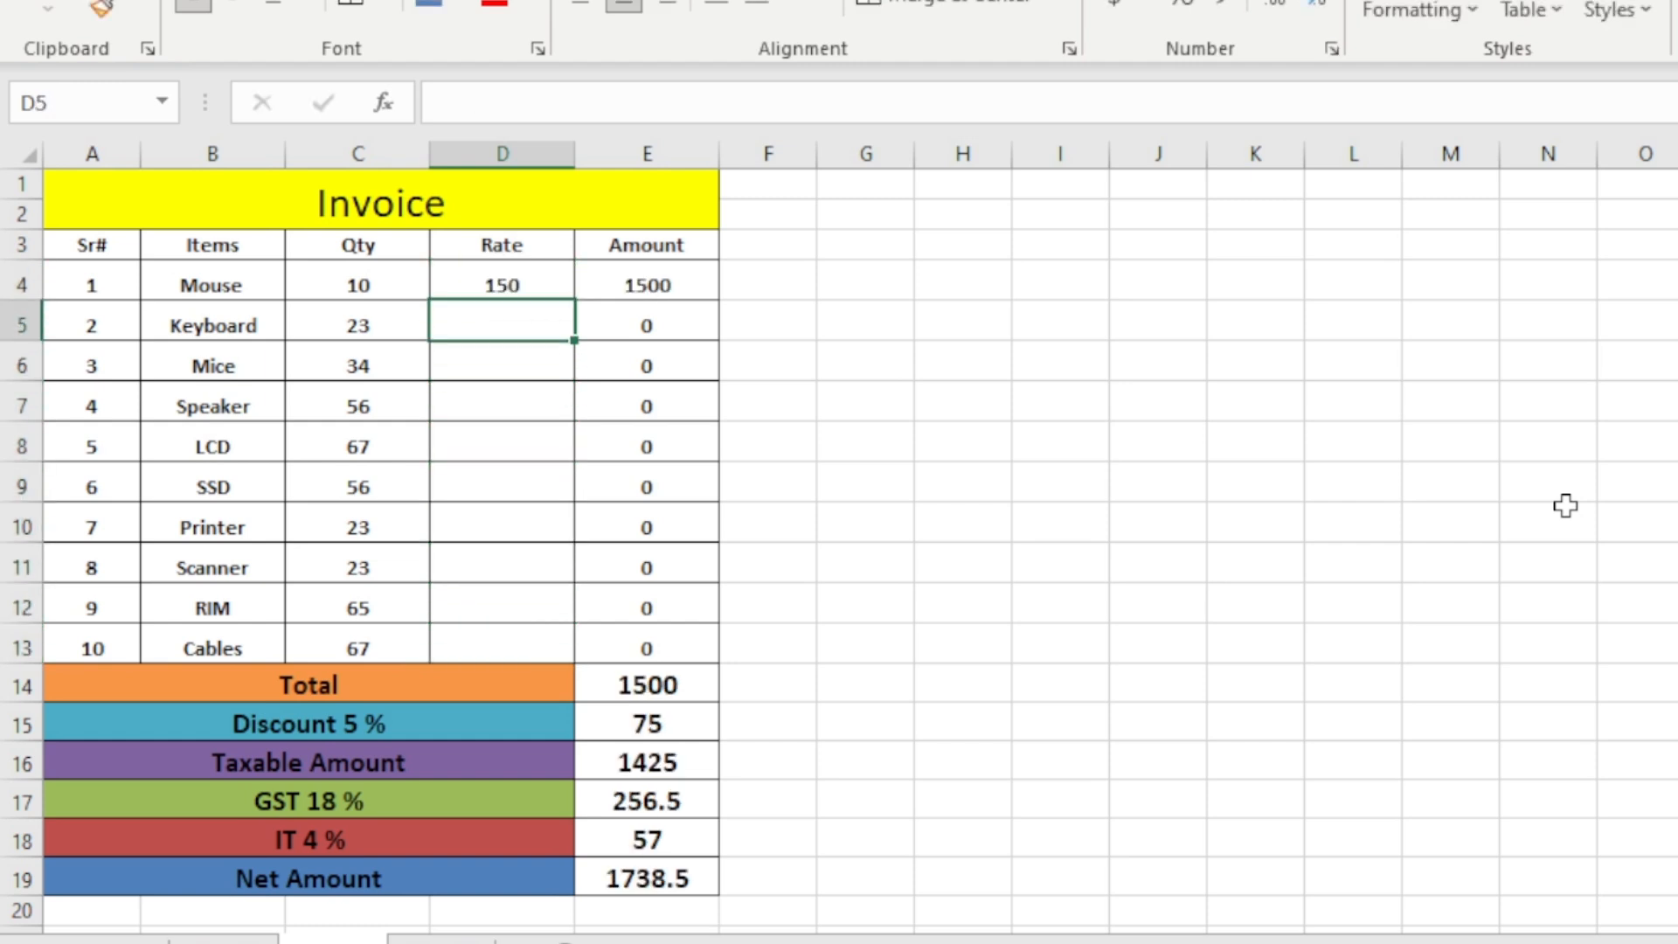
{"action": "type", "text": "120"}
{"action": "key", "text": "Return"}
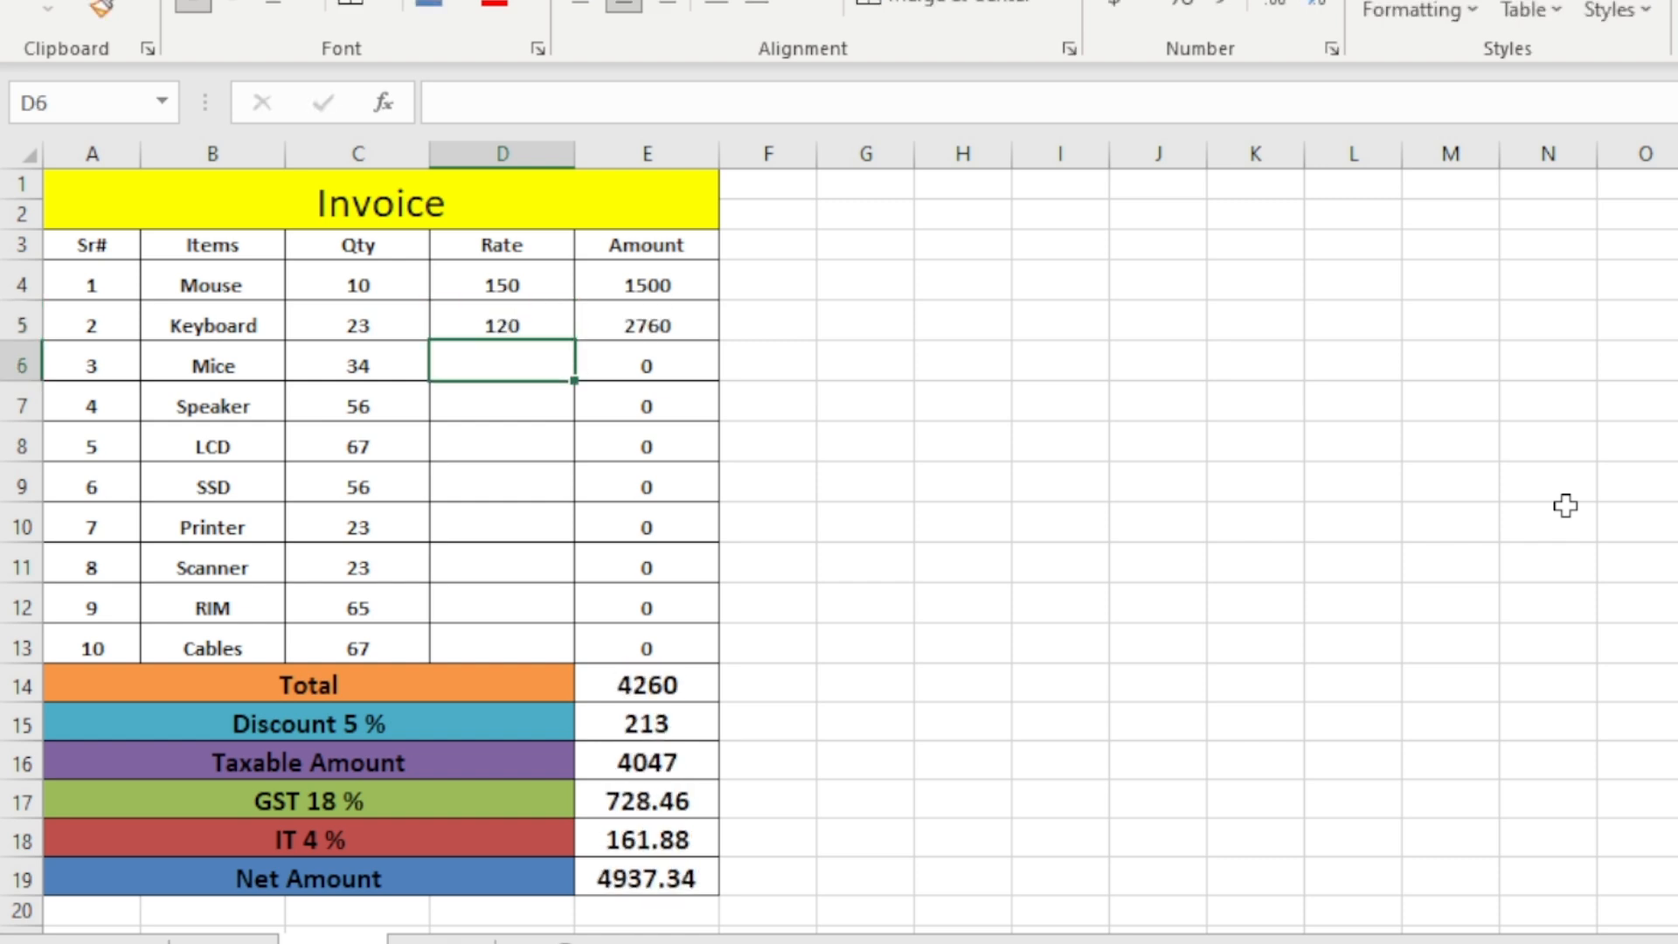
{"action": "type", "text": "110"}
{"action": "key", "text": "Return"}
{"action": "type", "text": "120"}
{"action": "key", "text": "Return"}
{"action": "type", "text": "234"}
{"action": "key", "text": "Return"}
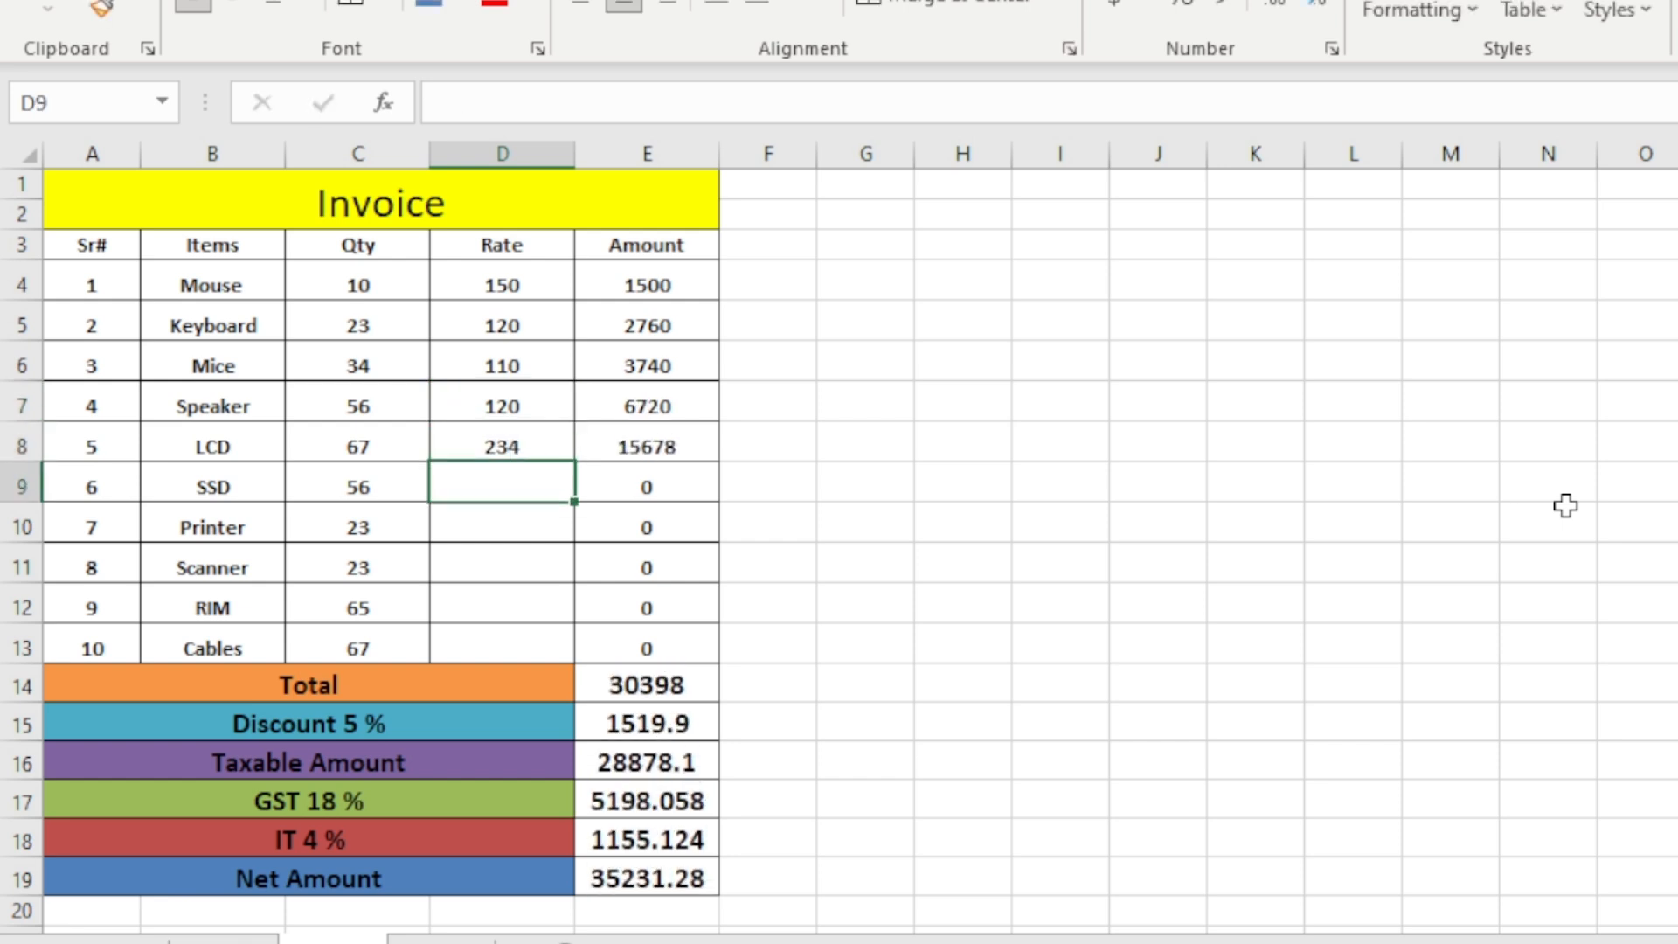
Step: Enter the rates 230, 500, 3400, 239 and 150 for SSD through Cables in D9:D13
{"action": "type", "text": "230"}
{"action": "key", "text": "Return"}
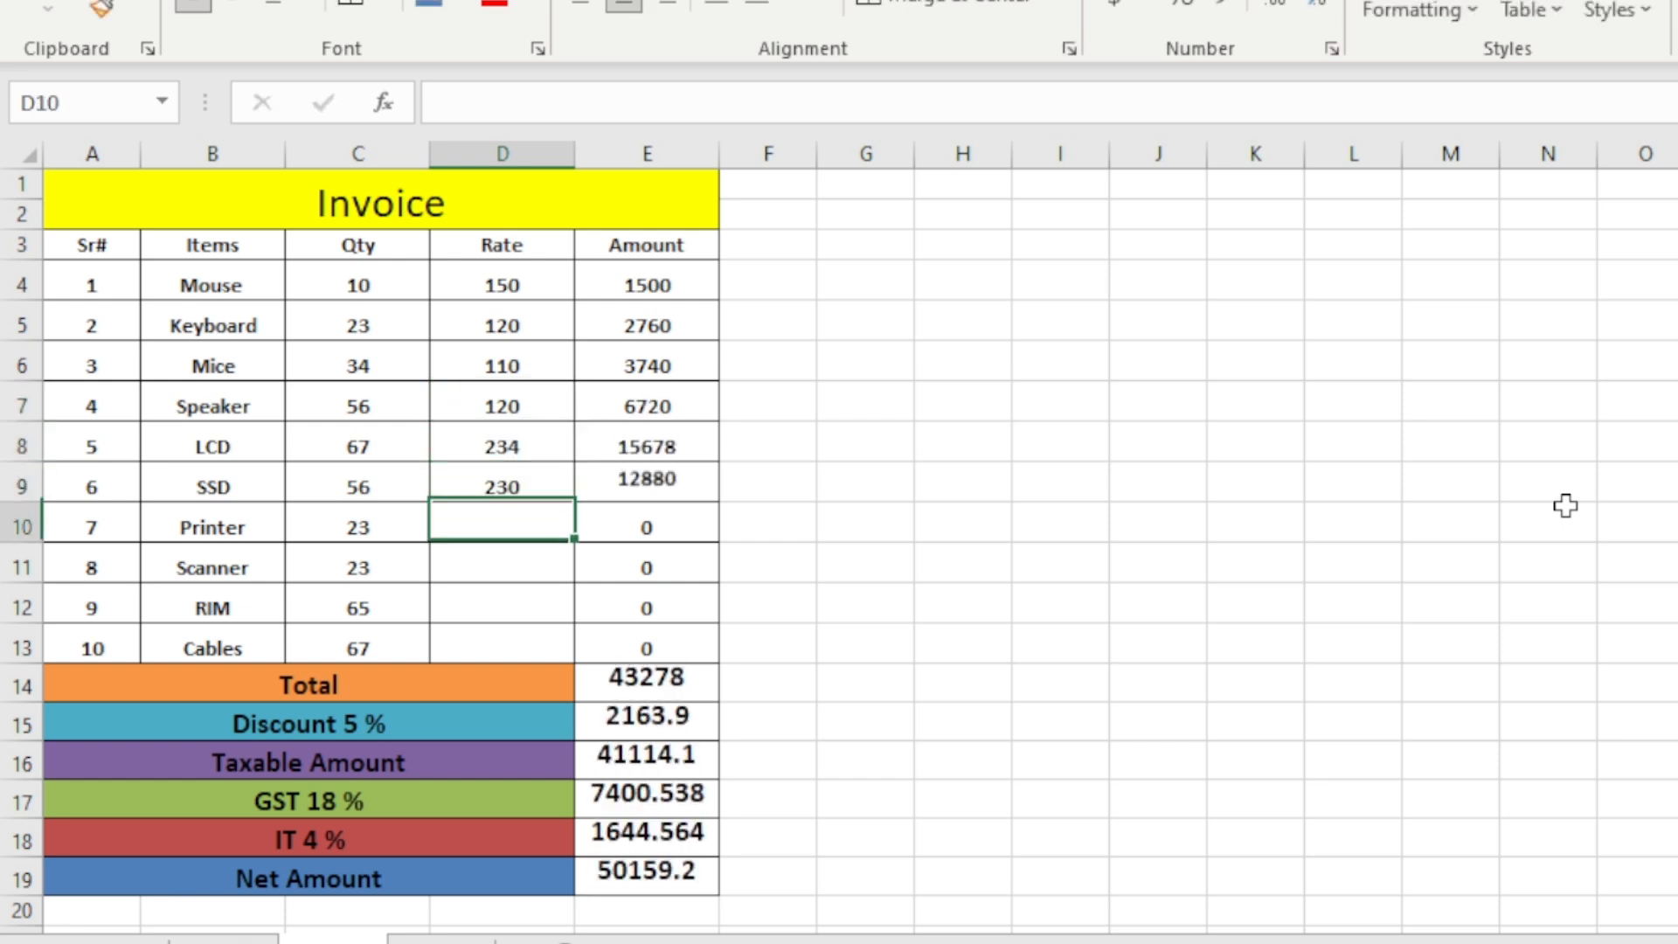
{"action": "type", "text": "500"}
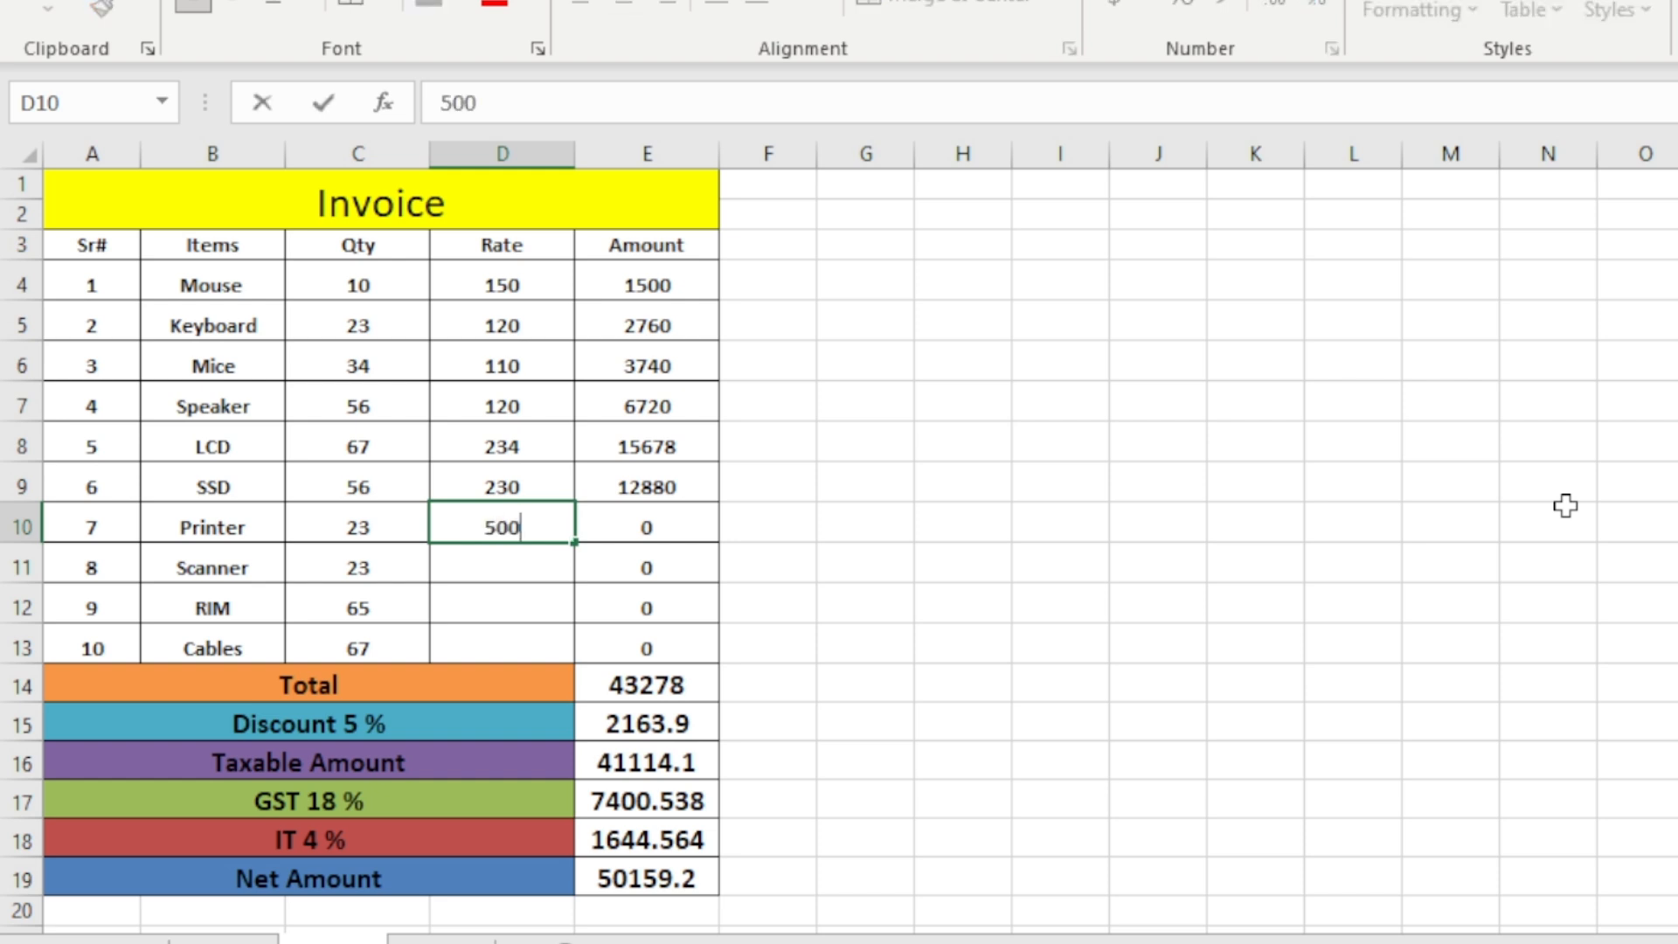
{"action": "key", "text": "Return"}
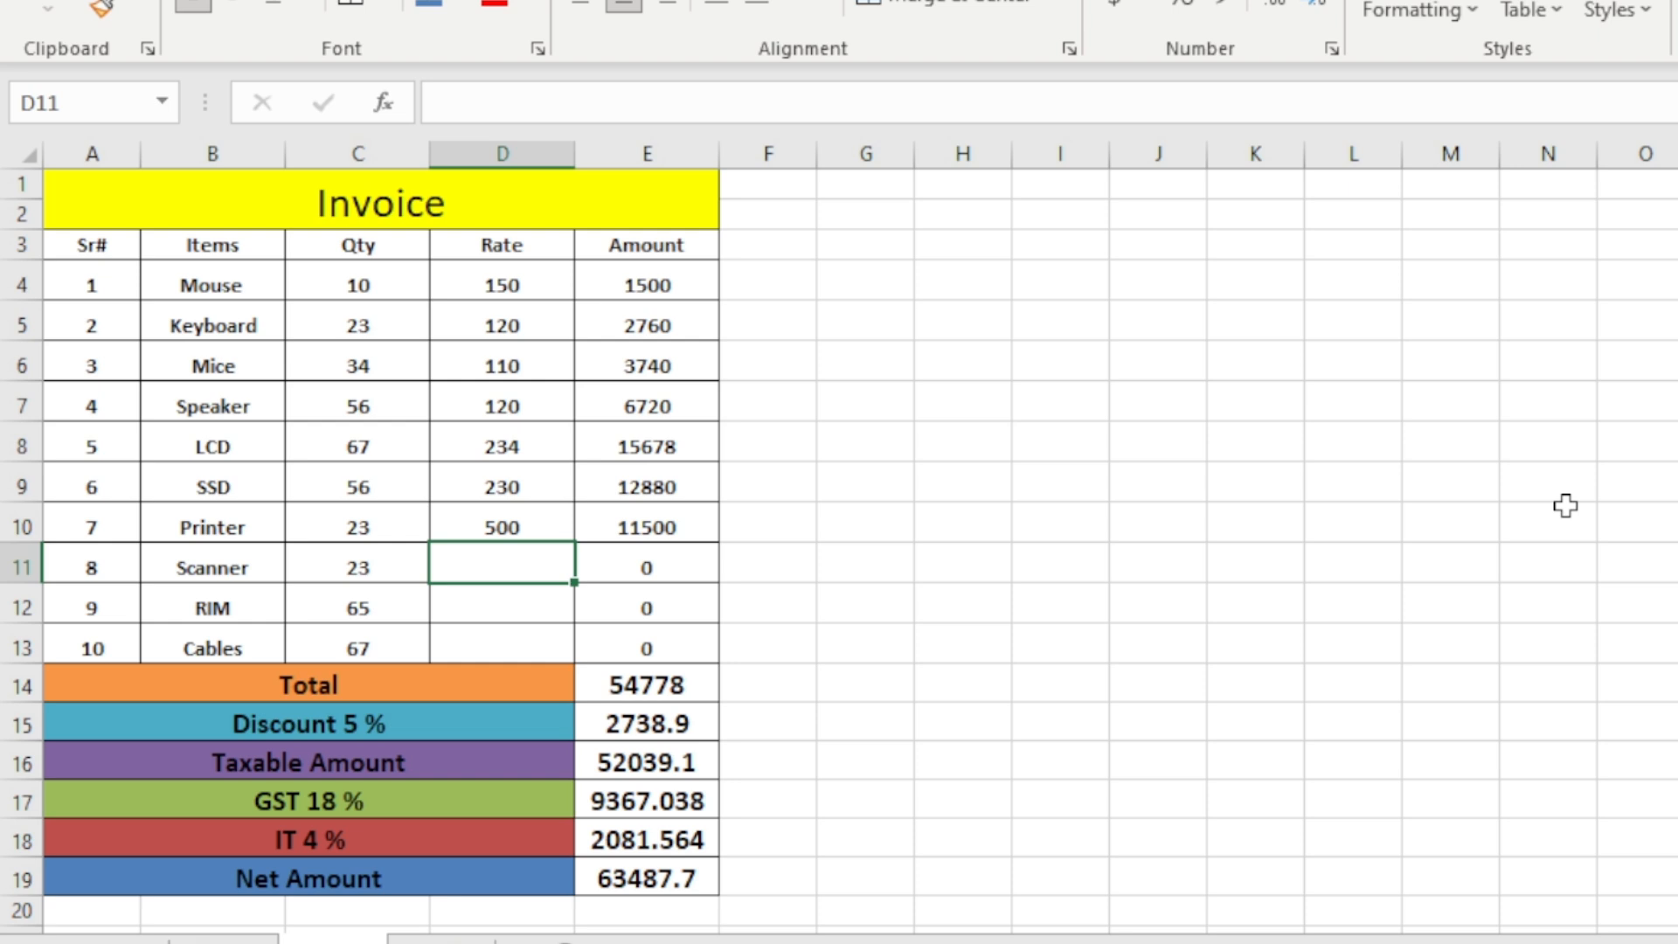
{"action": "type", "text": "3400"}
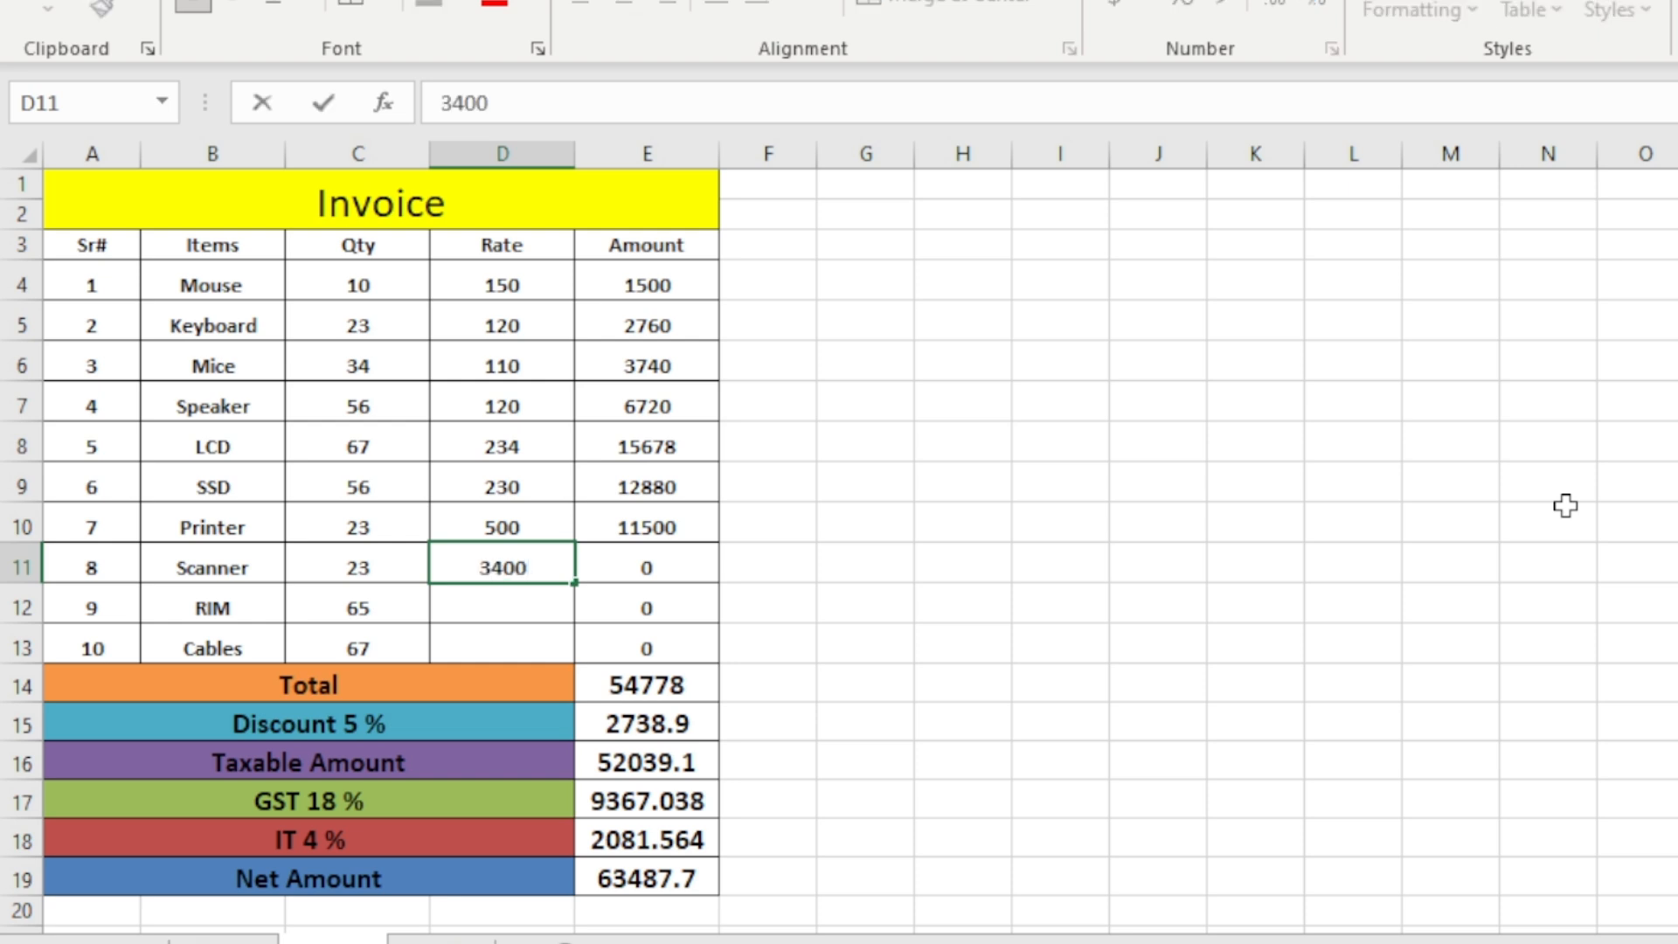
{"action": "key", "text": "Return"}
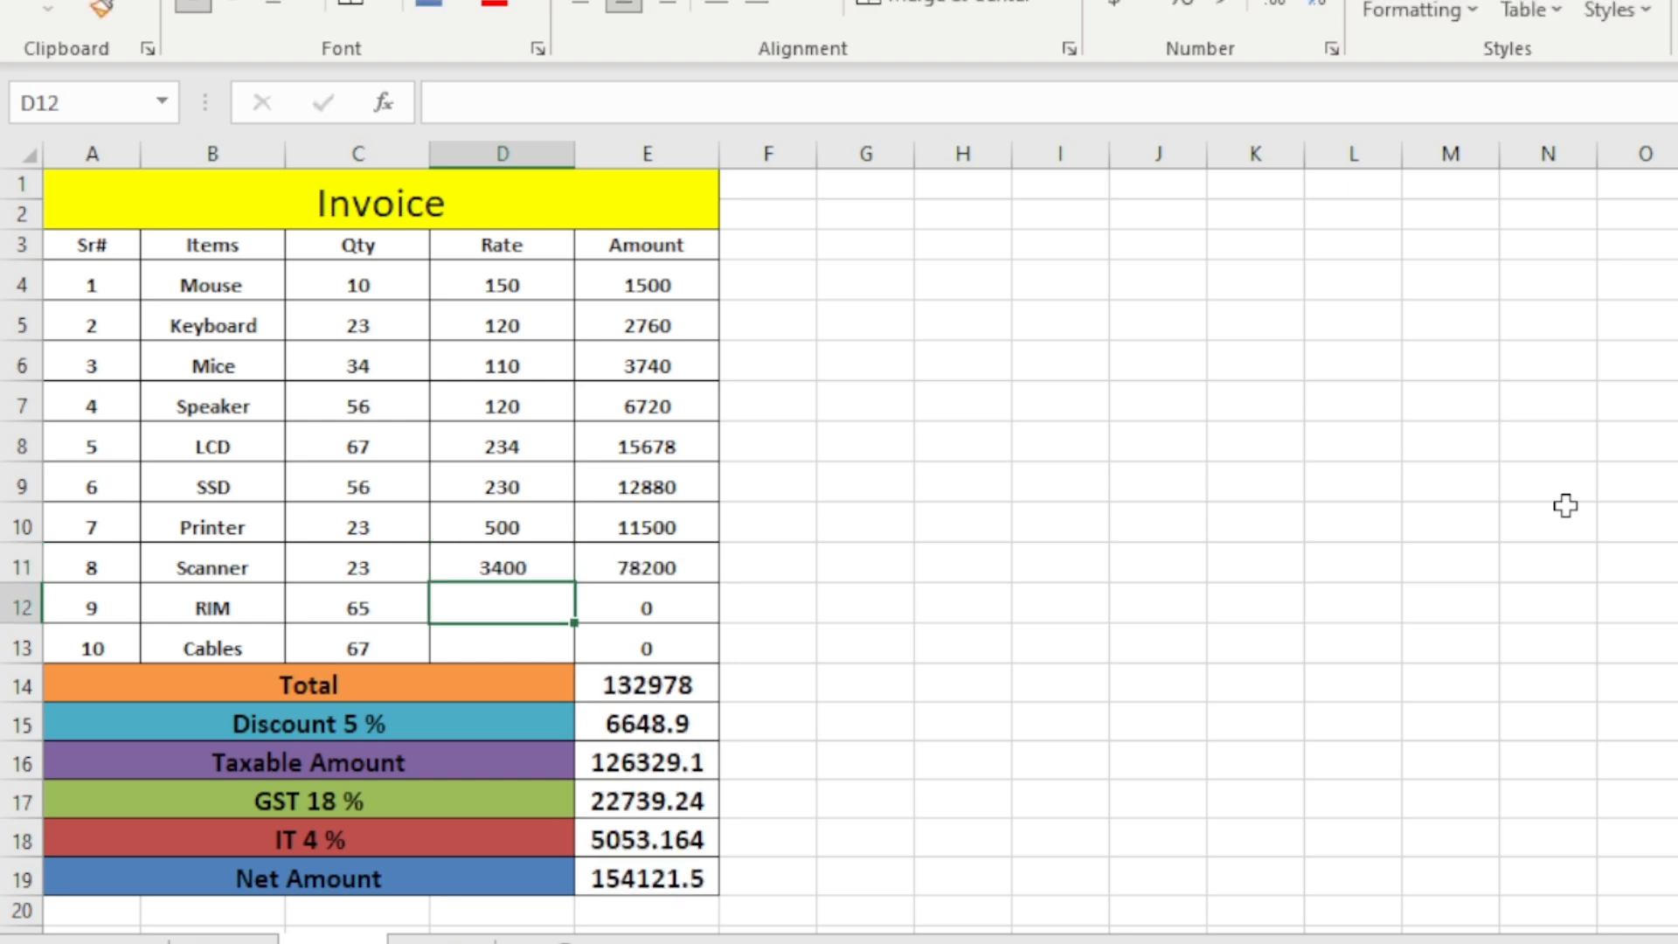
{"action": "type", "text": "239"}
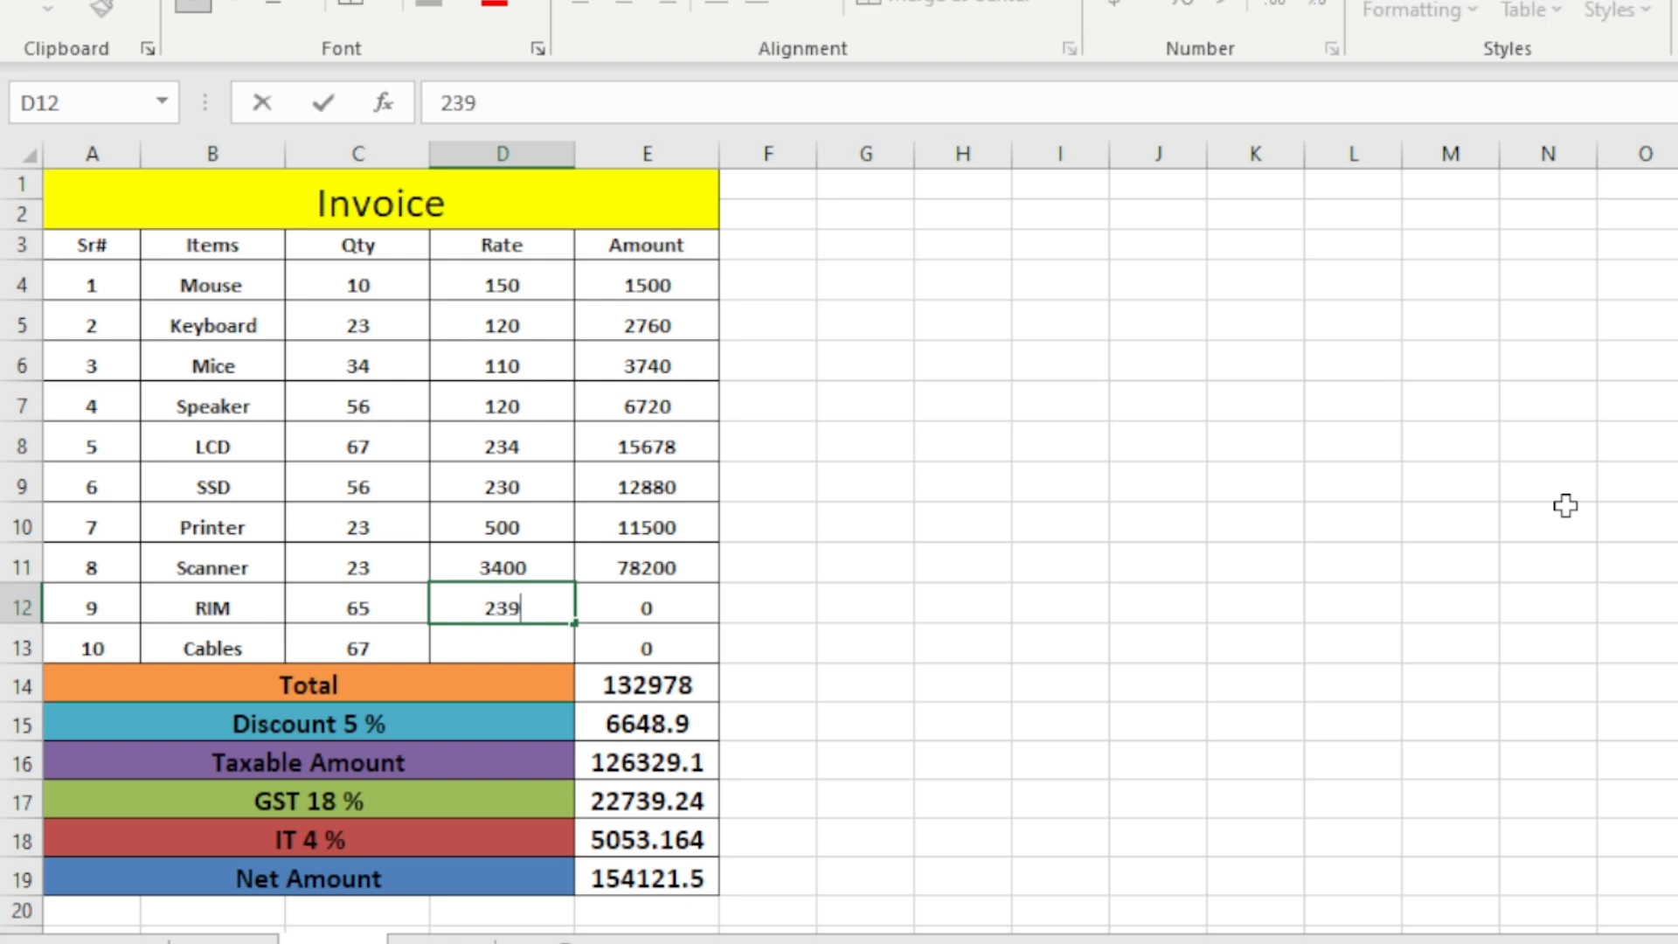
{"action": "key", "text": "Return"}
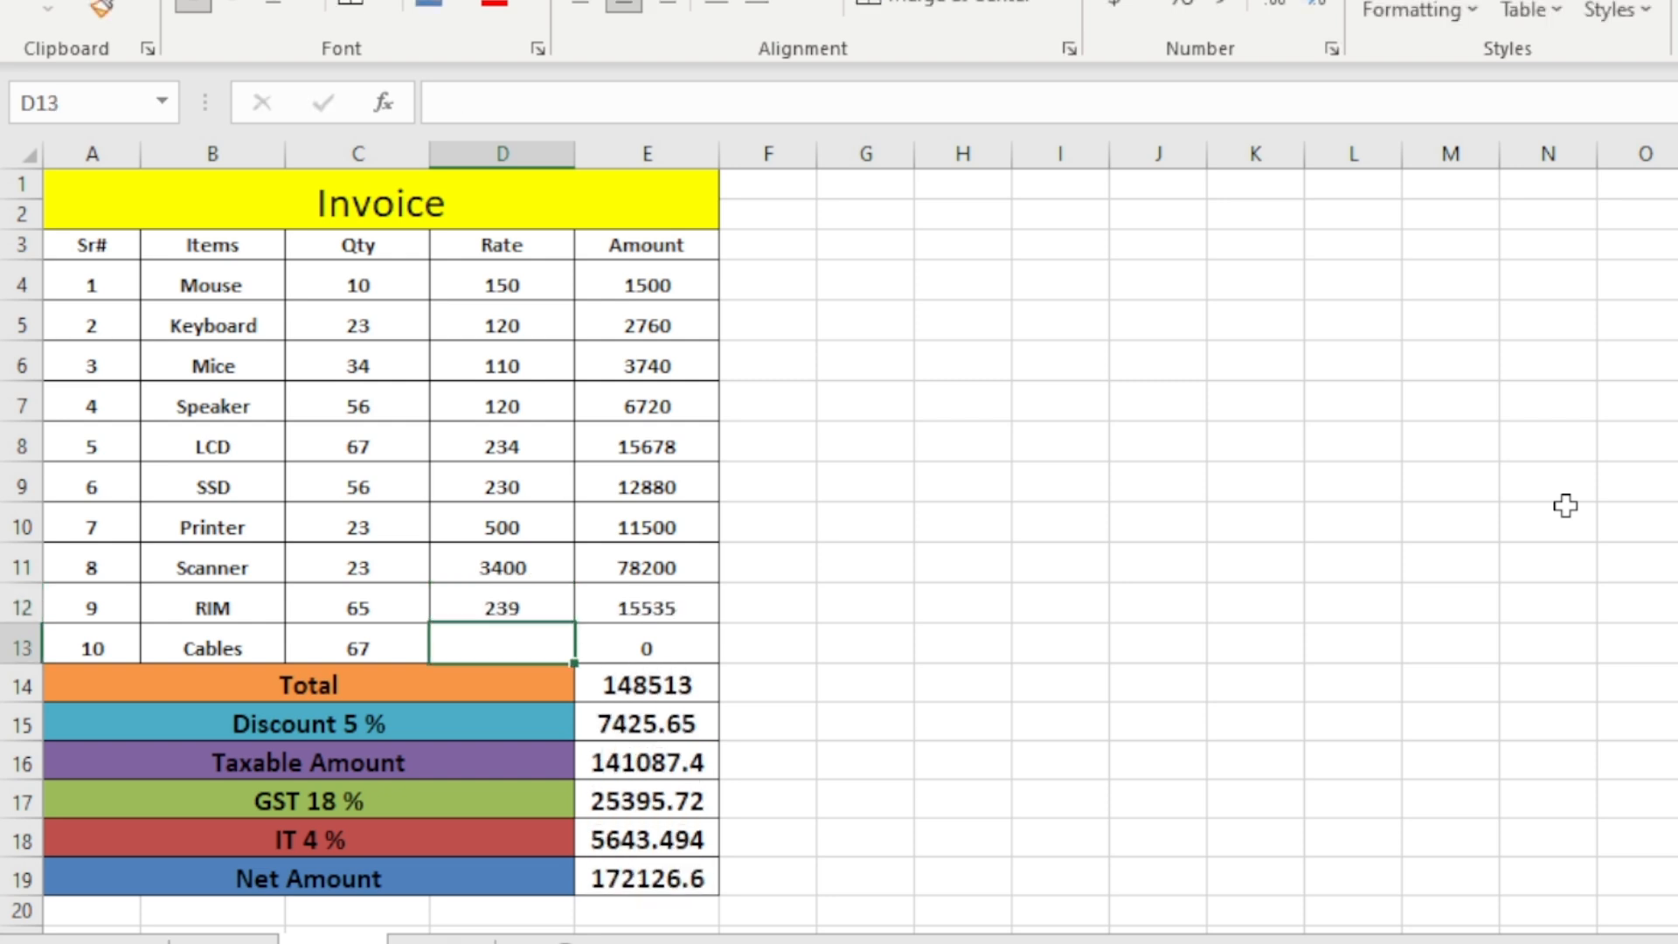
{"action": "type", "text": "150"}
{"action": "key", "text": "Return"}
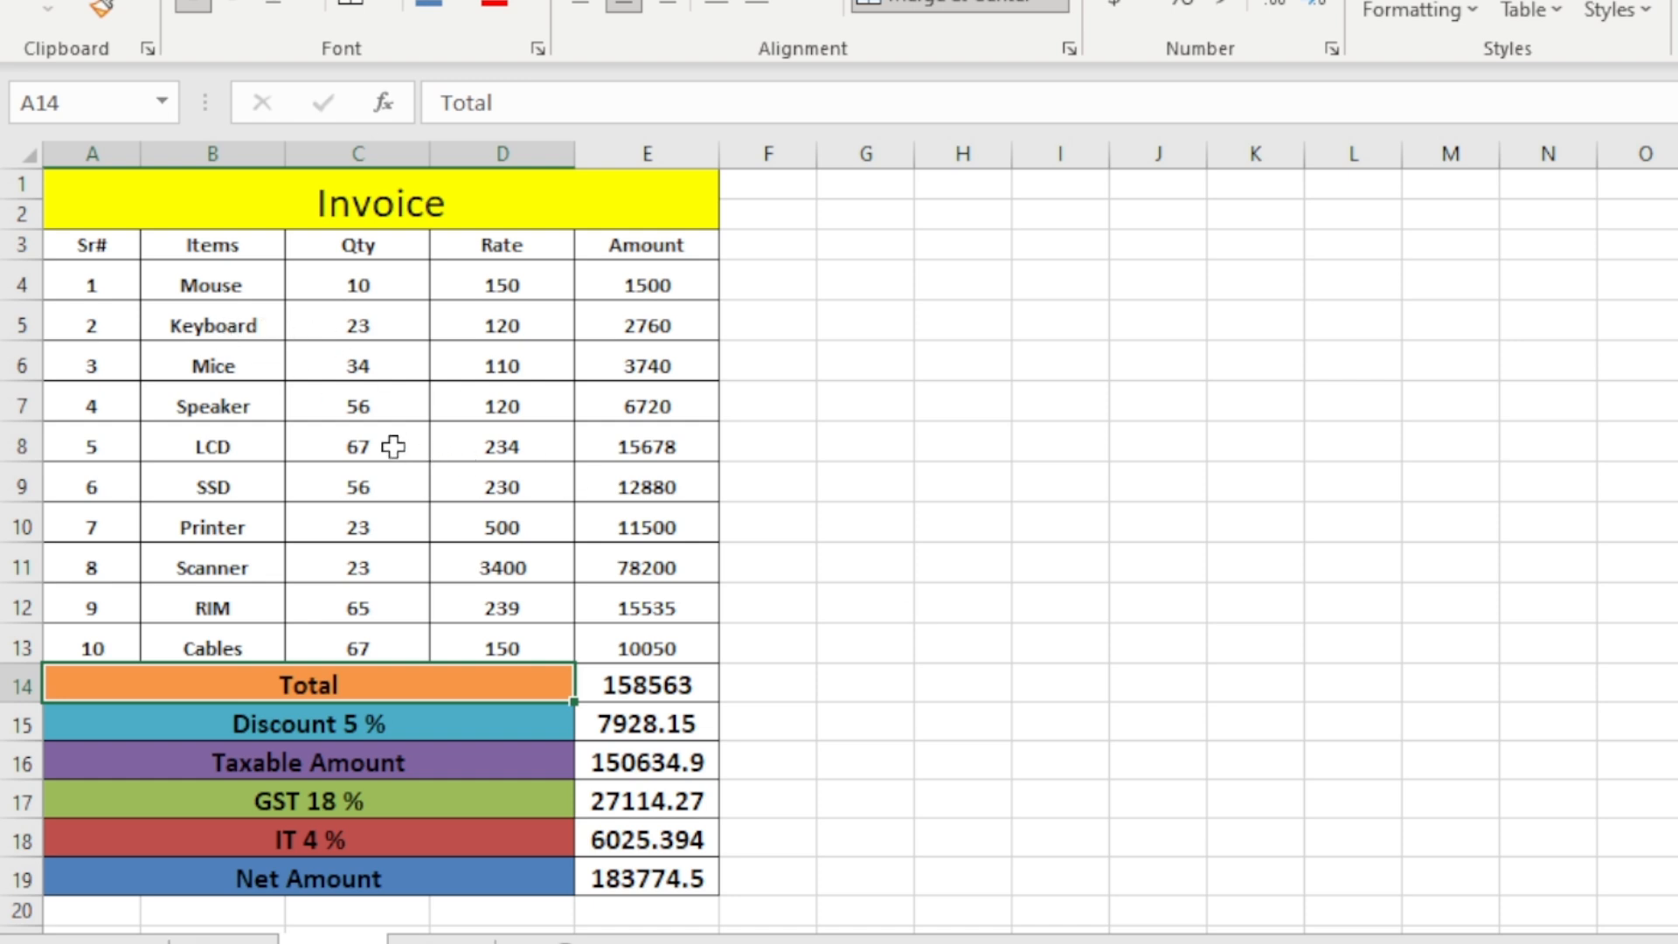
Step: Change the LCD quantity in C8 to 12 to test the invoice formulas
{"action": "left_click", "coordinate": [364, 437]}
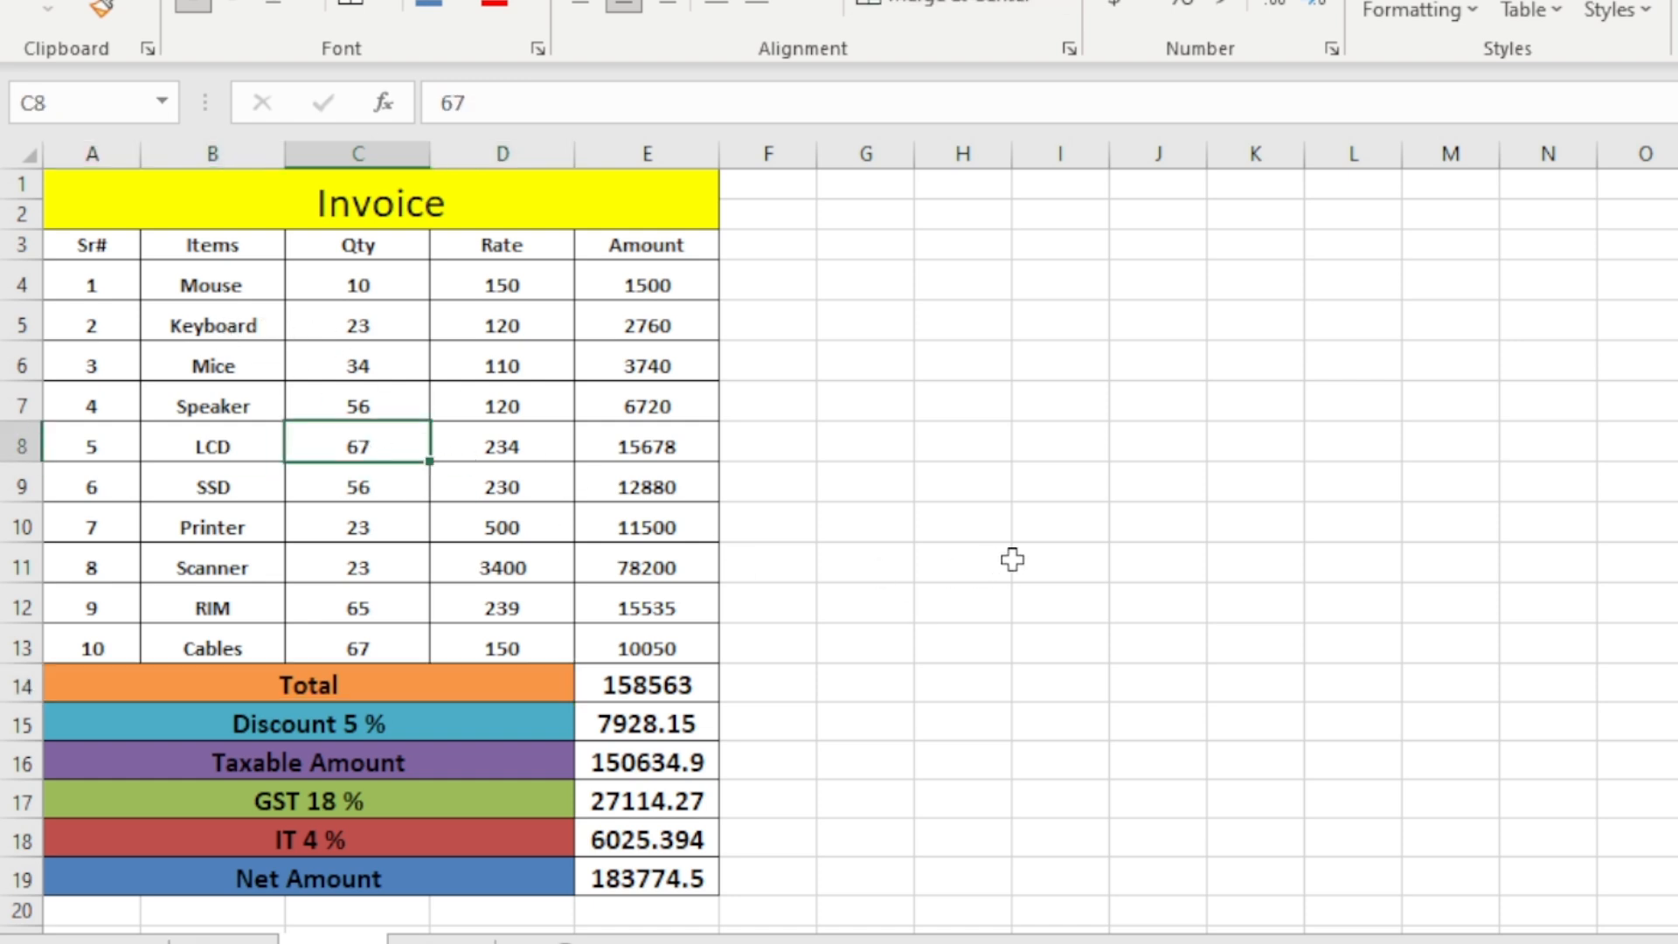
{"action": "type", "text": "12"}
{"action": "left_click", "coordinate": [1001, 522]}
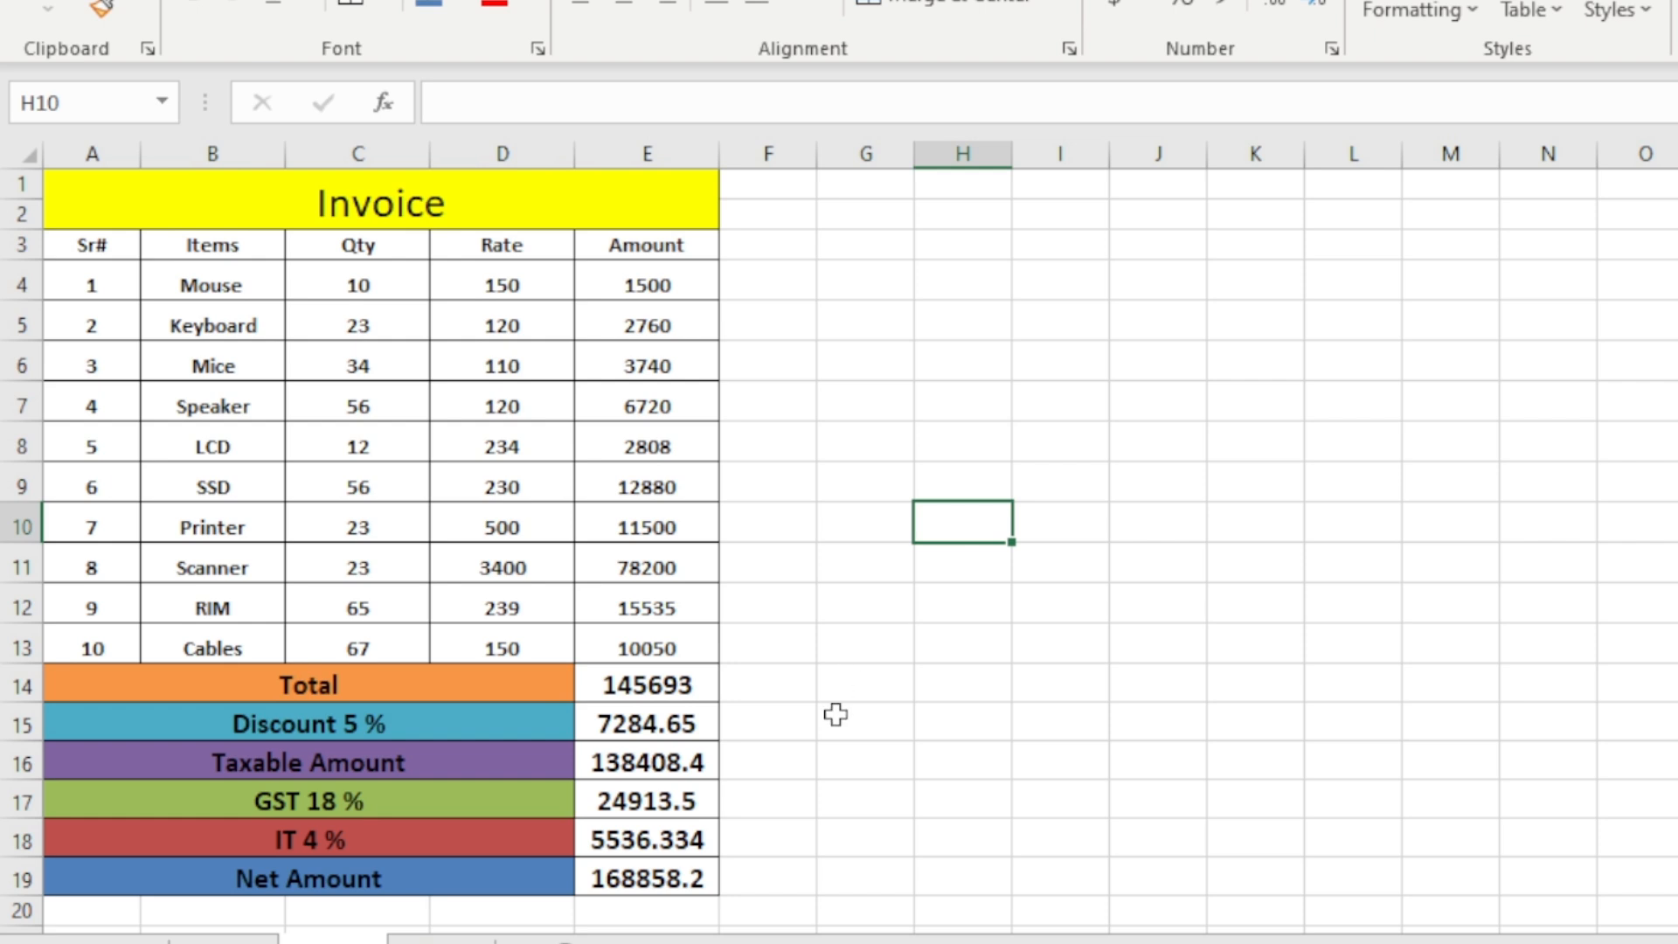
Step: Select the summary amounts from Total through Net Amount, covering E14:E20
{"action": "left_click", "coordinate": [651, 684]}
{"action": "left_click_drag", "start_coordinate": [651, 685], "coordinate": [682, 904]}
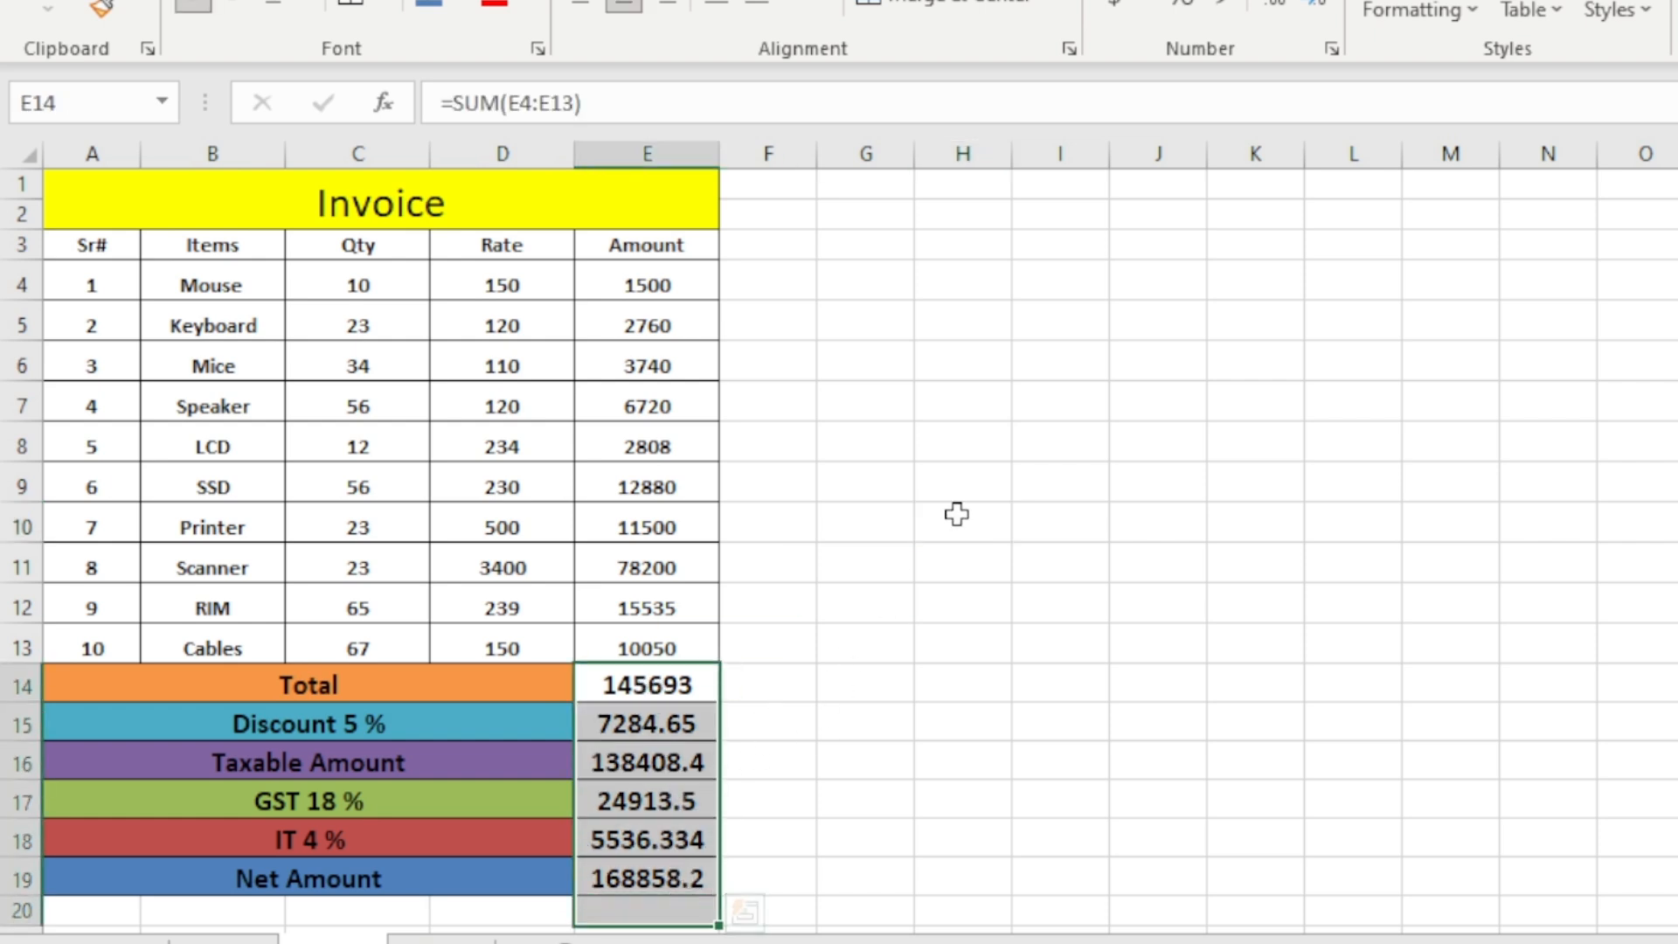